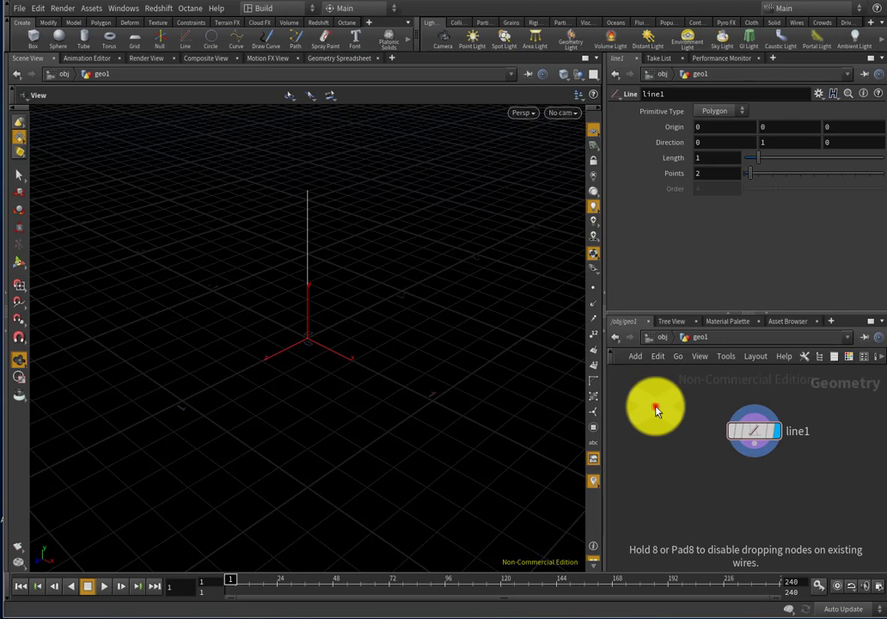
# Place a Null node beside line1 in the geo1 network and rename it CONTROLLER.
pyautogui.click(653, 410)
pyautogui.doubleClick(685, 423)
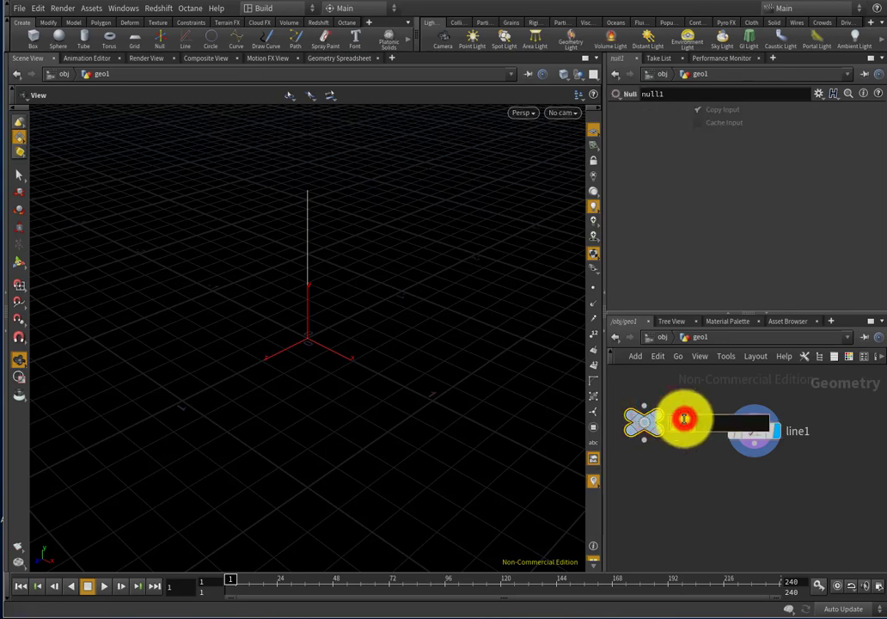
pyautogui.write('CONTROLLER_')
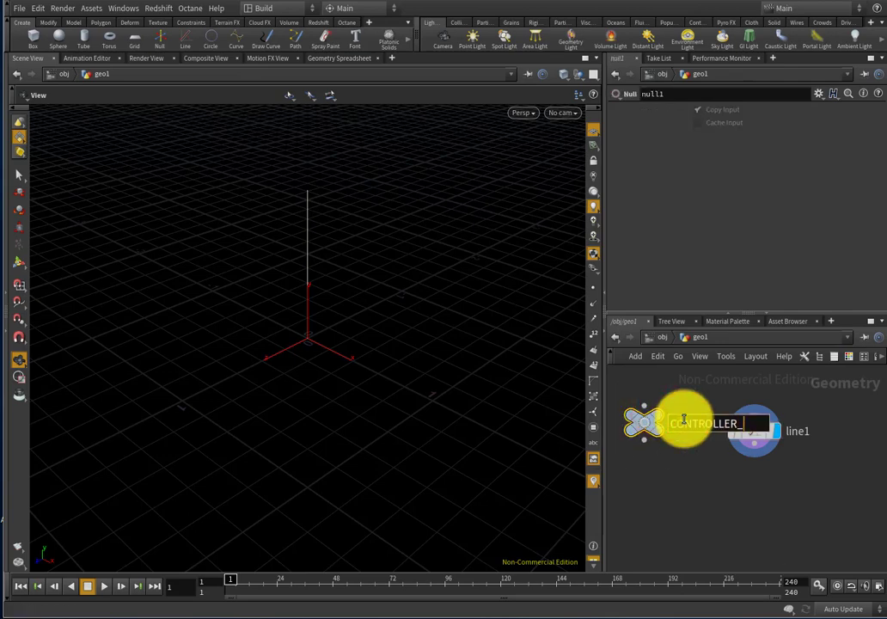
pyautogui.press('Return')
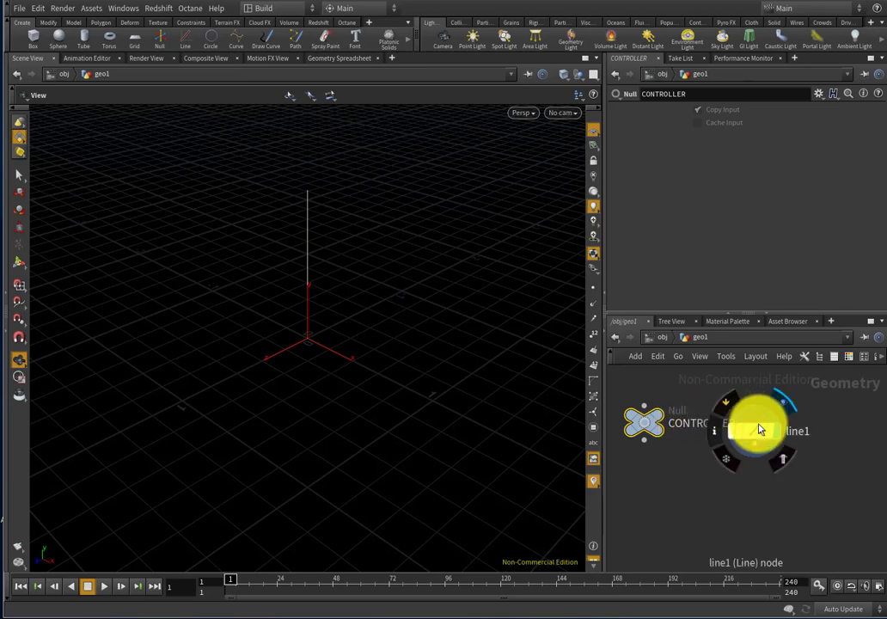
# Move the line1 node farther away from CONTROLLER and color the CONTROLLER node blue.
pyautogui.moveTo(758, 424); pyautogui.dragTo(823, 415)
pyautogui.click(679, 478)
pyautogui.press('c')
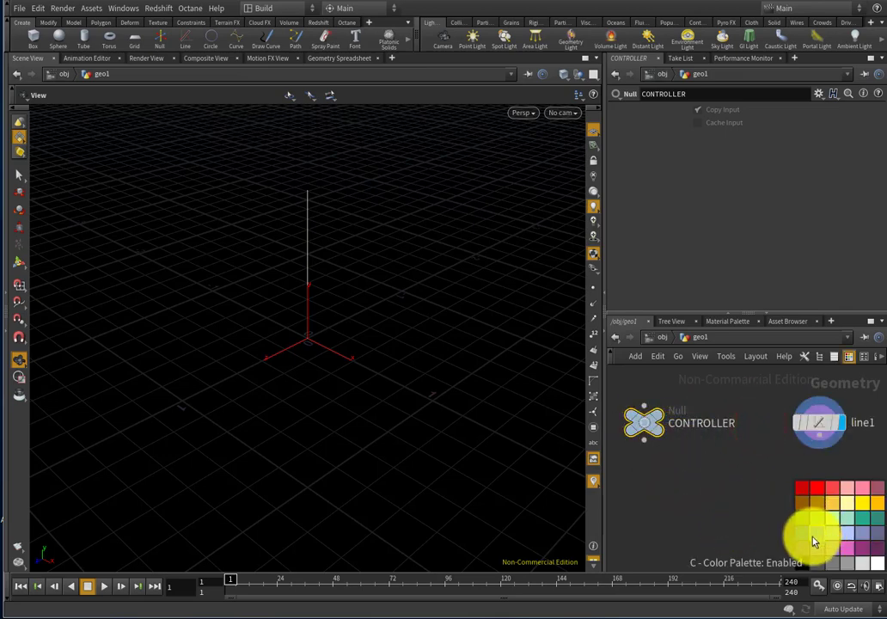
pyautogui.click(803, 535)
pyautogui.click(722, 517)
pyautogui.moveTo(717, 488); pyautogui.dragTo(654, 425)
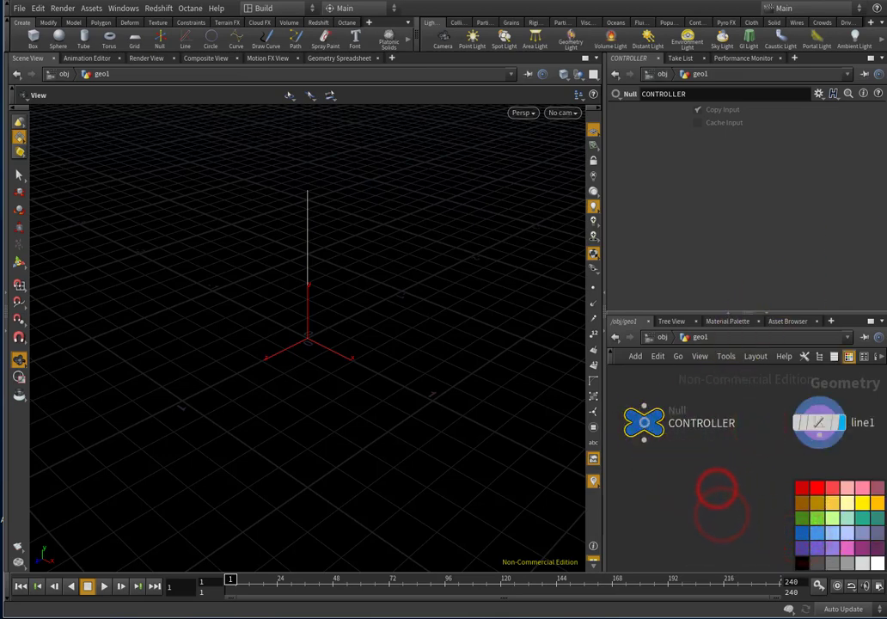
# Open the parameter interface editor for the CONTROLLER node and bring its whole window into view.
pyautogui.click(819, 93)
pyautogui.click(828, 110)
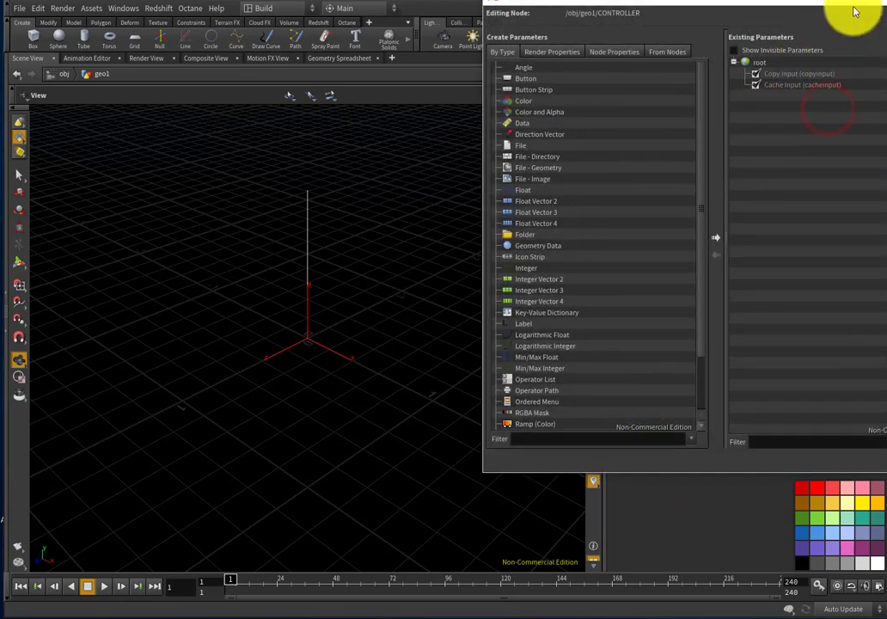
pyautogui.moveTo(683, 7); pyautogui.dragTo(551, 24)
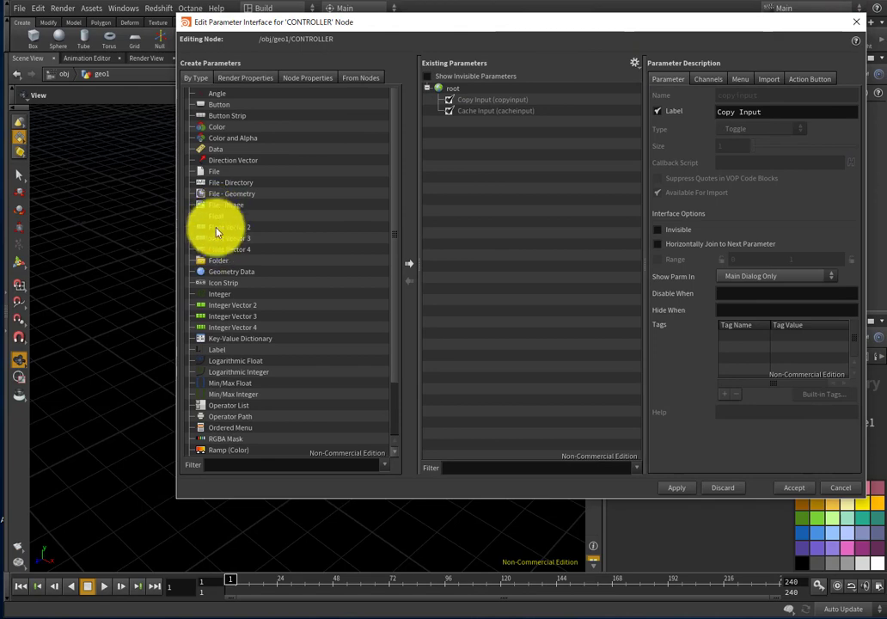
# Add a float parameter with name and label radius to the CONTROLLER node and enable its 0 to 10 range.
pyautogui.moveTo(215, 215); pyautogui.dragTo(481, 123)
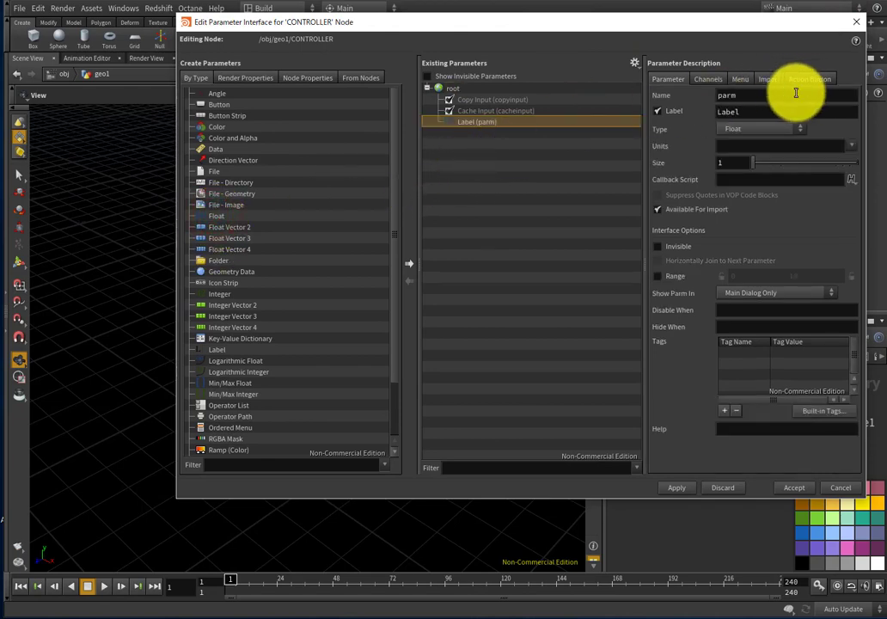
pyautogui.doubleClick(772, 93)
pyautogui.write('raid')
pyautogui.press('BackSpace')
pyautogui.press('BackSpace')
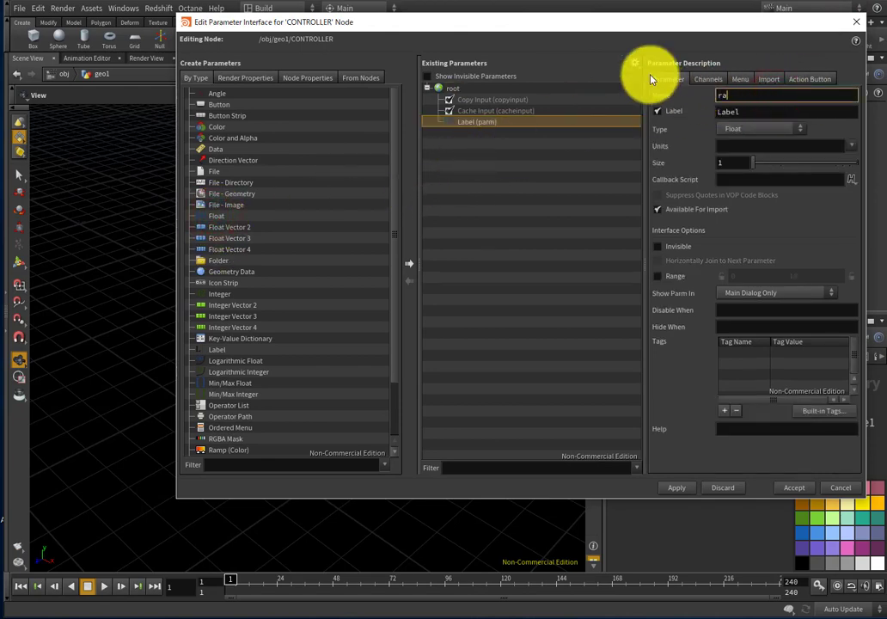
pyautogui.write('dius')
pyautogui.press('Tab')
pyautogui.write('radius')
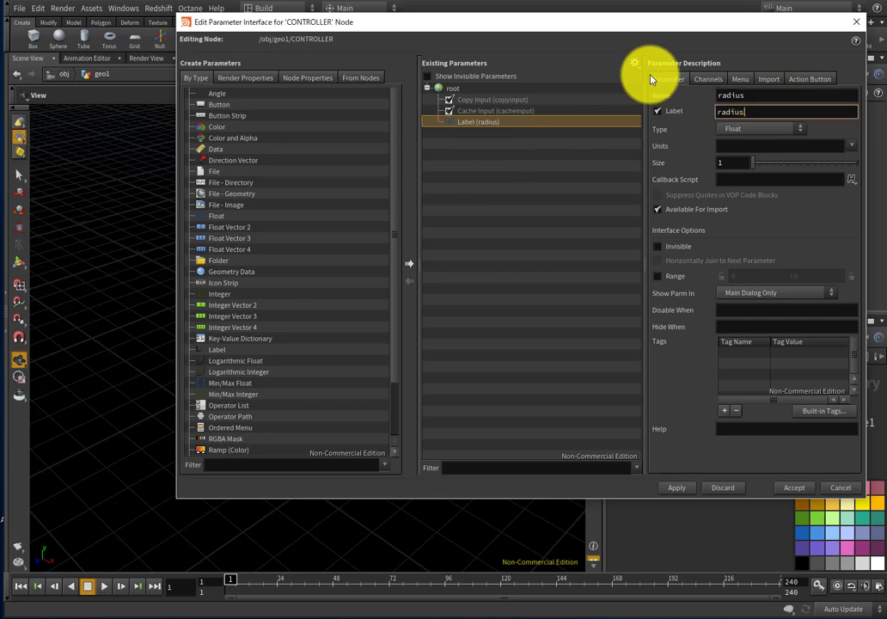
pyautogui.press('Return')
pyautogui.click(657, 276)
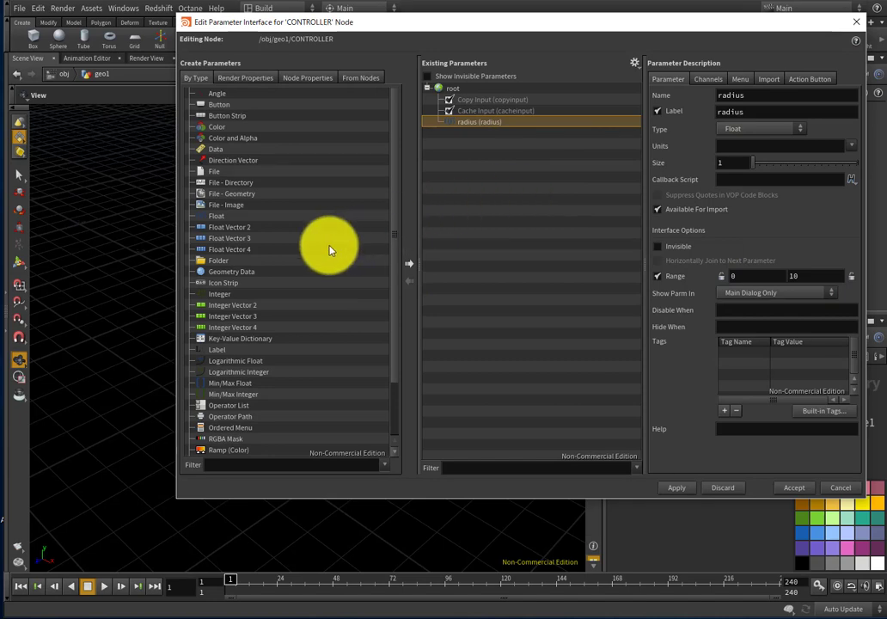
# Add a second float parameter below radius, with res as both its name and label.
pyautogui.moveTo(222, 215); pyautogui.dragTo(482, 162)
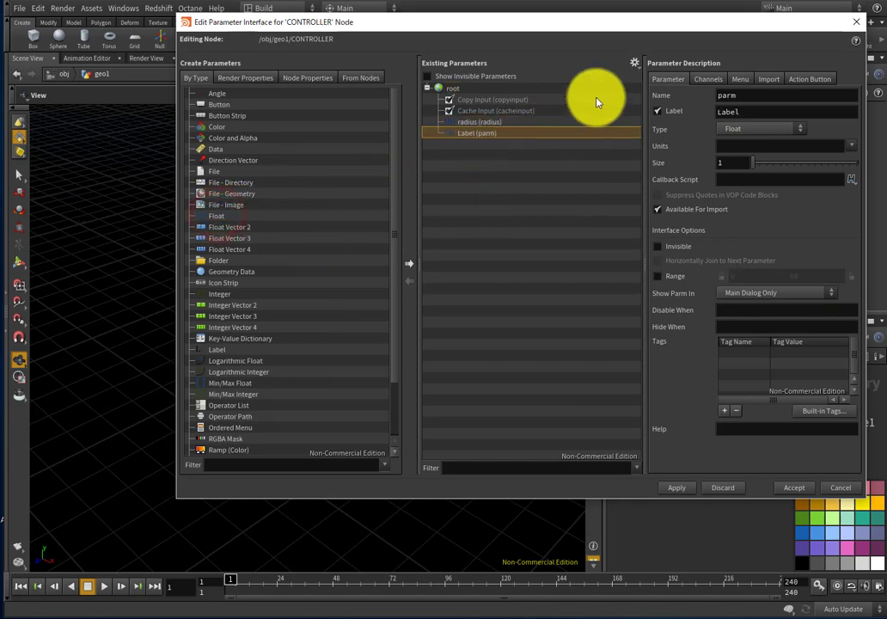
pyautogui.doubleClick(748, 94)
pyautogui.write('re')
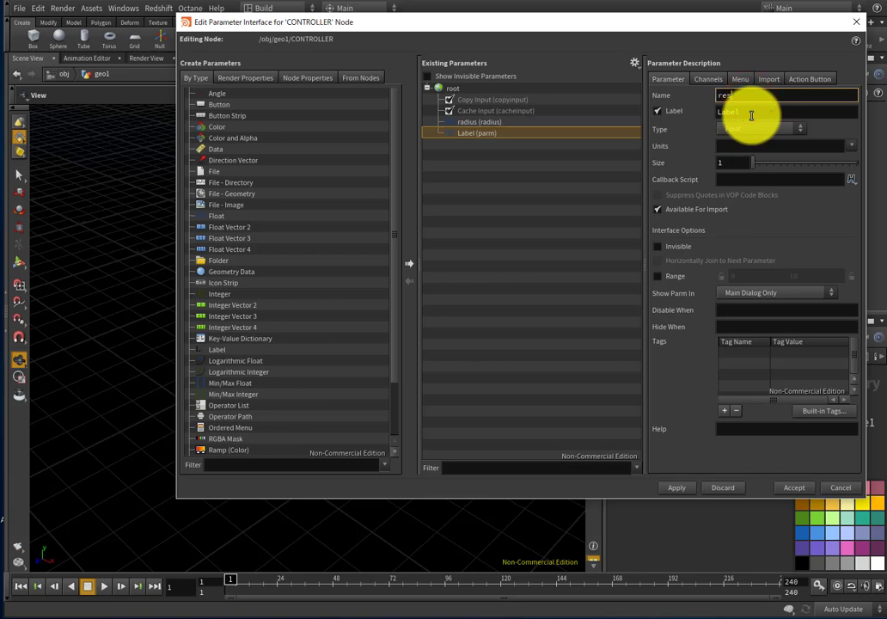
pyautogui.write('s')
pyautogui.doubleClick(751, 112)
pyautogui.write('res')
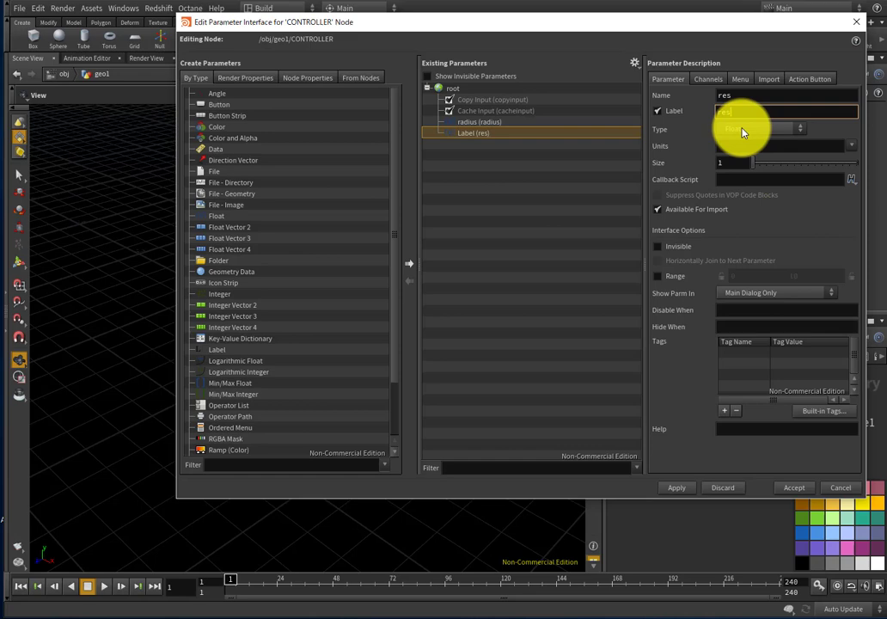
# Enable the range of the res parameter and set its maximum to 500.
pyautogui.click(657, 276)
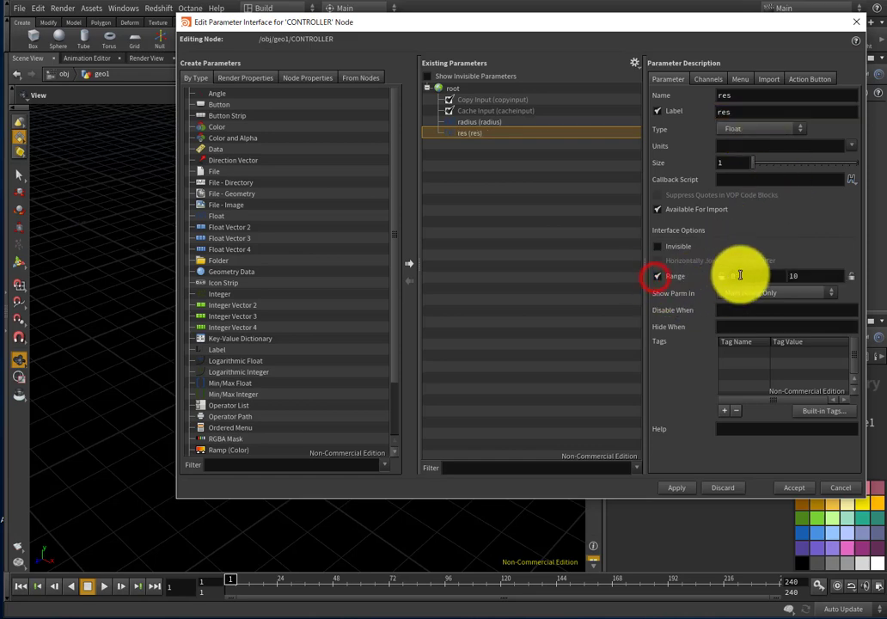
pyautogui.doubleClick(795, 276)
pyautogui.write('500')
pyautogui.press('Return')
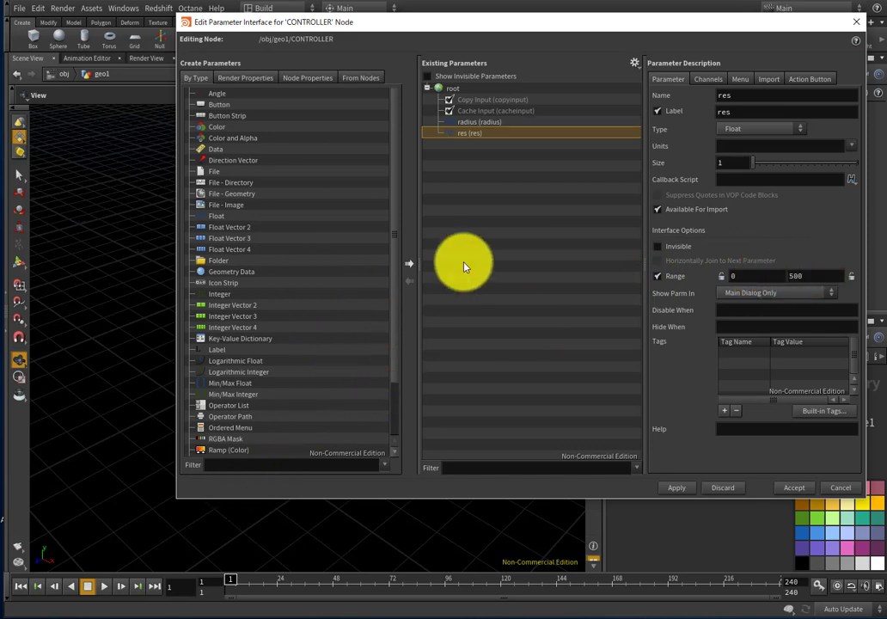
# Change the type of the res parameter to Integer.
pyautogui.click(498, 257)
pyautogui.click(482, 135)
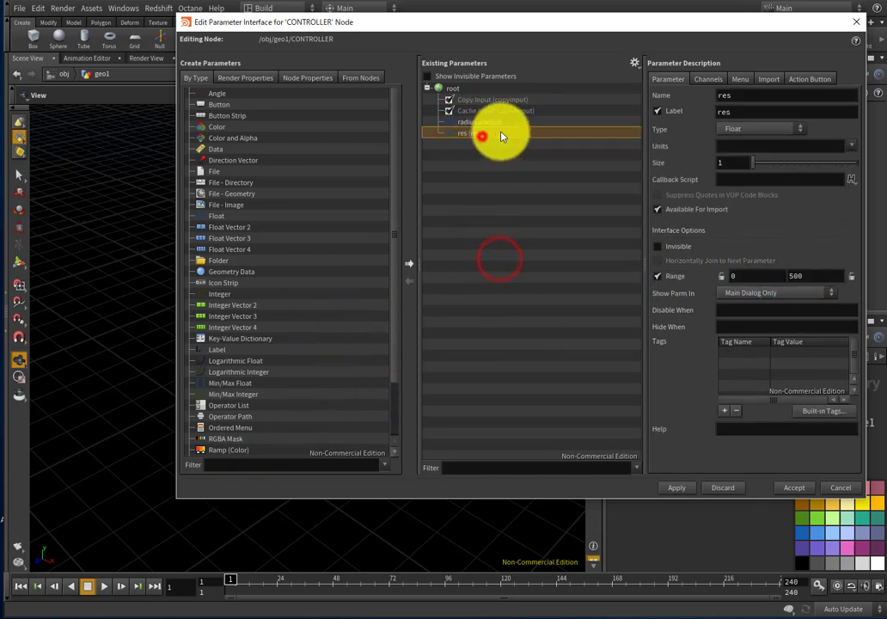
pyautogui.click(744, 128)
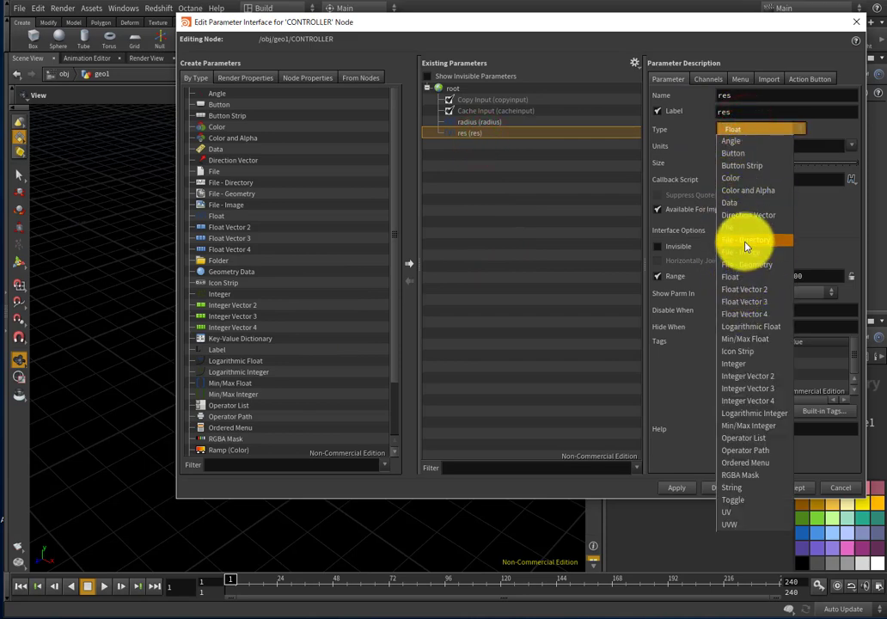
pyautogui.click(744, 364)
pyautogui.click(533, 219)
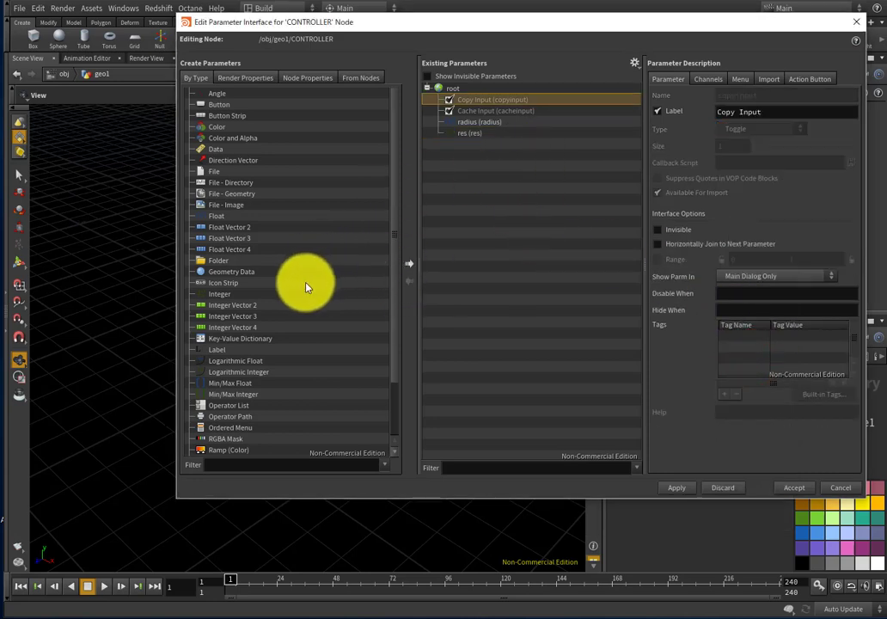
# Add a float parameter below res, with cycle as both its name and label.
pyautogui.moveTo(212, 215); pyautogui.dragTo(430, 234)
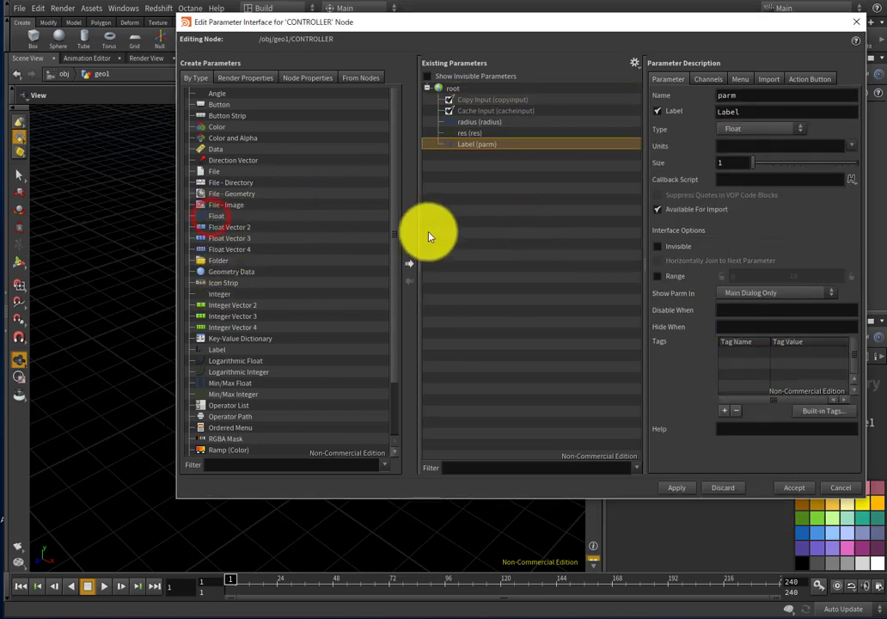
pyautogui.doubleClick(758, 91)
pyautogui.write('cyc')
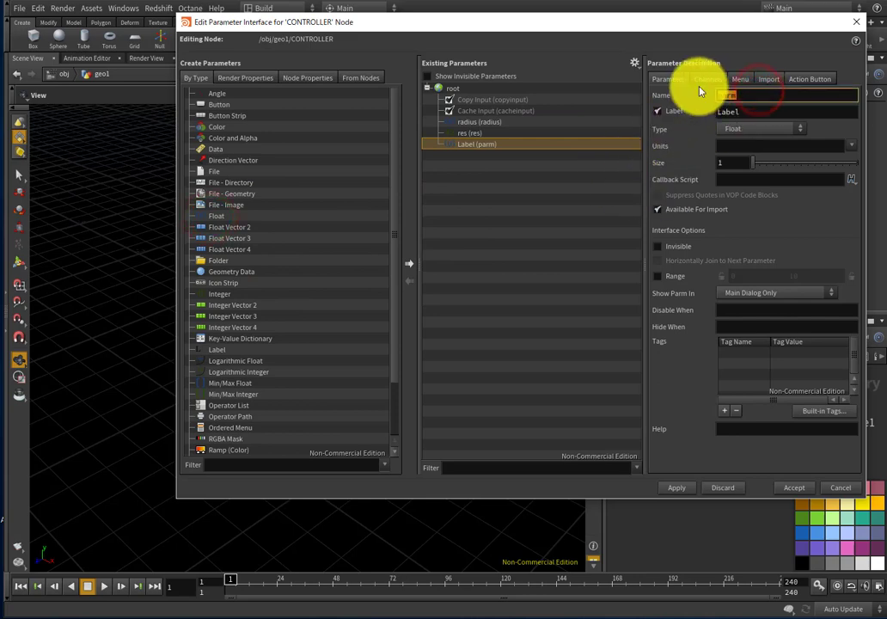
pyautogui.write('le')
pyautogui.press('Tab')
pyautogui.write('cycle')
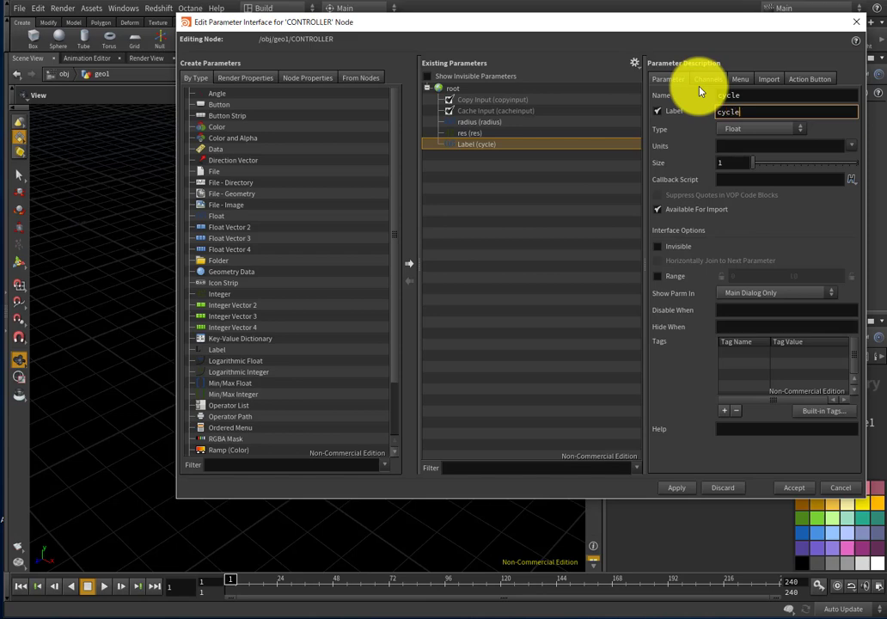
pyautogui.press('BackSpace')
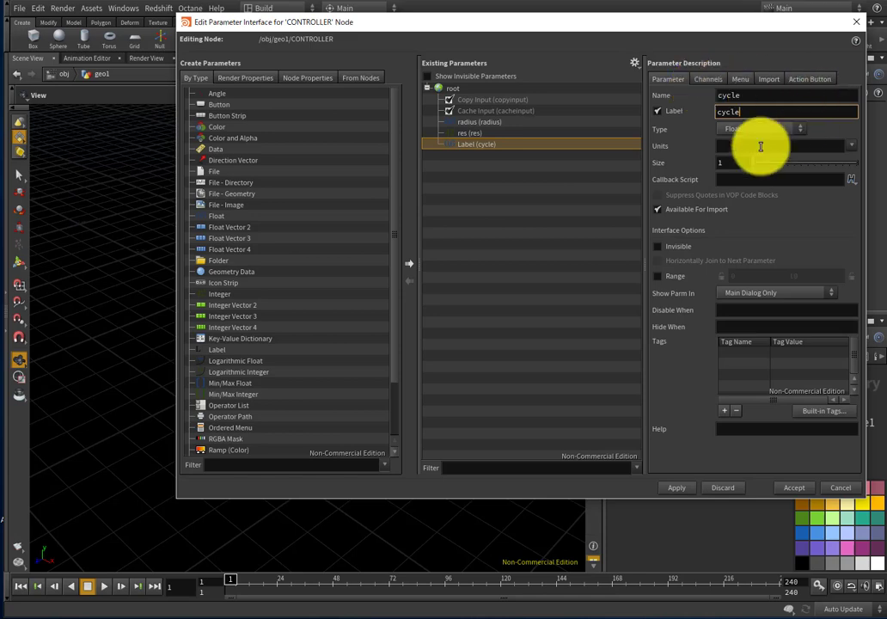
# Enable the range of the cycle parameter, keeping it at 0 to 10.
pyautogui.click(724, 168)
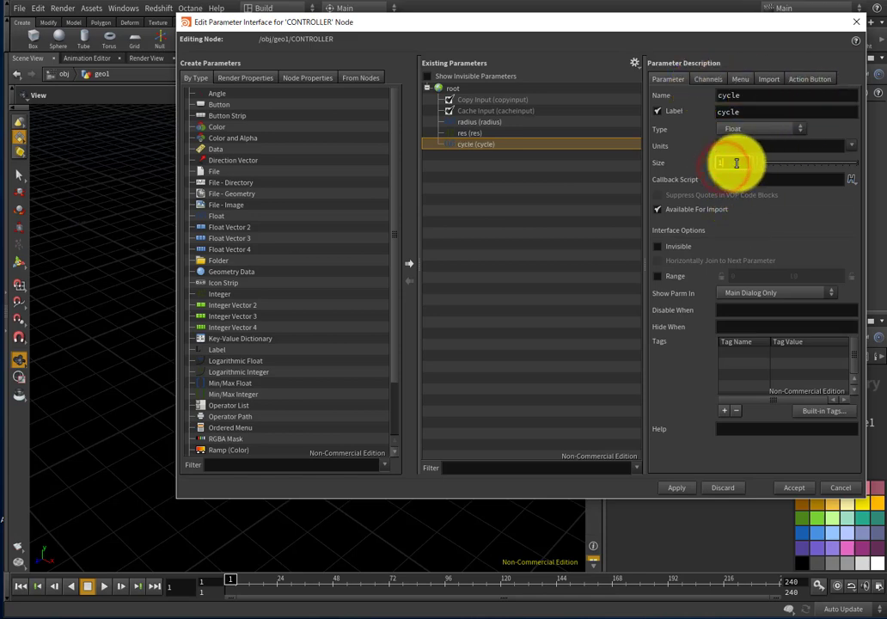
pyautogui.doubleClick(736, 163)
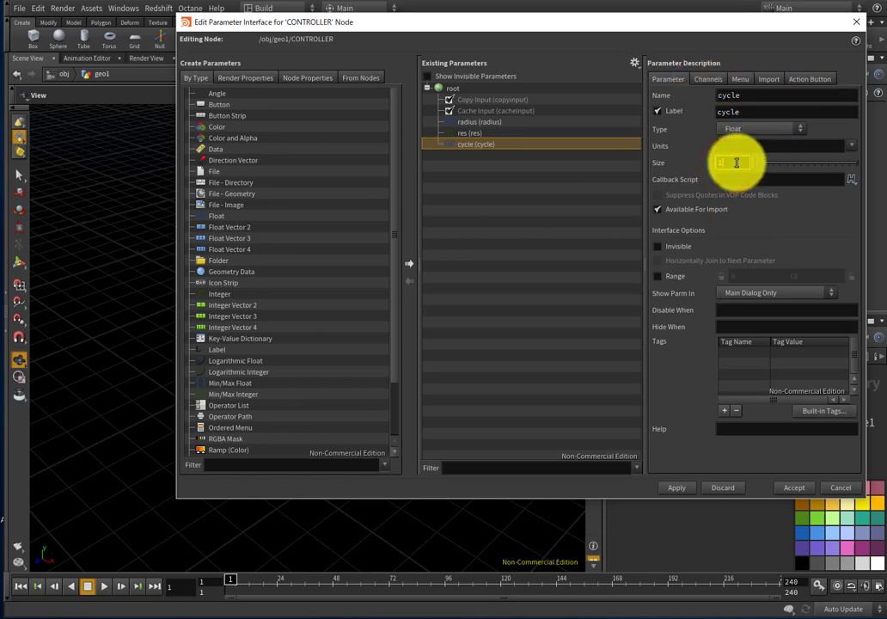
pyautogui.click(658, 276)
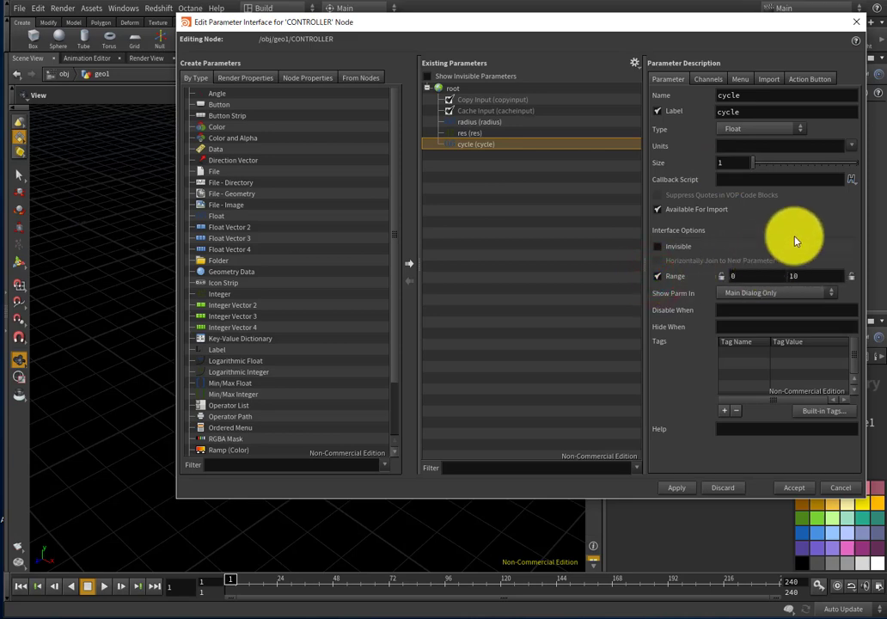
pyautogui.click(809, 275)
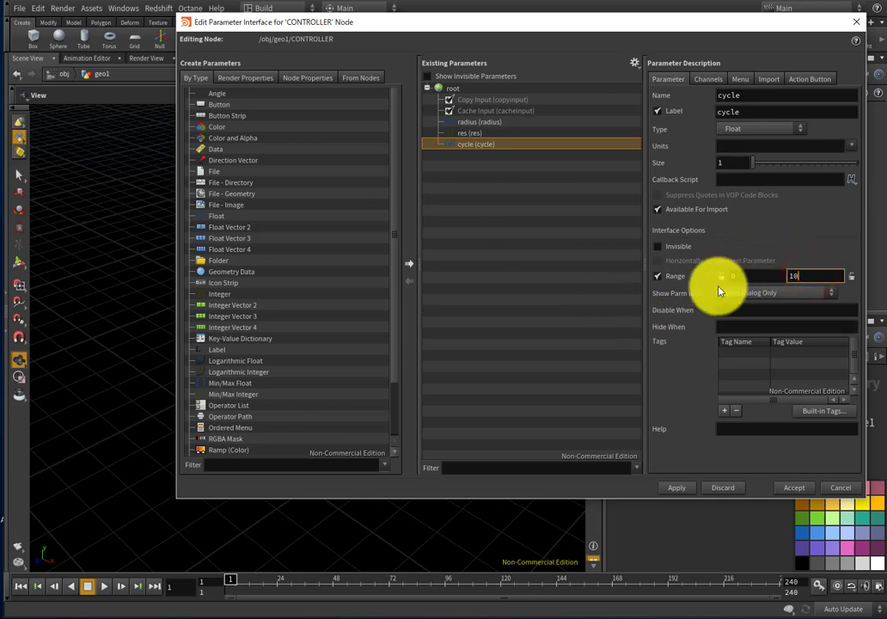
pyautogui.click(568, 252)
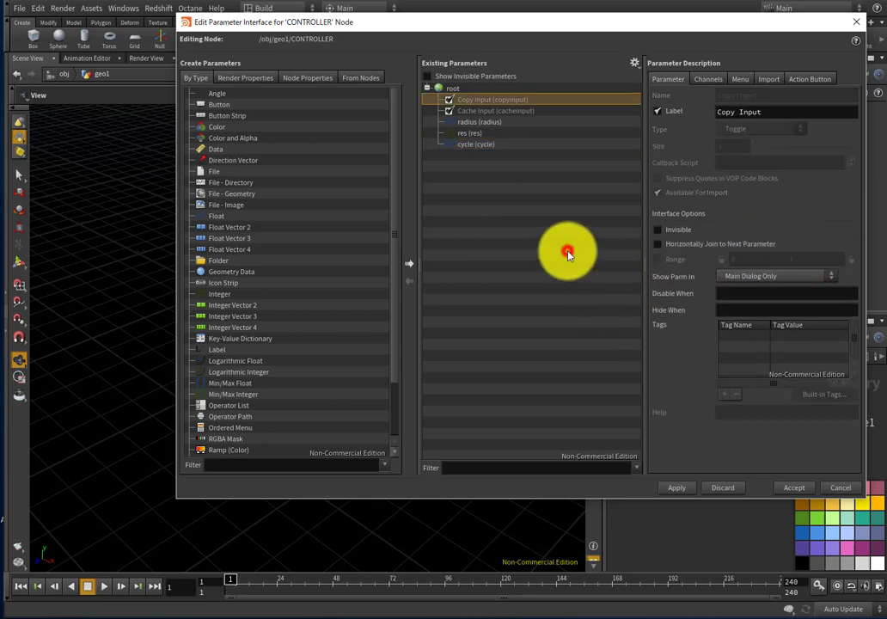
pyautogui.click(486, 144)
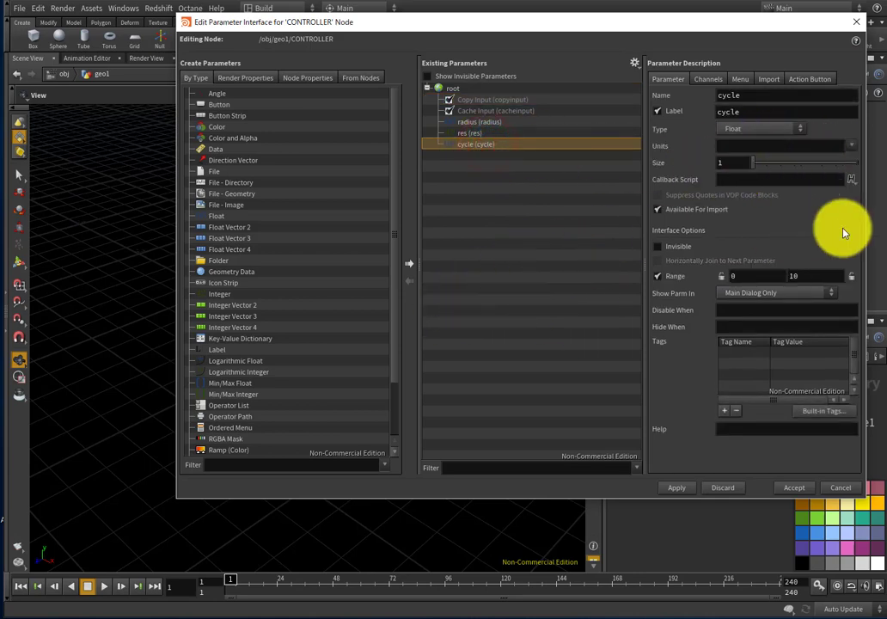
pyautogui.click(541, 204)
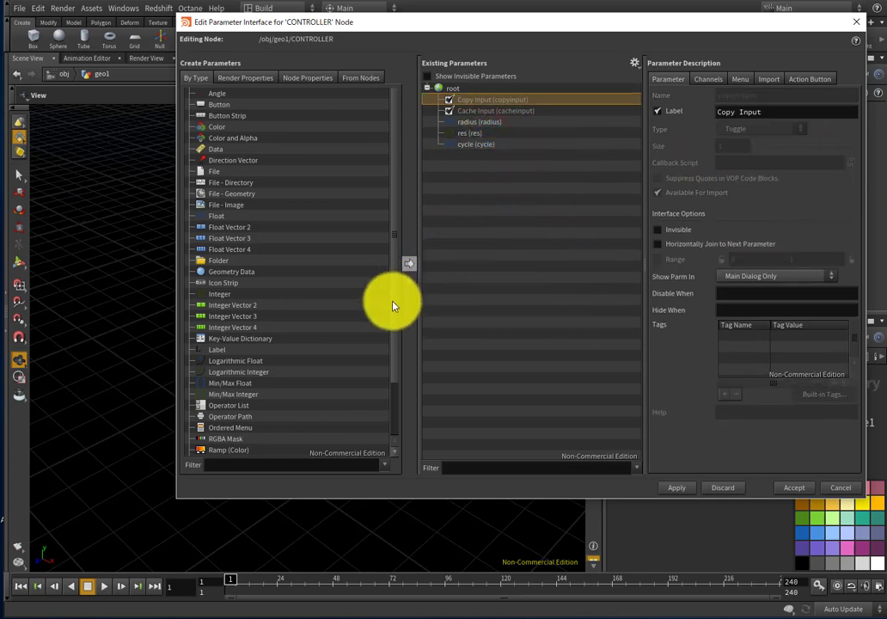
# Add a float parameter below cycle with name and label pipe, and enable its range.
pyautogui.moveTo(221, 216); pyautogui.dragTo(459, 218)
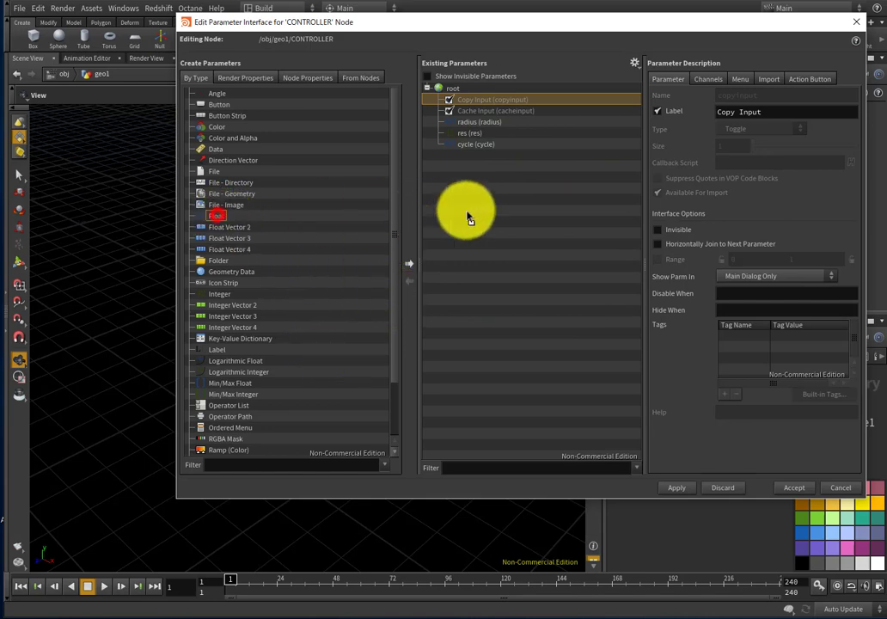
pyautogui.doubleClick(756, 97)
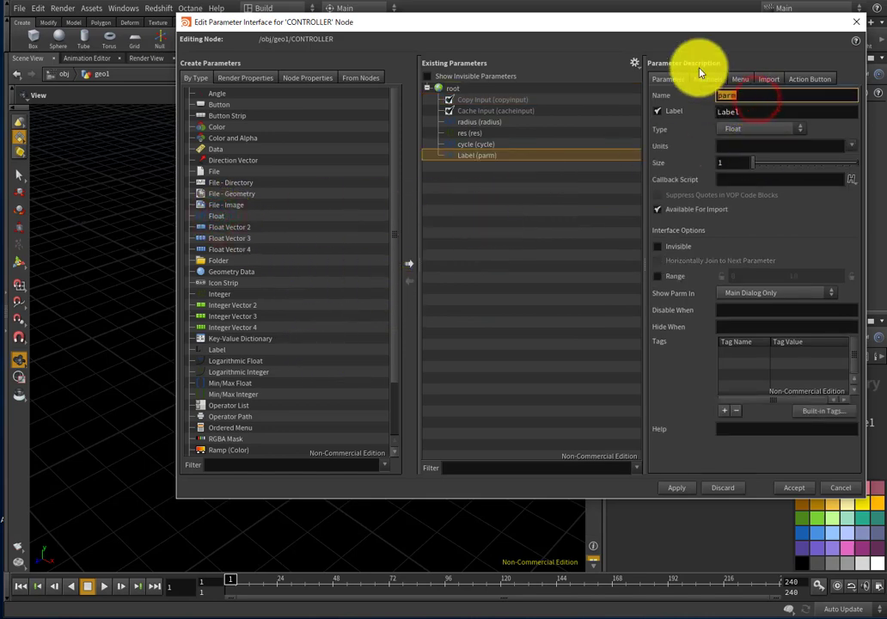
pyautogui.write('o')
pyautogui.press('BackSpace')
pyautogui.write('pipe')
pyautogui.press('Tab')
pyautogui.write('pie')
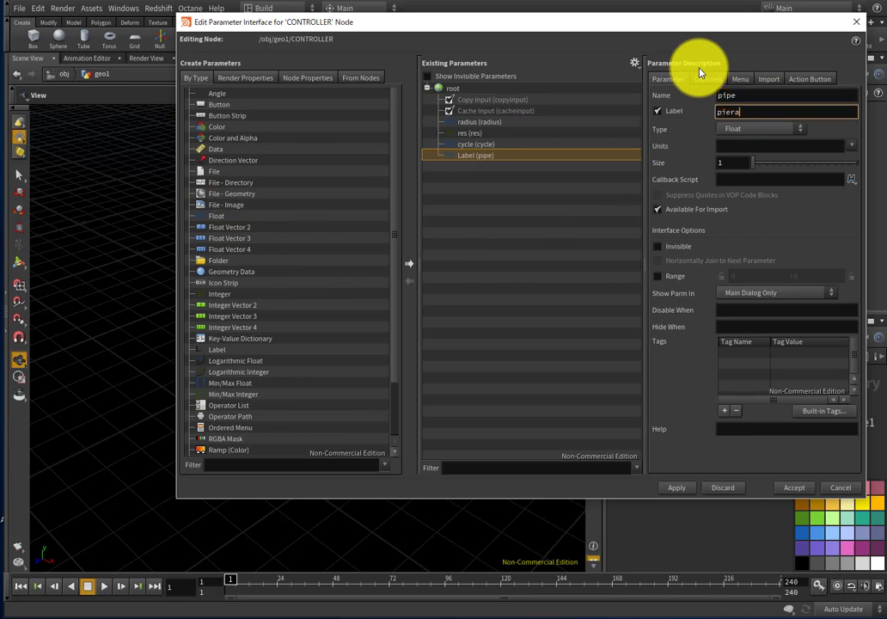
pyautogui.press('BackSpace')
pyautogui.write('pe')
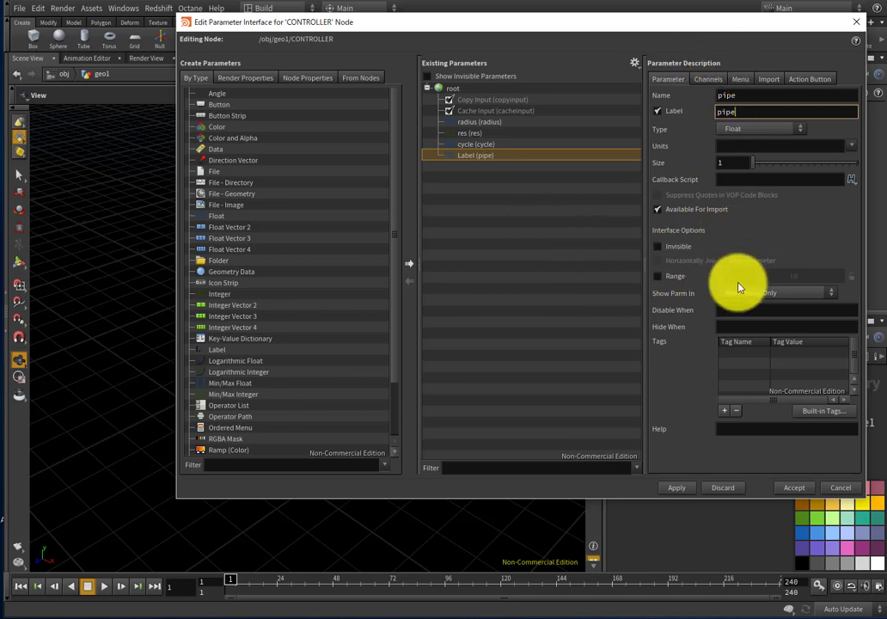
pyautogui.click(658, 276)
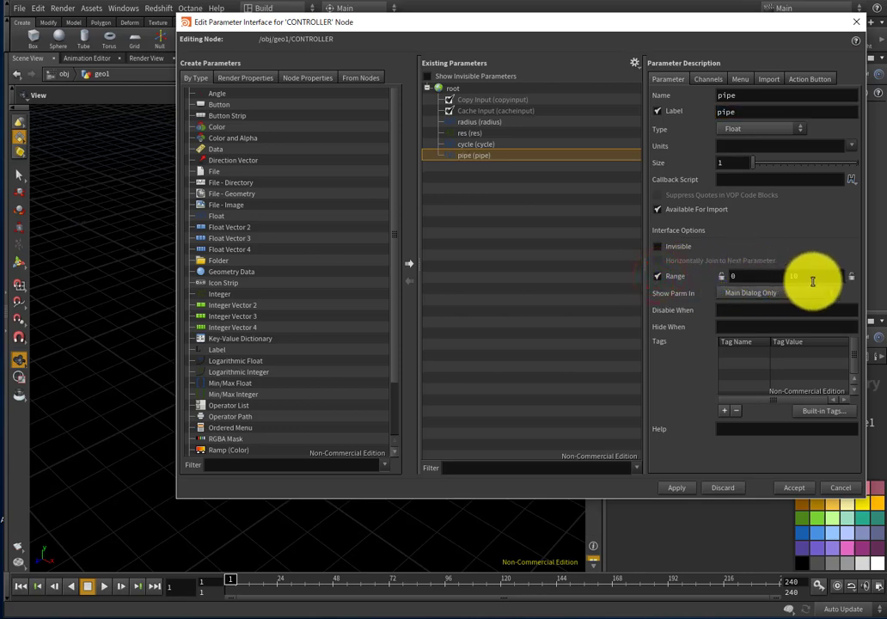
# Set the upper limit of the pipe parameter's range to 1.
pyautogui.click(807, 278)
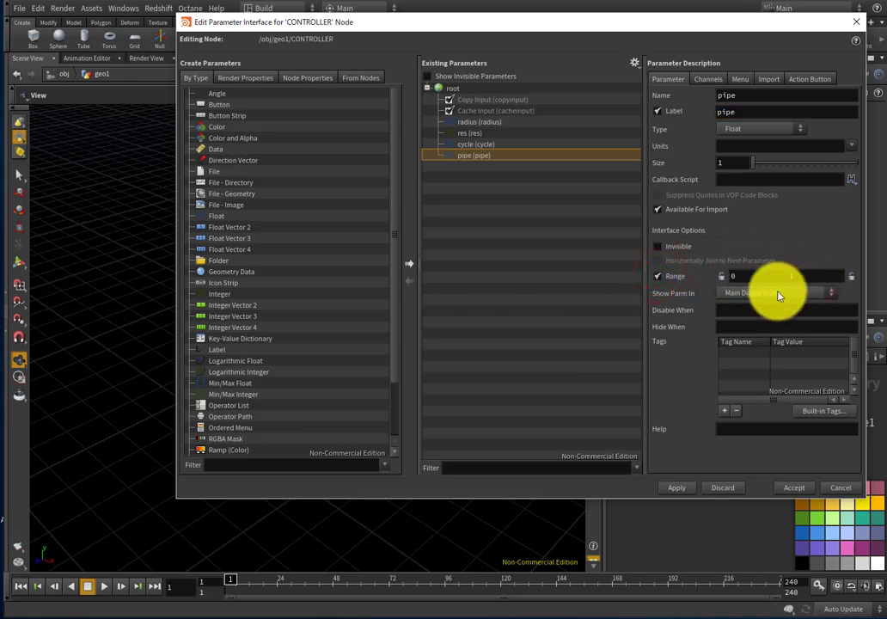
pyautogui.click(530, 223)
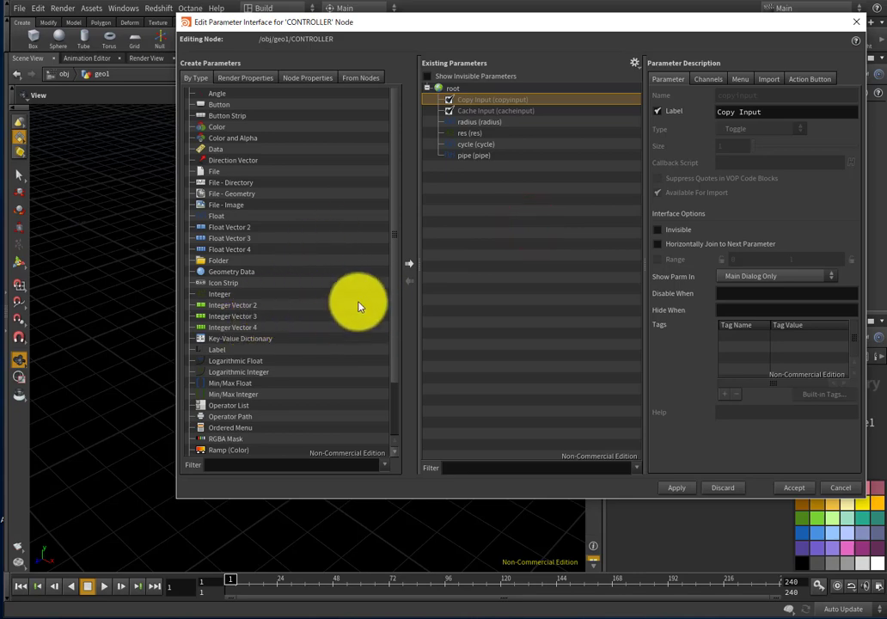
# Add a float parameter below pipe, with twist as both its name and label.
pyautogui.moveTo(217, 216); pyautogui.dragTo(451, 230)
pyautogui.doubleClick(746, 95)
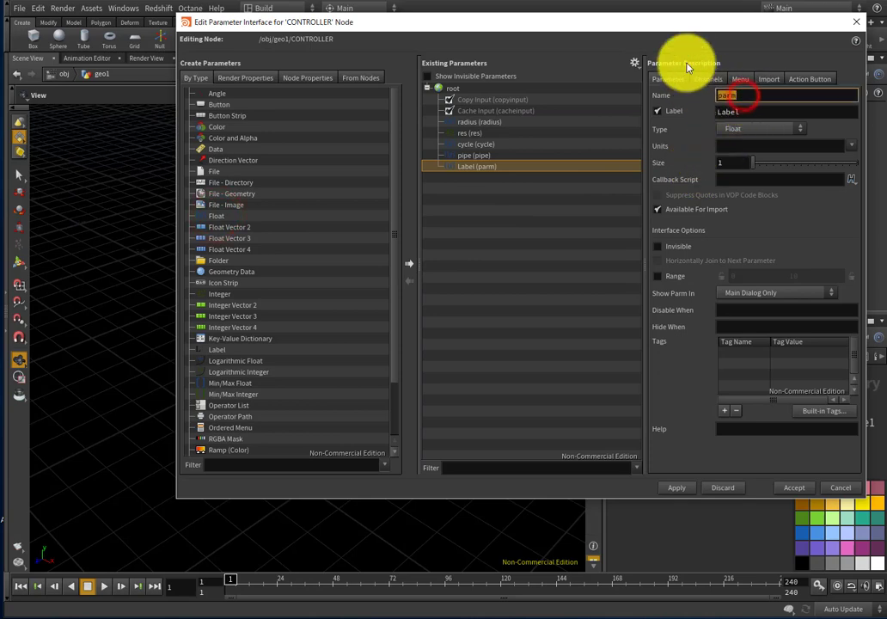
pyautogui.write('twist')
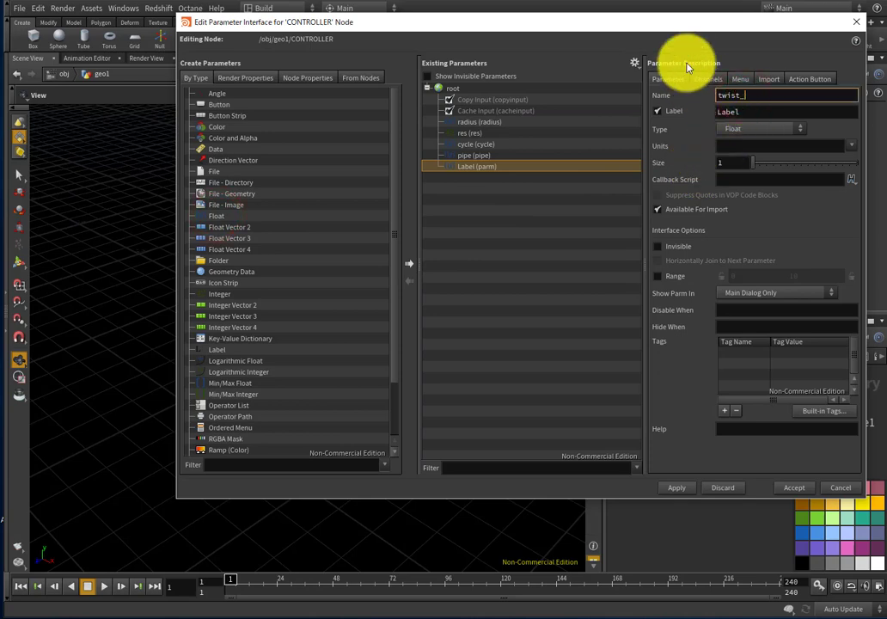
pyautogui.press('Tab')
pyautogui.write('twist')
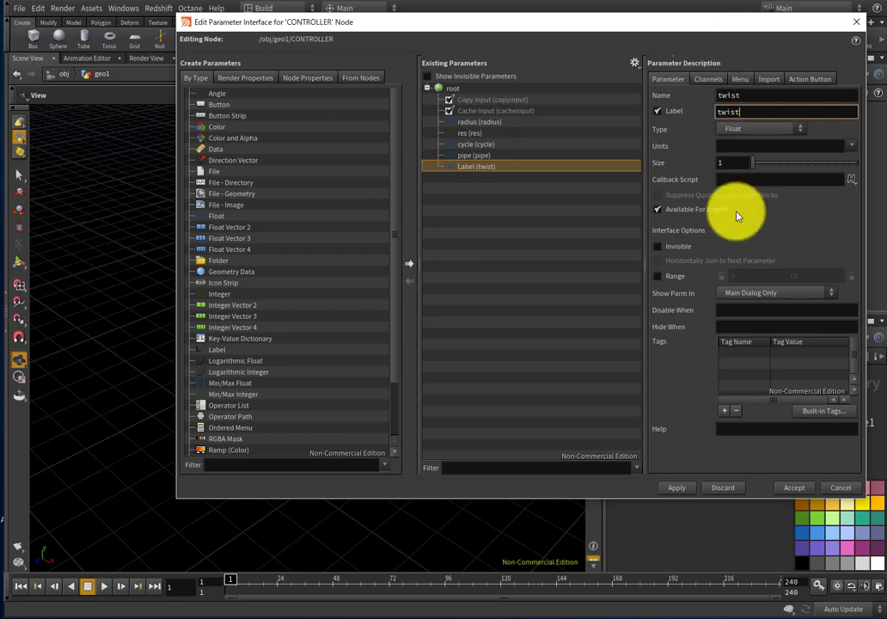
# Enable the range of the twist parameter and set its upper limit to 1.
pyautogui.click(658, 276)
pyautogui.click(808, 273)
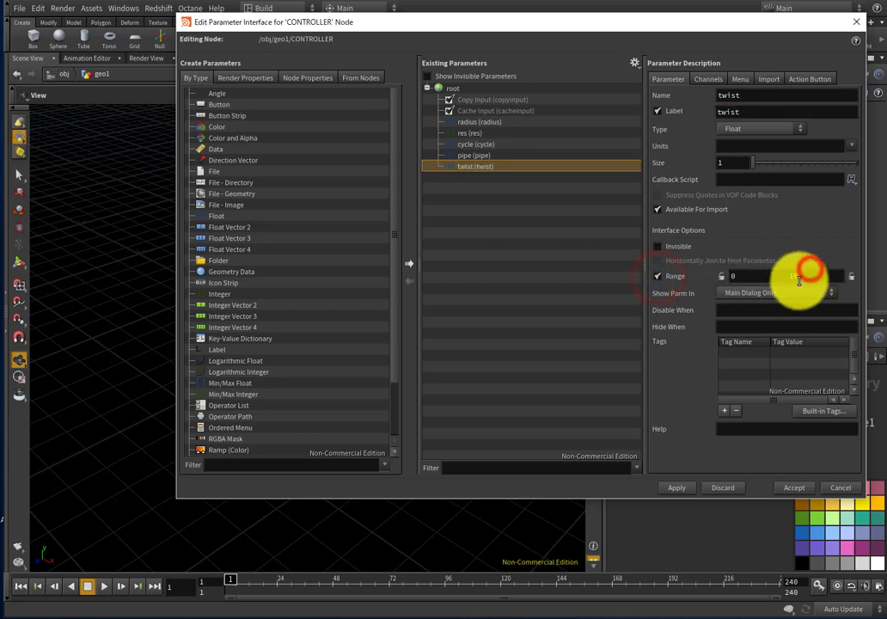
pyautogui.write('1')
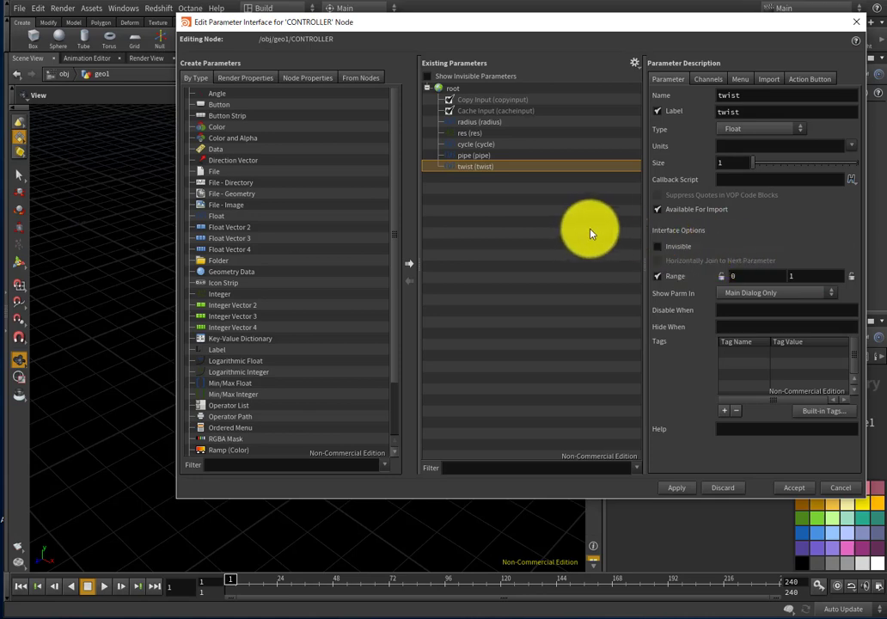
pyautogui.press('Return')
pyautogui.click(507, 212)
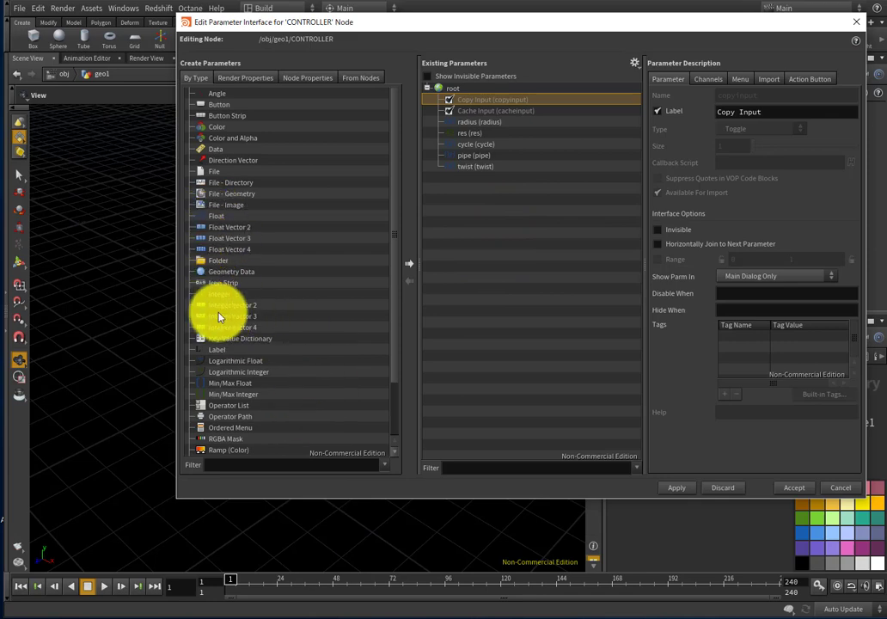
# Add an integer parameter below twist, with the name num_spiral and the label num spiral.
pyautogui.moveTo(215, 294); pyautogui.dragTo(496, 296)
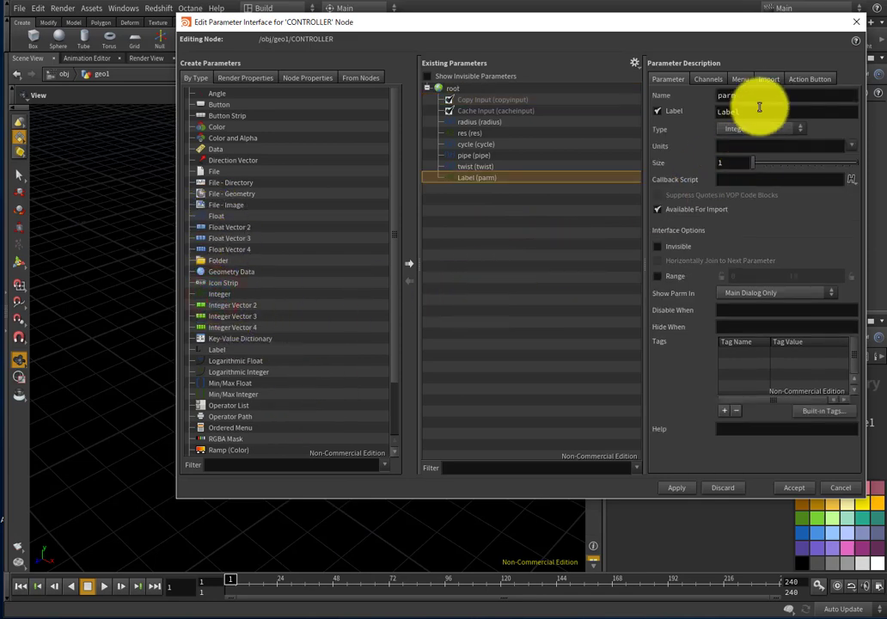
pyautogui.moveTo(760, 102); pyautogui.dragTo(695, 93)
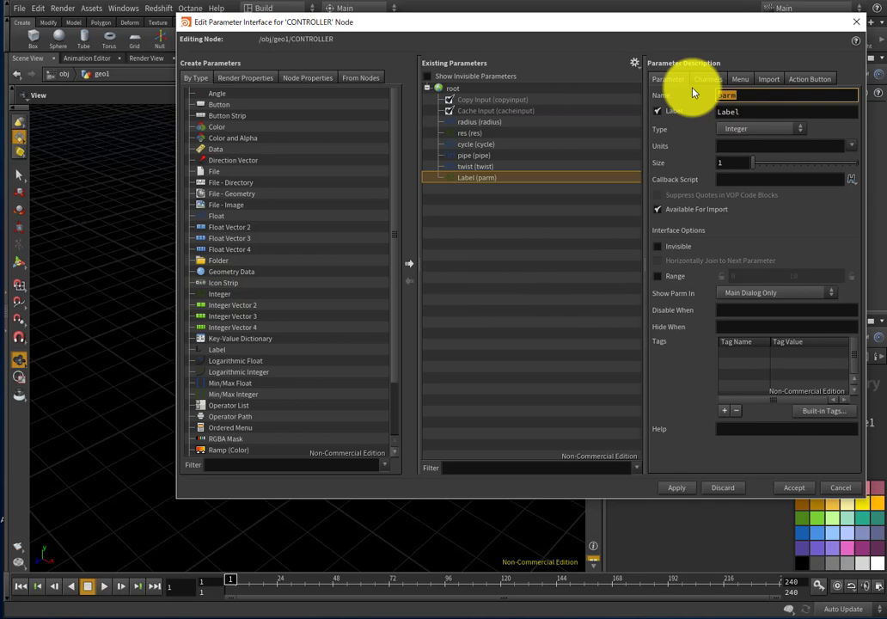
pyautogui.write('num_spiral')
pyautogui.doubleClick(768, 113)
pyautogui.write('nu')
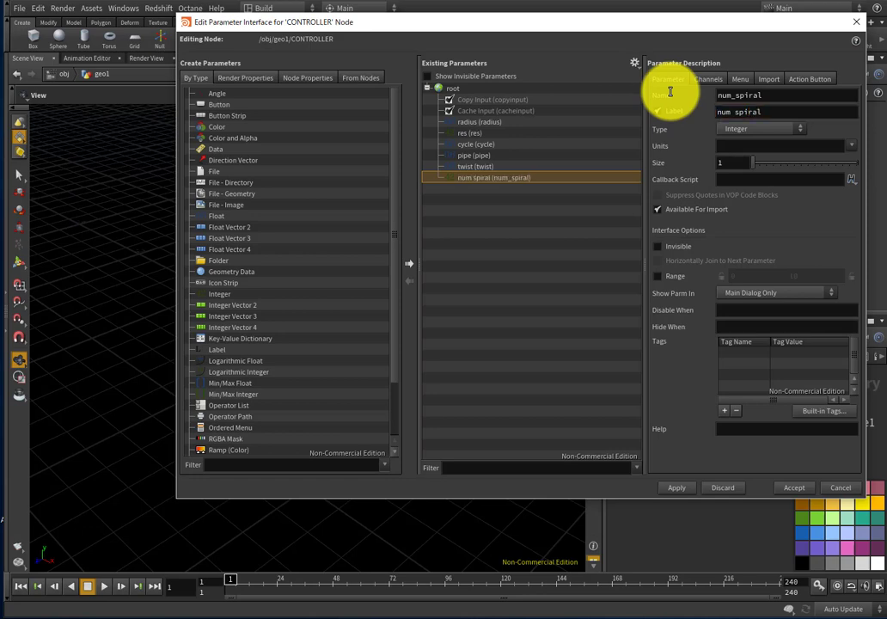
# Enable the num_spiral parameter's range, keeping it at 0 to 10, and accept the parameter interface changes.
pyautogui.click(657, 276)
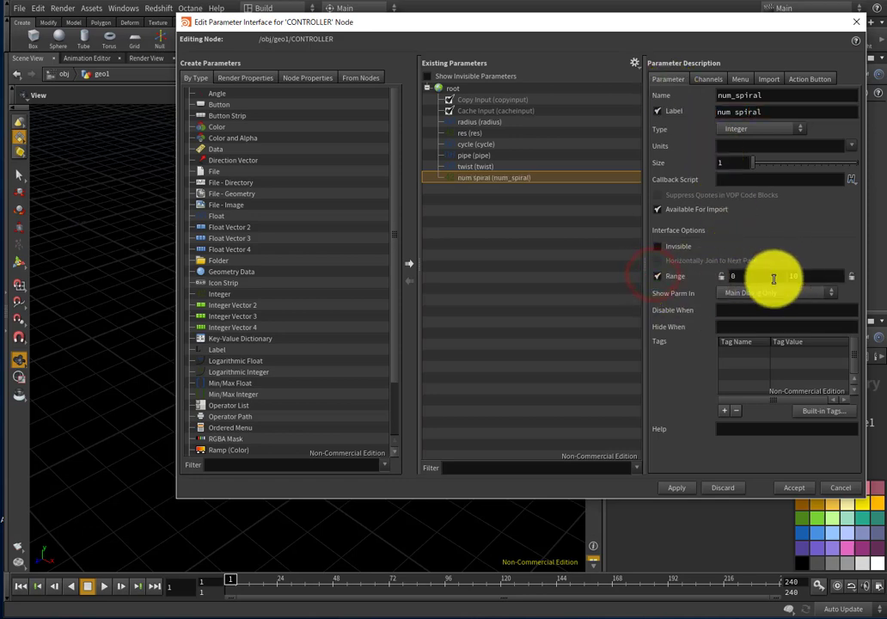
pyautogui.click(678, 487)
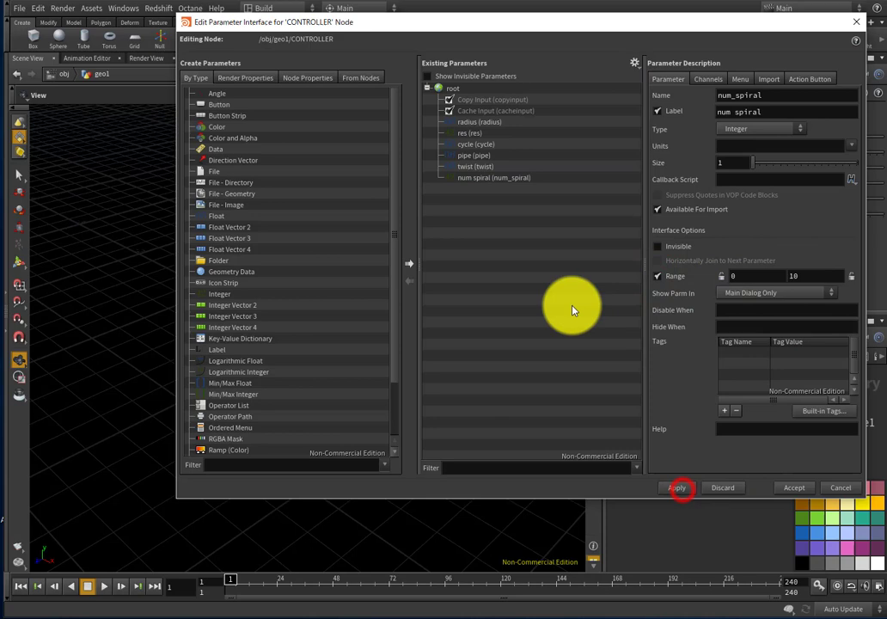
pyautogui.click(787, 488)
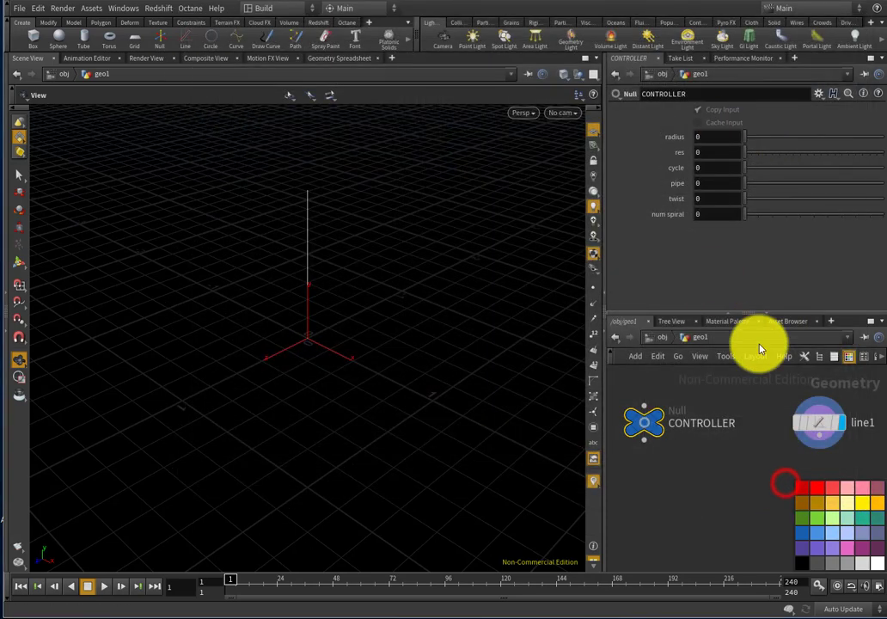
# Set the CONTROLLER's radius to 1, res to 300 and cycle to 2.
pyautogui.click(719, 137)
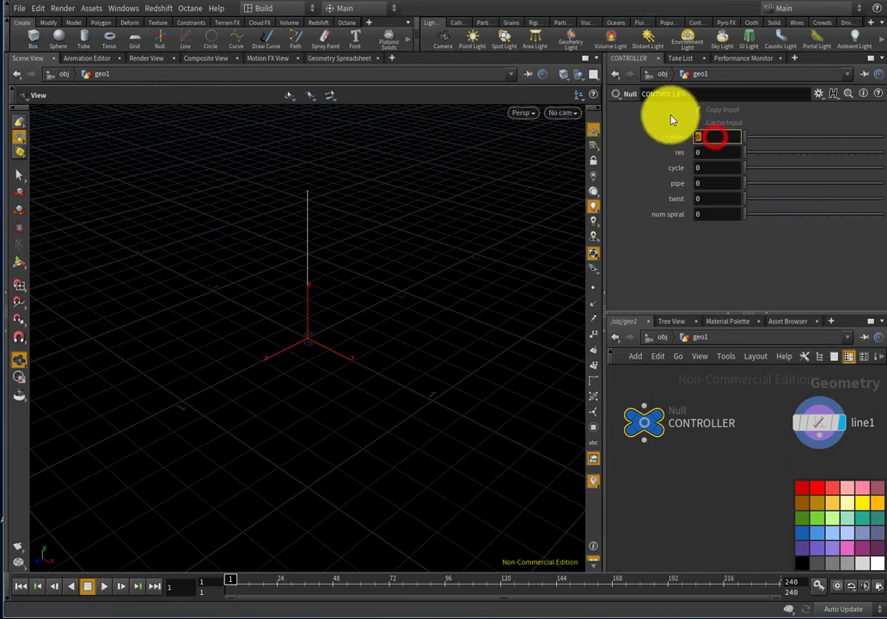
pyautogui.write('1')
pyautogui.press('Return')
pyautogui.click(723, 153)
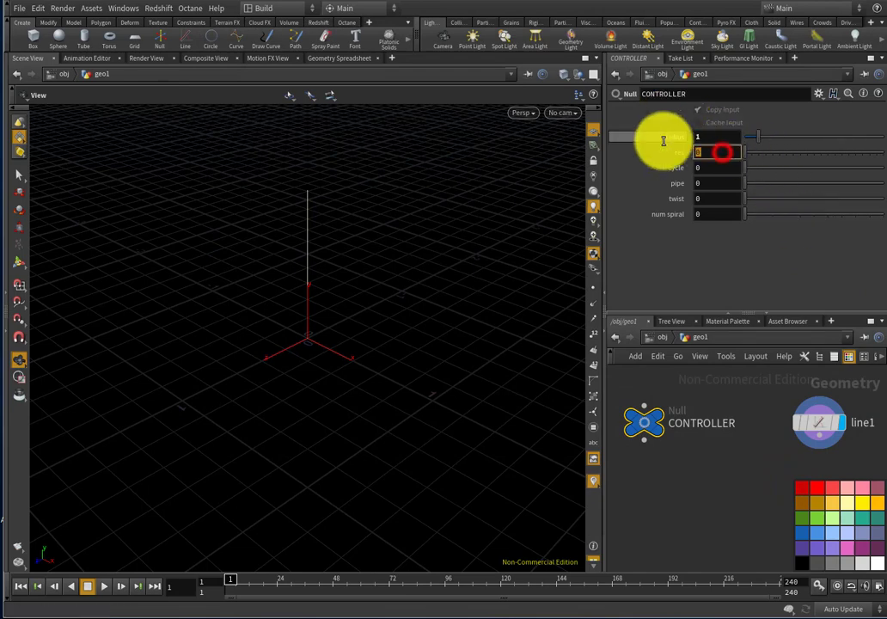
pyautogui.write('60')
pyautogui.press('Return')
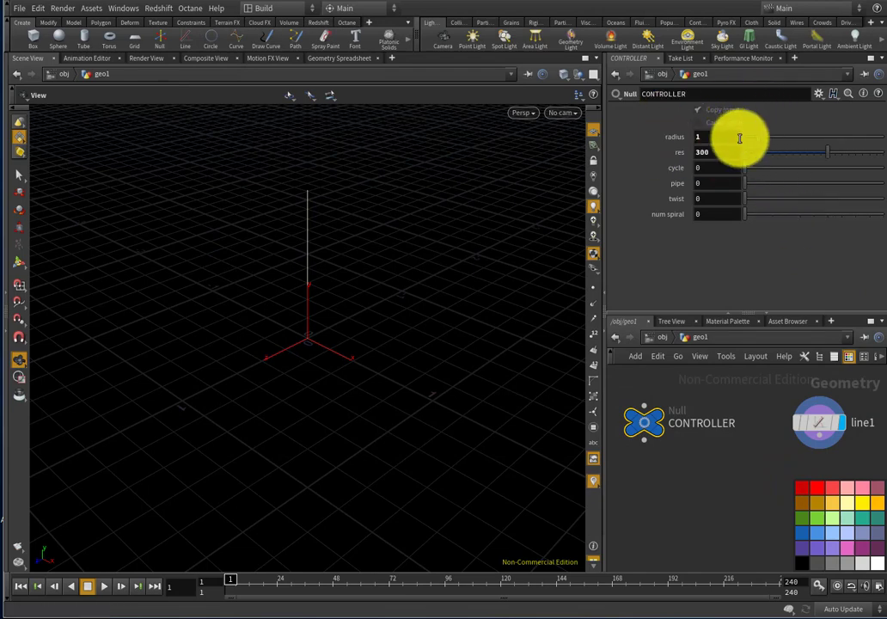
pyautogui.click(717, 169)
pyautogui.write('2')
pyautogui.press('Return')
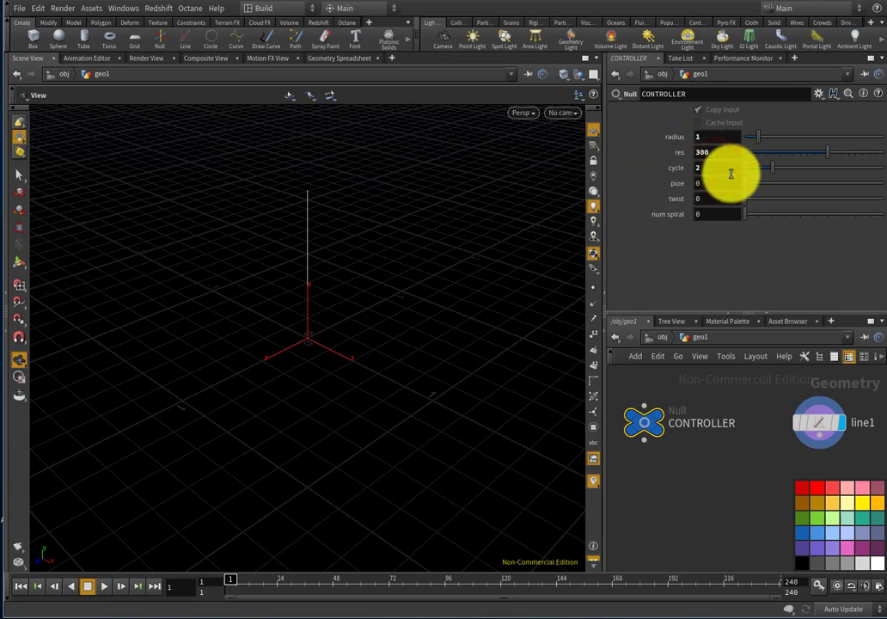
# Set the CONTROLLER's pipe to 0.05, twist to 0.025 and num spiral to 6.
pyautogui.moveTo(717, 184)
pyautogui.mouseDown()
pyautogui.moveTo(665, 184)
pyautogui.moveTo(679, 215)
pyautogui.moveTo(669, 188)
pyautogui.mouseUp()
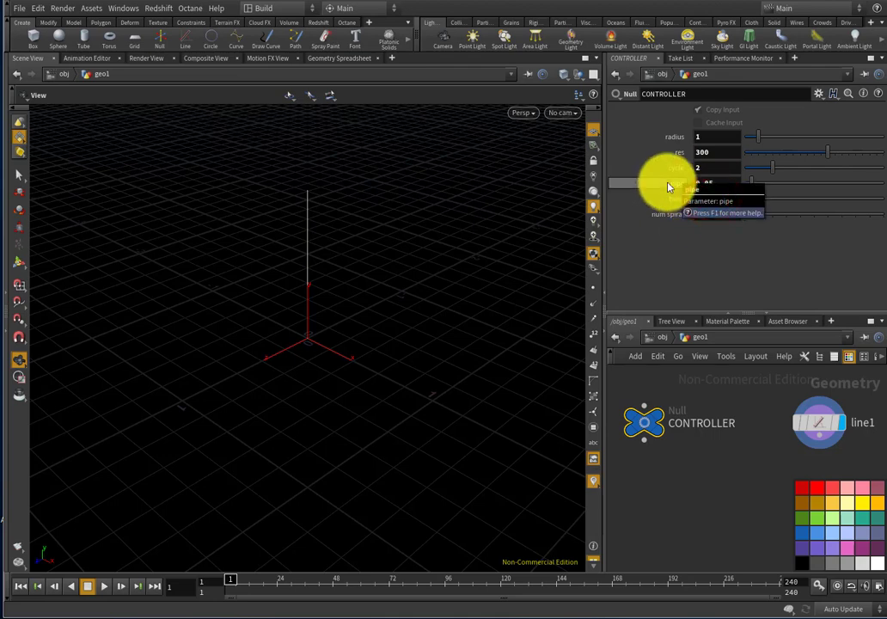
pyautogui.click(709, 215)
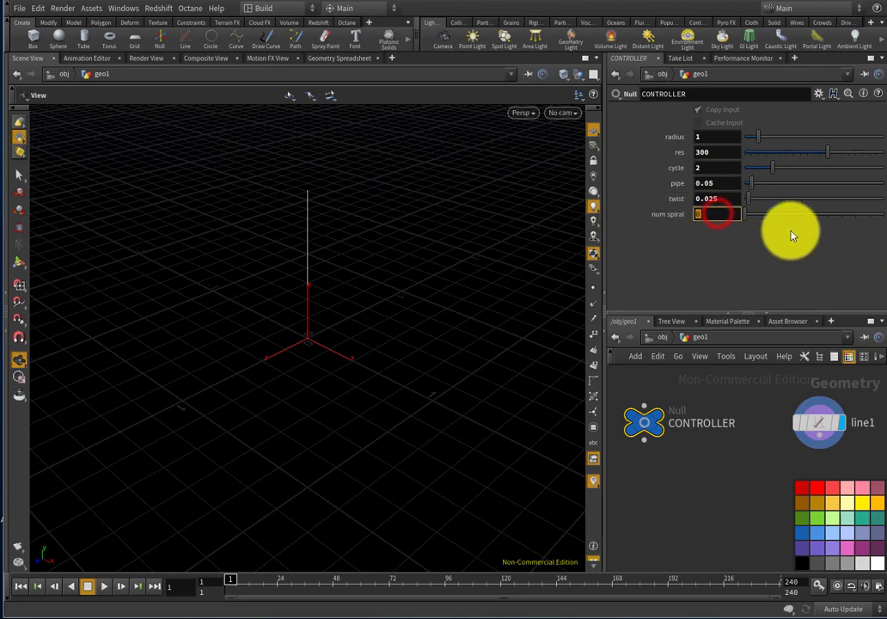
pyautogui.write('6')
pyautogui.press('Return')
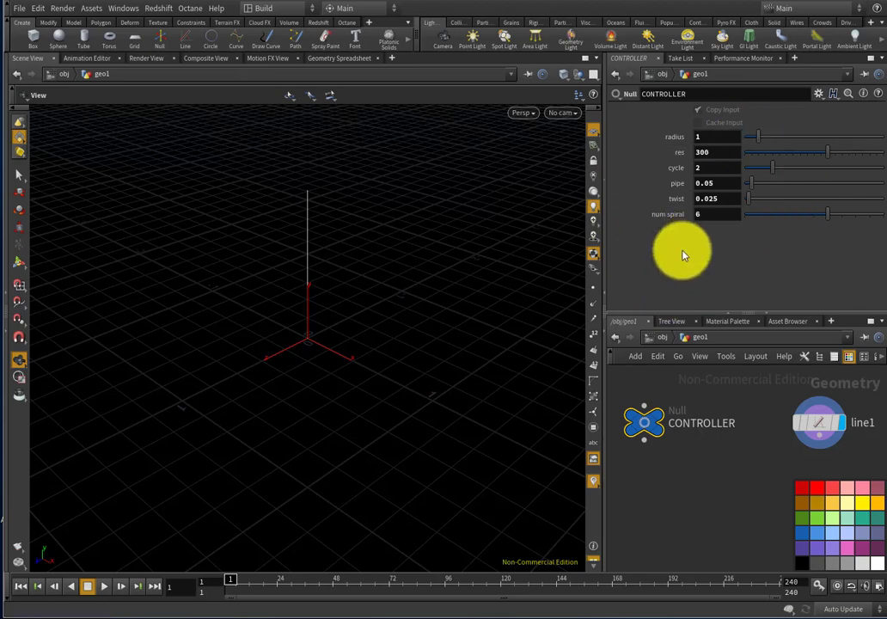
pyautogui.scroll(-2, 685, 367)
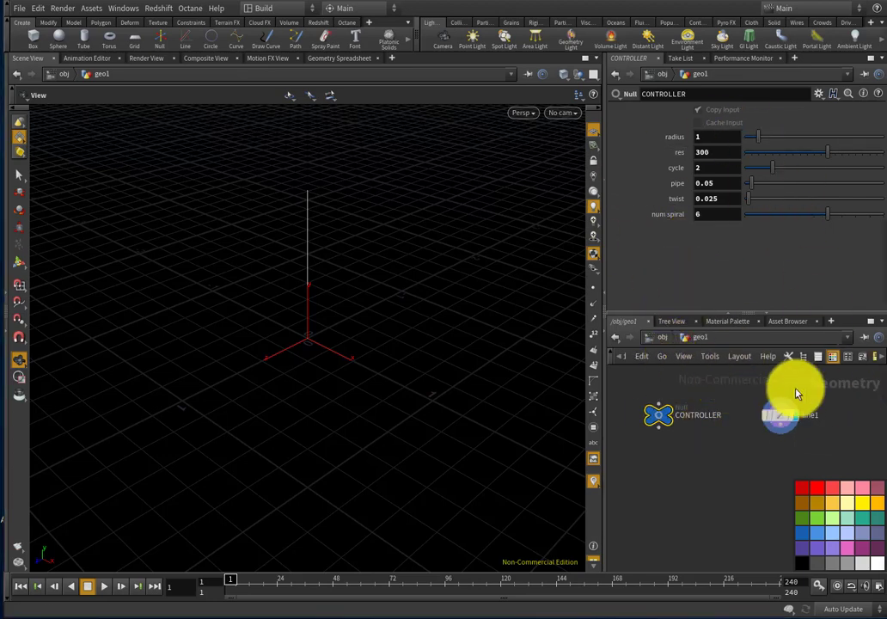
pyautogui.moveTo(257, 294); pyautogui.dragTo(303, 206)
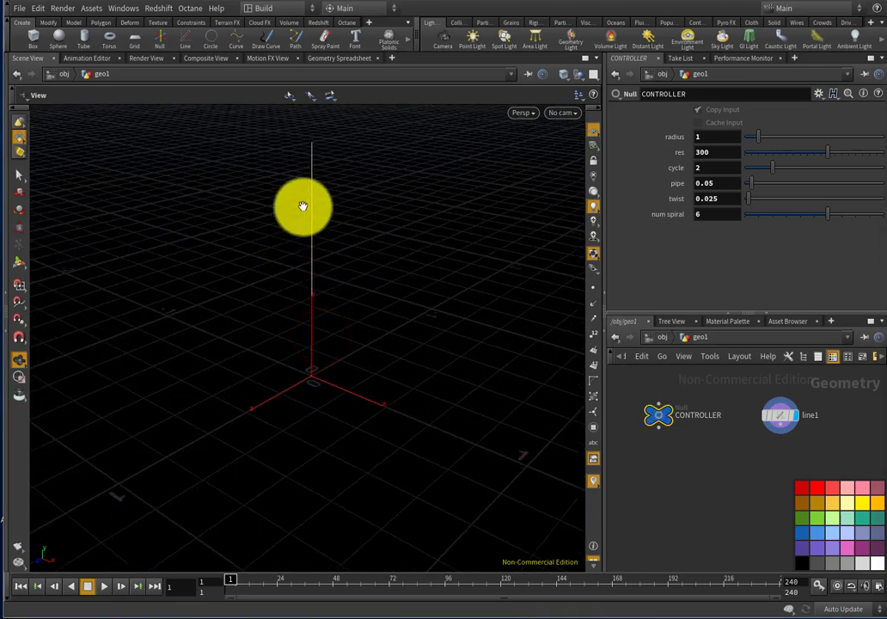
pyautogui.moveTo(339, 274); pyautogui.dragTo(318, 255)
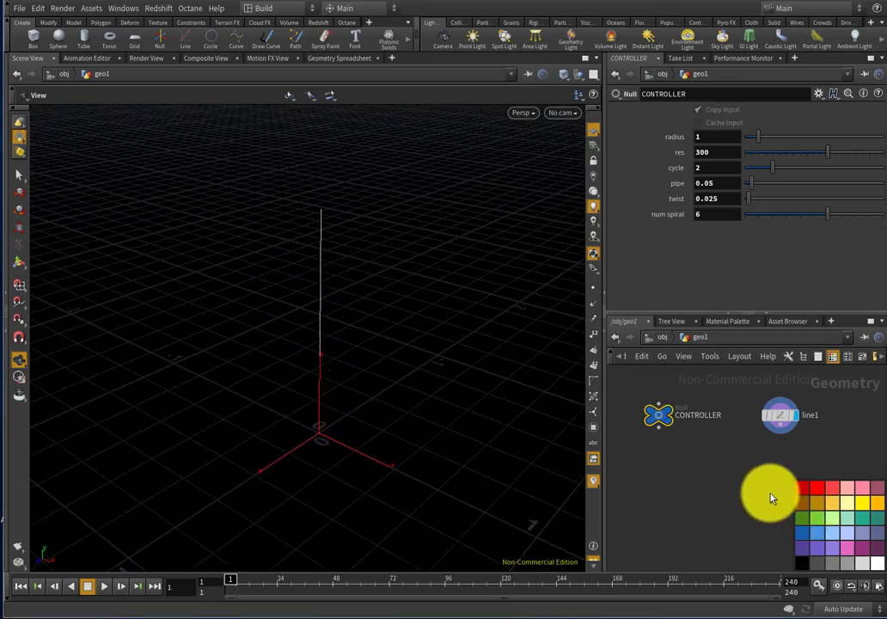
pyautogui.click(781, 416)
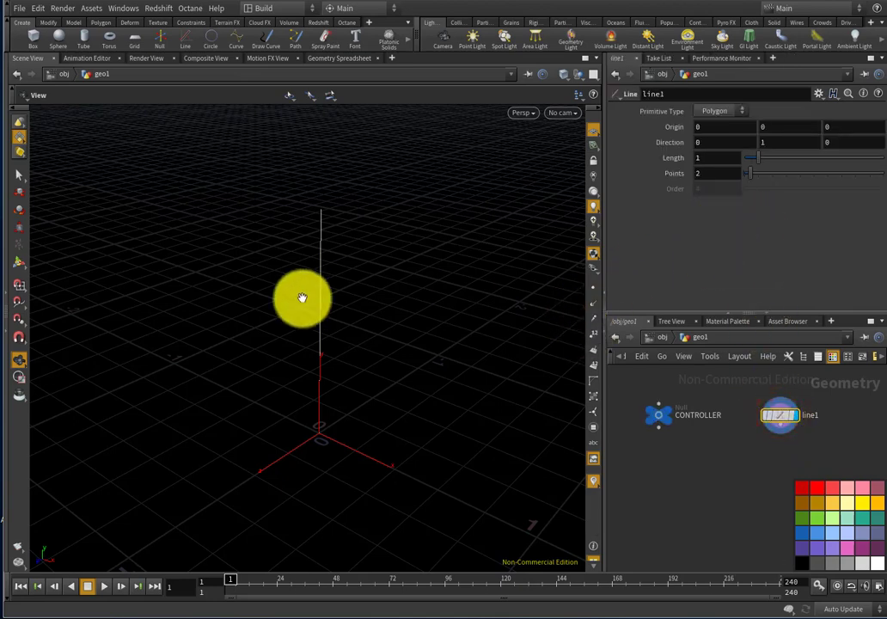
pyautogui.moveTo(434, 348); pyautogui.dragTo(331, 351)
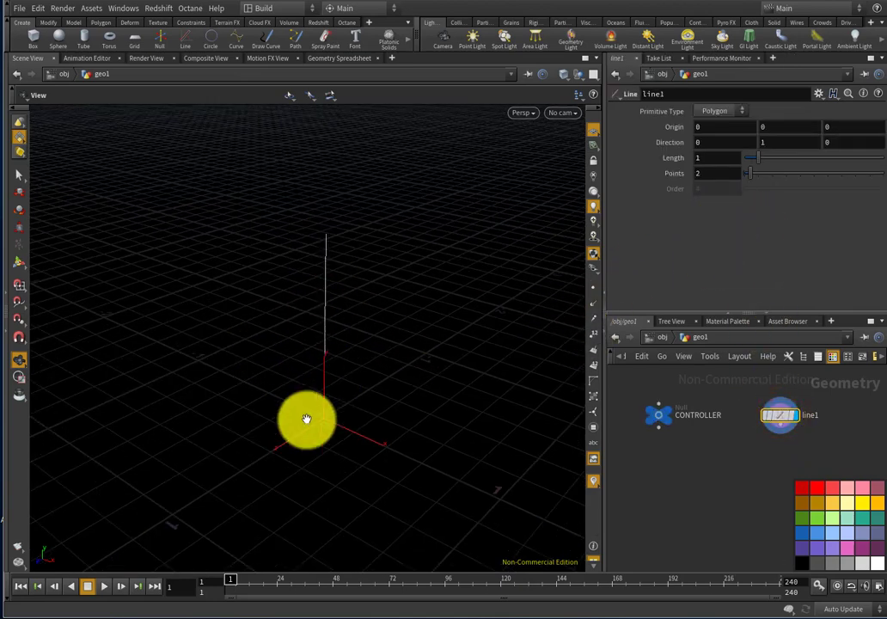
pyautogui.moveTo(307, 419); pyautogui.dragTo(331, 411)
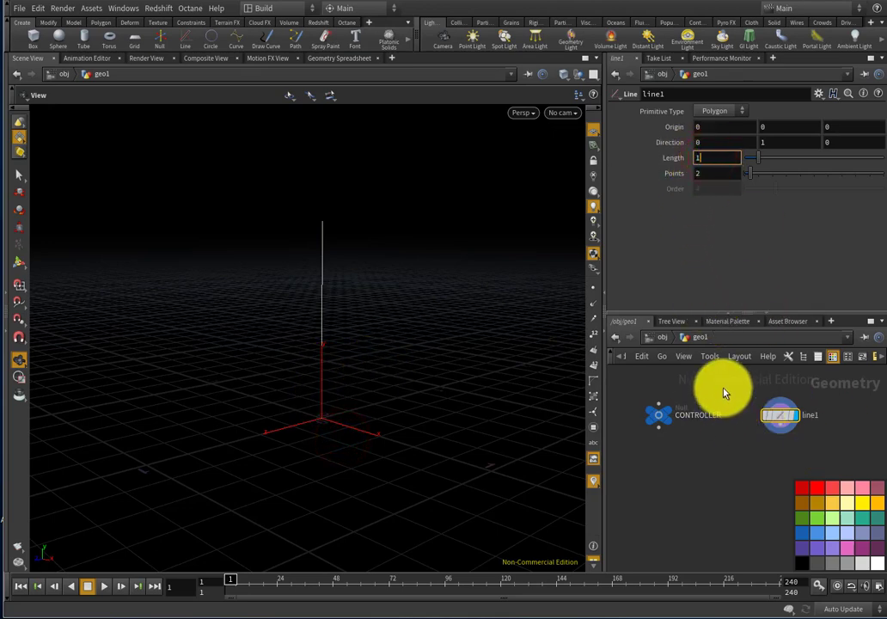
# Copy the CONTROLLER's radius parameter and paste it as a relative reference into the Length of line1.
pyautogui.click(658, 415)
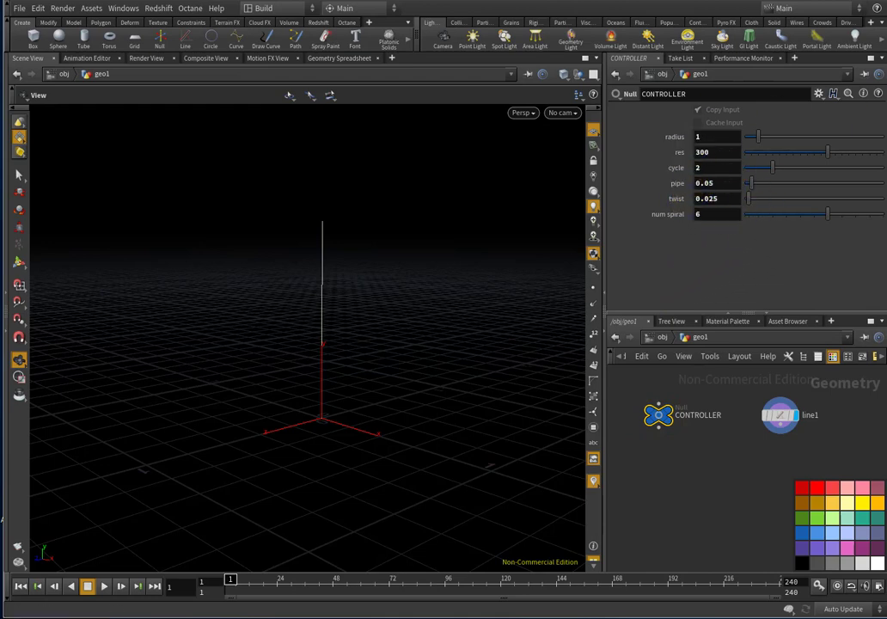
pyautogui.click(713, 137)
pyautogui.rightClick(709, 136)
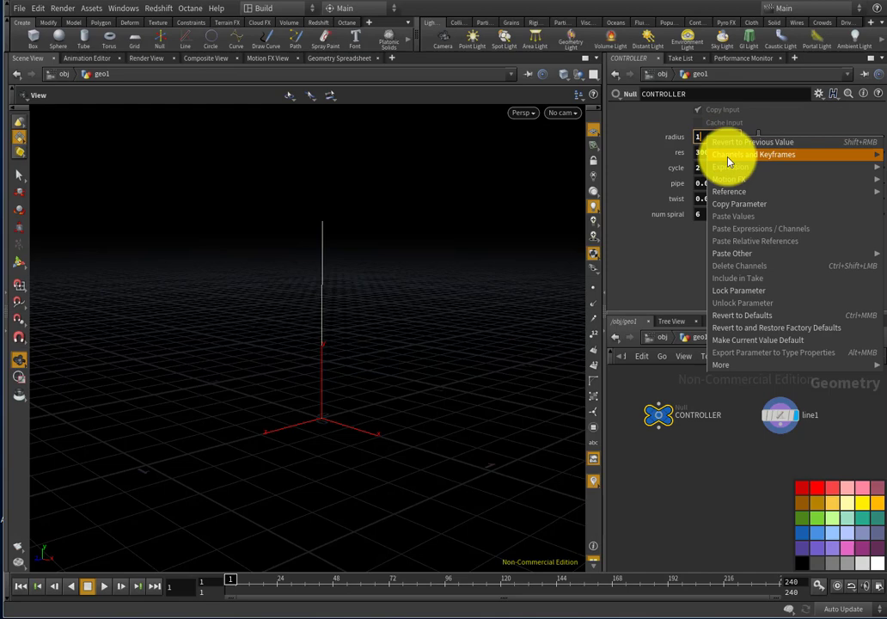
pyautogui.click(737, 202)
pyautogui.click(778, 419)
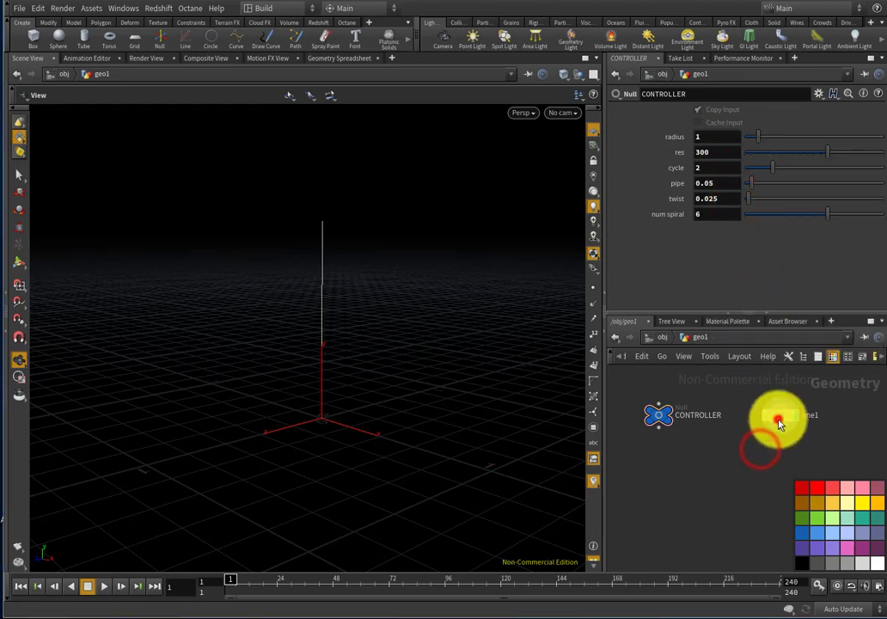
pyautogui.rightClick(701, 158)
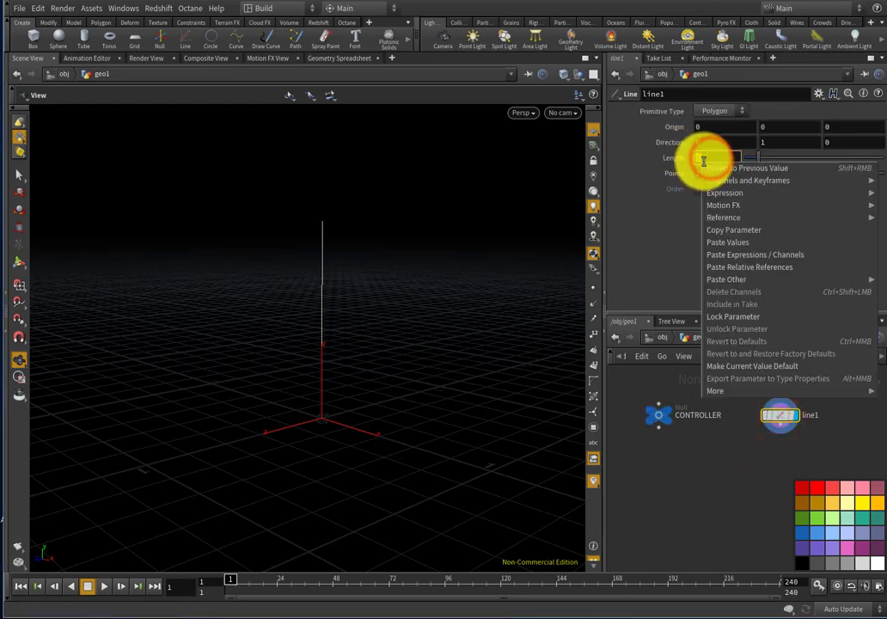
pyautogui.click(752, 267)
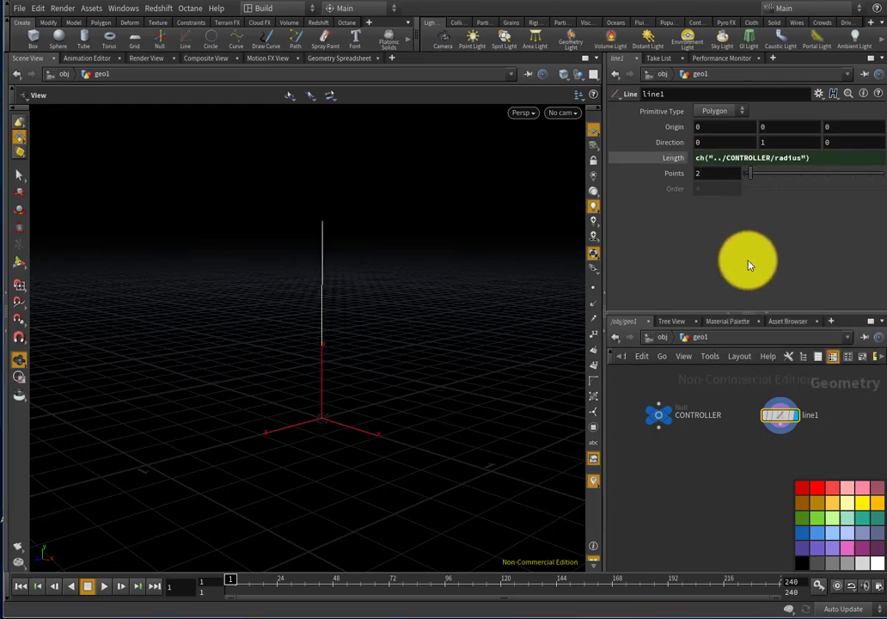
# Try a lower radius on the CONTROLLER to test the line's length, and set the radius back to 1.
pyautogui.click(737, 451)
pyautogui.click(793, 420)
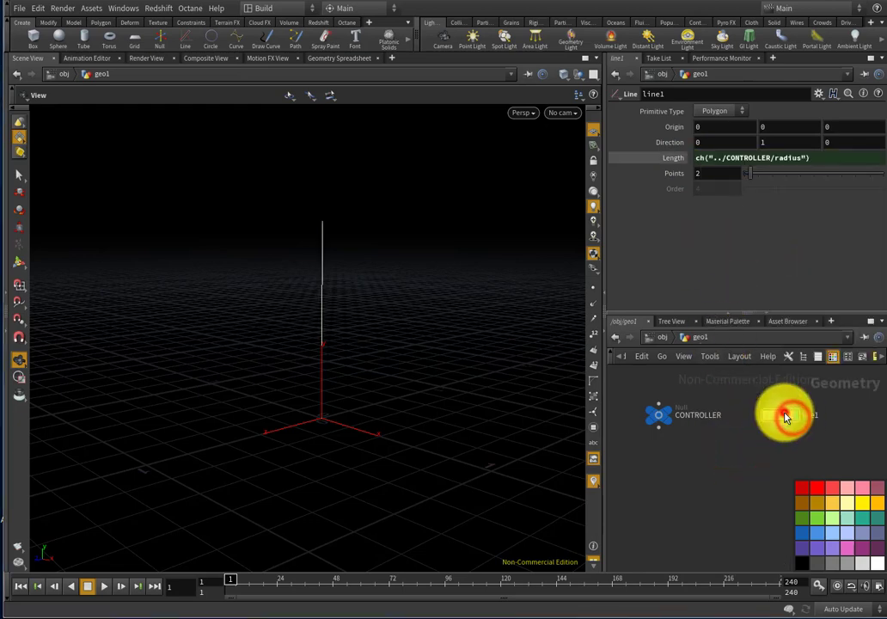
pyautogui.click(676, 417)
pyautogui.click(662, 415)
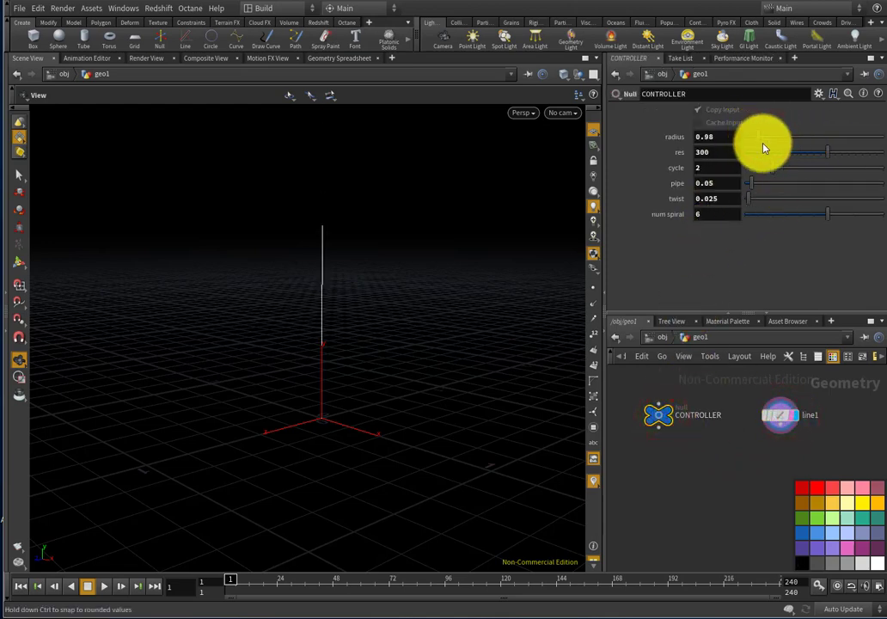
pyautogui.moveTo(763, 148); pyautogui.dragTo(758, 142)
pyautogui.click(726, 139)
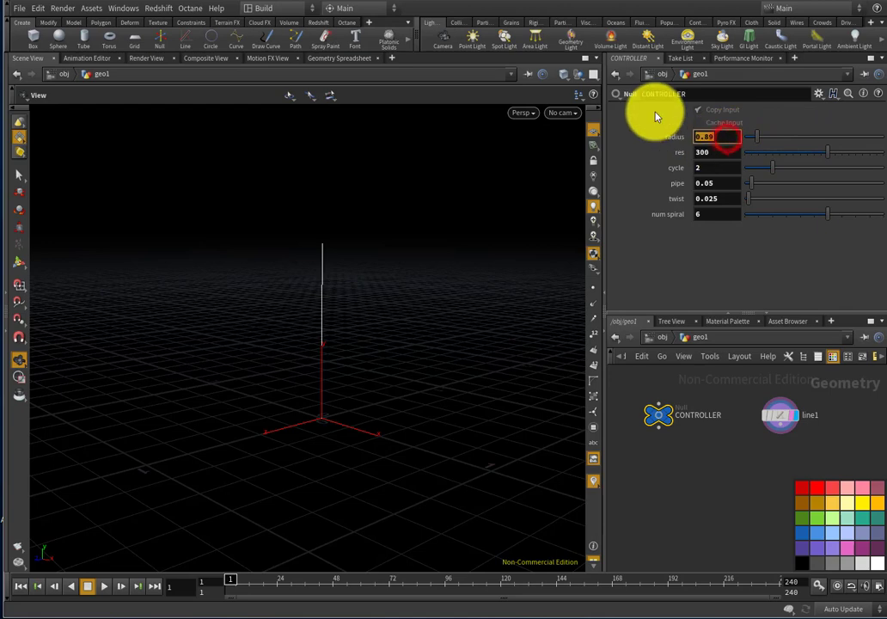
pyautogui.write('1')
pyautogui.press('Return')
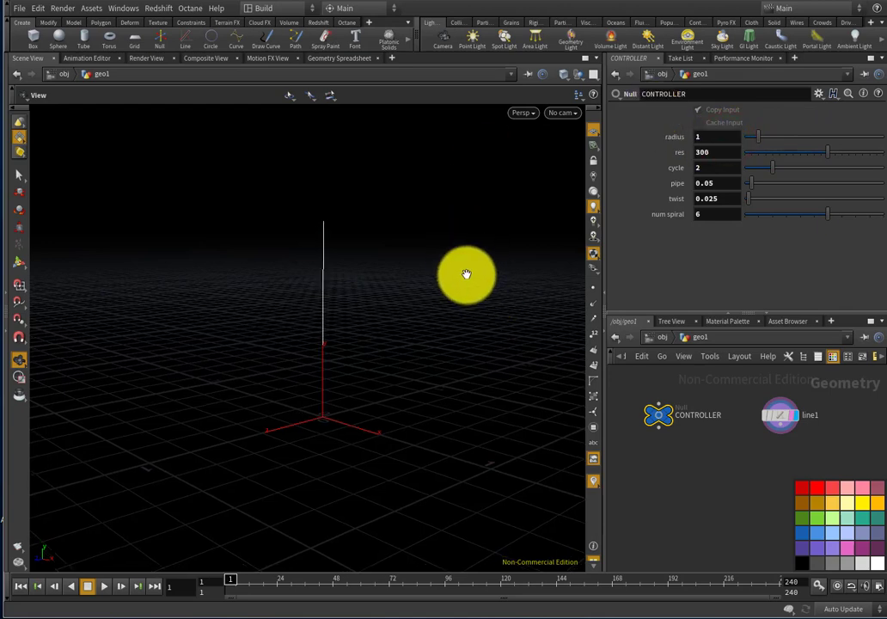
# Turn on the display of points in the viewport.
pyautogui.moveTo(411, 323); pyautogui.dragTo(372, 460)
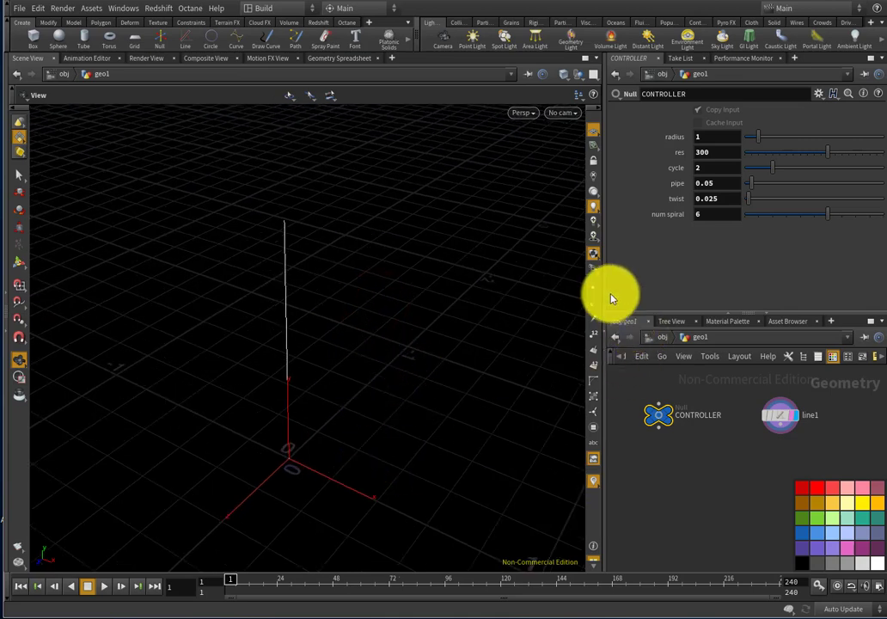
pyautogui.moveTo(360, 412); pyautogui.dragTo(360, 389)
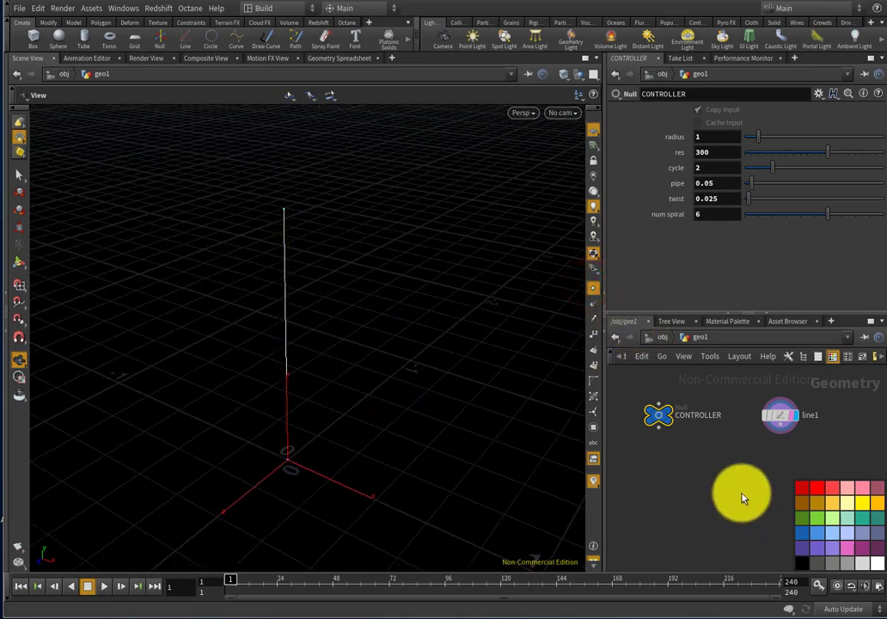
# Add a Resample node connected below line1 and make it the displayed node.
pyautogui.scroll(1, 752, 481)
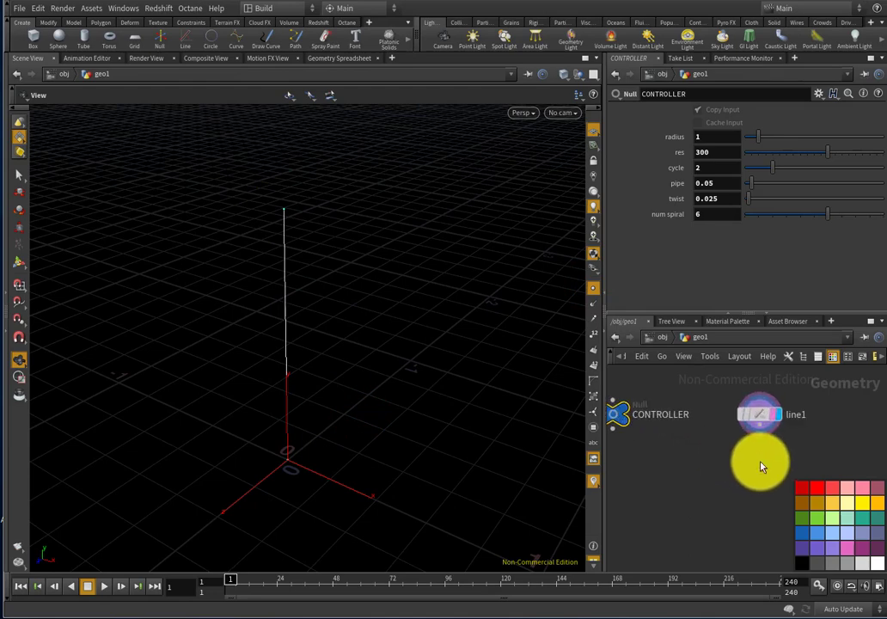
pyautogui.press('Tab')
pyautogui.write('resamp')
pyautogui.press('Return')
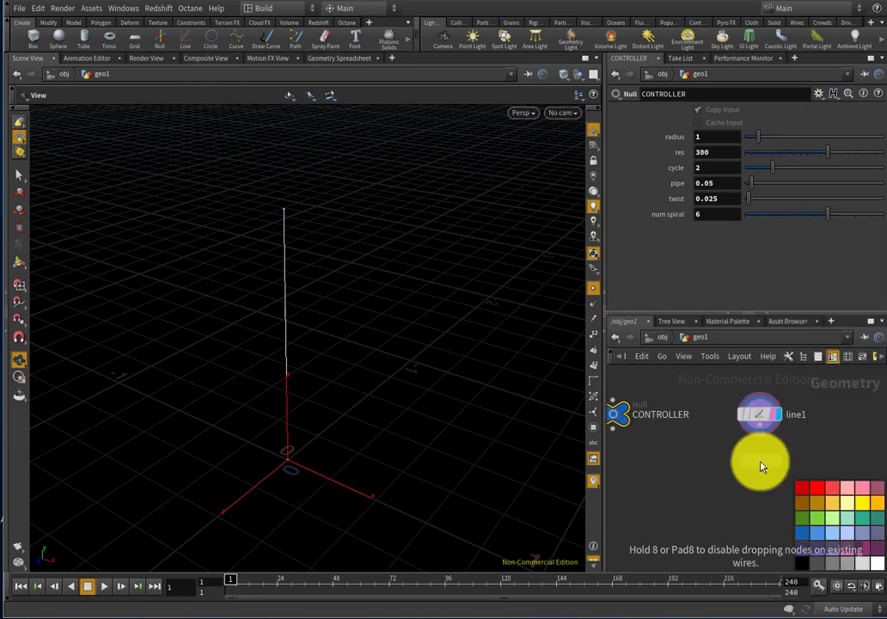
pyautogui.click(758, 464)
pyautogui.scroll(2, 758, 430)
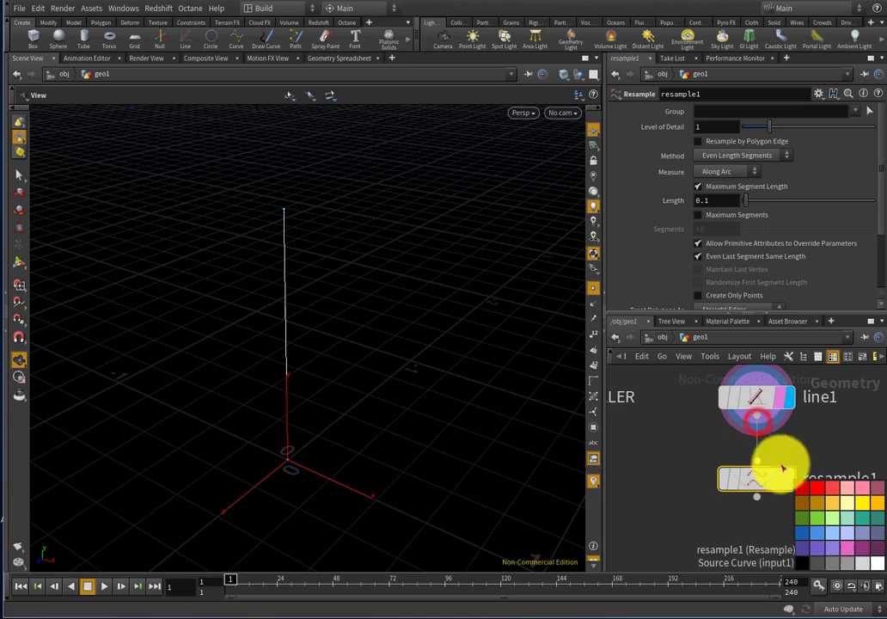
pyautogui.click(781, 463)
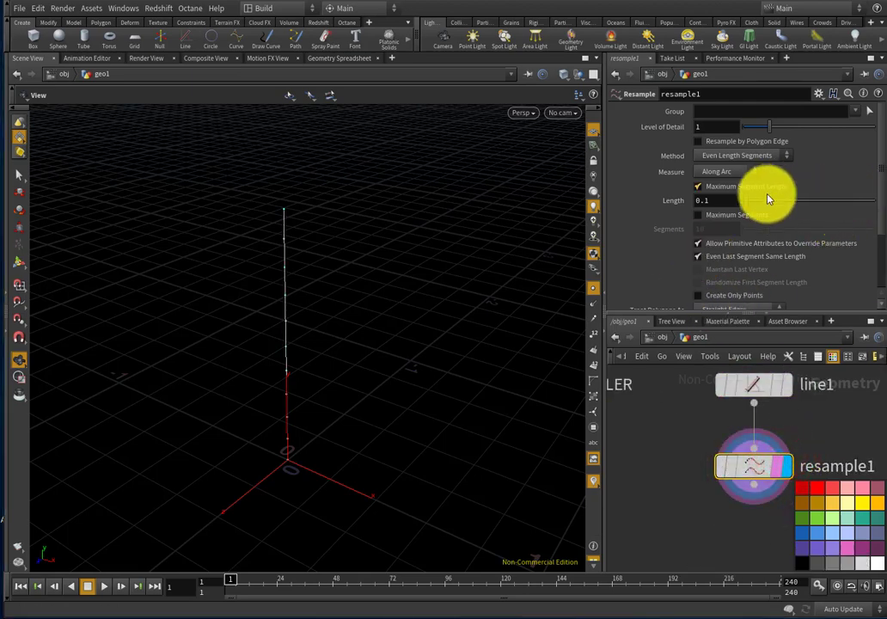
# Examine the Length parameter of resample1 and the Length expression of line1.
pyautogui.click(751, 465)
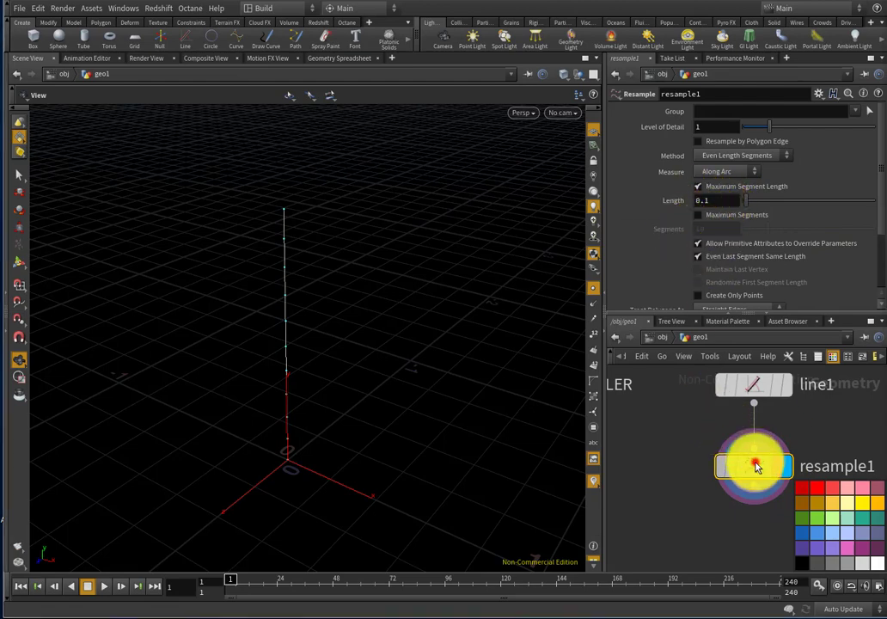
pyautogui.click(687, 202)
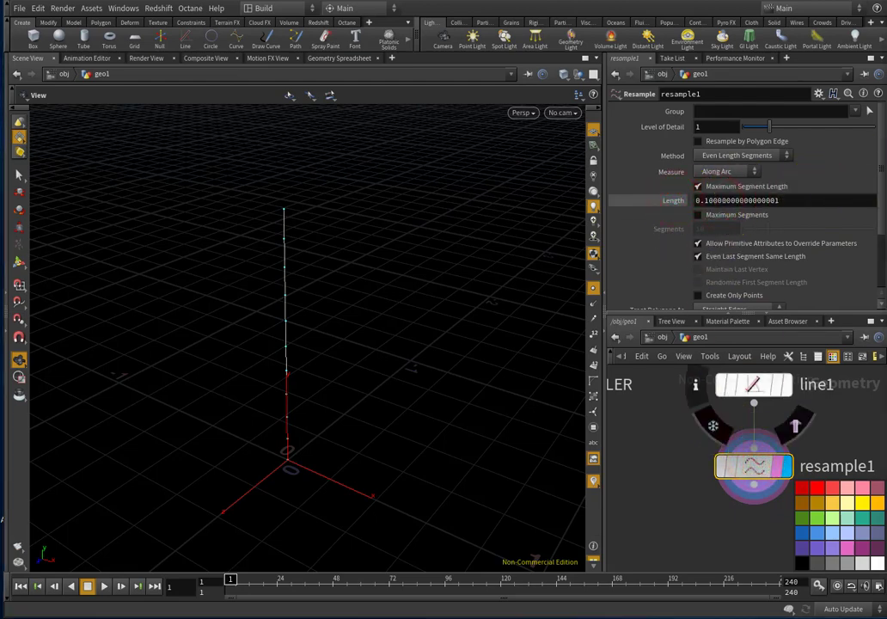
pyautogui.click(744, 199)
pyautogui.moveTo(804, 201); pyautogui.dragTo(670, 198)
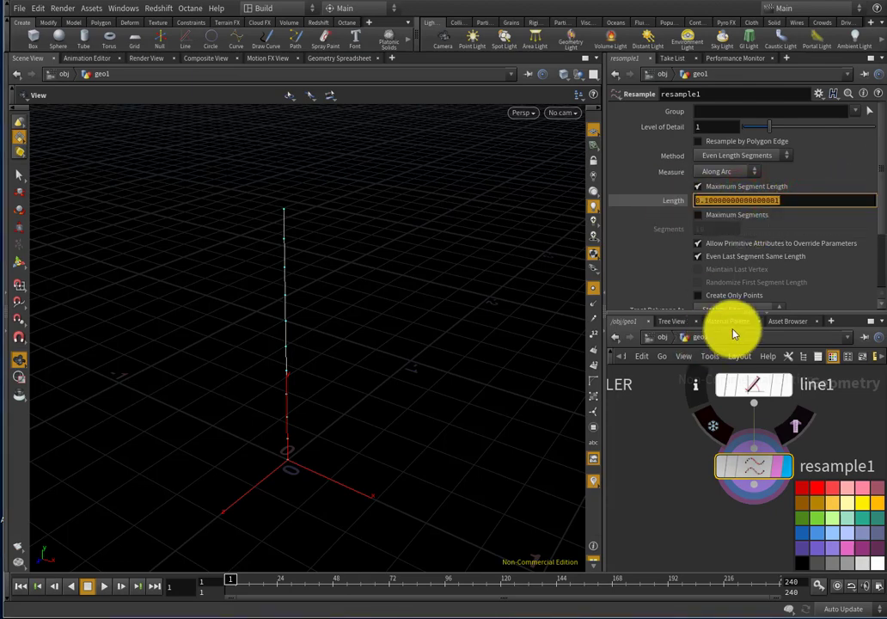
pyautogui.scroll(-1, 741, 424)
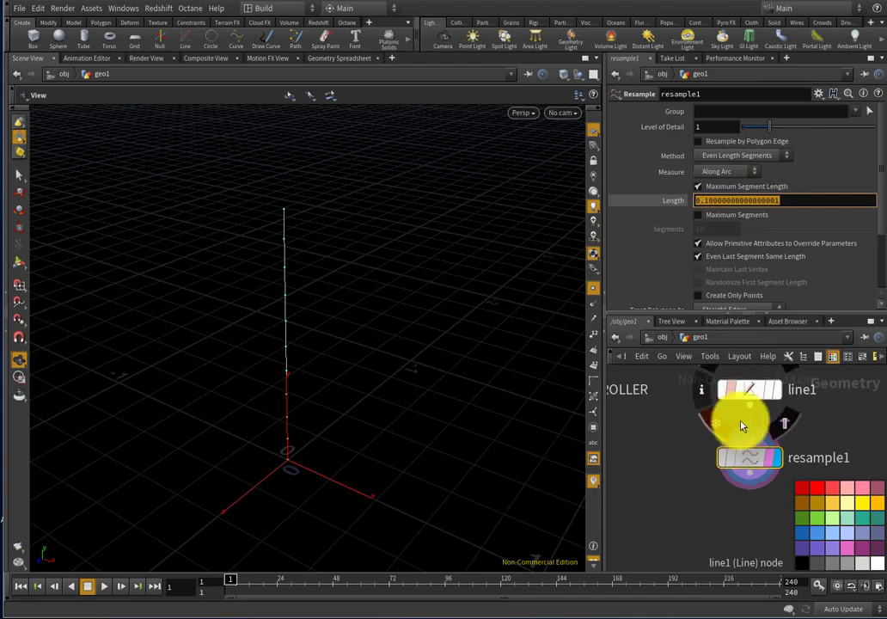
pyautogui.click(733, 423)
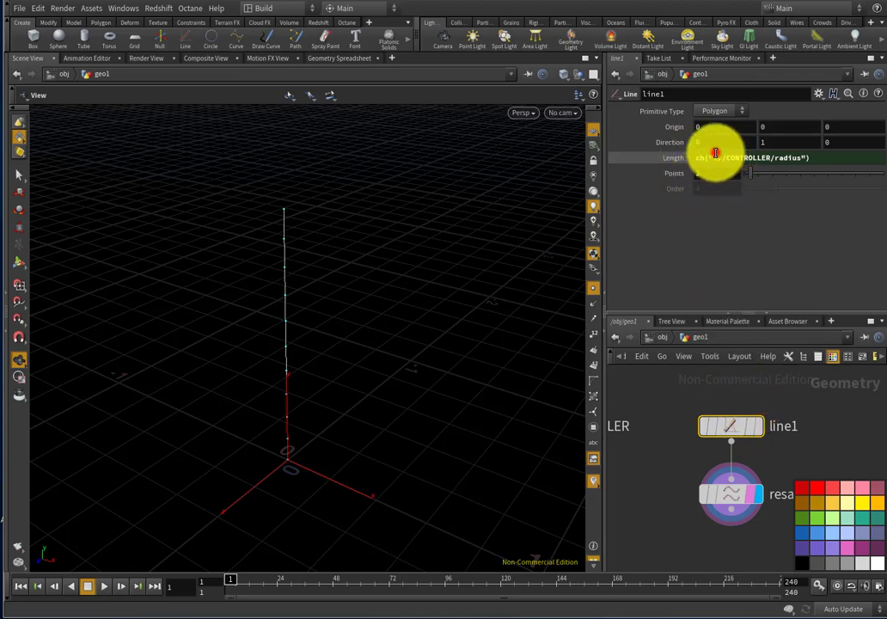
pyautogui.click(676, 155)
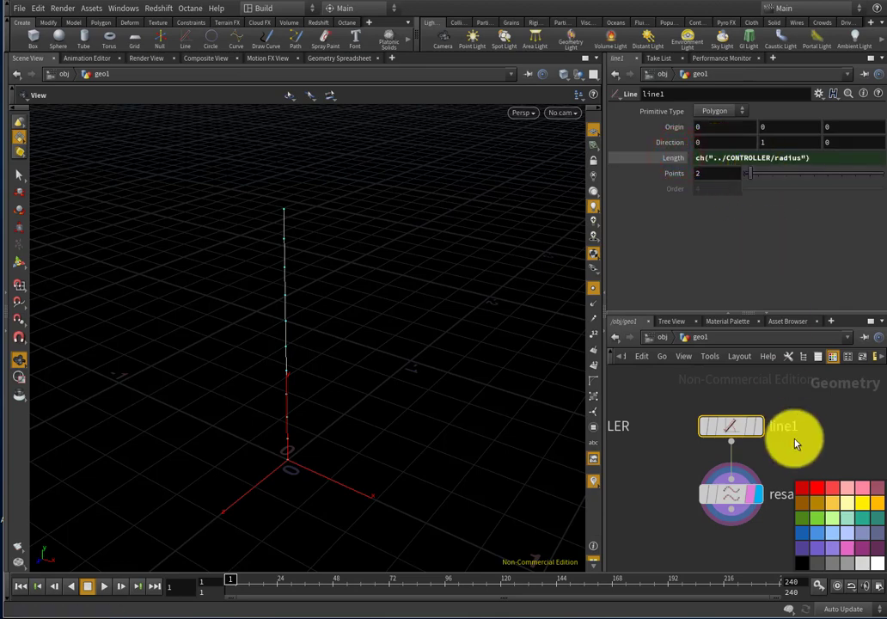
pyautogui.scroll(-1, 781, 438)
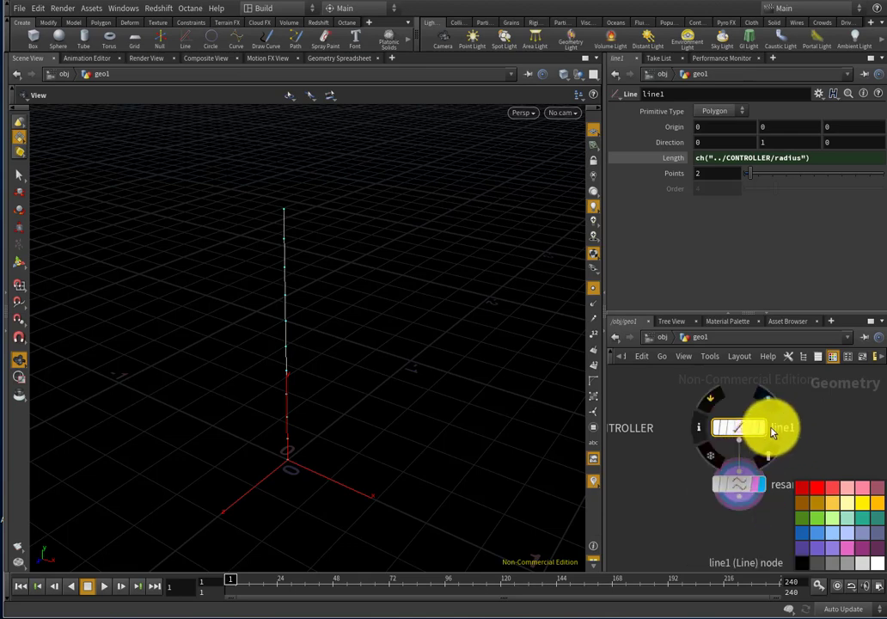
# Display line1 and resample1 in turn, and compare their point distribution and Length parameters.
pyautogui.click(763, 428)
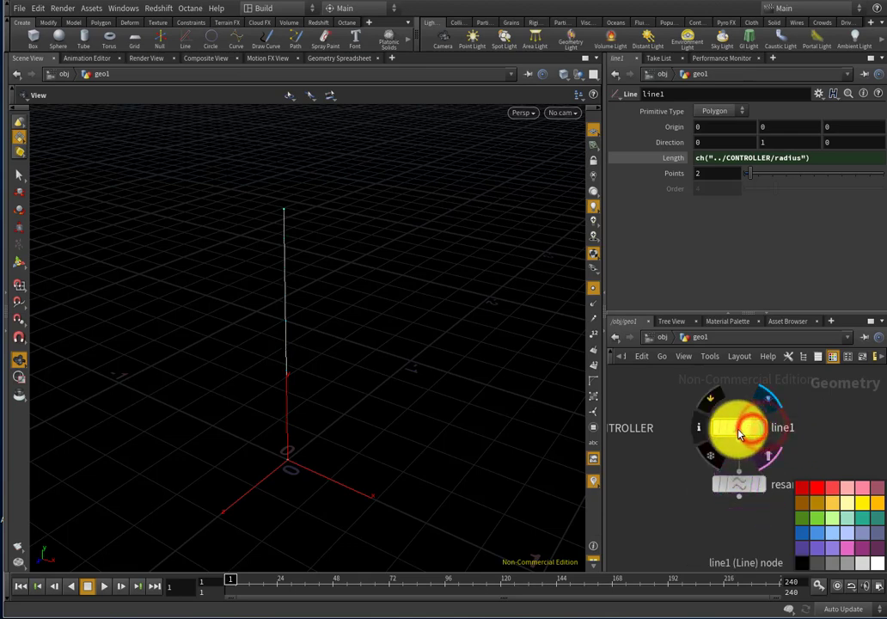
pyautogui.click(736, 428)
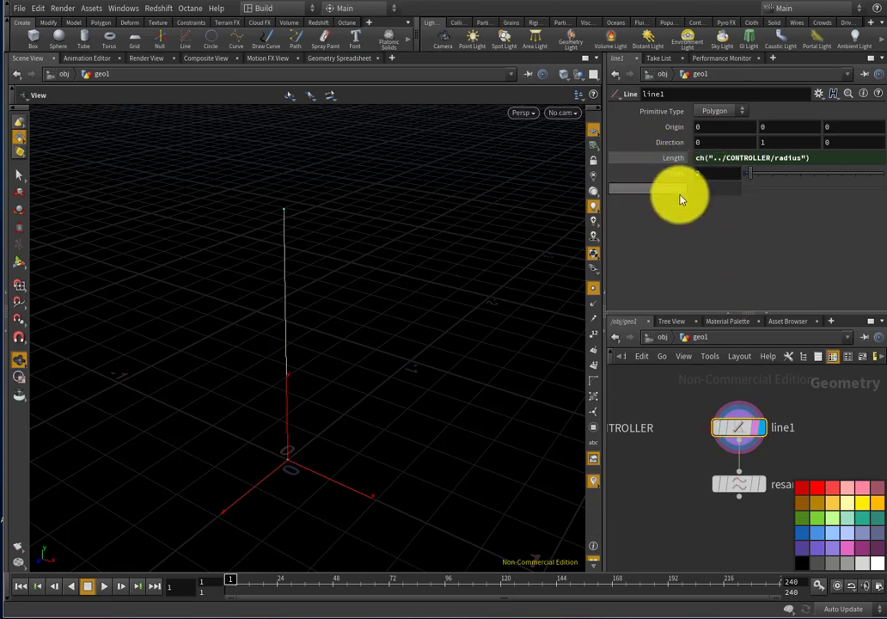
pyautogui.click(744, 484)
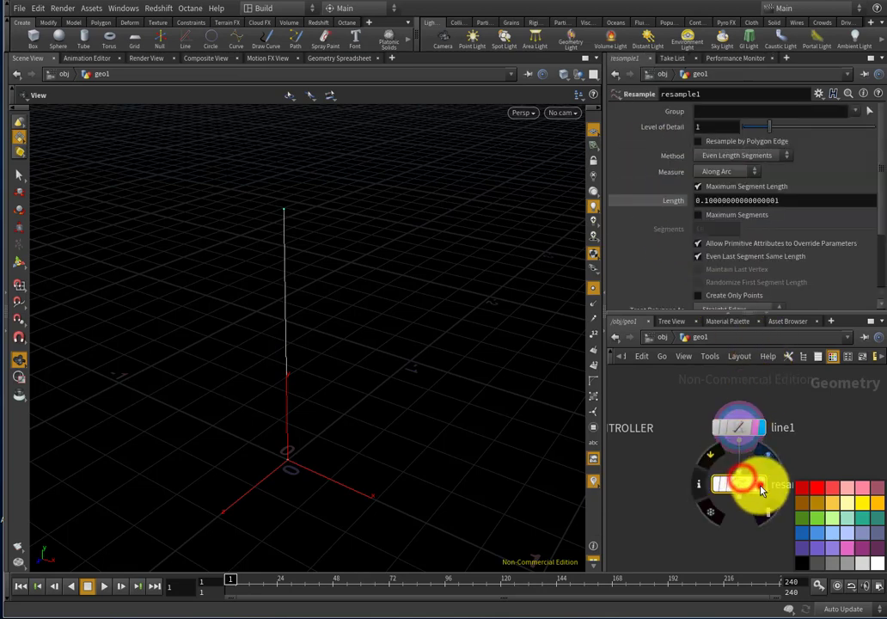
pyautogui.click(758, 485)
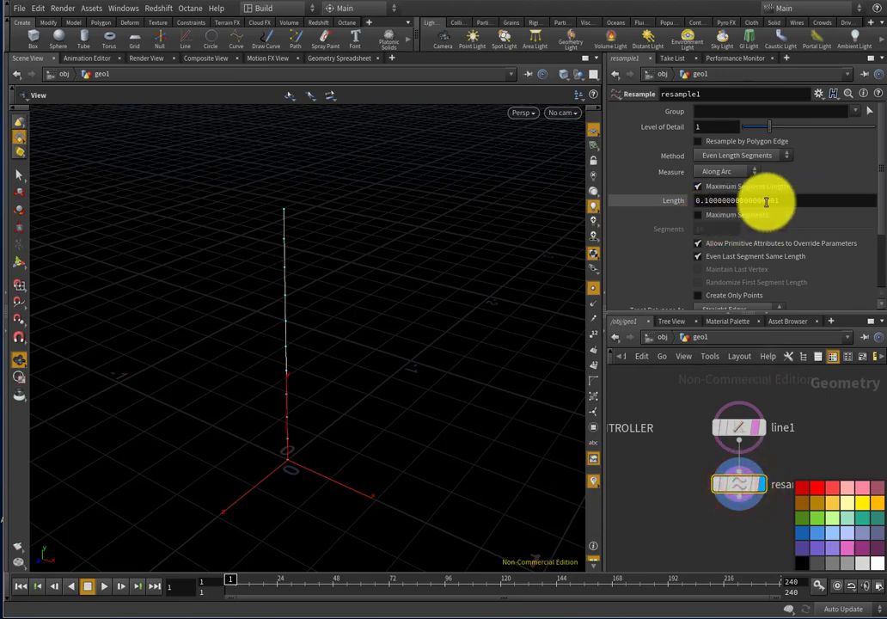
pyautogui.click(798, 199)
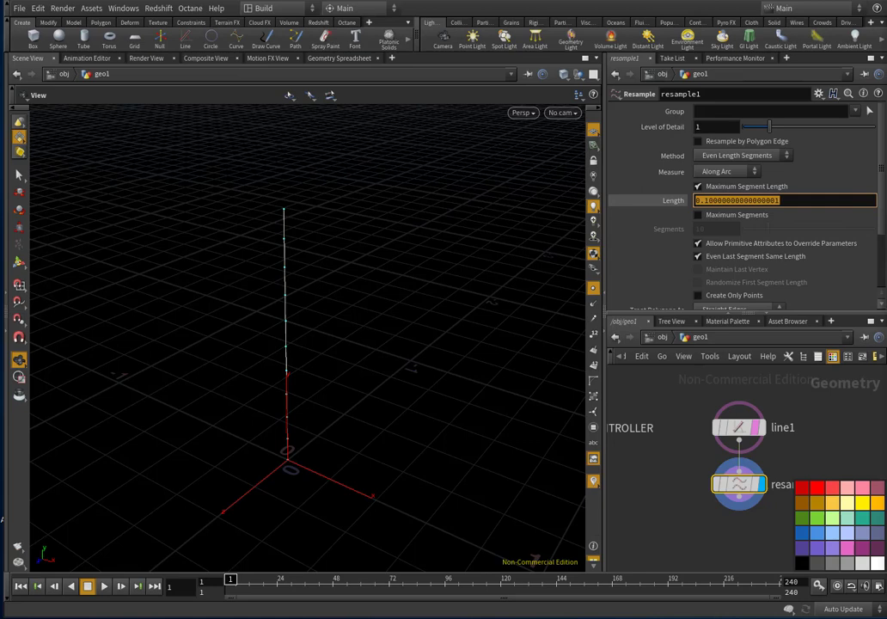
pyautogui.click(738, 484)
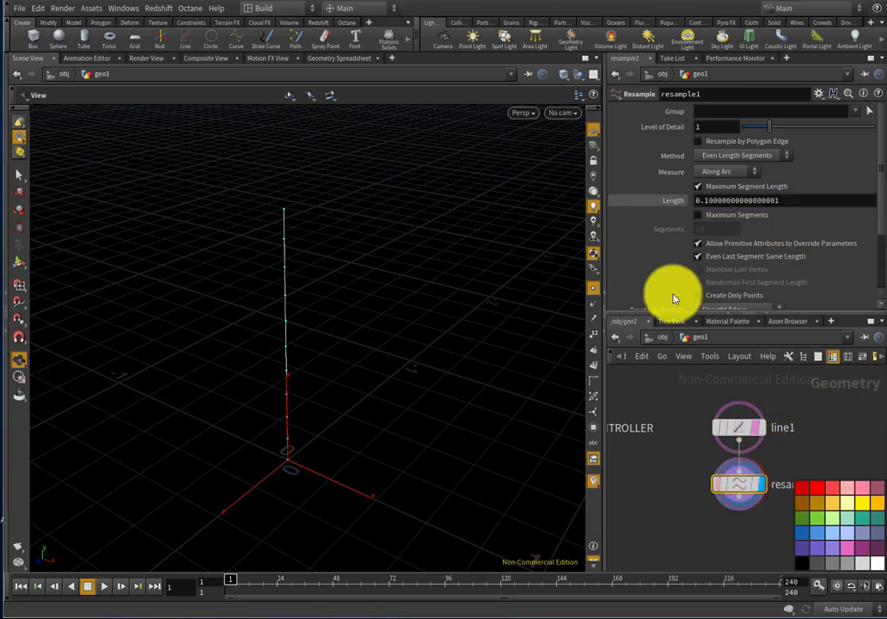
pyautogui.click(739, 430)
pyautogui.click(822, 158)
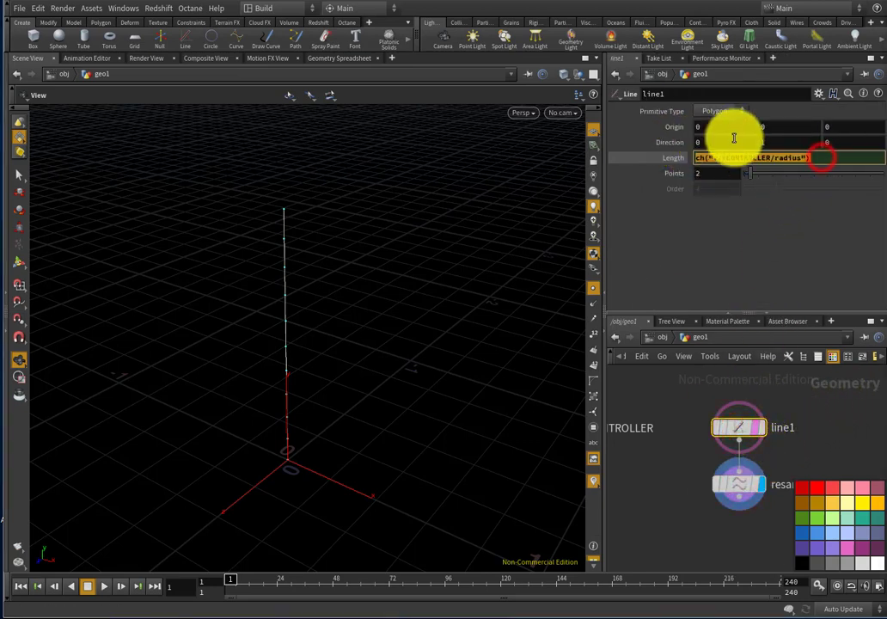
pyautogui.click(738, 484)
pyautogui.moveTo(792, 199); pyautogui.dragTo(688, 194)
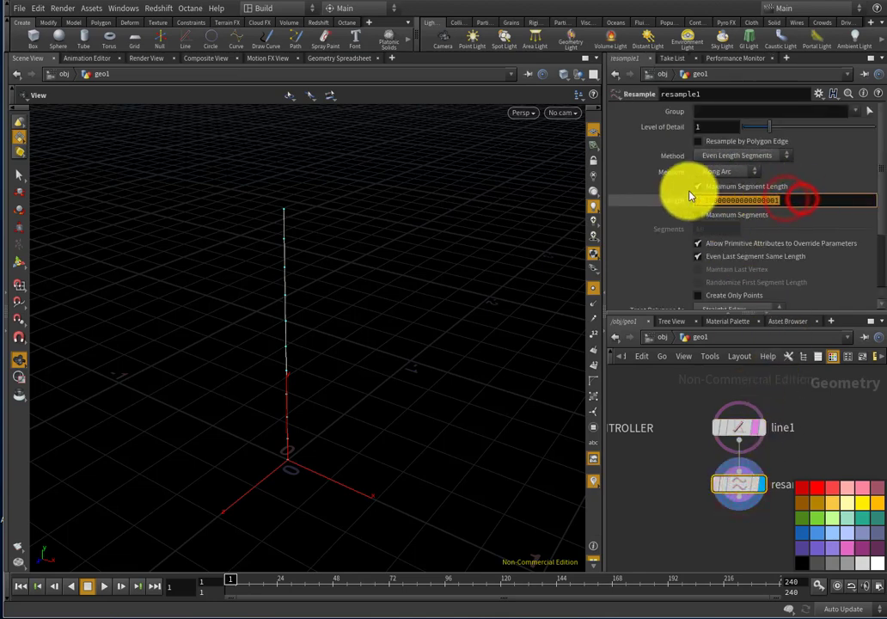
# Copy line1's Length parameter into resample1's Length as a relative reference, and append a division sign to the expression.
pyautogui.click(741, 427)
pyautogui.rightClick(722, 161)
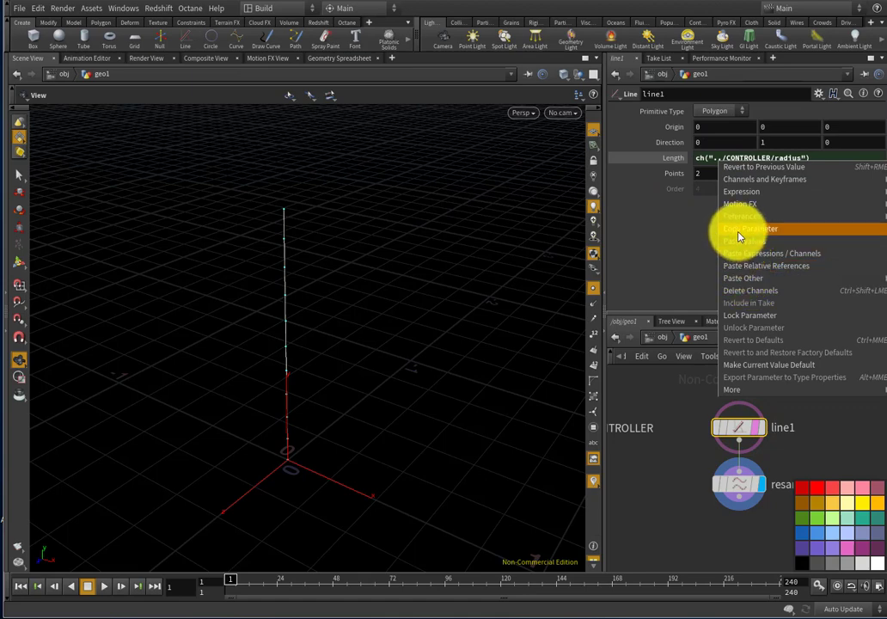
pyautogui.click(737, 229)
pyautogui.click(745, 486)
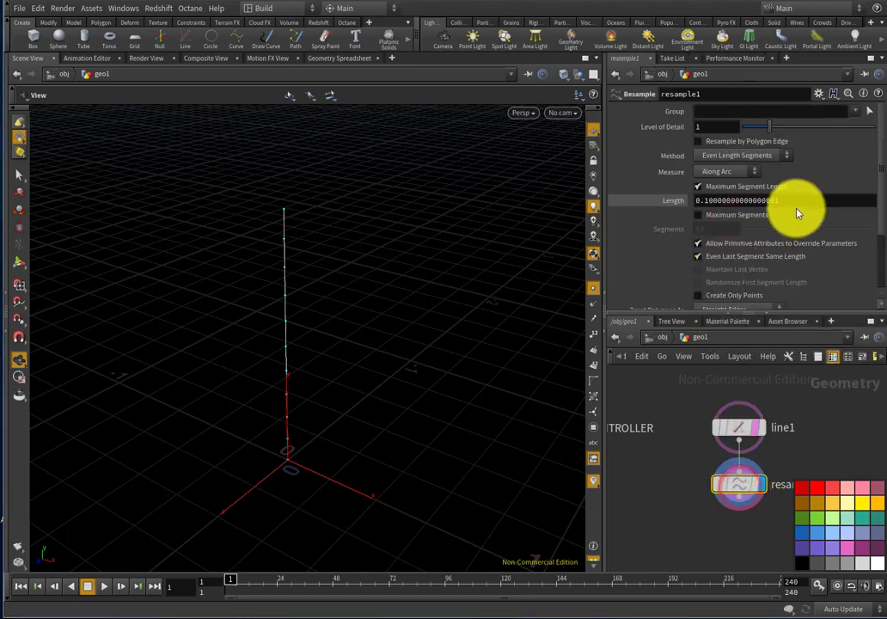
pyautogui.moveTo(800, 204); pyautogui.dragTo(693, 200)
pyautogui.rightClick(744, 202)
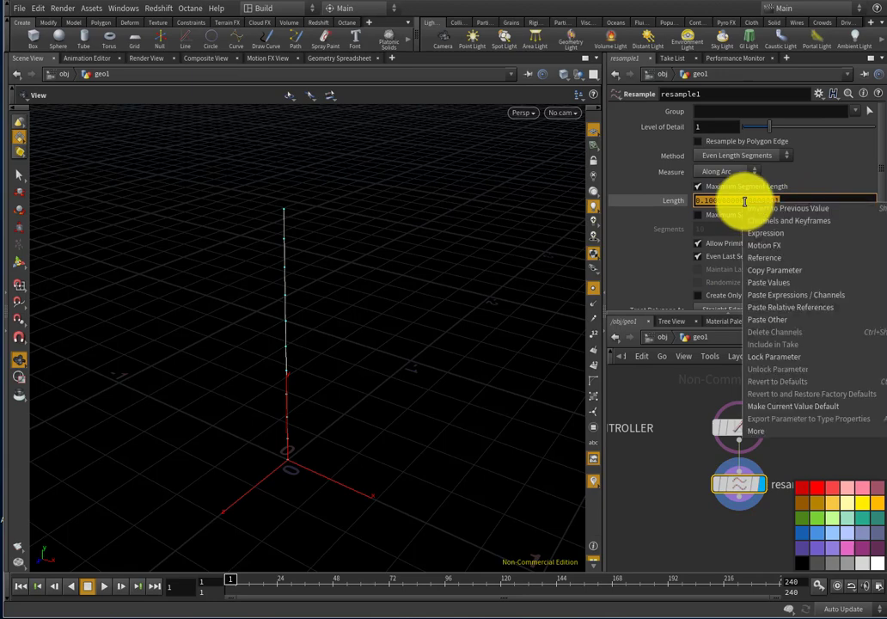
pyautogui.click(777, 307)
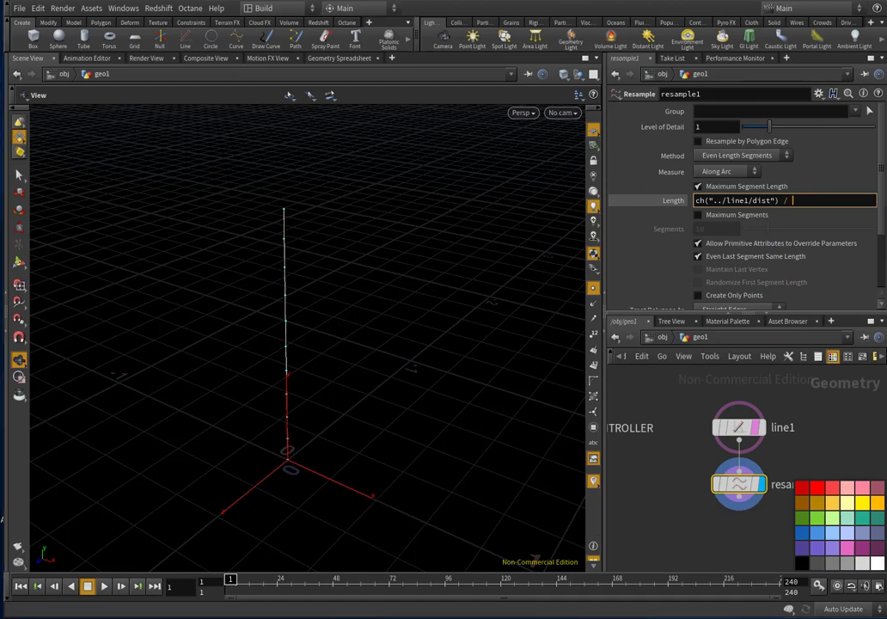
pyautogui.click(808, 200)
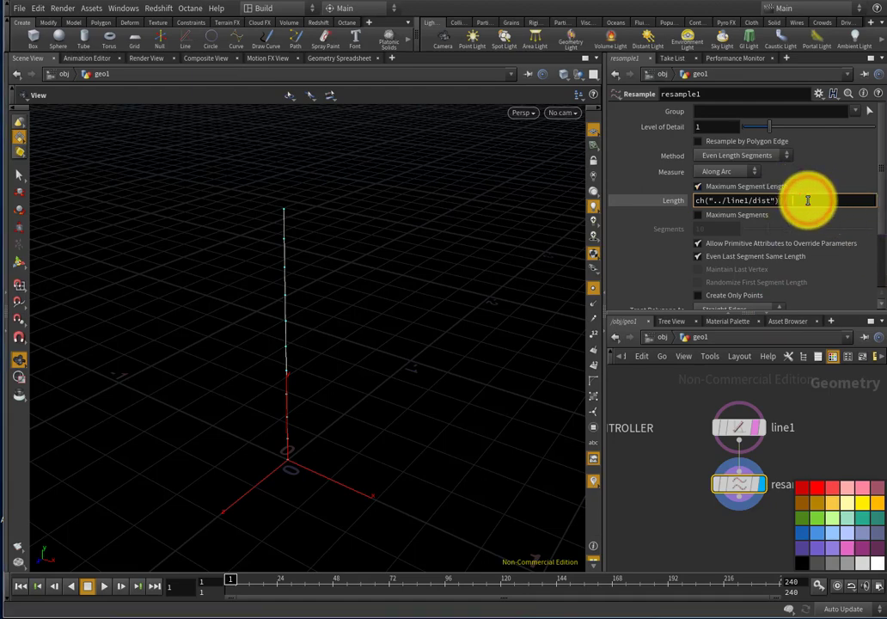
pyautogui.write('/')
# Complete resample1's Length expression by dividing line1's length by a relative reference to CONTROLLER's res parameter, ch("../CONTROLLER/res").
pyautogui.scroll(-2, 718, 430)
pyautogui.click(658, 421)
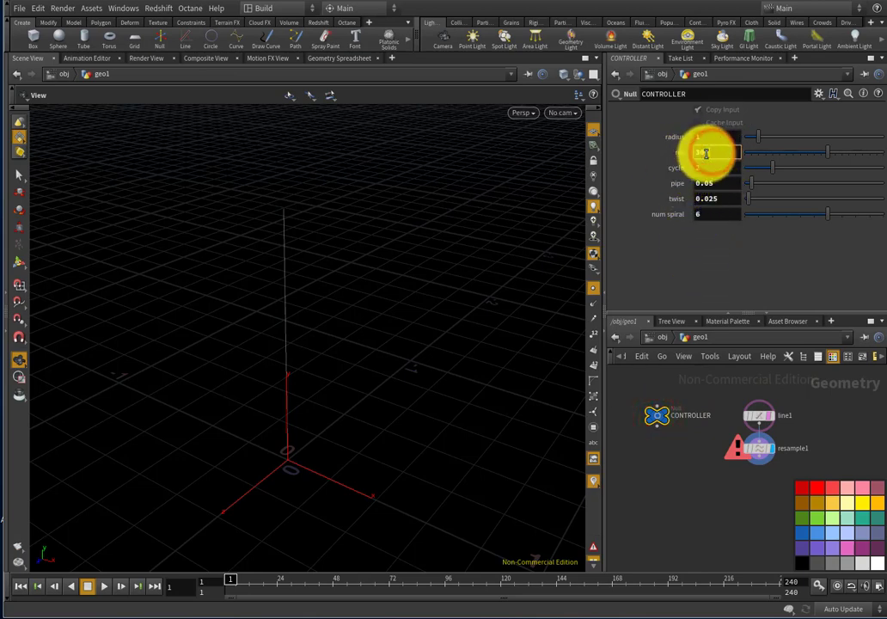
pyautogui.rightClick(706, 153)
pyautogui.click(741, 218)
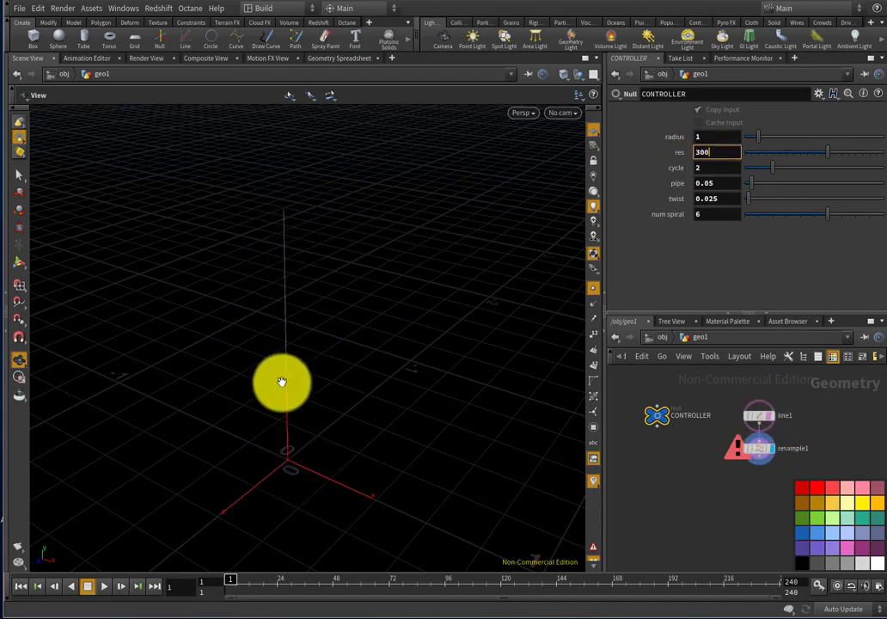
pyautogui.click(770, 455)
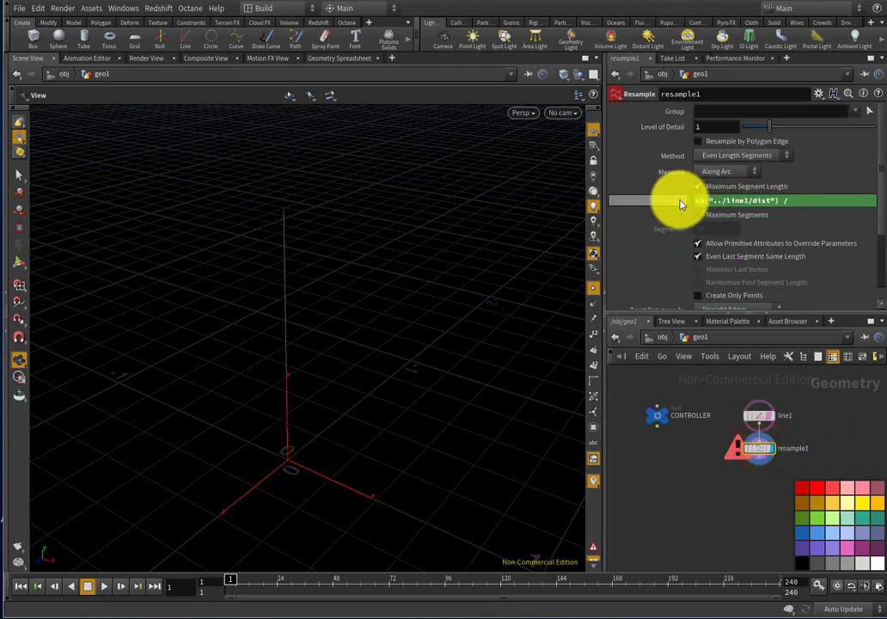
pyautogui.press('BackSpace')
pyautogui.press('BackSpace')
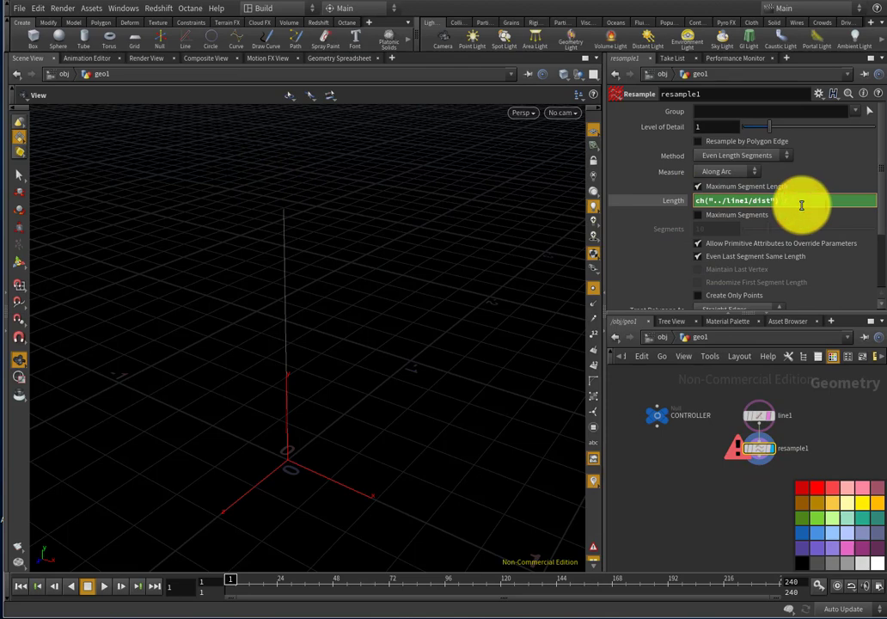
pyautogui.rightClick(793, 199)
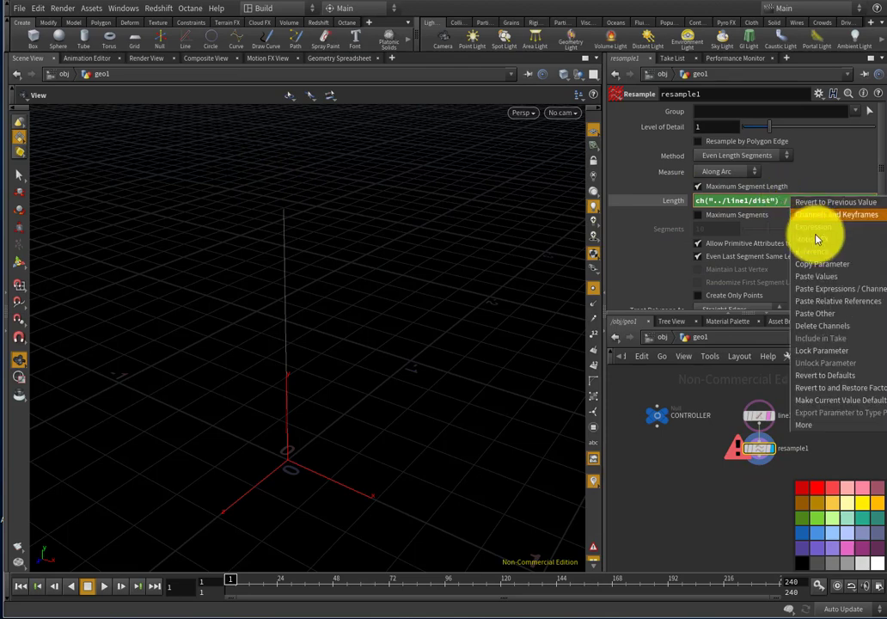
pyautogui.click(847, 301)
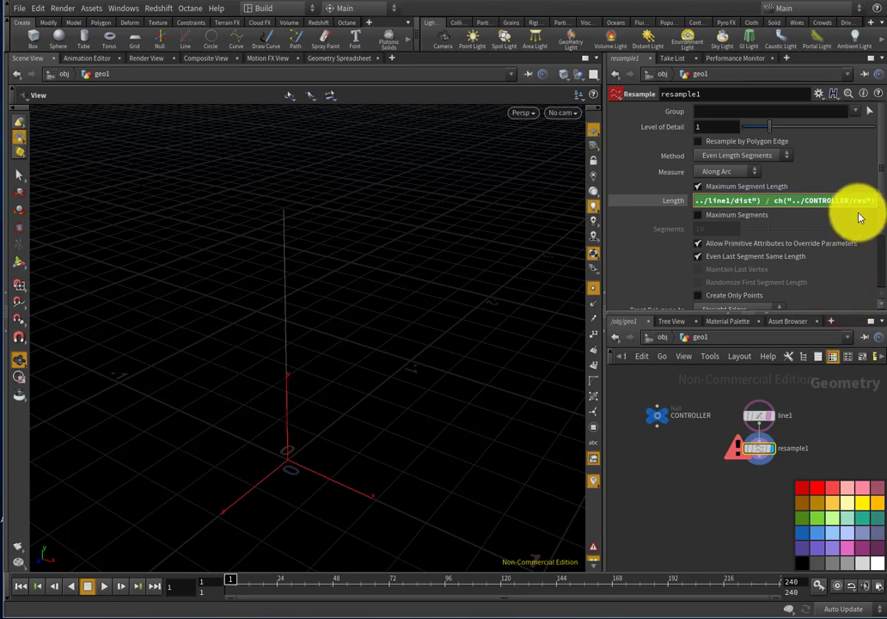
pyautogui.press('Return')
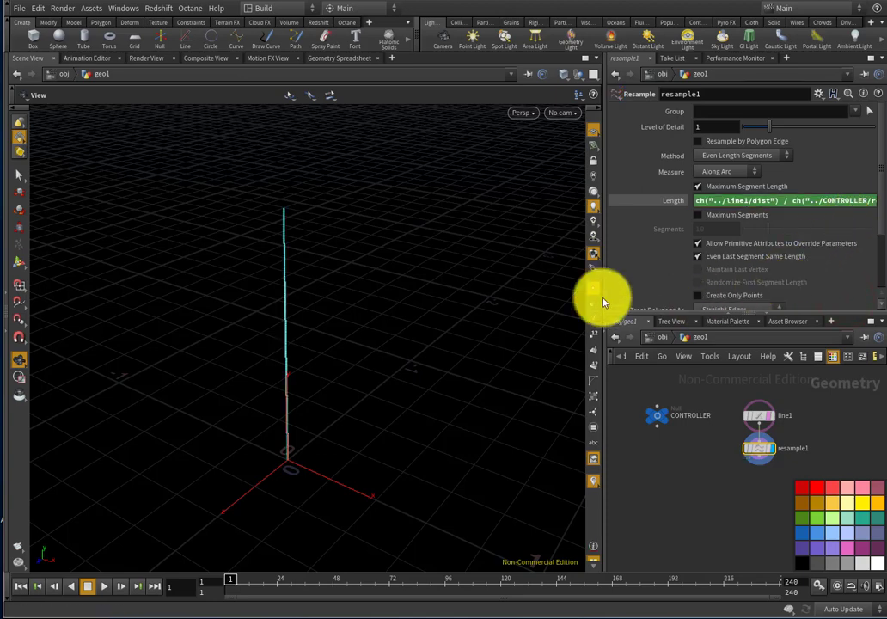
# Inspect the resampled line, and open a Geometry Spreadsheet beside the parameters to examine resample1's points.
pyautogui.moveTo(350, 317)
pyautogui.mouseDown(button='right')
pyautogui.moveTo(339, 331)
pyautogui.moveTo(291, 316)
pyautogui.moveTo(351, 328)
pyautogui.mouseUp(button='right')
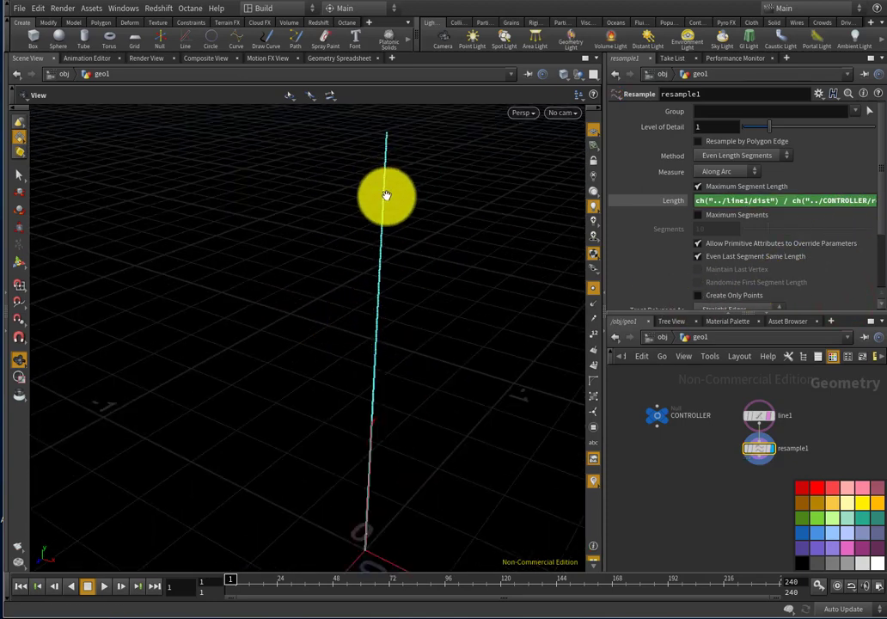
pyautogui.moveTo(402, 407); pyautogui.dragTo(399, 368)
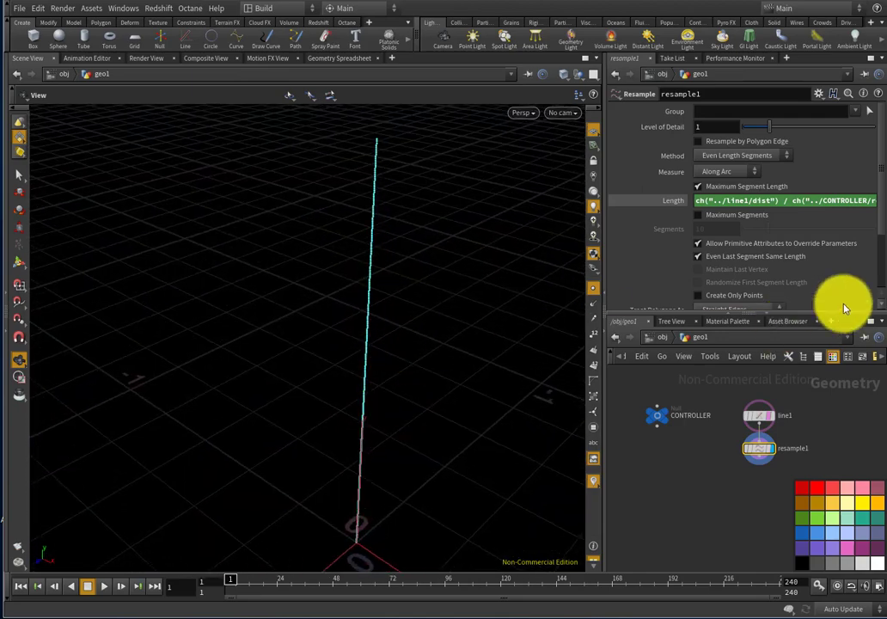
pyautogui.scroll(1, 767, 454)
pyautogui.scroll(3, 768, 454)
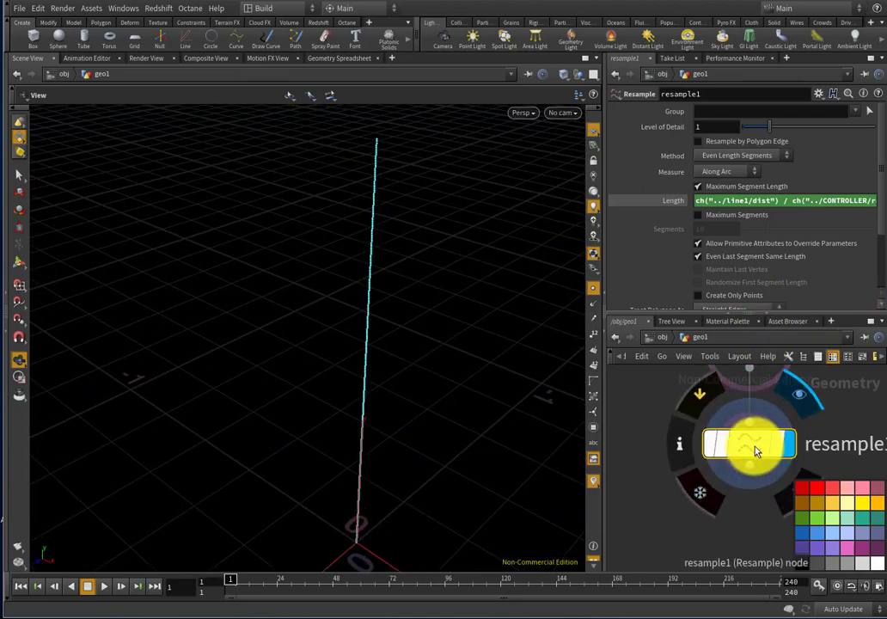
pyautogui.click(787, 58)
pyautogui.moveTo(846, 81)
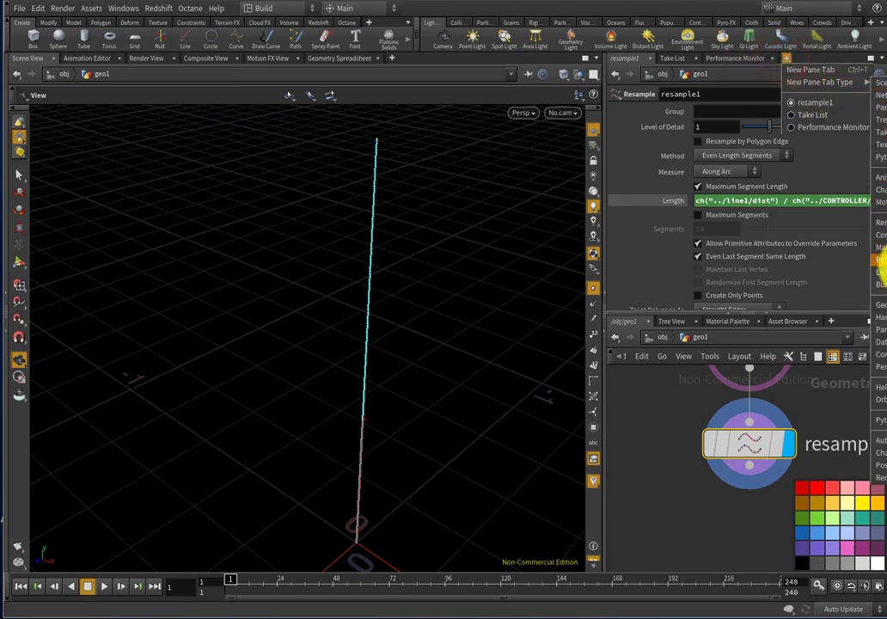
pyautogui.click(881, 303)
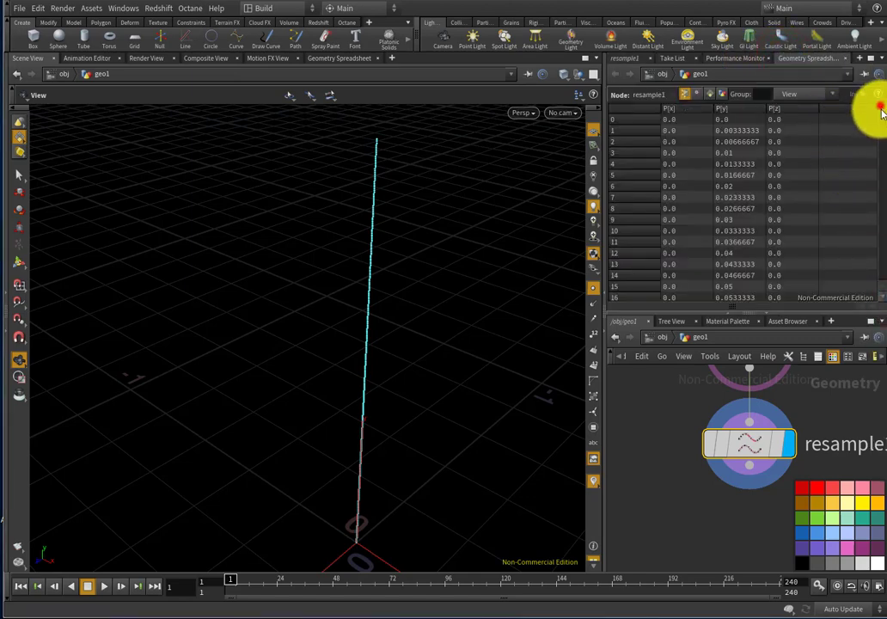
pyautogui.moveTo(881, 110)
pyautogui.mouseDown()
pyautogui.moveTo(884, 287)
pyautogui.moveTo(879, 101)
pyautogui.mouseUp()
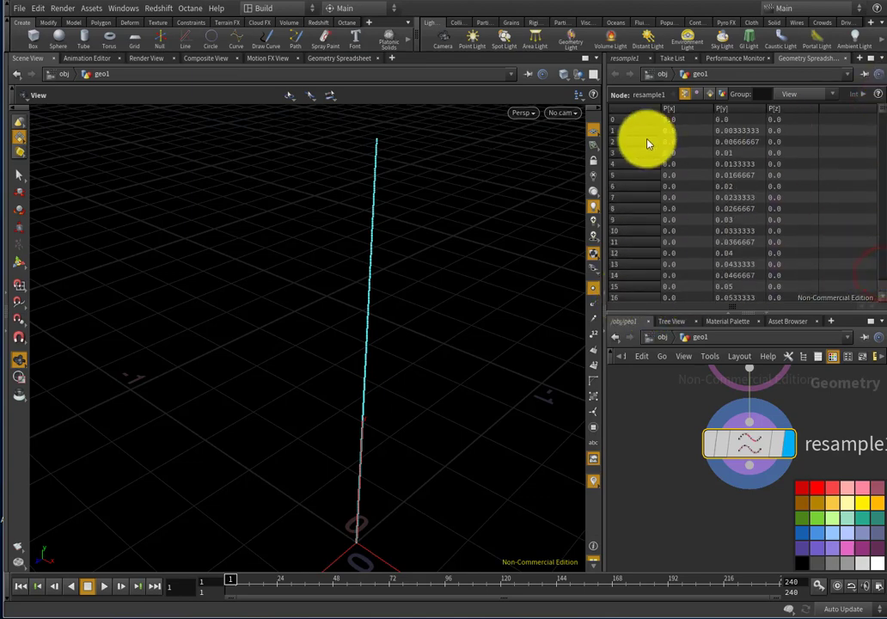
pyautogui.scroll(-3, 752, 430)
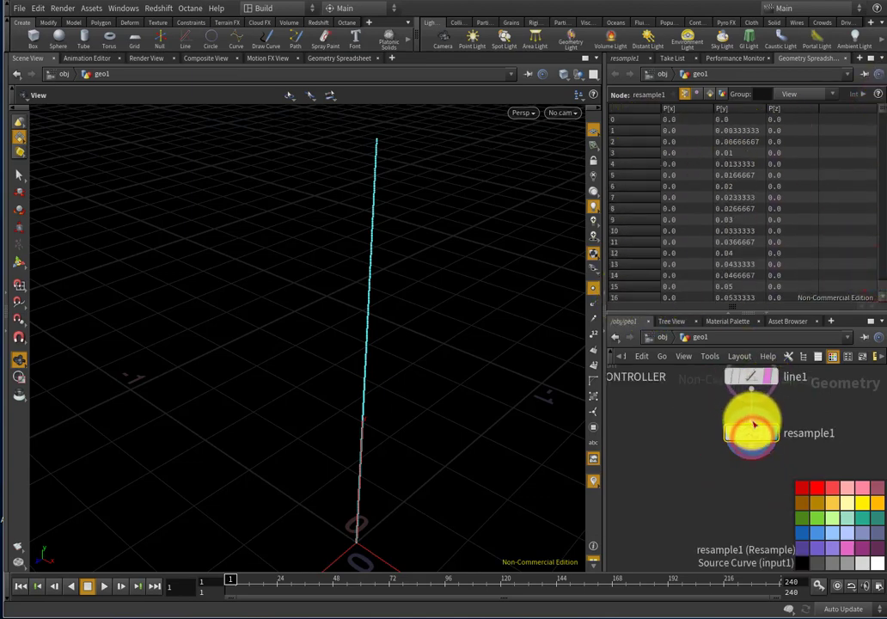
pyautogui.scroll(2, 774, 436)
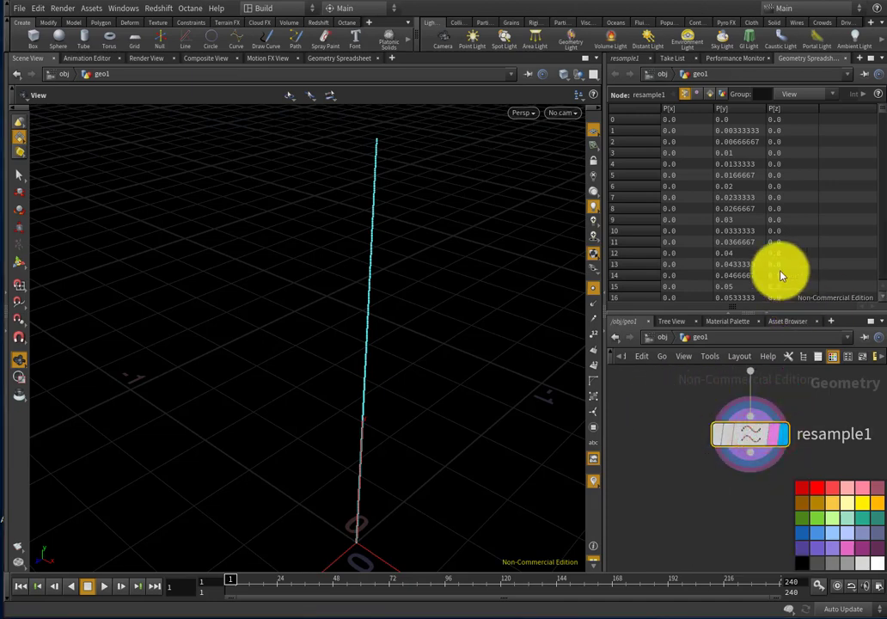
# Add a Point Wrangle node below resample1.
pyautogui.moveTo(727, 495); pyautogui.dragTo(673, 446, button='middle')
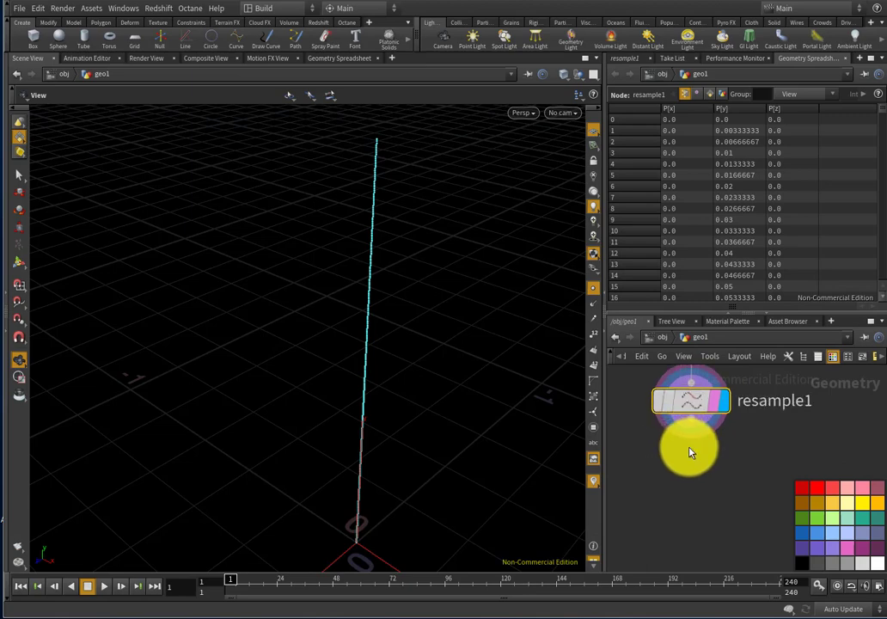
pyautogui.press('Tab')
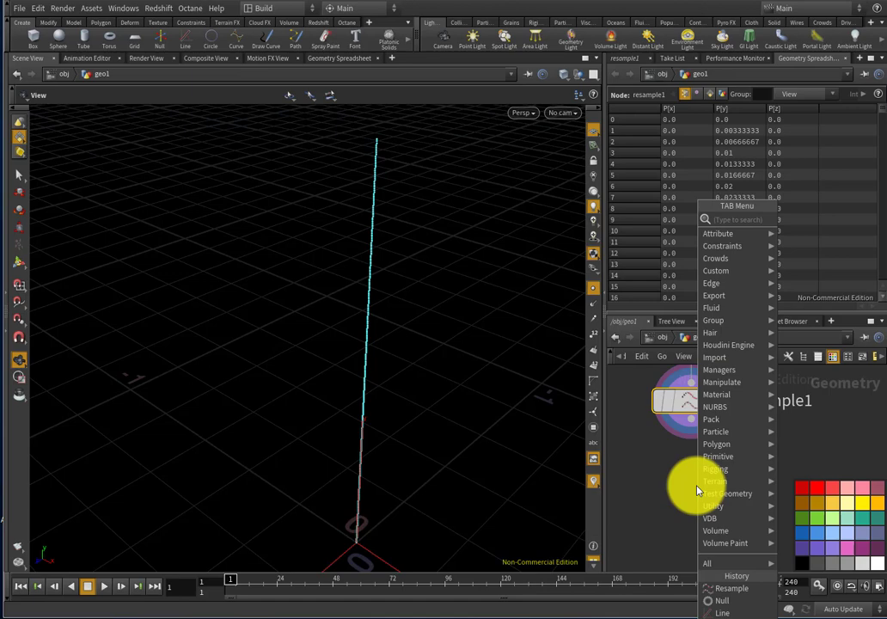
pyautogui.write('point wra')
pyautogui.press('Return')
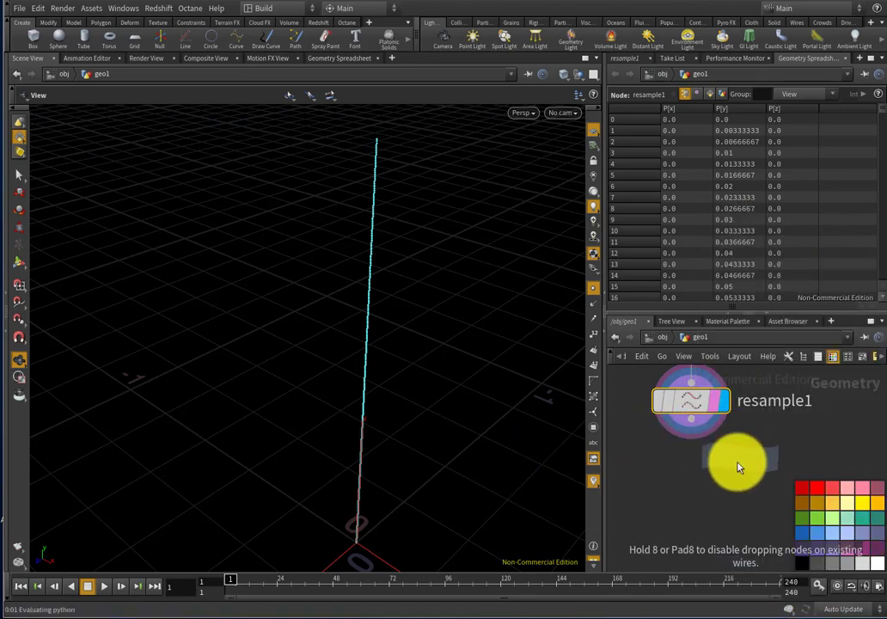
pyautogui.click(692, 471)
# Connect resample1's output to the first input of pointwrangle1 and make pointwrangle1 the displayed node.
pyautogui.moveTo(400, 469); pyautogui.dragTo(368, 491, button='right')
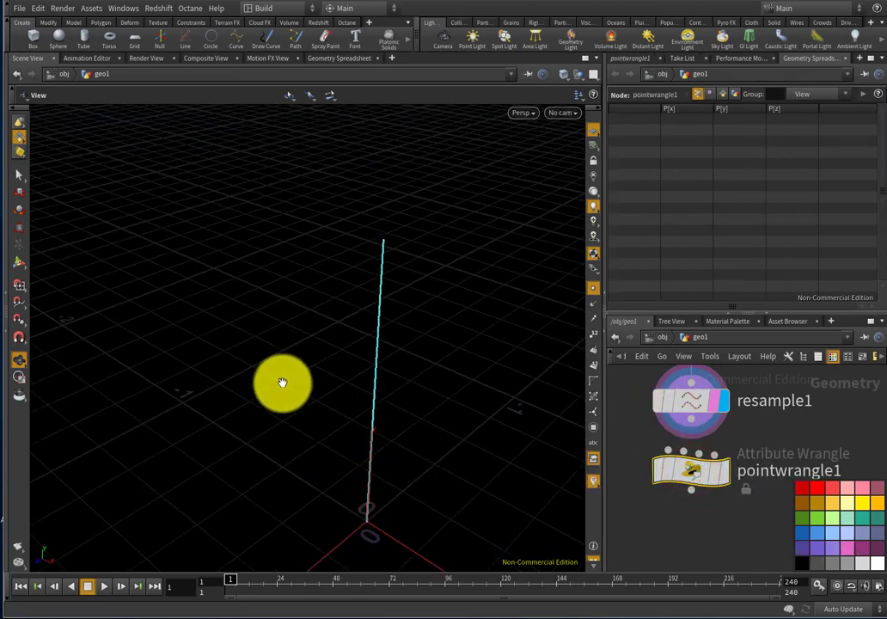
pyautogui.moveTo(407, 439); pyautogui.dragTo(357, 416)
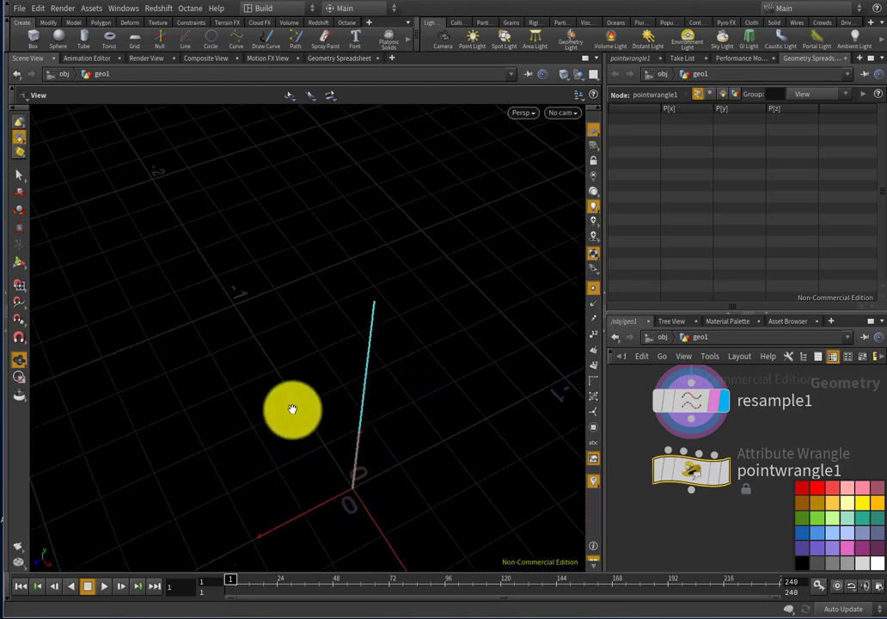
pyautogui.moveTo(418, 424); pyautogui.dragTo(398, 308)
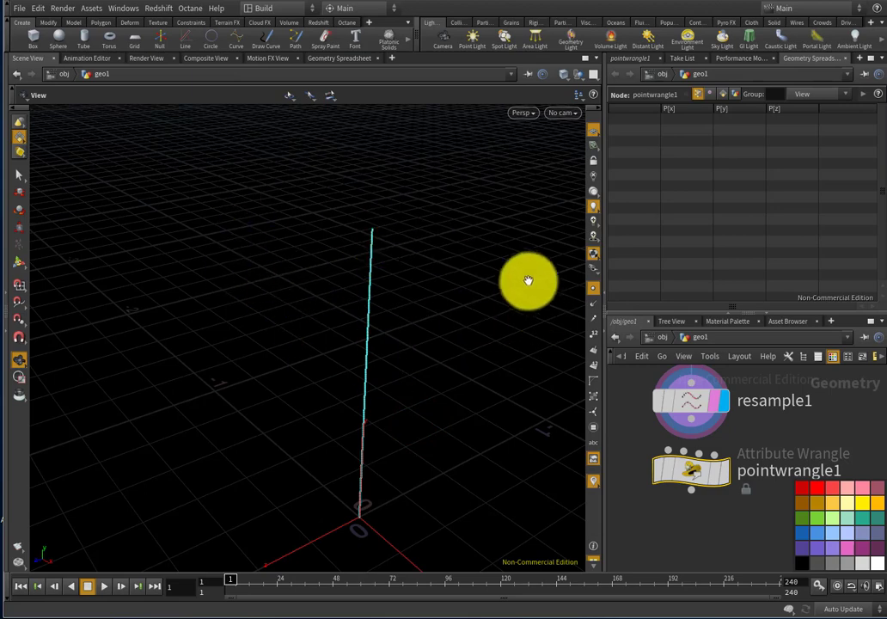
pyautogui.scroll(-1, 703, 423)
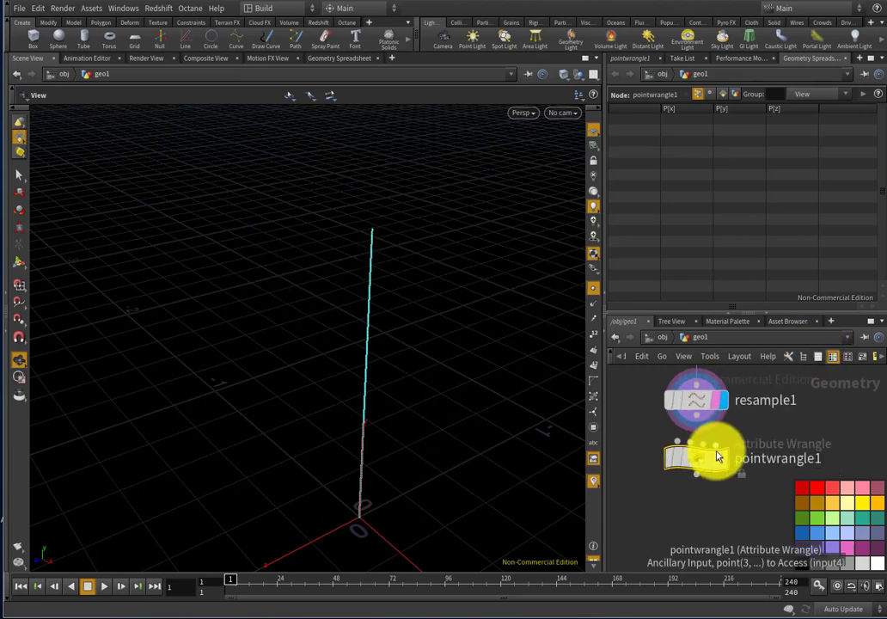
pyautogui.moveTo(719, 455)
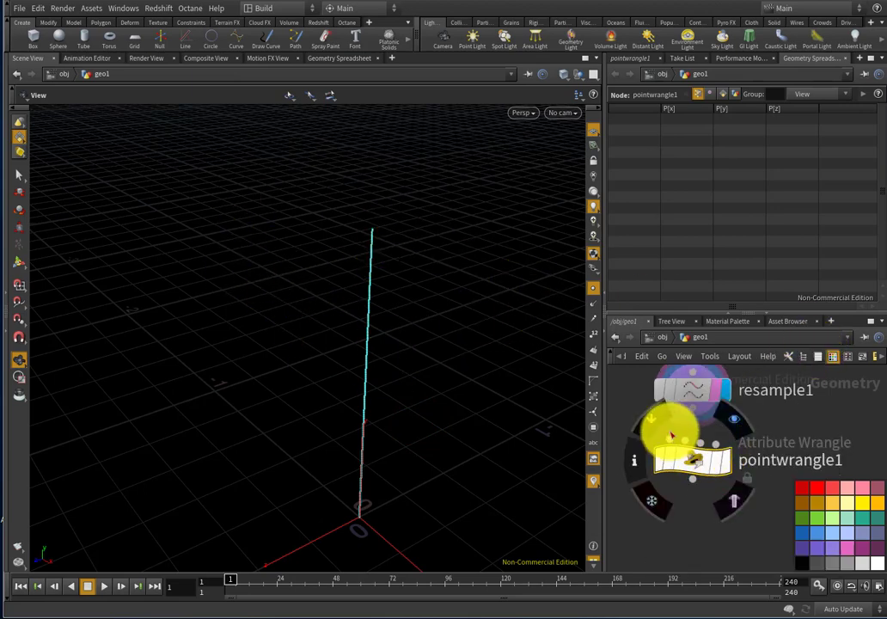
pyautogui.moveTo(701, 476); pyautogui.dragTo(671, 449)
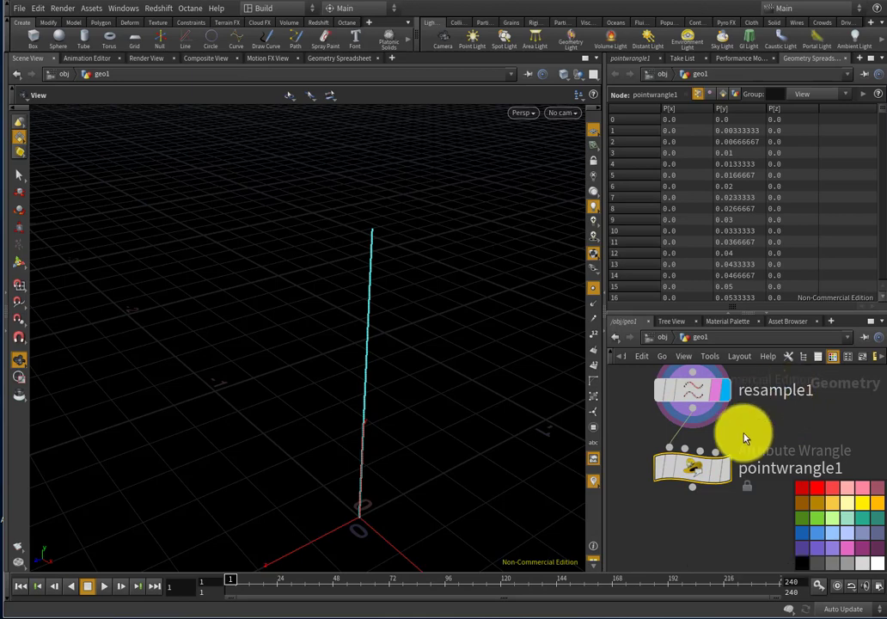
pyautogui.click(719, 469)
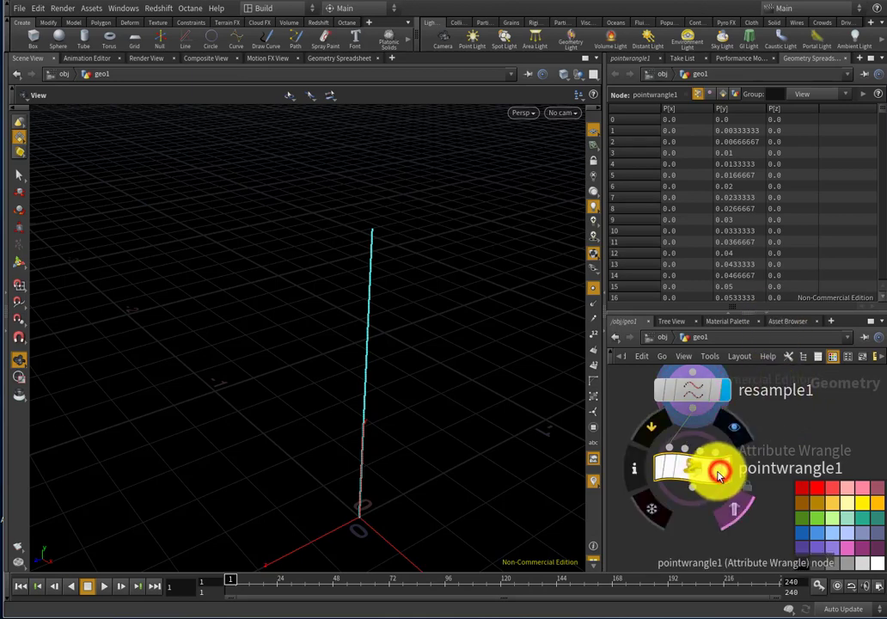
# Begin pointwrangle1's VEXpression with the float variable declaration "float angle =".
pyautogui.click(630, 58)
pyautogui.click(741, 204)
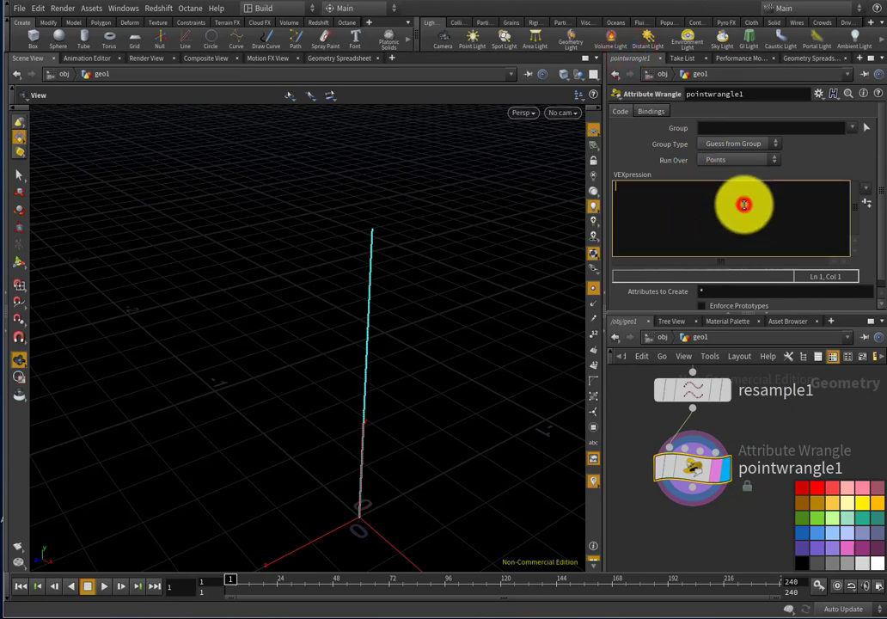
pyautogui.write('float angle =')
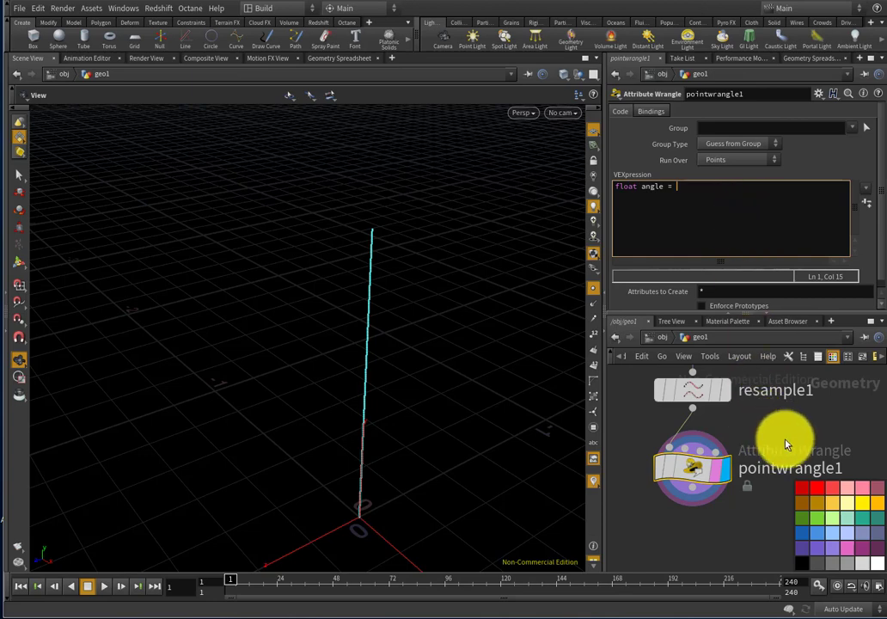
# Look up the cycle parameter on the CONTROLLER null.
pyautogui.scroll(-3, 691, 401)
pyautogui.scroll(4, 653, 406)
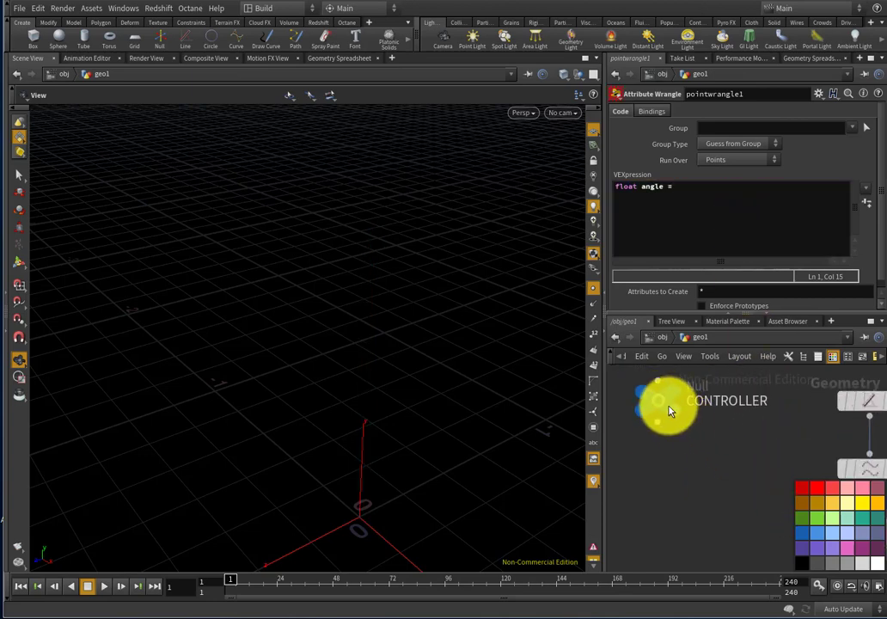
pyautogui.click(664, 402)
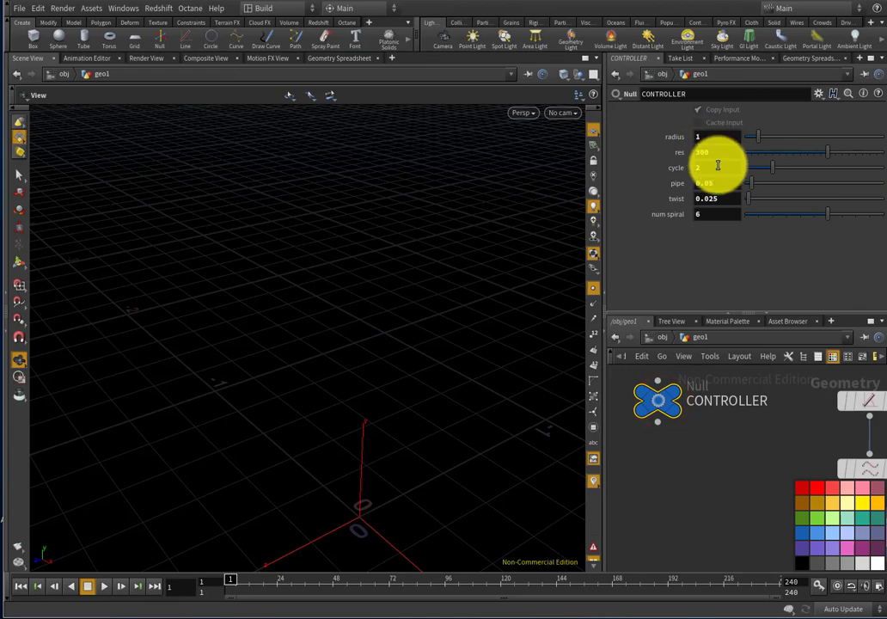
pyautogui.click(707, 168)
pyautogui.scroll(-3, 738, 465)
pyautogui.scroll(3, 765, 462)
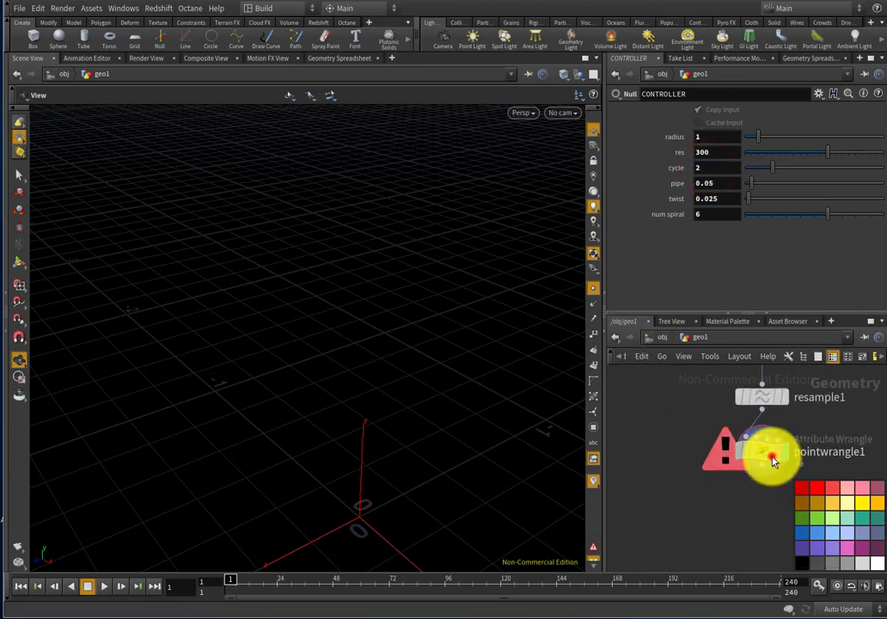
pyautogui.click(770, 459)
pyautogui.click(739, 197)
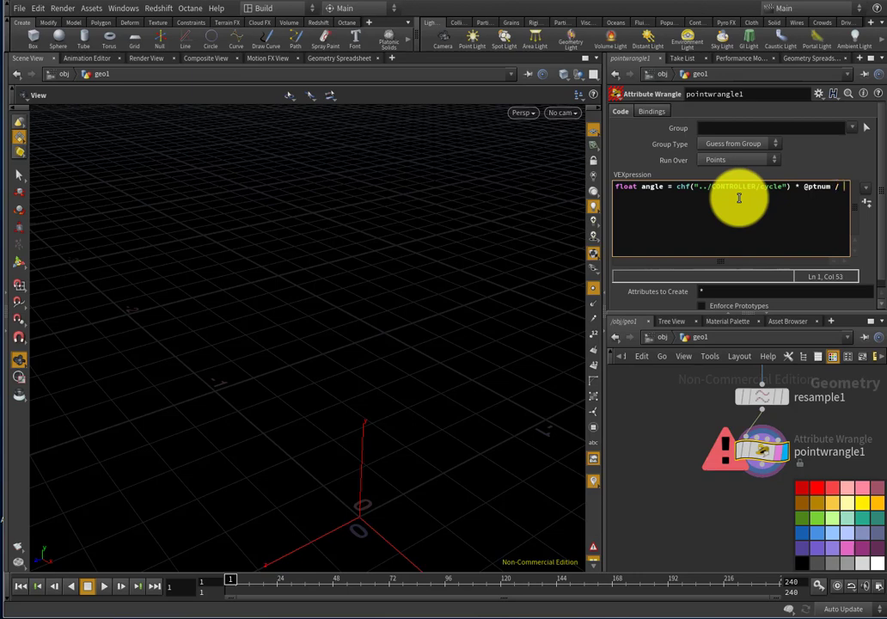
pyautogui.write('npoints(0)')
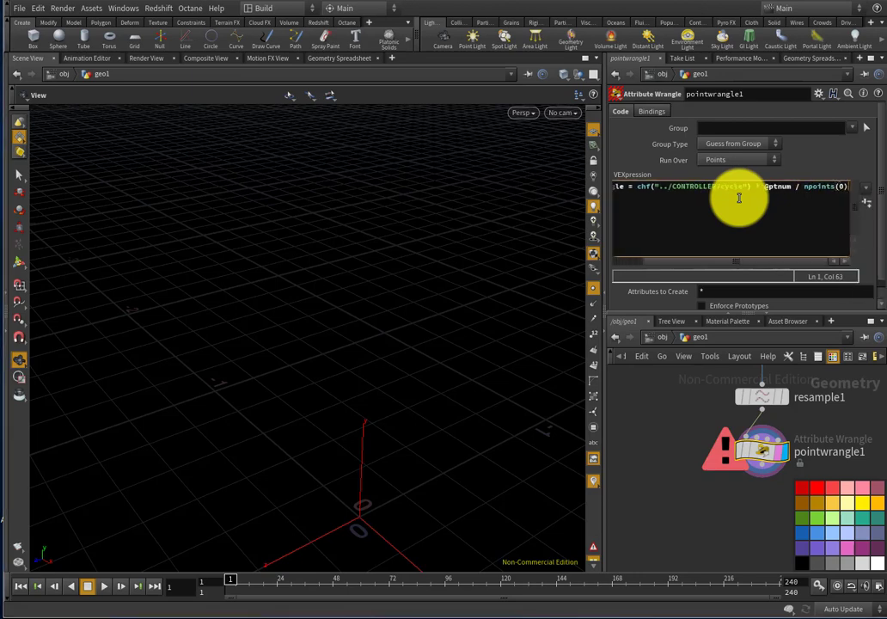
pyautogui.write(';')
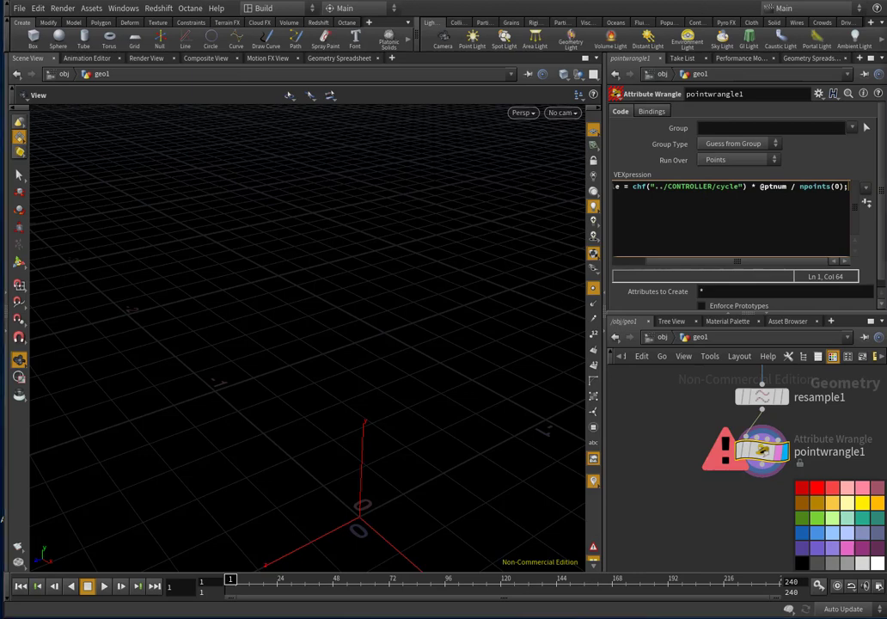
# Append "* PI * 2" to the angle expression before its closing semicolon.
pyautogui.click(841, 191)
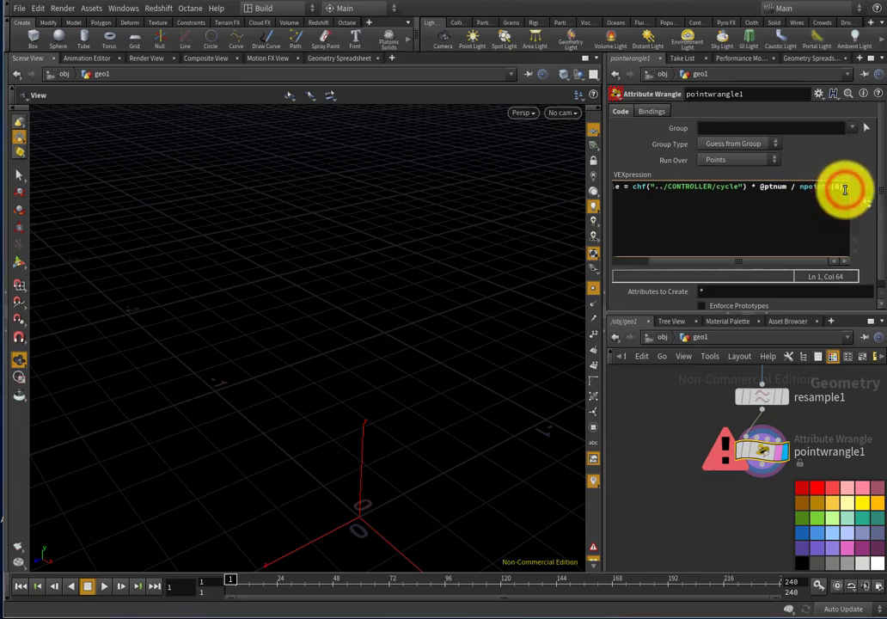
pyautogui.write('* ')
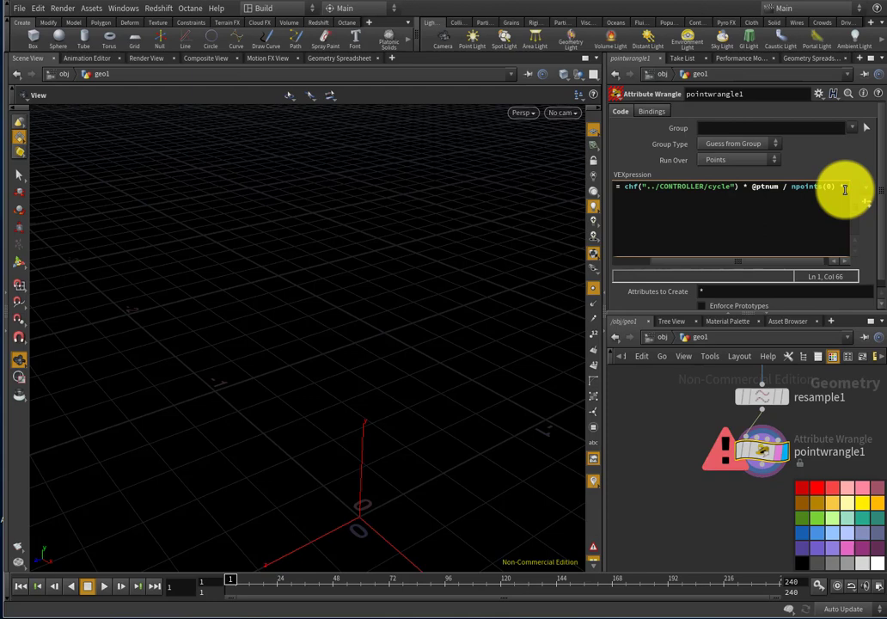
pyautogui.write(' PI* 2')
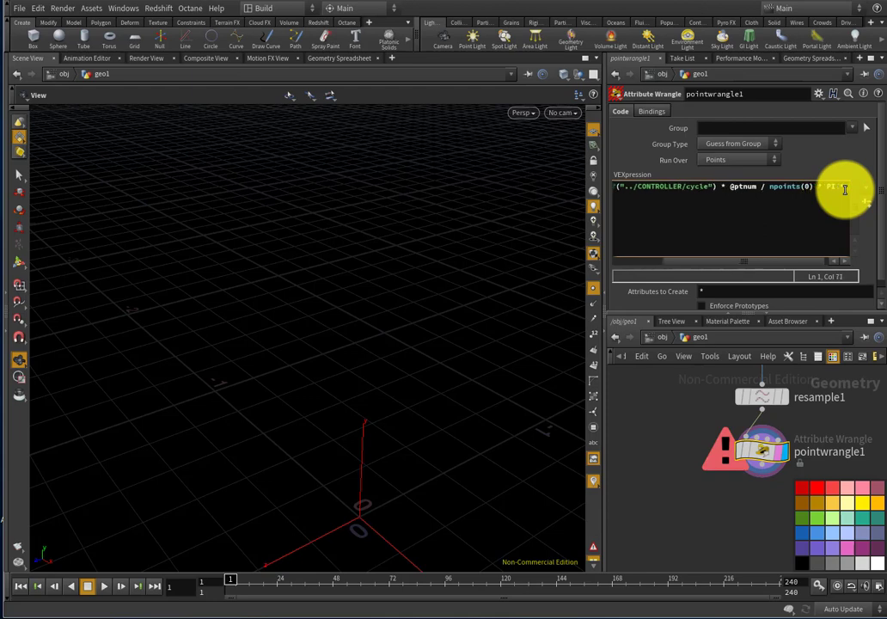
pyautogui.click(762, 265)
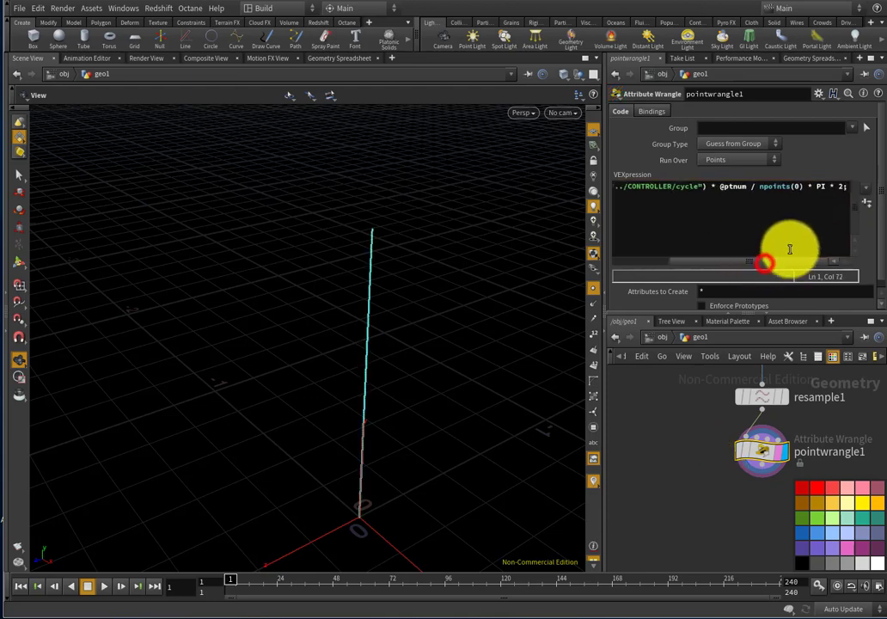
# Change PI to $PI in the angle expression.
pyautogui.moveTo(841, 184); pyautogui.dragTo(811, 183)
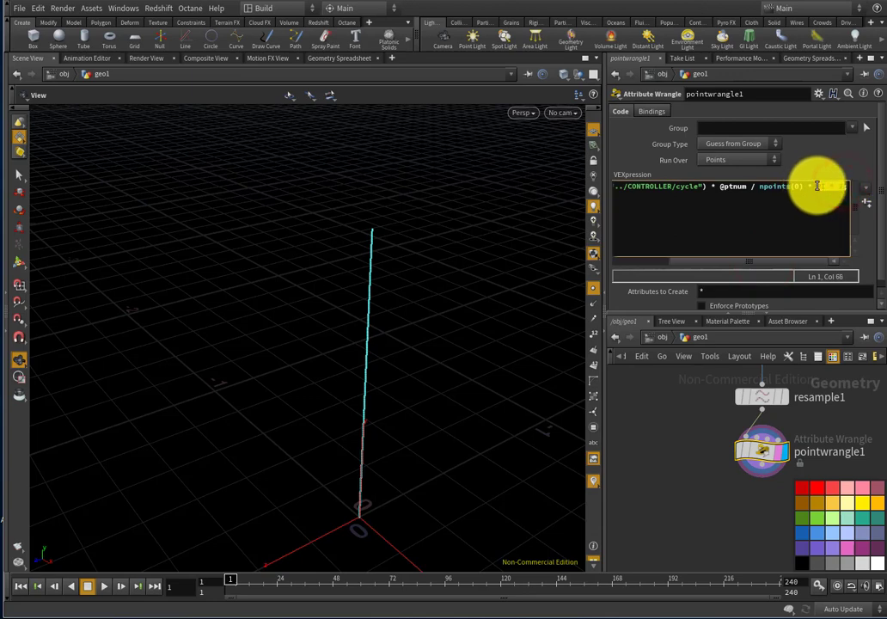
pyautogui.click(816, 186)
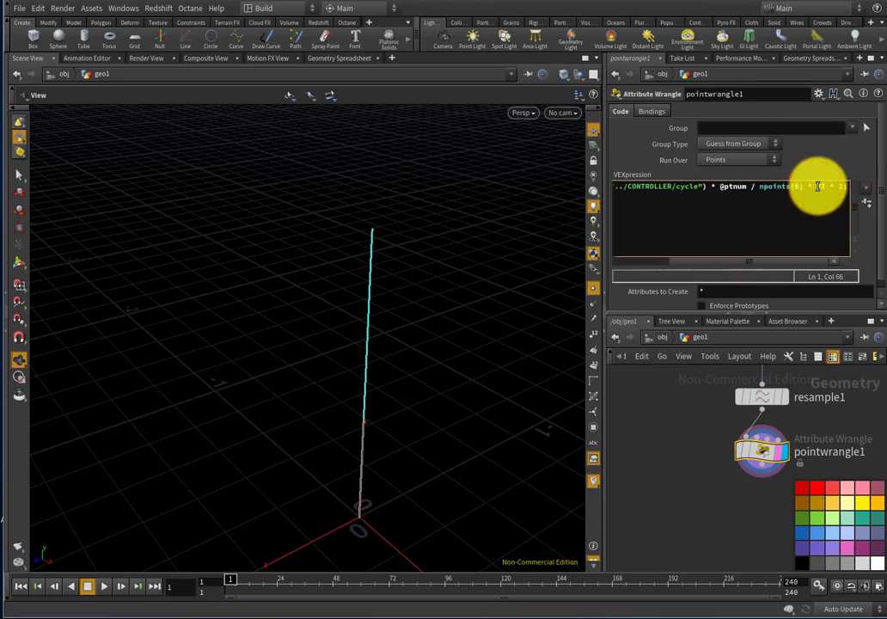
pyautogui.click(833, 186)
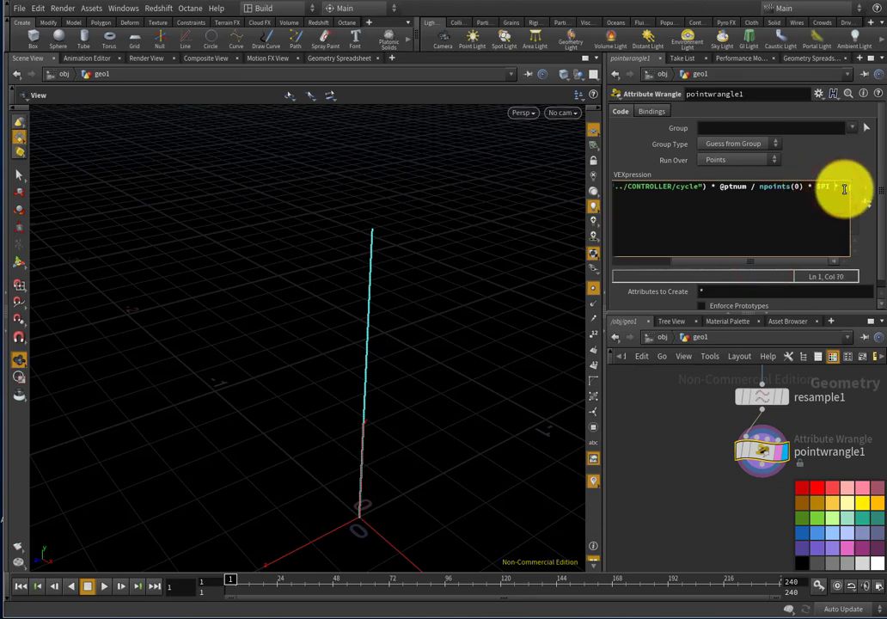
# Review each term of the angle expression, from the CONTROLLER cycle reference to the $PI * 2 factor.
pyautogui.moveTo(849, 186); pyautogui.dragTo(816, 186)
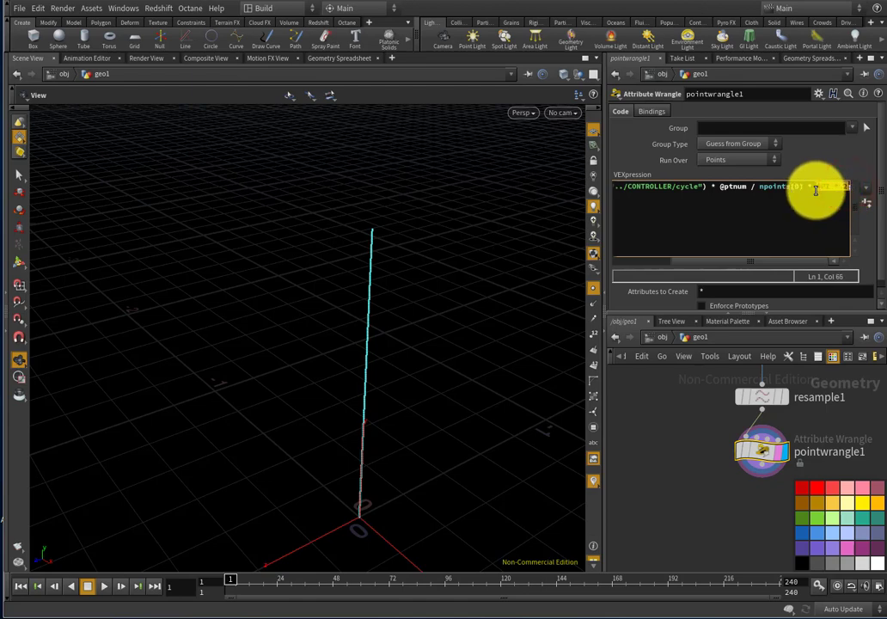
pyautogui.moveTo(796, 262)
pyautogui.mouseDown()
pyautogui.moveTo(730, 264)
pyautogui.moveTo(788, 263)
pyautogui.mouseUp()
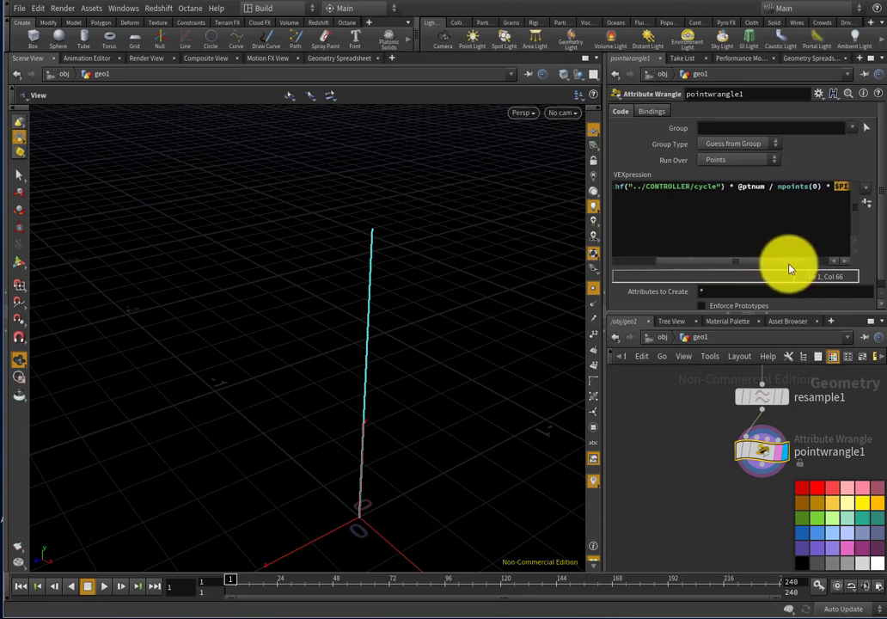
pyautogui.moveTo(828, 187); pyautogui.dragTo(781, 193)
pyautogui.click(743, 192)
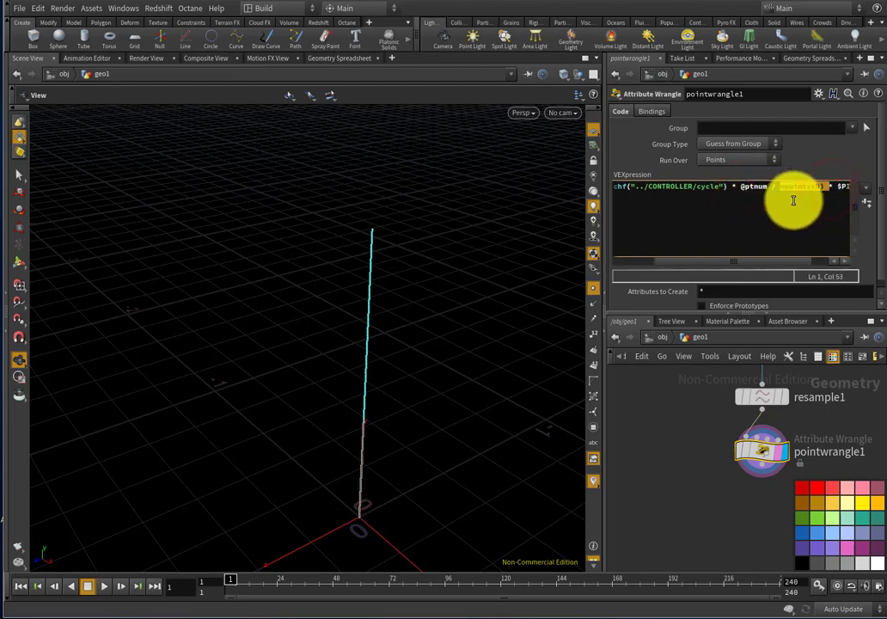
pyautogui.moveTo(792, 262); pyautogui.dragTo(725, 259)
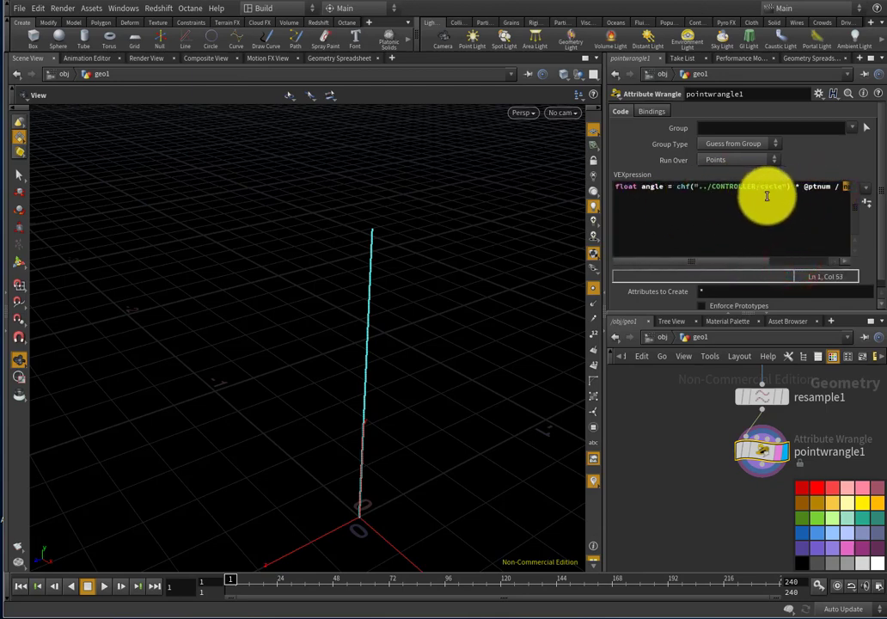
pyautogui.moveTo(795, 187); pyautogui.dragTo(770, 187)
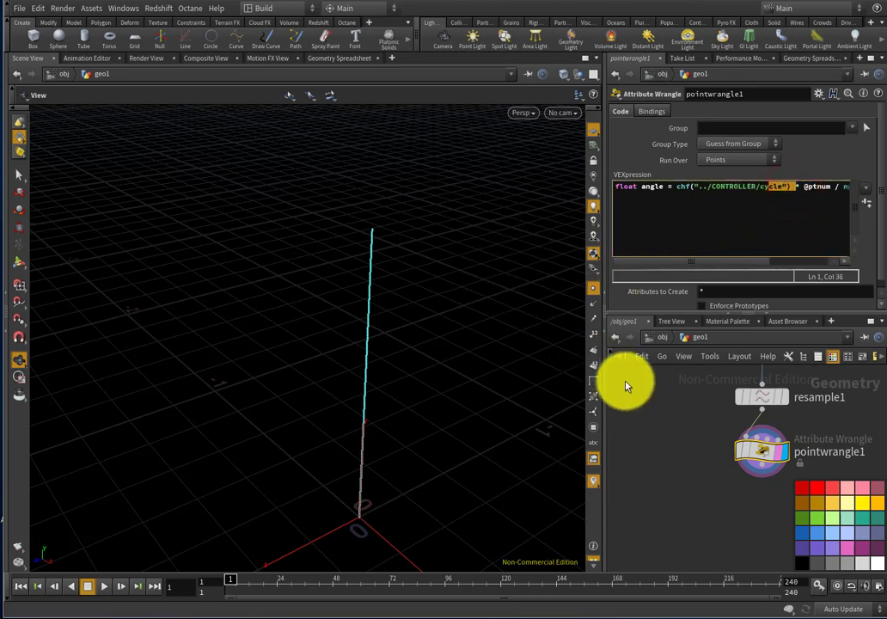
pyautogui.click(660, 402)
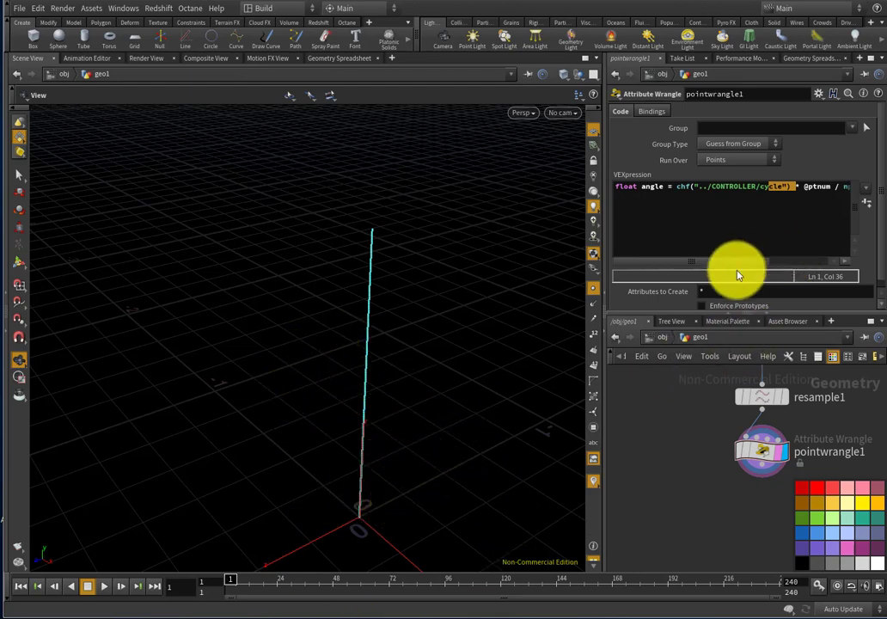
pyautogui.scroll(-5, 693, 398)
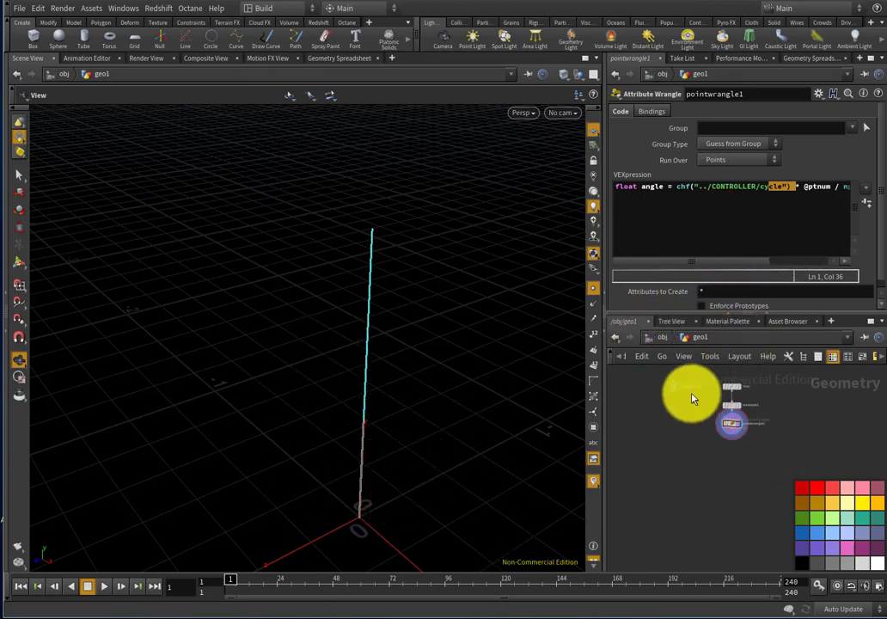
pyautogui.scroll(5, 693, 398)
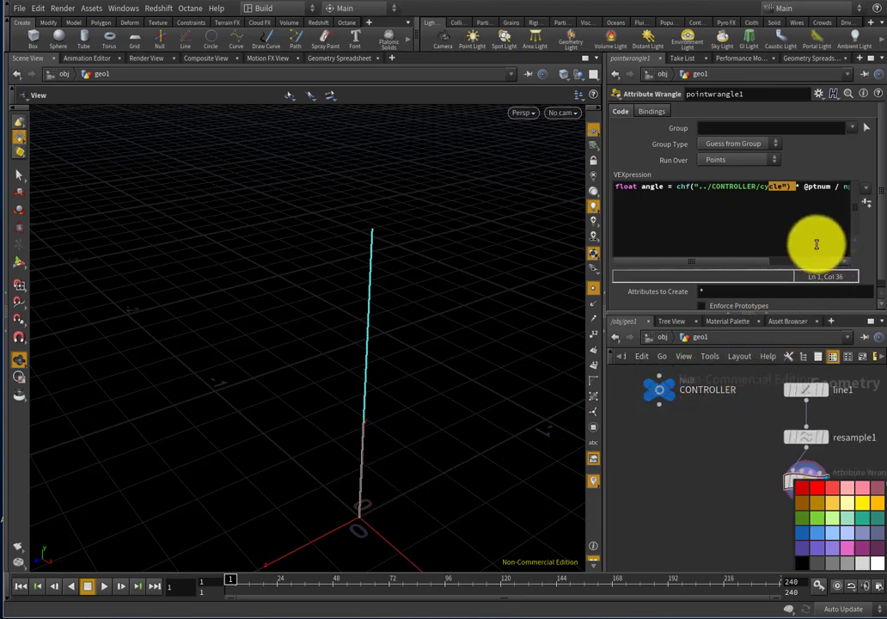
pyautogui.moveTo(753, 262); pyautogui.dragTo(821, 262)
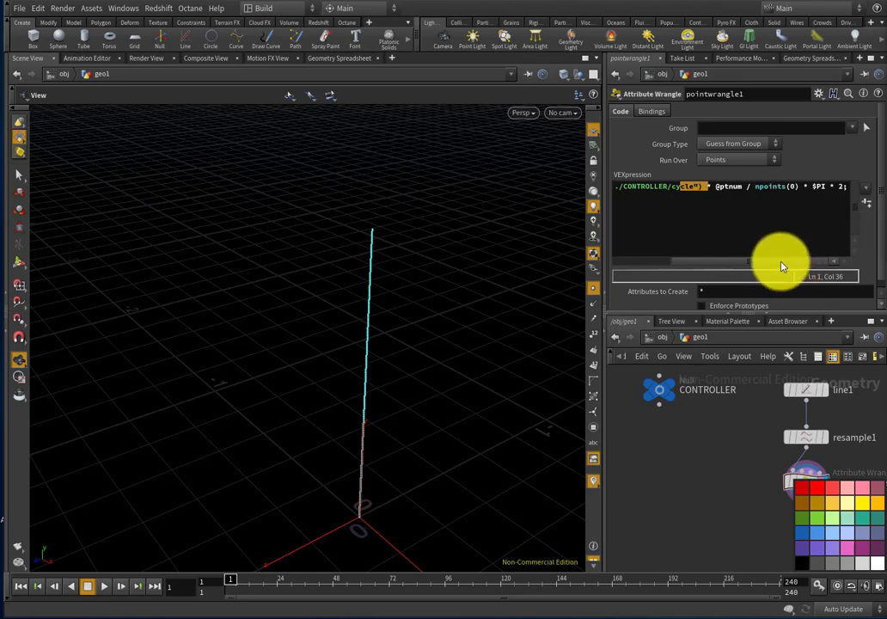
pyautogui.moveTo(781, 262); pyautogui.dragTo(649, 215)
pyautogui.click(675, 207)
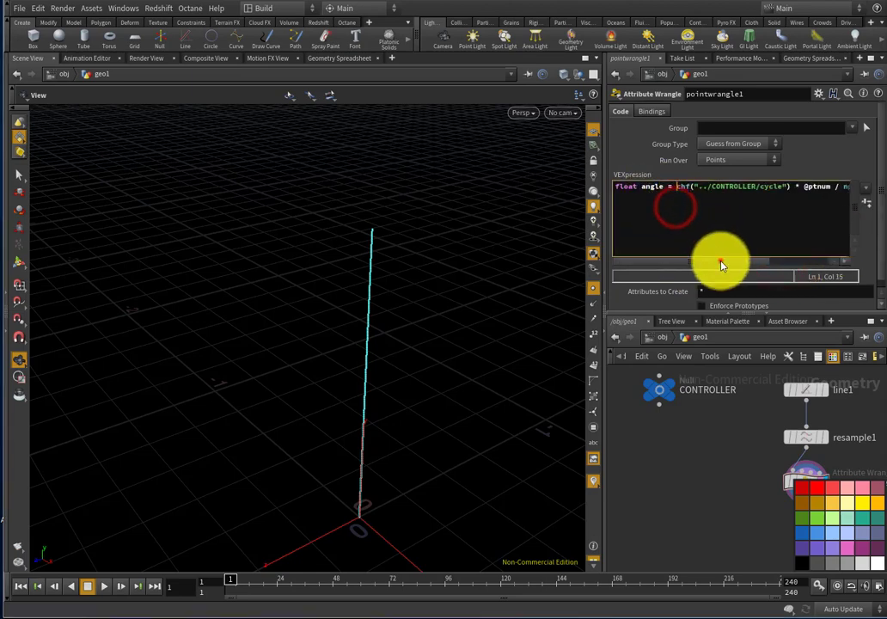
# Begin a position assignment "@P.x =" two lines below the angle declaration.
pyautogui.moveTo(722, 261); pyautogui.dragTo(831, 204)
pyautogui.click(846, 188)
pyautogui.press('Return')
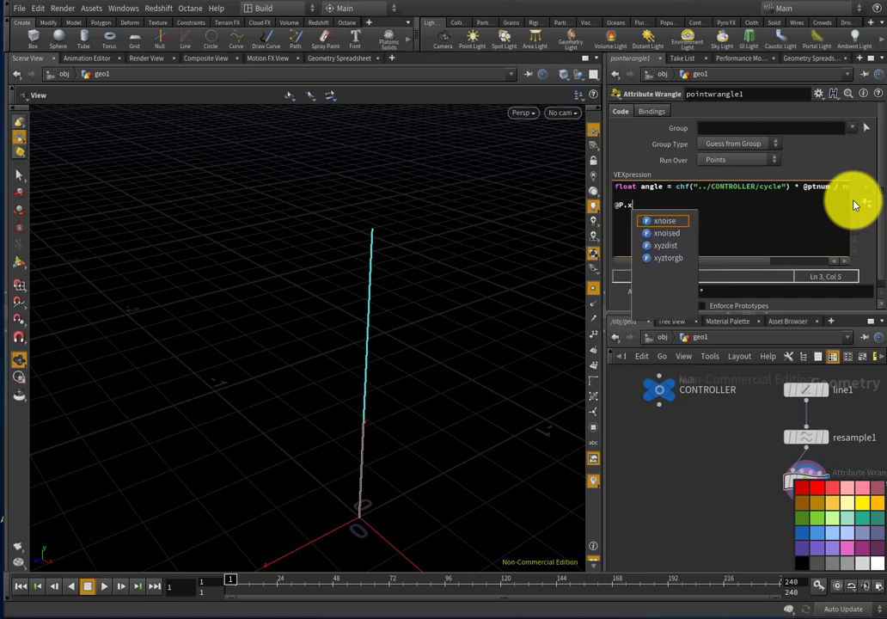
pyautogui.write('-')
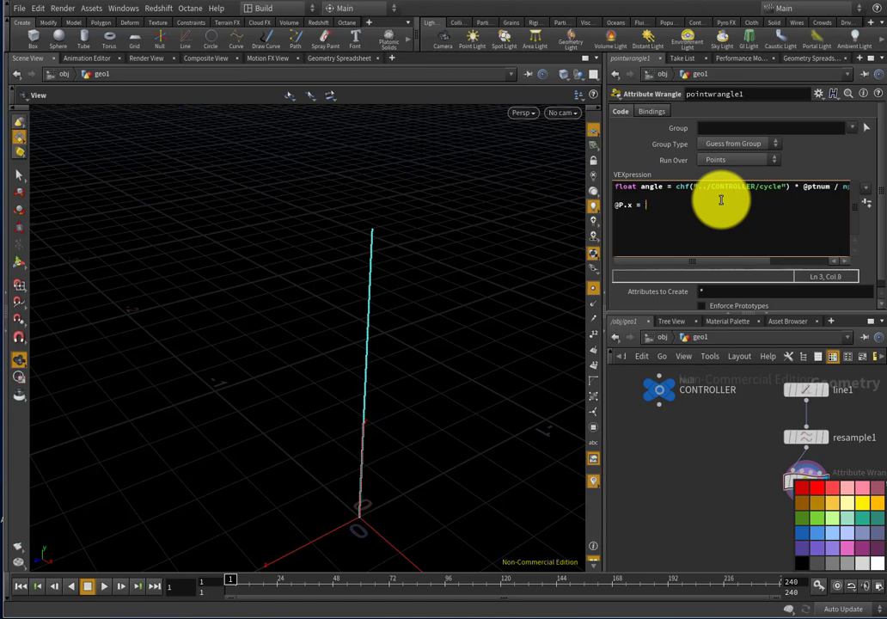
# Look over the parameters available on the CONTROLLER null.
pyautogui.scroll(-3, 698, 457)
pyautogui.scroll(5, 706, 437)
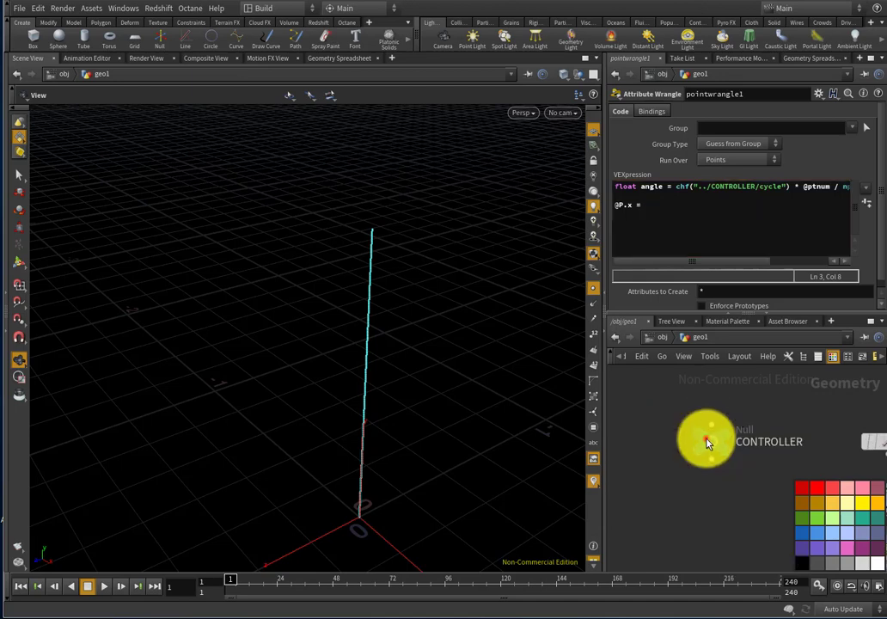
pyautogui.click(707, 442)
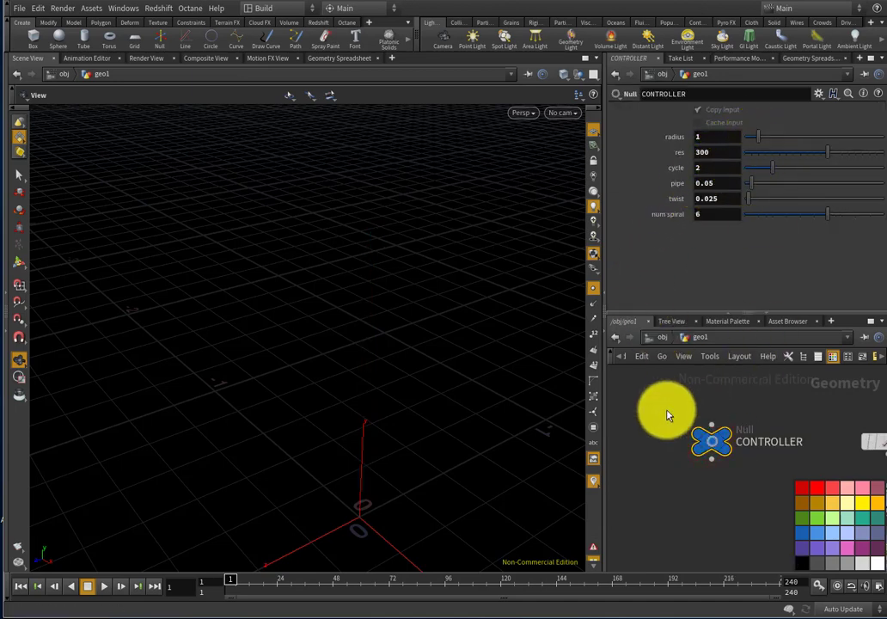
pyautogui.click(712, 434)
pyautogui.scroll(-4, 664, 532)
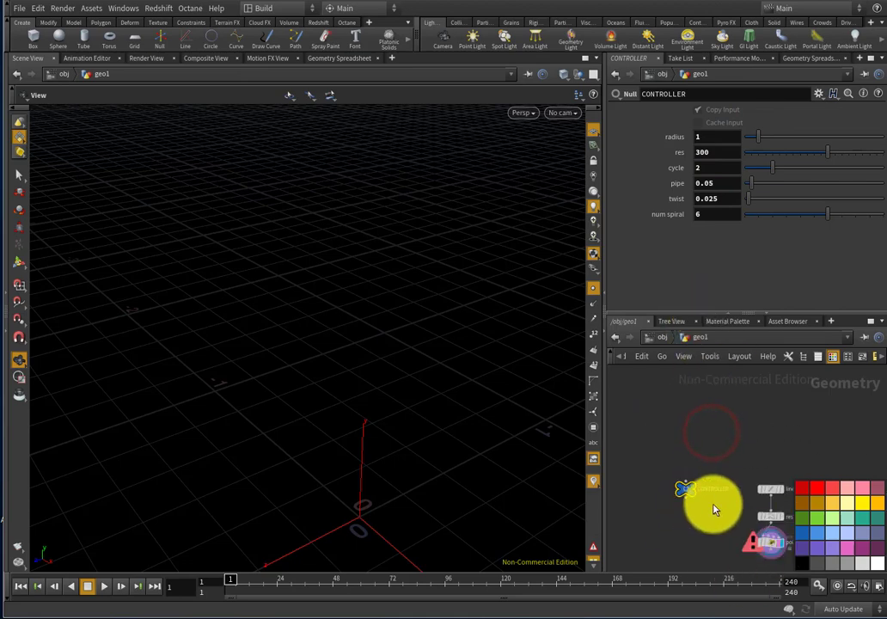
pyautogui.scroll(3, 713, 509)
# Assign 10 * cos(angle) to @P.x and 10 * sin(angle) to @P.z in pointwrangle1's VEXpression.
pyautogui.click(780, 520)
pyautogui.click(665, 203)
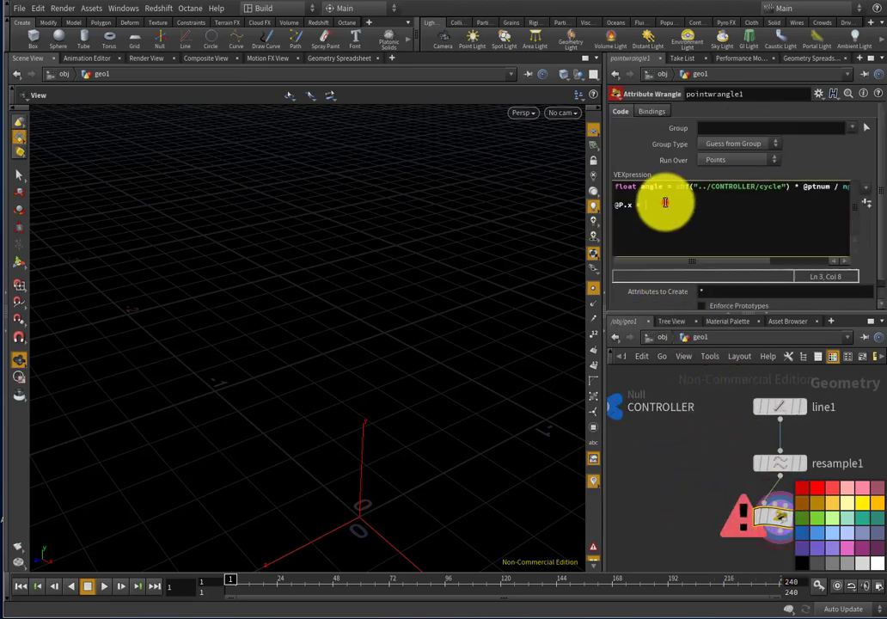
pyautogui.write('10')
pyautogui.write(' * cos(')
pyautogui.write('in(angle);')
pyautogui.click(679, 447)
pyautogui.scroll(-4, 388, 323)
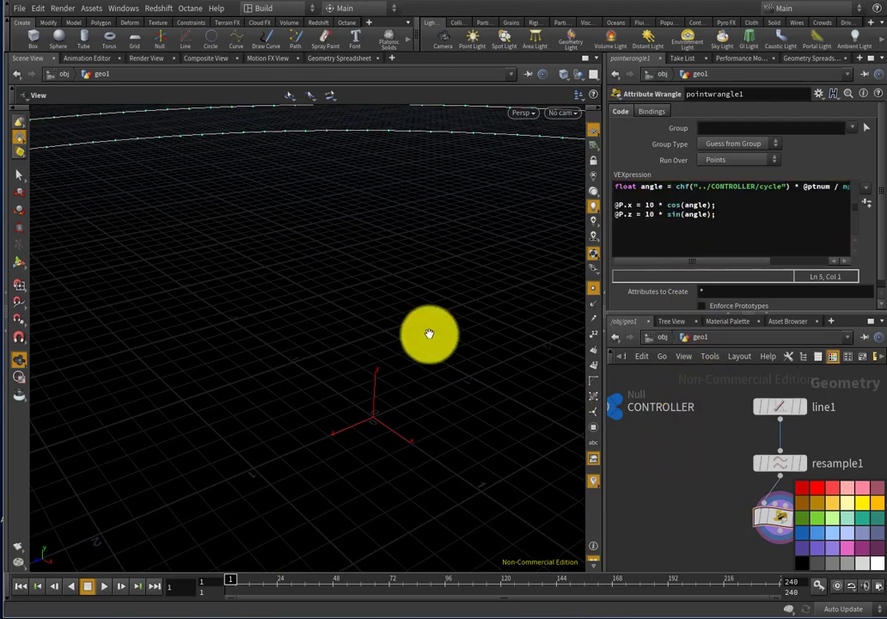
pyautogui.moveTo(429, 333); pyautogui.dragTo(371, 345)
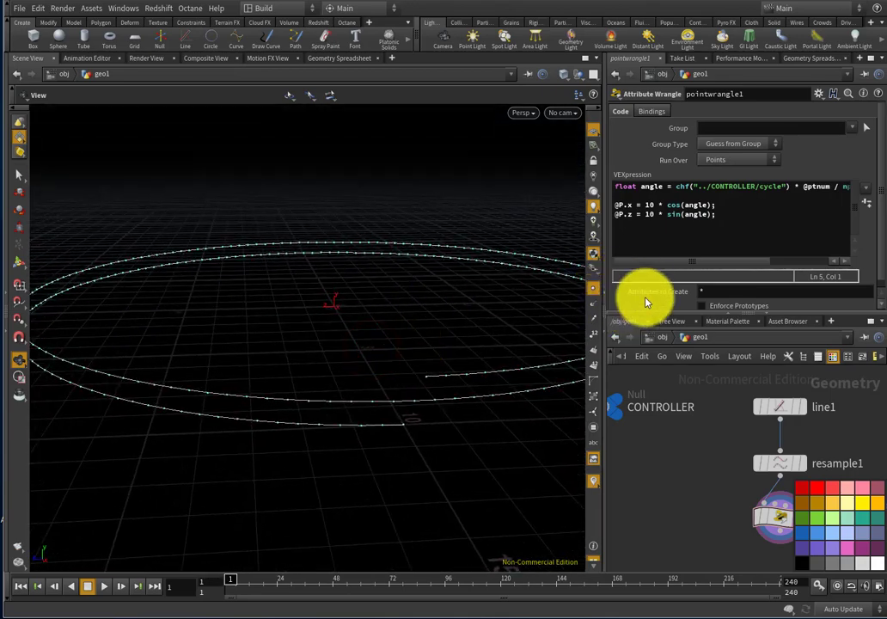
# Add a direction attribute to pointwrangle1's code with v@dir = -set(@P.x, 0, @P.z);.
pyautogui.click(739, 228)
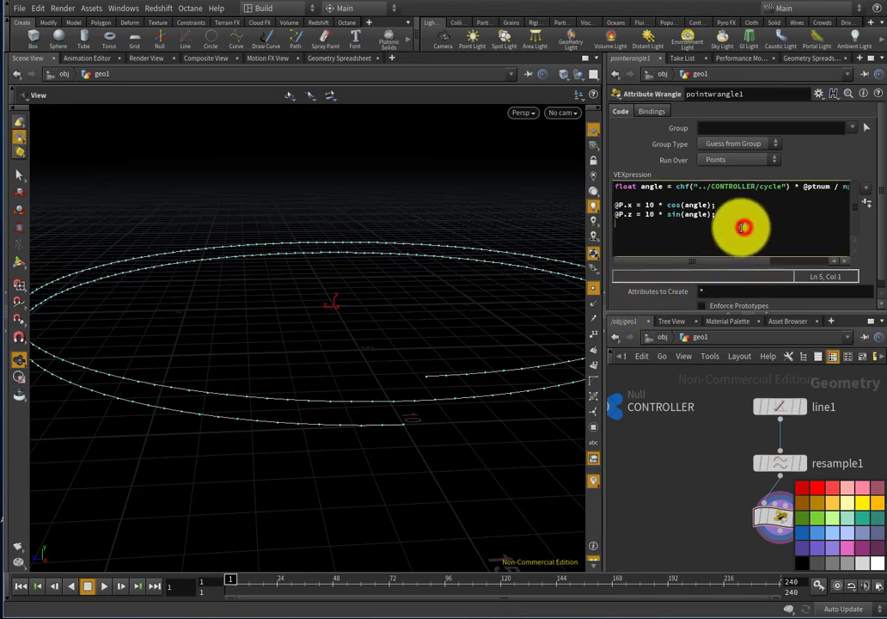
pyautogui.write('v')
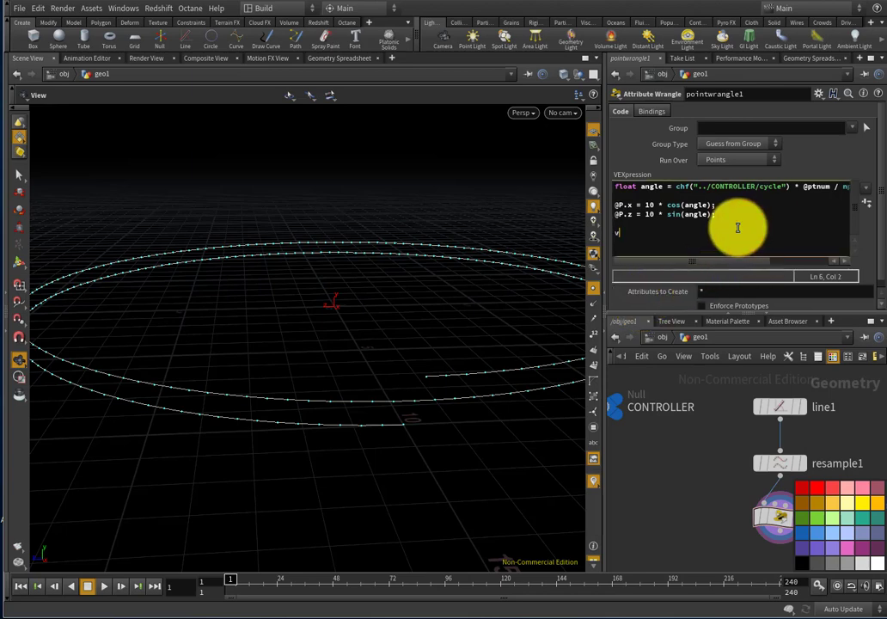
pyautogui.write('@dir = -')
pyautogui.write('set(@P.x, 0, @P.z);')
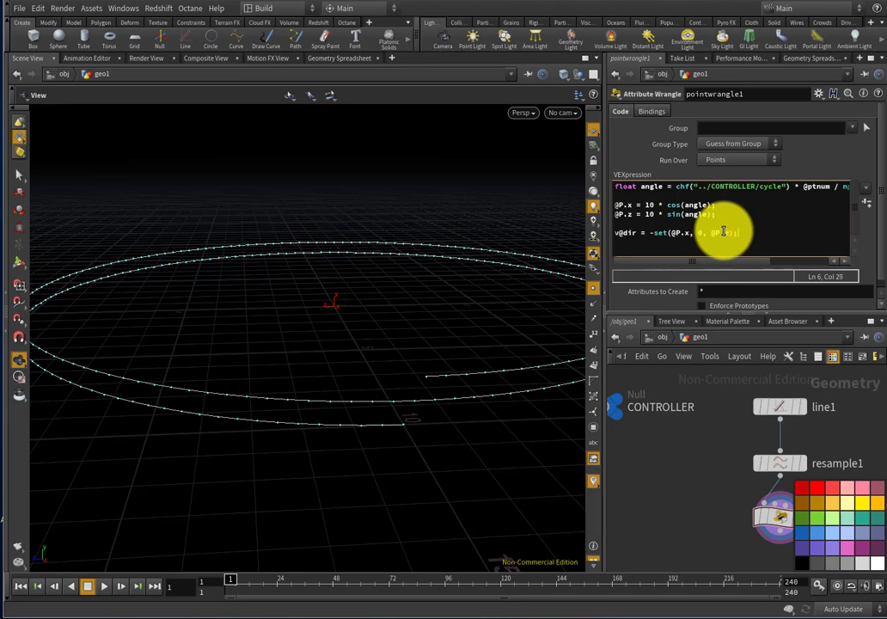
pyautogui.click(743, 449)
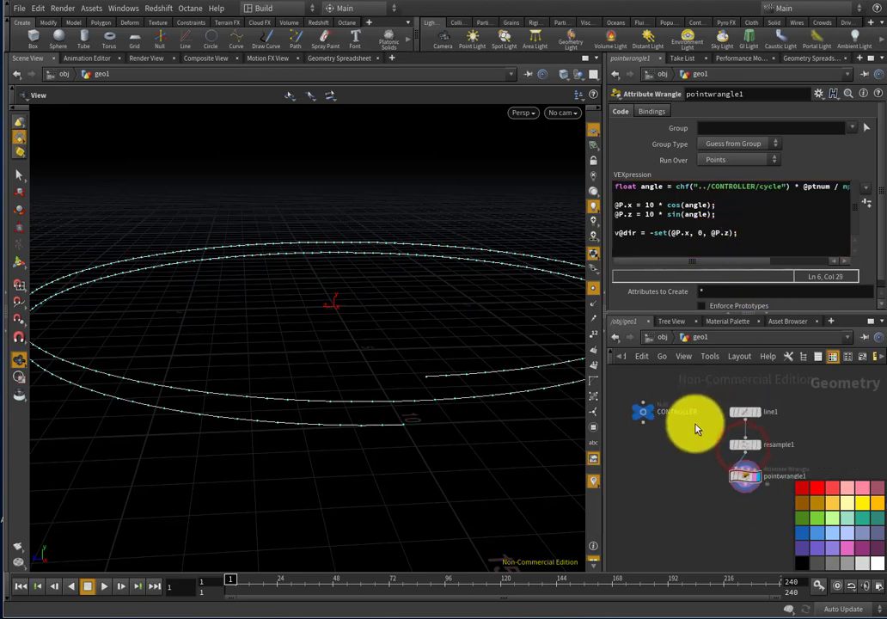
# Inspect the dir attribute's three components for pointwrangle1's points in the Geometry Spreadsheet.
pyautogui.click(812, 60)
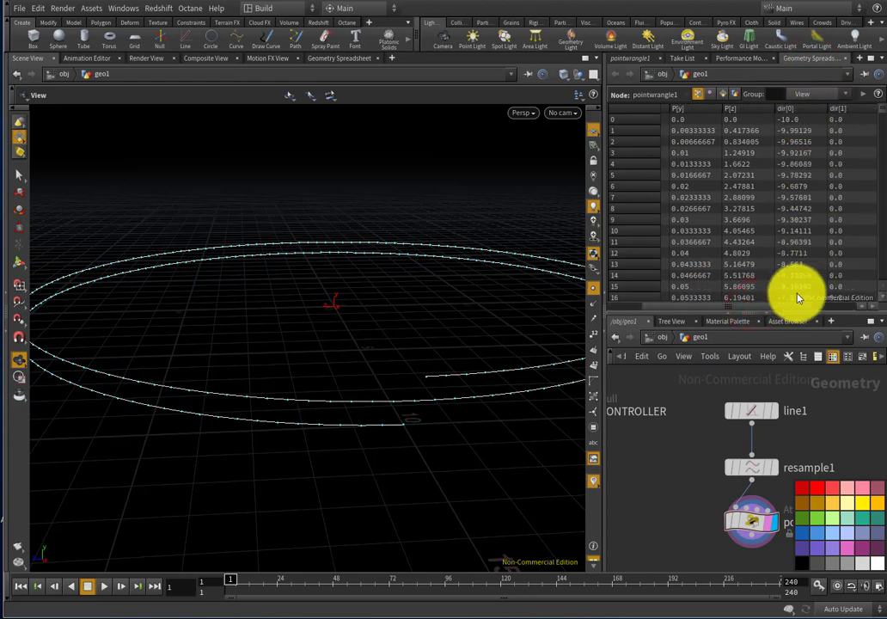
pyautogui.moveTo(801, 304); pyautogui.dragTo(839, 306)
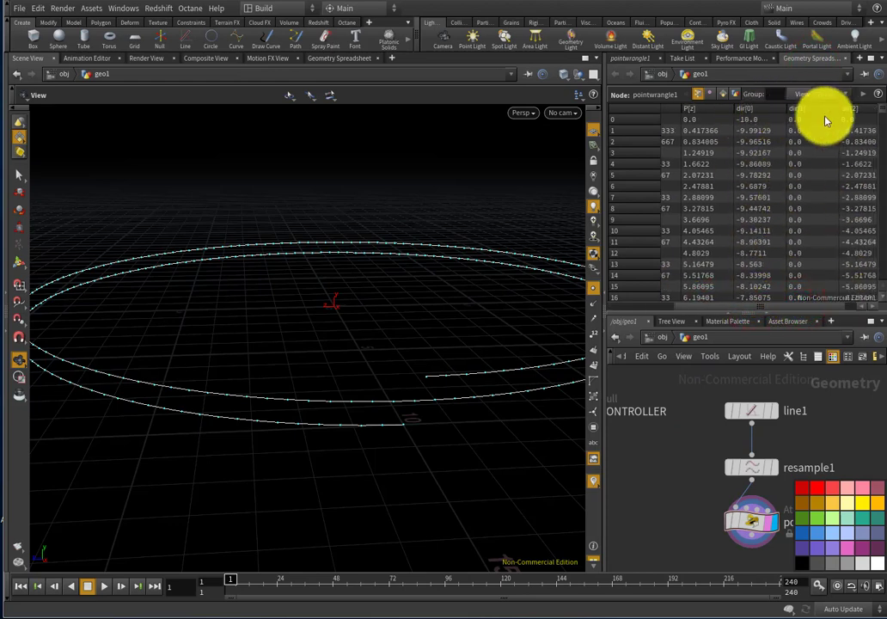
pyautogui.scroll(-8, 838, 133)
pyautogui.scroll(8, 834, 155)
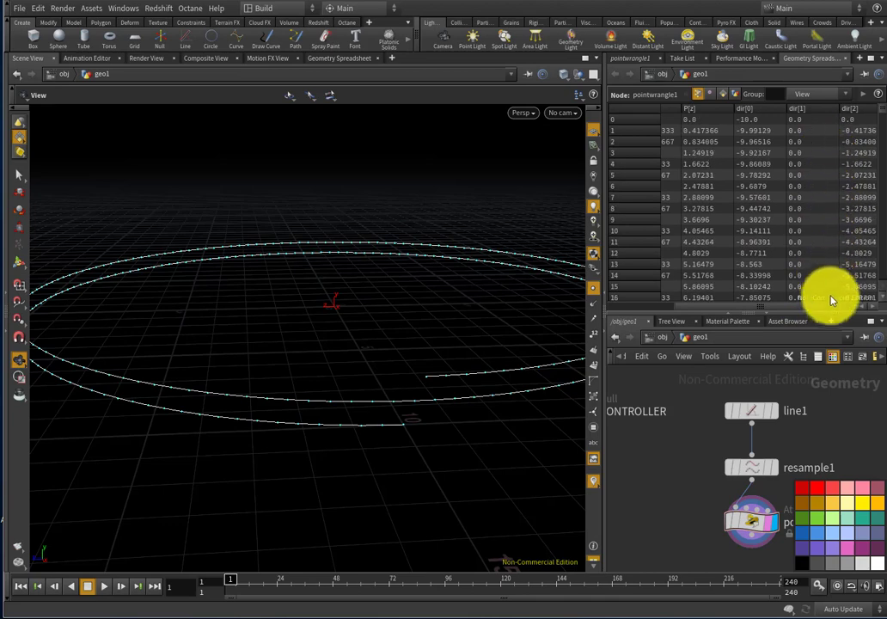
# Return to pointwrangle1's parameters, add a Sphere node beside the wrangle in the geo1 network, and display it.
pyautogui.moveTo(832, 301); pyautogui.dragTo(729, 314)
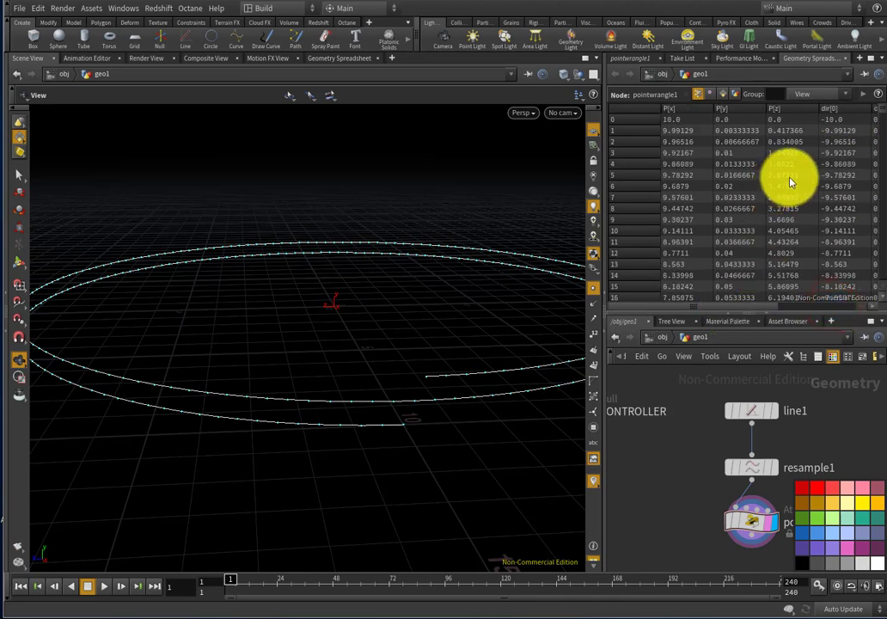
pyautogui.click(631, 58)
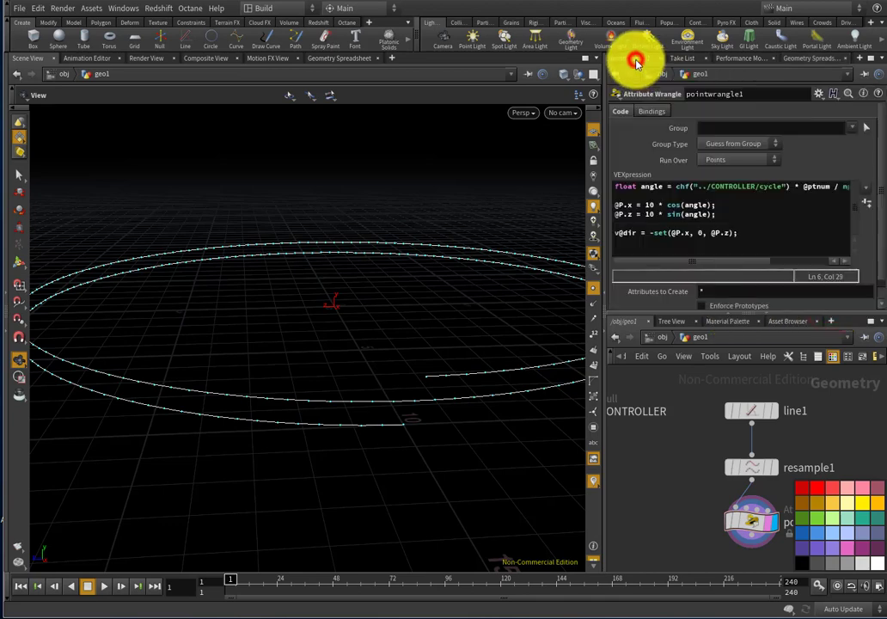
pyautogui.scroll(-2, 698, 407)
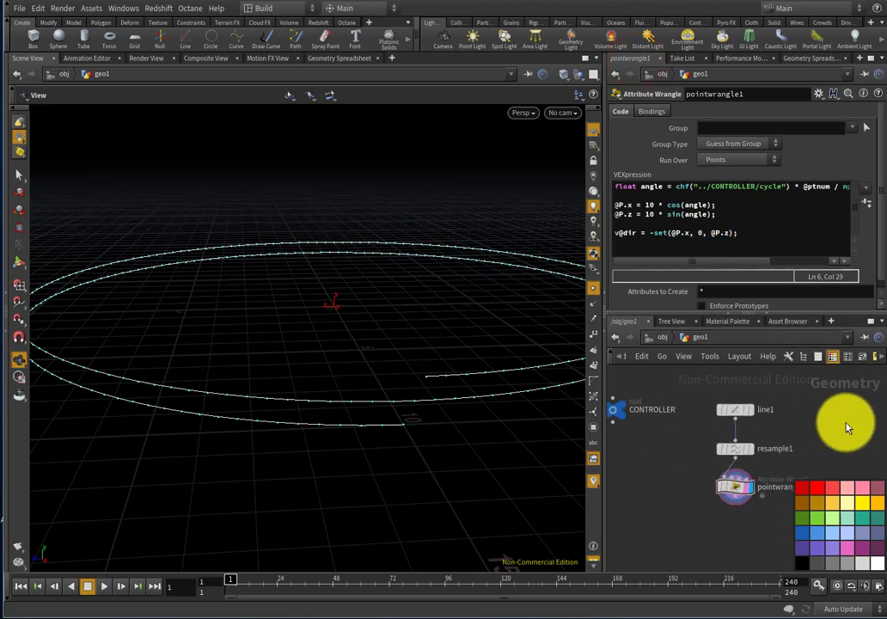
pyautogui.scroll(-2, 626, 423)
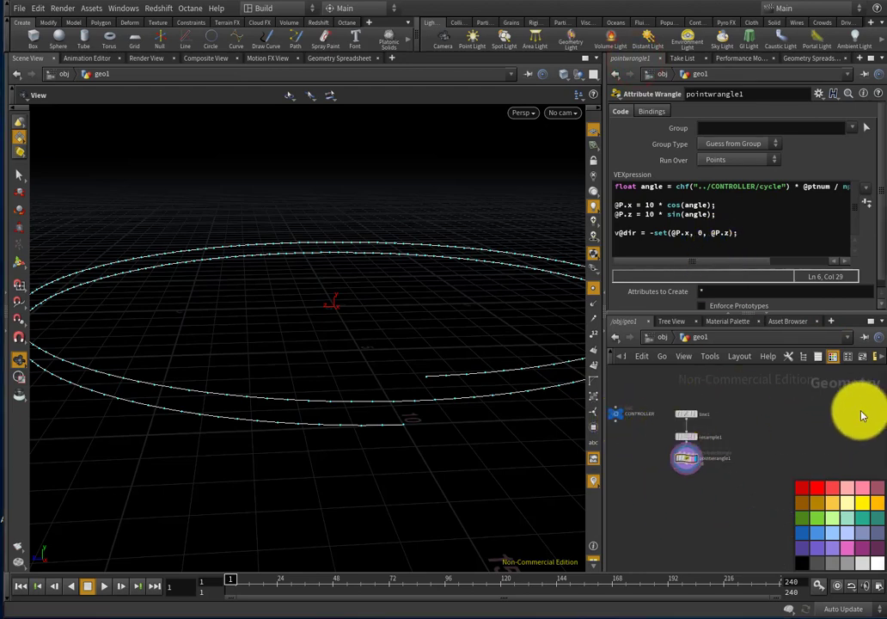
pyautogui.scroll(1, 757, 447)
pyautogui.rightClick(758, 453)
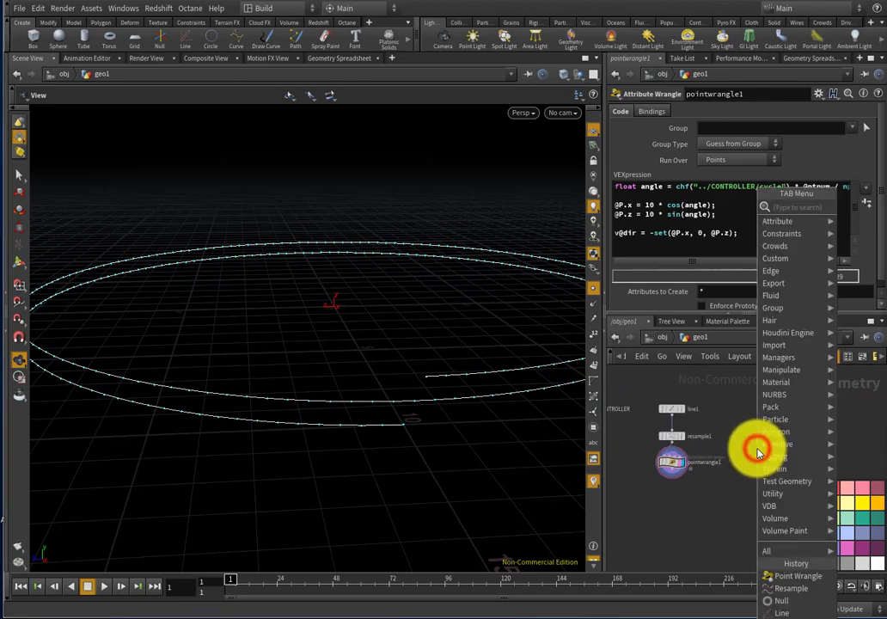
pyautogui.write('sphere')
pyautogui.press('Return')
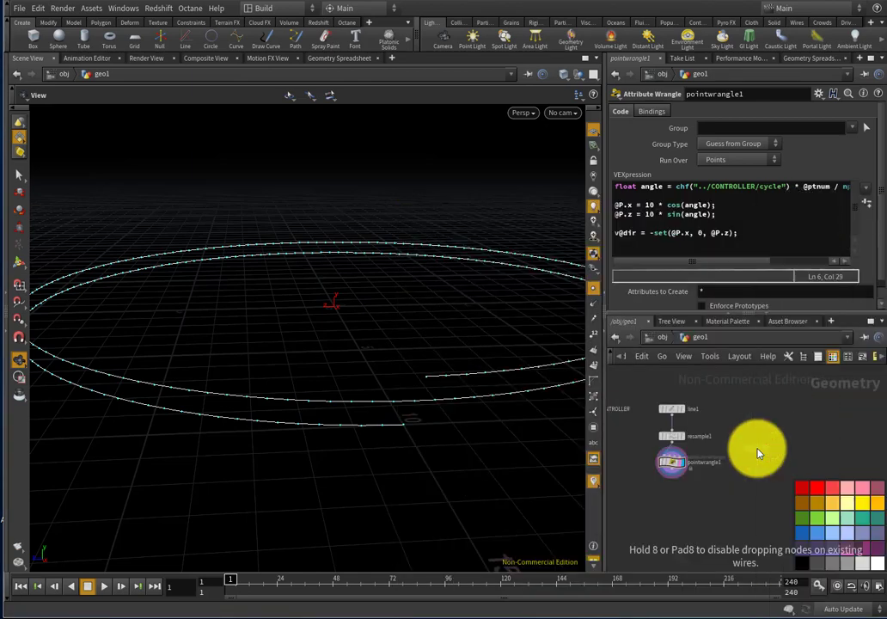
pyautogui.click(758, 453)
pyautogui.scroll(2, 787, 454)
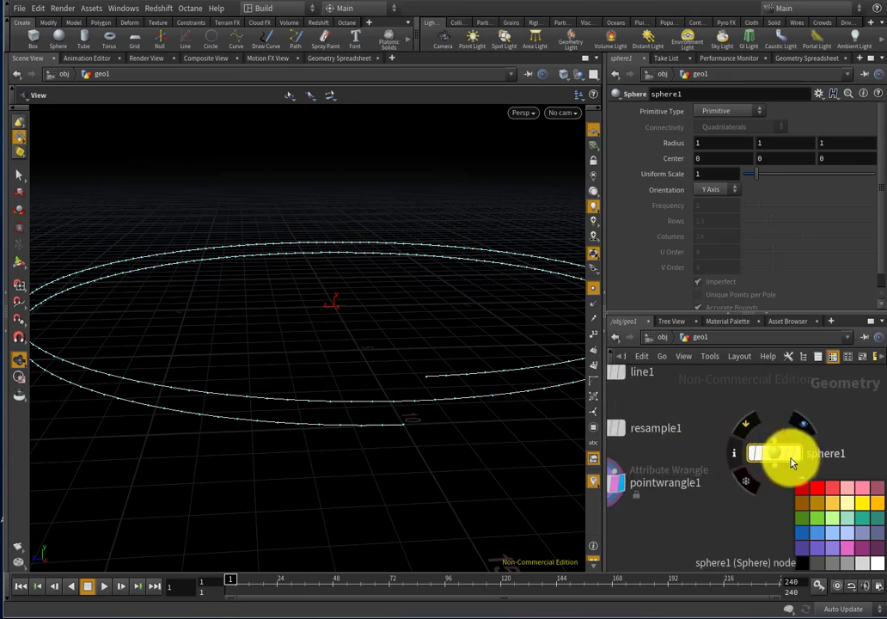
pyautogui.click(797, 458)
pyautogui.scroll(-3, 784, 423)
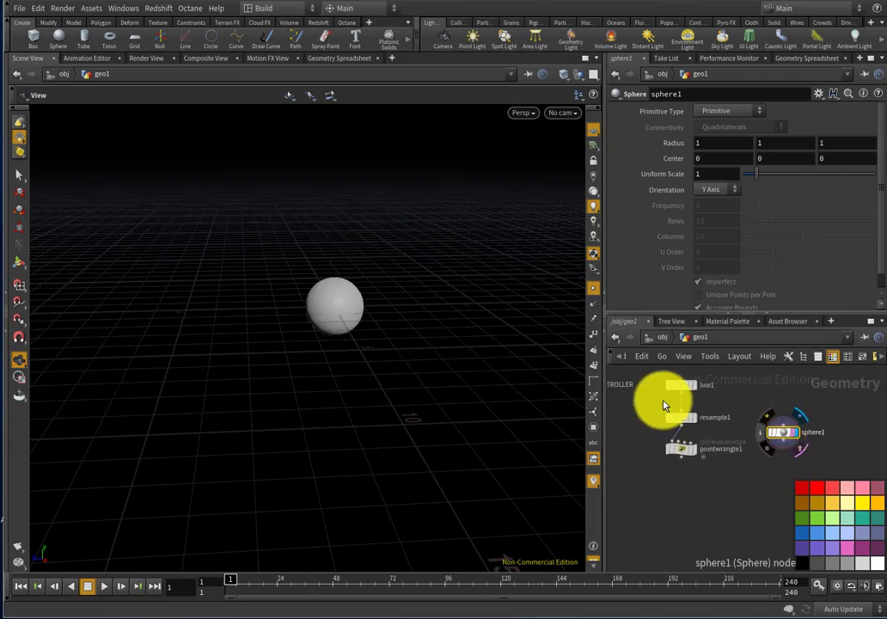
# Compare the spiral curve with the sphere by displaying pointwrangle1, then return the display to sphere1.
pyautogui.moveTo(363, 340); pyautogui.dragTo(315, 335)
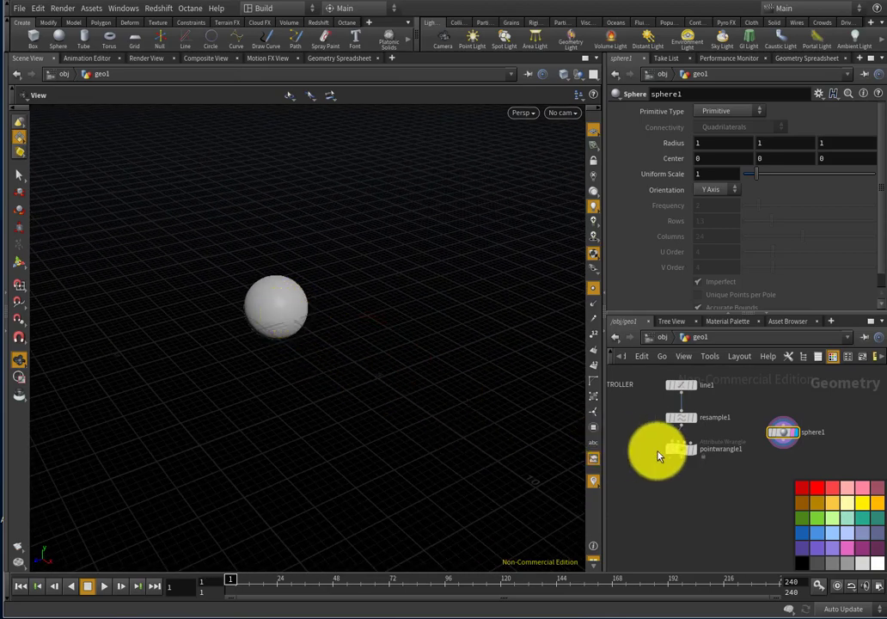
pyautogui.scroll(2, 705, 489)
pyautogui.click(703, 455)
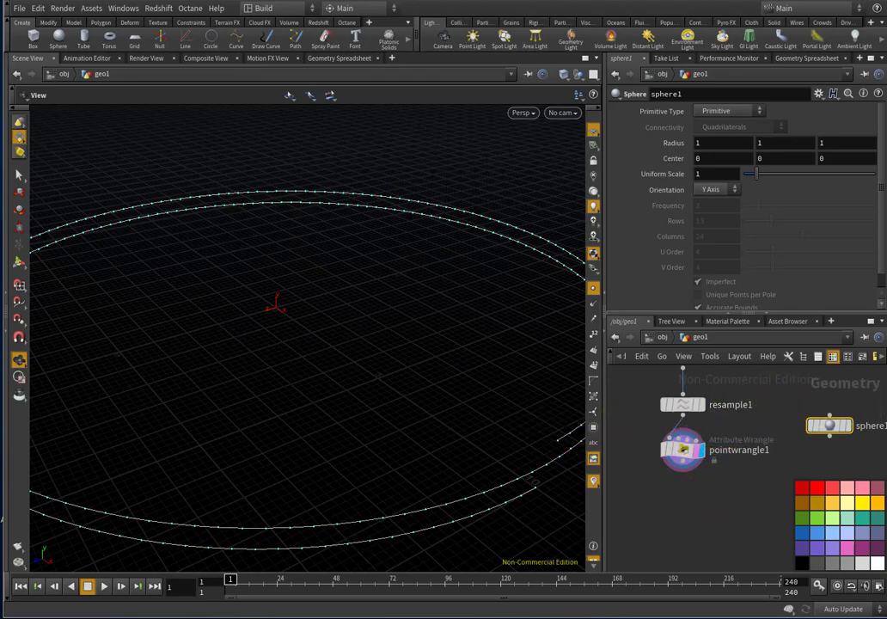
pyautogui.click(846, 426)
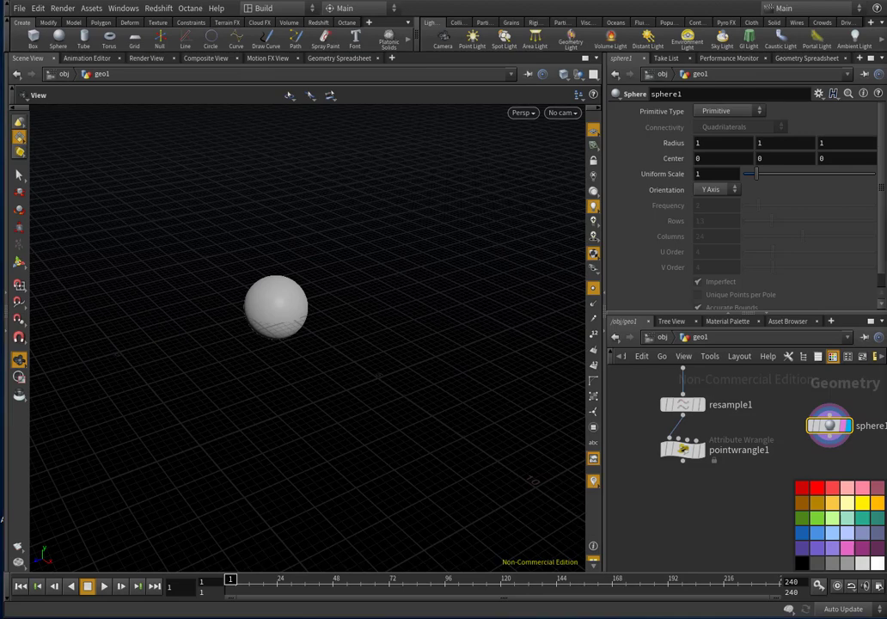
pyautogui.scroll(-3, 791, 372)
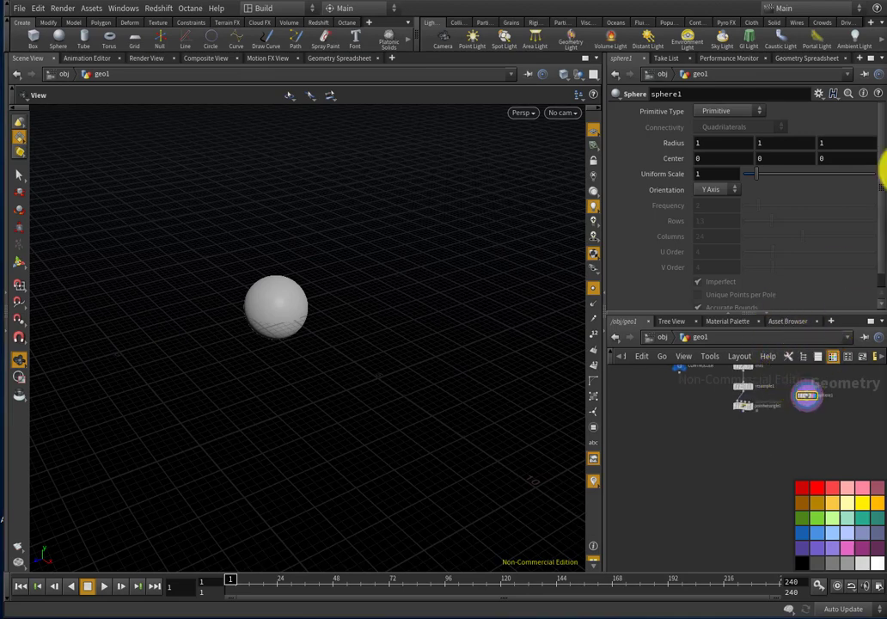
# Copy the radius parameter of the CONTROLLER null for referencing.
pyautogui.scroll(5, 664, 388)
pyautogui.click(655, 396)
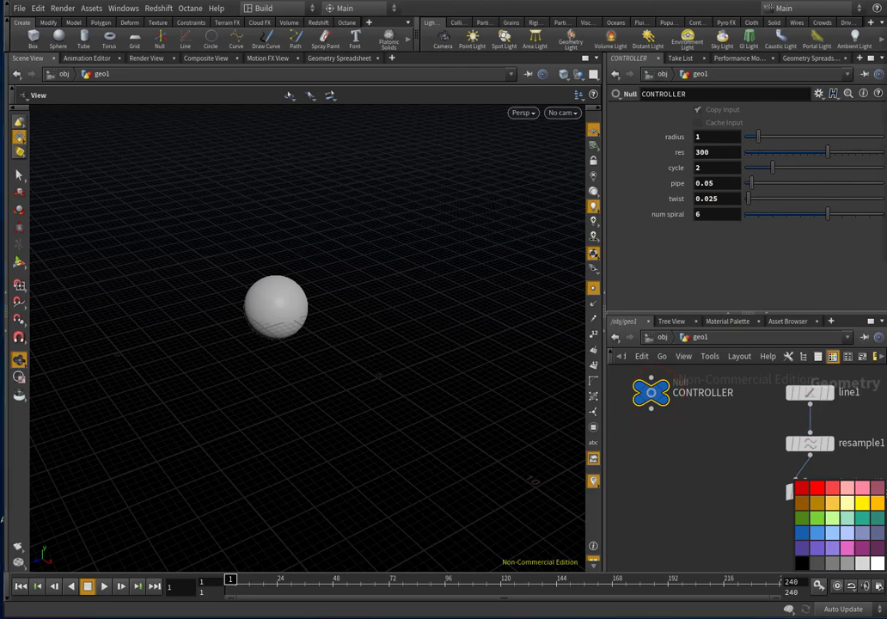
pyautogui.click(710, 136)
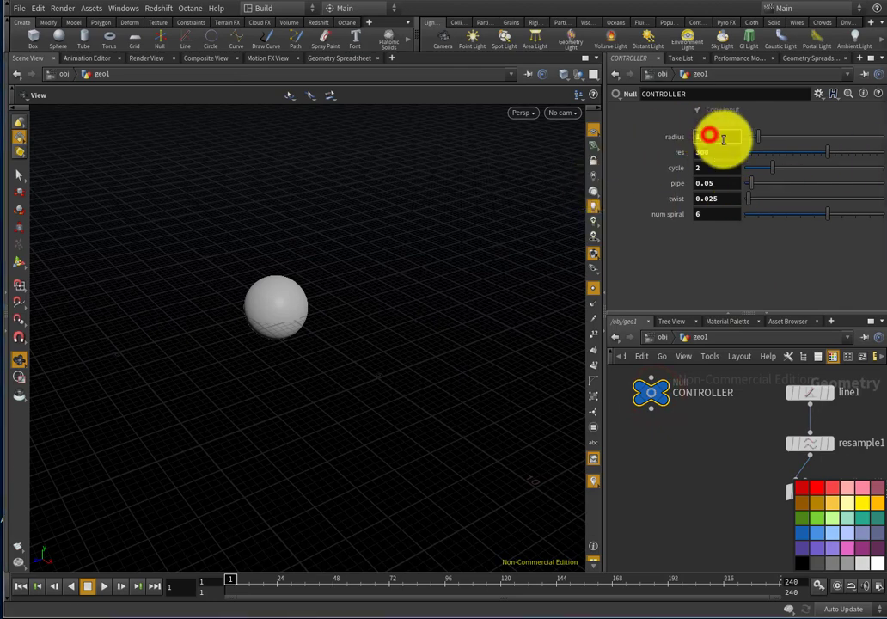
pyautogui.rightClick(707, 136)
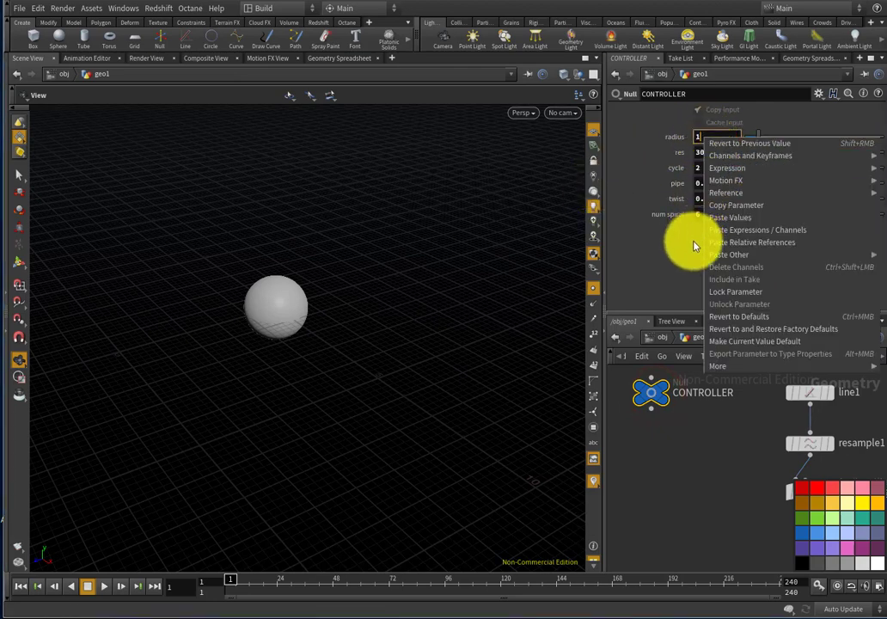
pyautogui.click(723, 204)
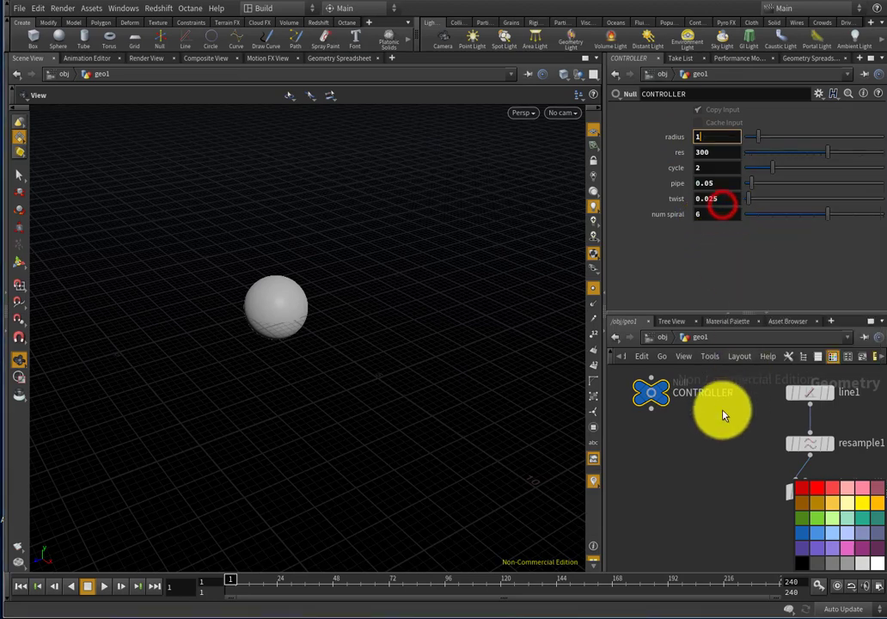
# Paste the CONTROLLER radius as a relative reference into all three Radius components of sphere1.
pyautogui.scroll(-2, 709, 420)
pyautogui.moveTo(835, 397); pyautogui.dragTo(705, 418, button='right')
pyautogui.moveTo(807, 430); pyautogui.dragTo(821, 420, button='right')
pyautogui.moveTo(820, 420); pyautogui.dragTo(692, 454, button='middle')
pyautogui.moveTo(692, 454); pyautogui.dragTo(755, 427, button='right')
pyautogui.click(798, 382)
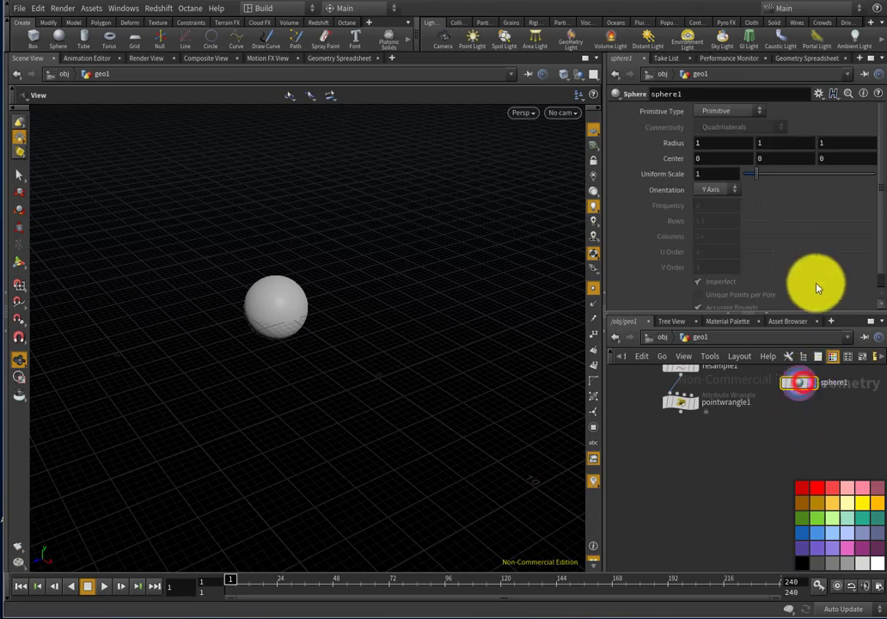
pyautogui.rightClick(698, 143)
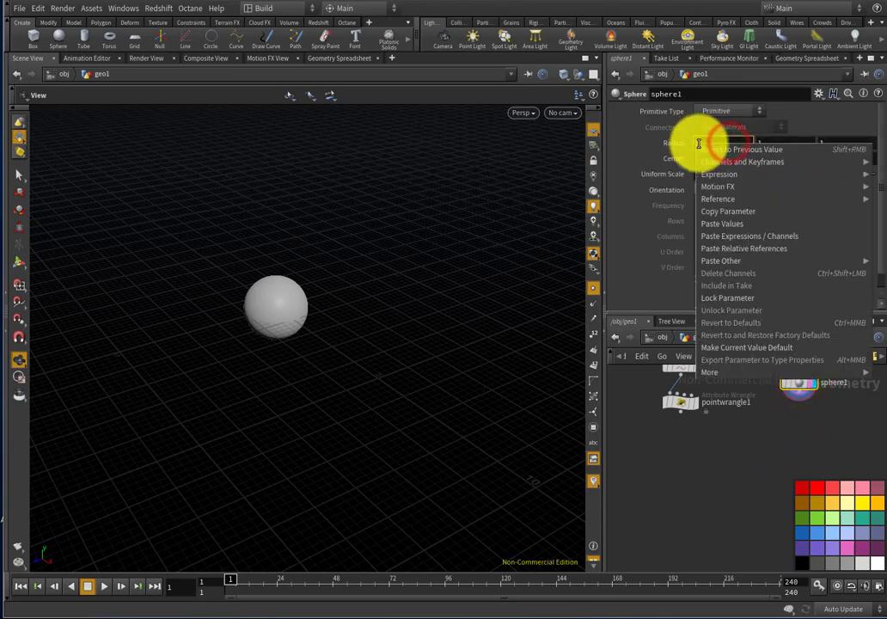
pyautogui.click(746, 250)
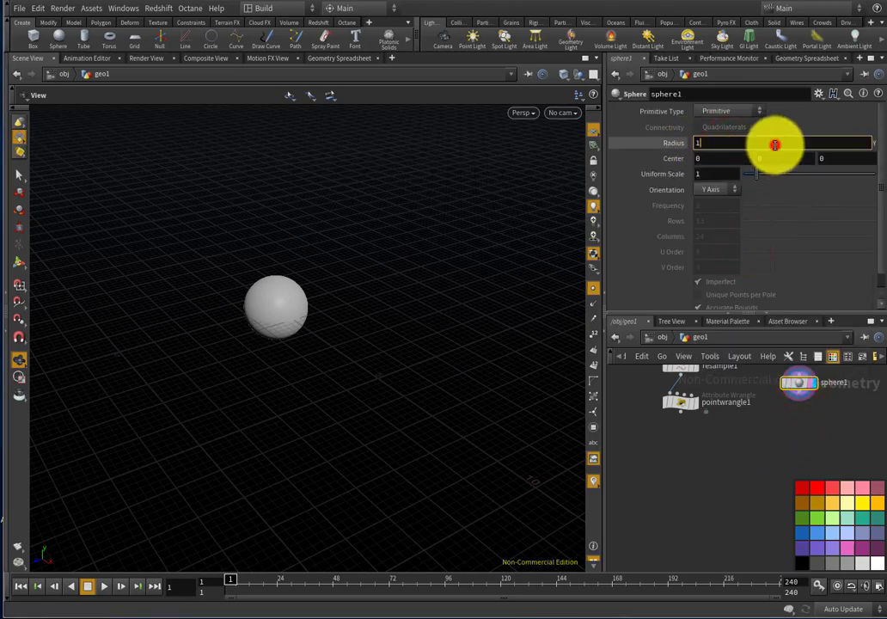
pyautogui.rightClick(707, 142)
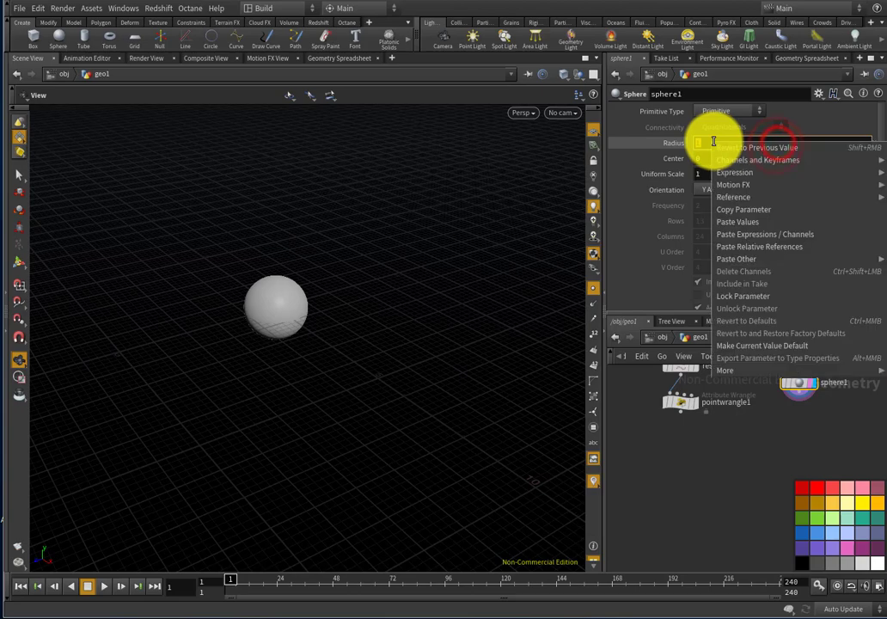
pyautogui.click(751, 250)
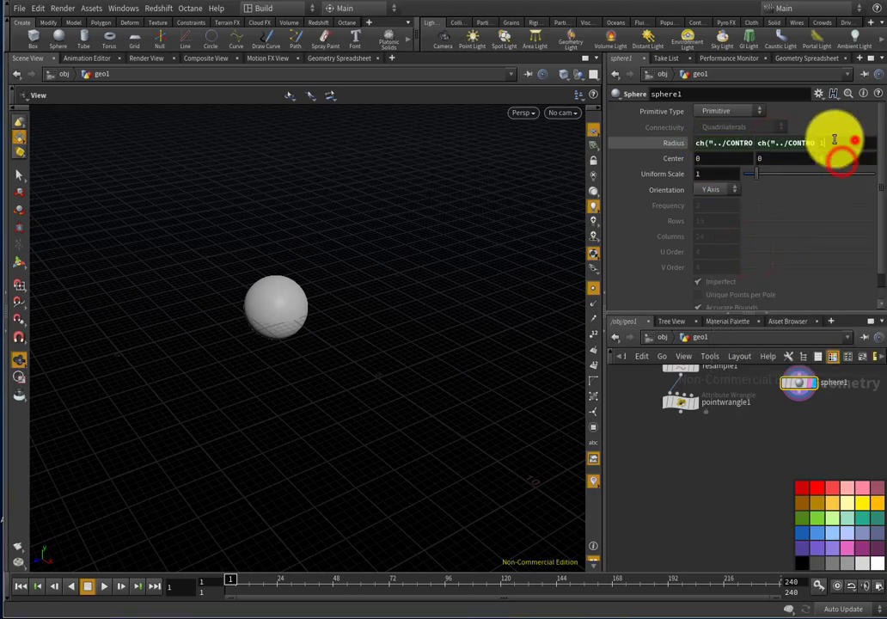
pyautogui.rightClick(821, 143)
pyautogui.click(863, 243)
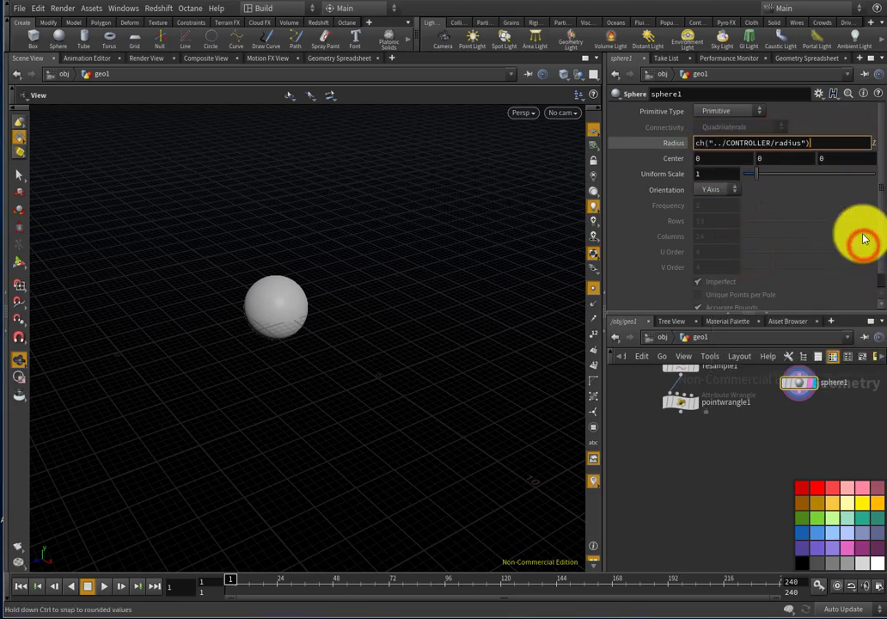
# Add a Ray node below pointwrangle1 and sphere1 in the network.
pyautogui.scroll(4, 799, 382)
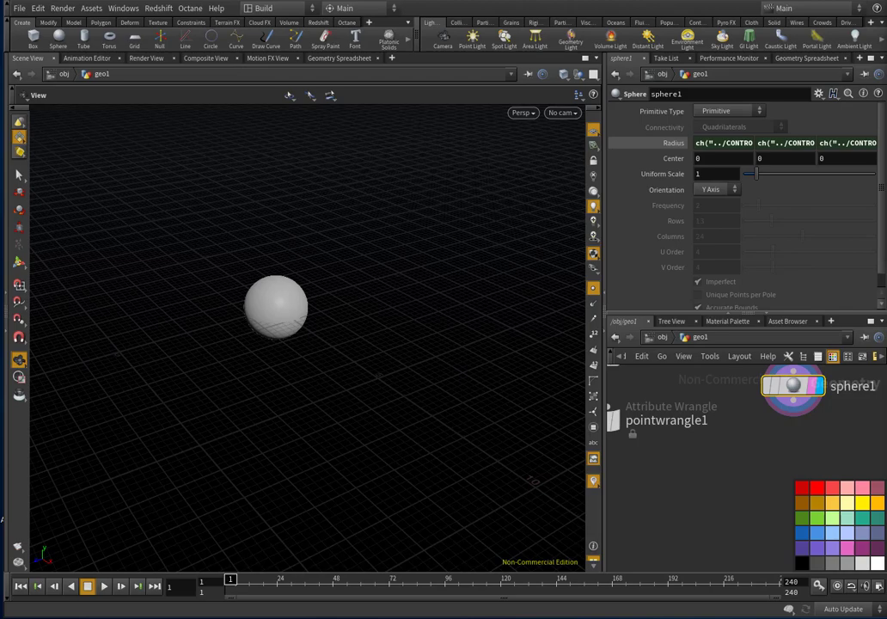
pyautogui.scroll(-3, 741, 425)
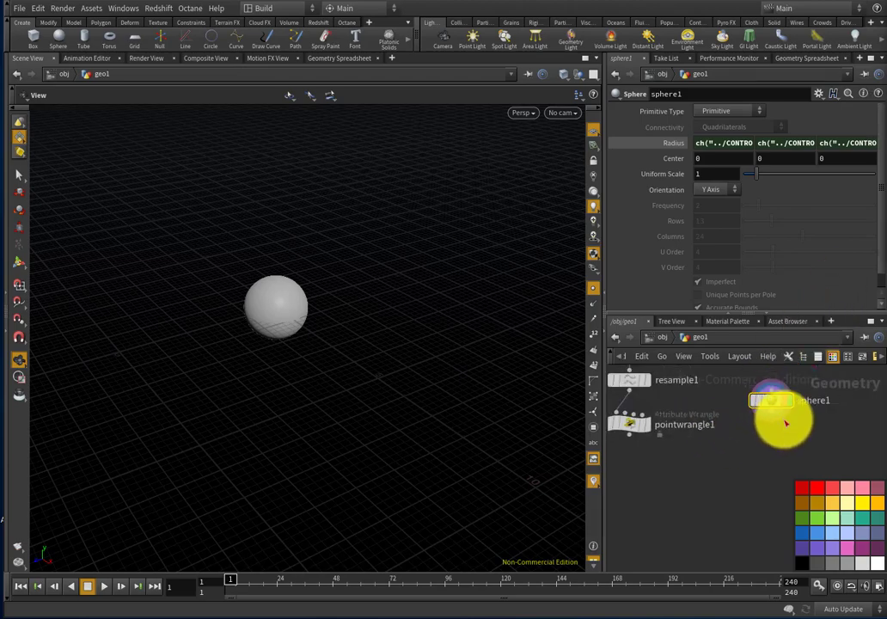
pyautogui.press('Tab')
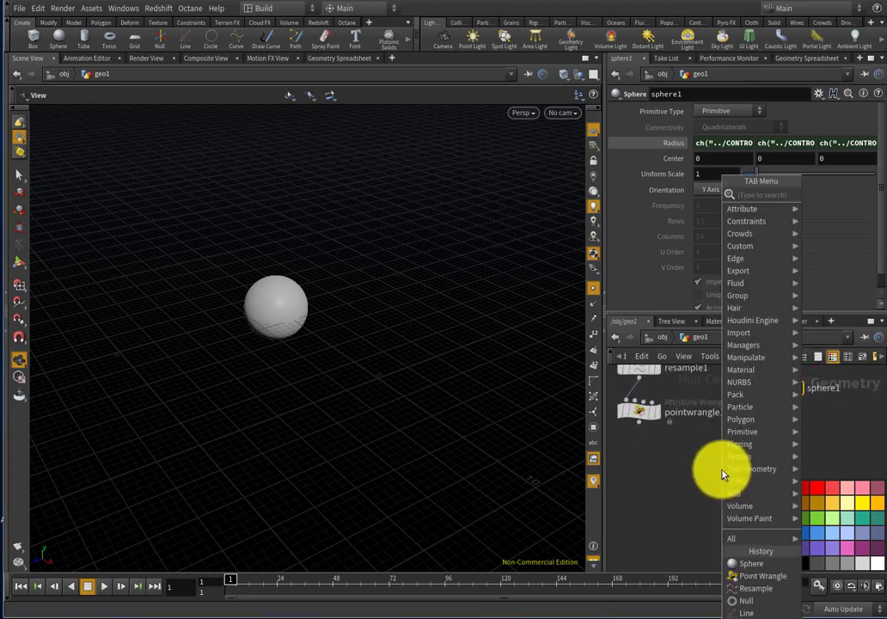
pyautogui.write('ray')
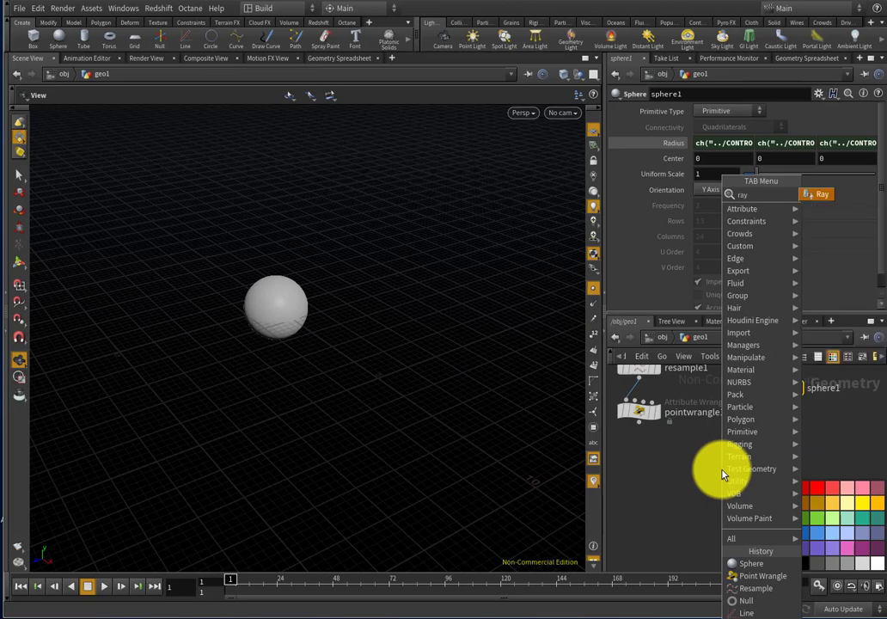
pyautogui.press('Return')
pyautogui.click(723, 472)
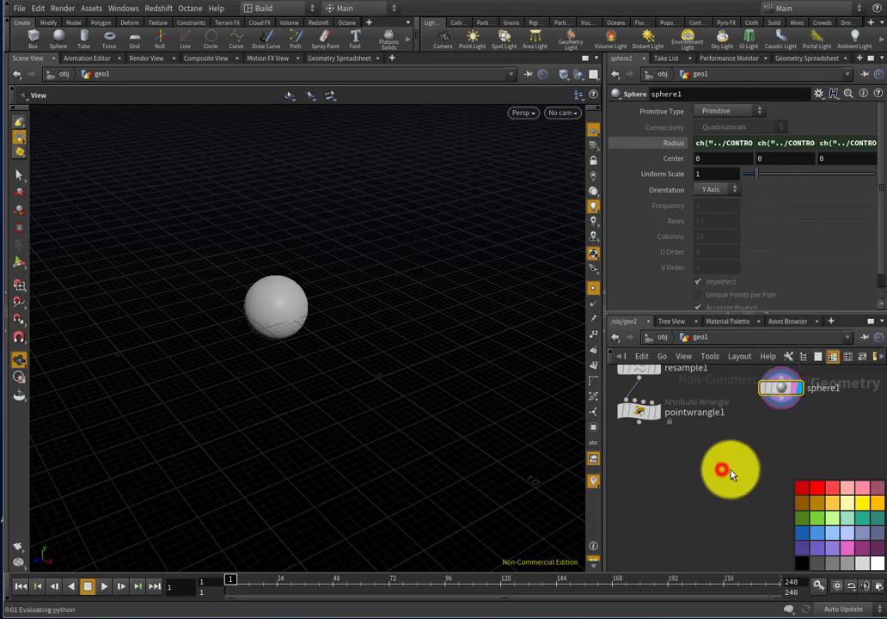
pyautogui.scroll(4, 737, 459)
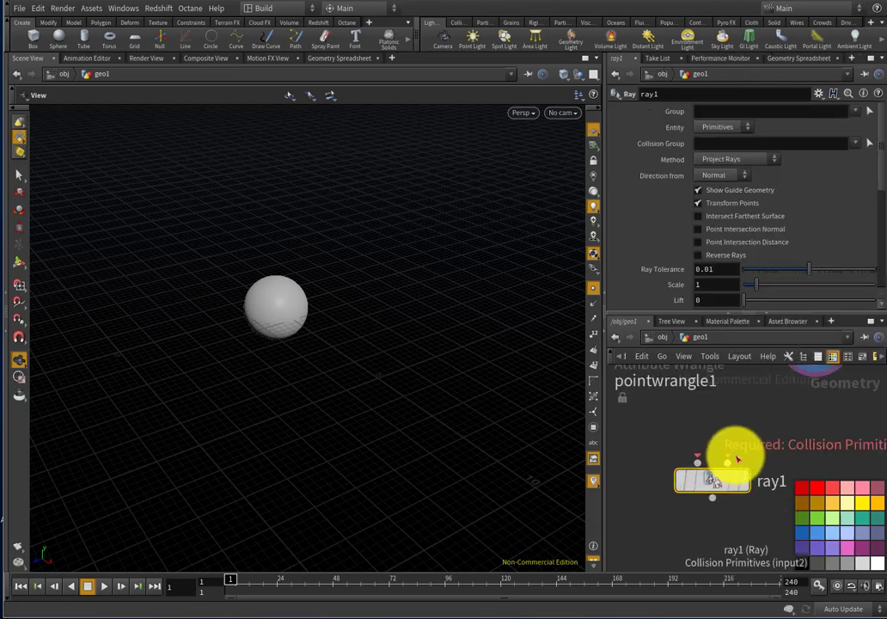
pyautogui.scroll(-4, 719, 496)
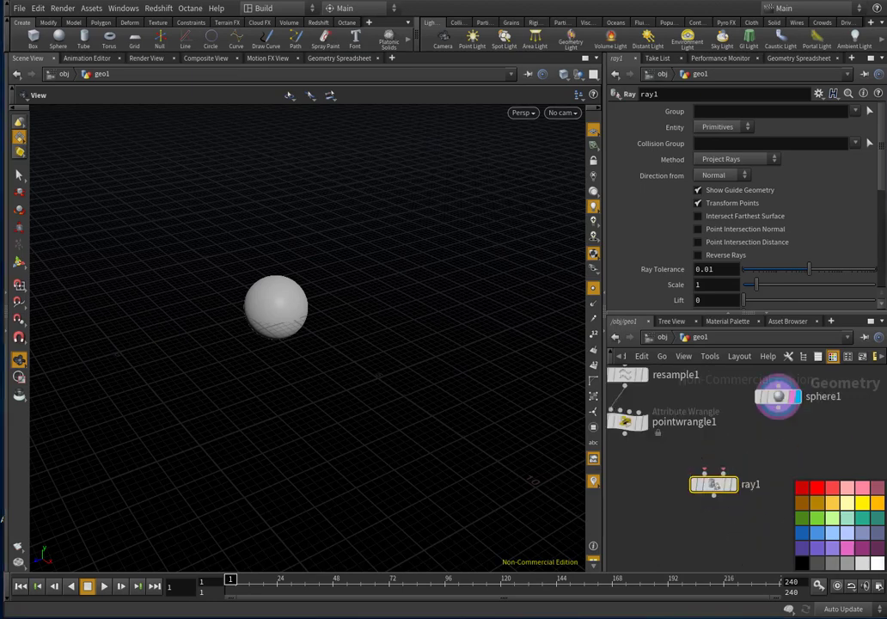
# Wire pointwrangle1 into ray1's first input and sphere1 into its second, collision input.
pyautogui.scroll(3, 683, 456)
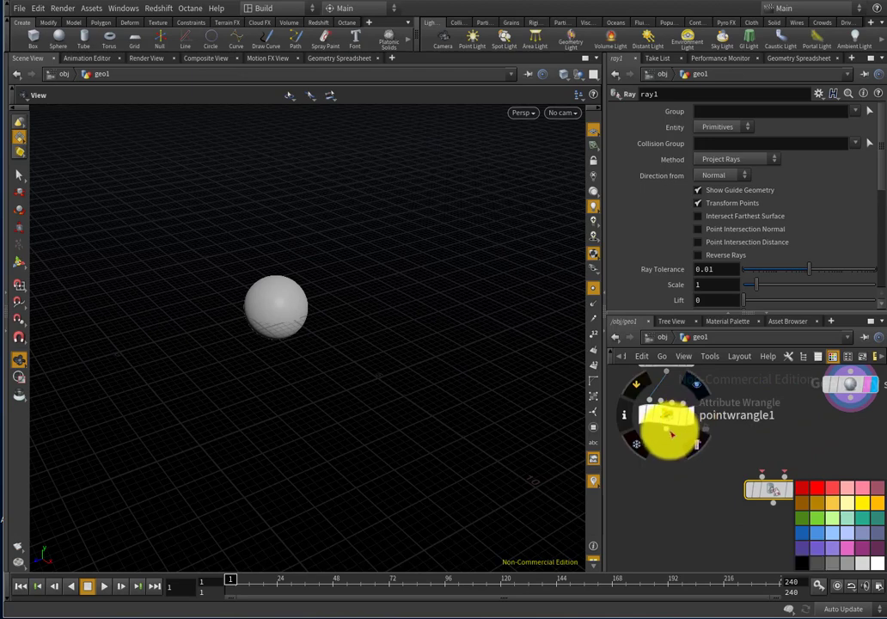
pyautogui.click(666, 429)
pyautogui.scroll(-3, 687, 460)
pyautogui.scroll(4, 679, 459)
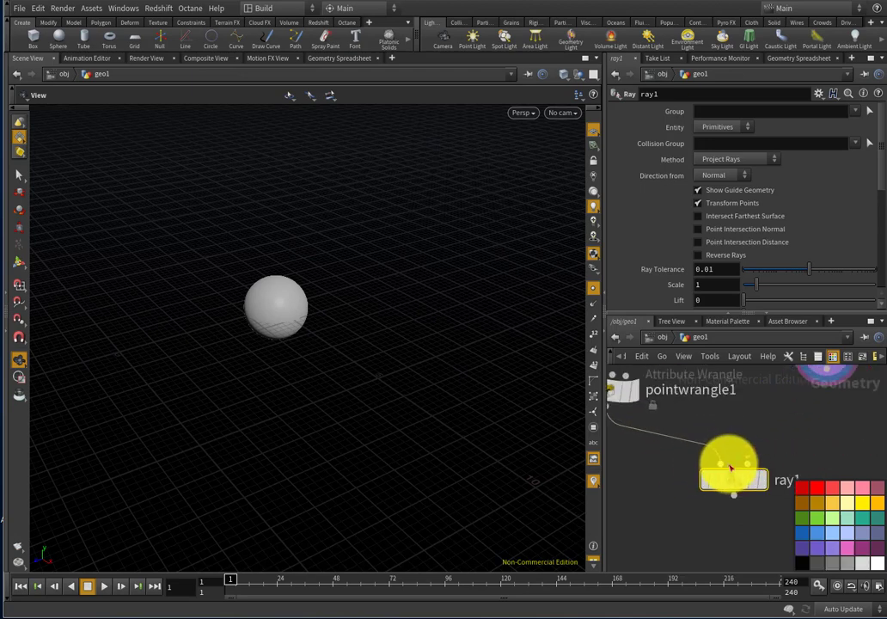
pyautogui.click(729, 469)
pyautogui.moveTo(842, 391); pyautogui.dragTo(807, 406, button='middle')
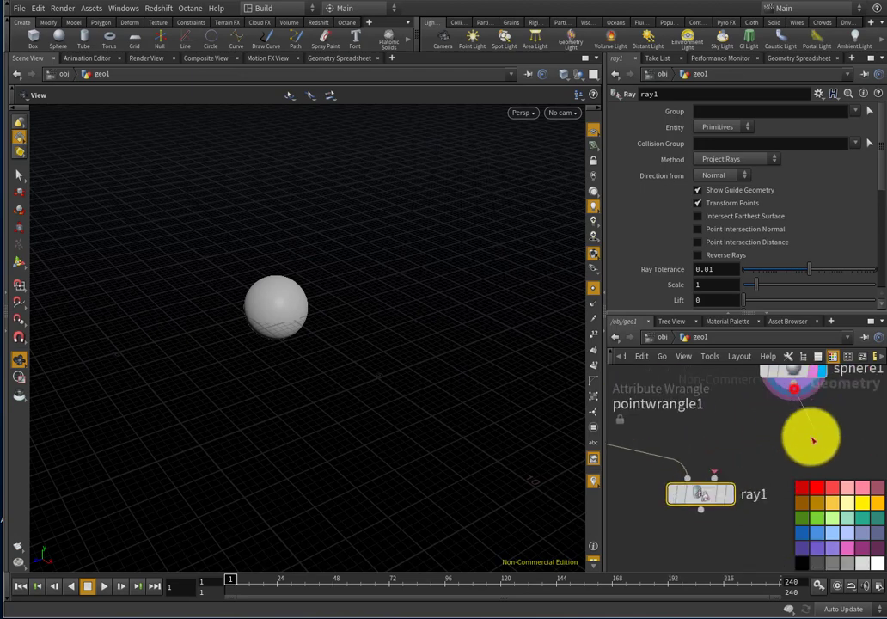
pyautogui.click(792, 397)
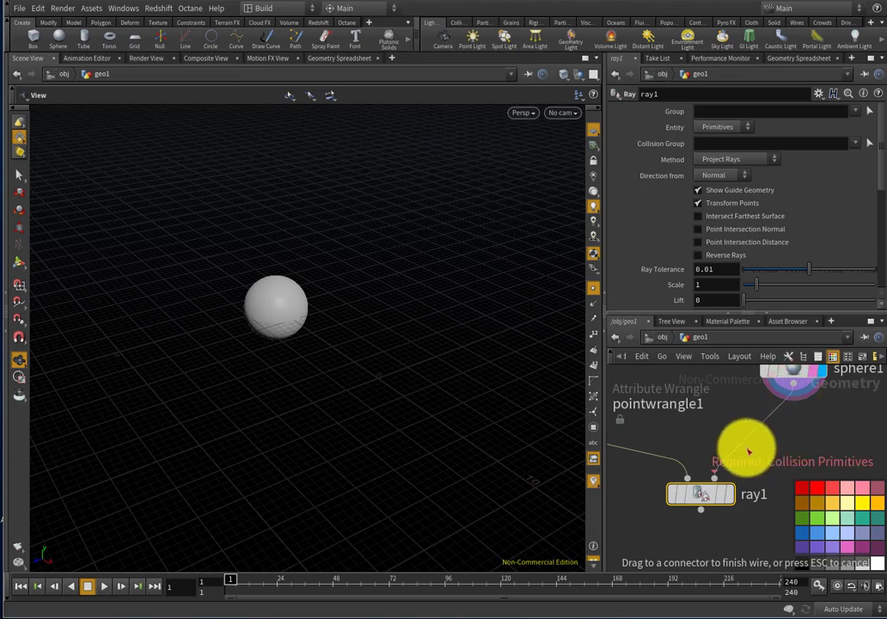
pyautogui.click(748, 451)
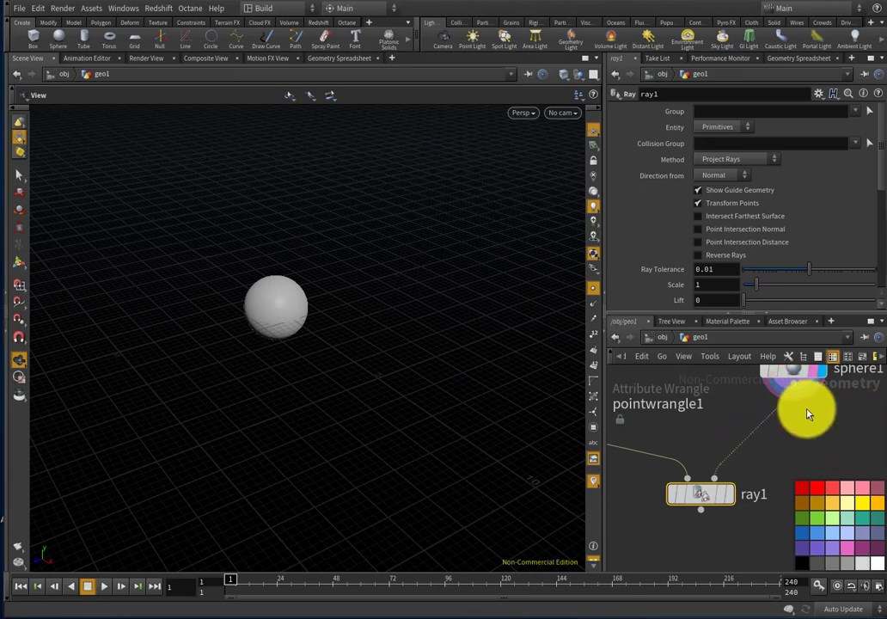
# Check the primitive type of sphere1 and display the output of ray1 in the viewport.
pyautogui.moveTo(800, 364); pyautogui.dragTo(788, 419, button='middle')
pyautogui.click(788, 420)
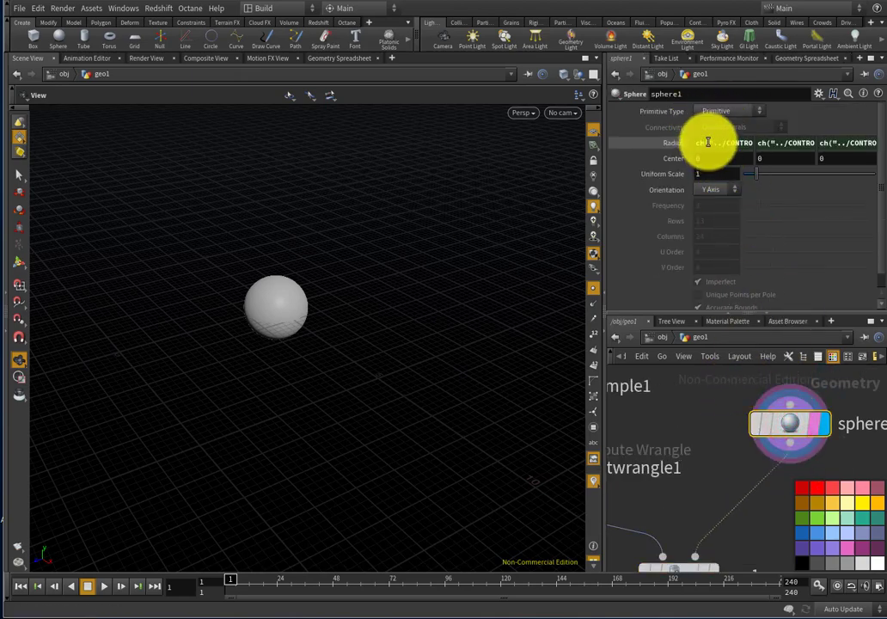
pyautogui.click(706, 108)
pyautogui.click(711, 112)
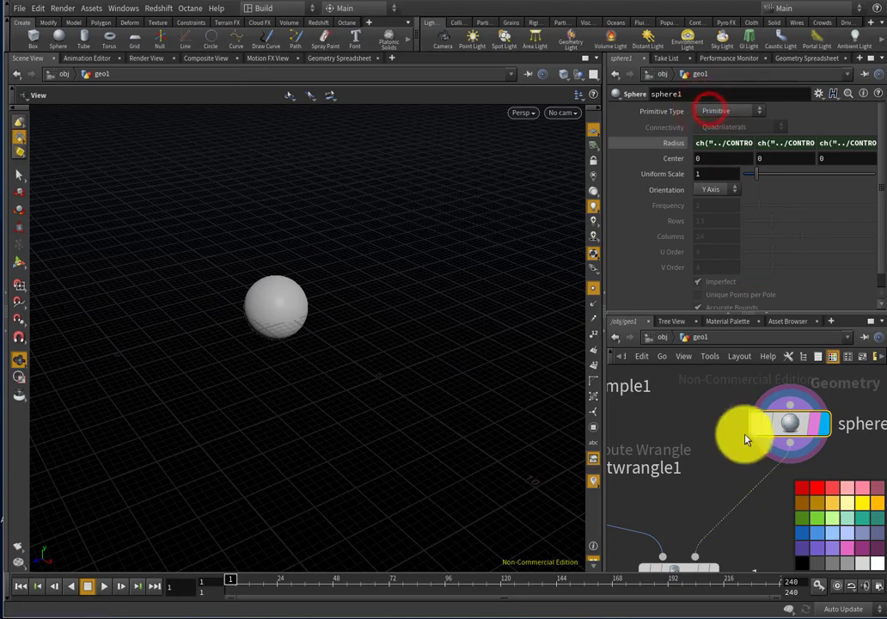
pyautogui.scroll(-3, 746, 440)
pyautogui.scroll(3, 727, 509)
pyautogui.click(721, 510)
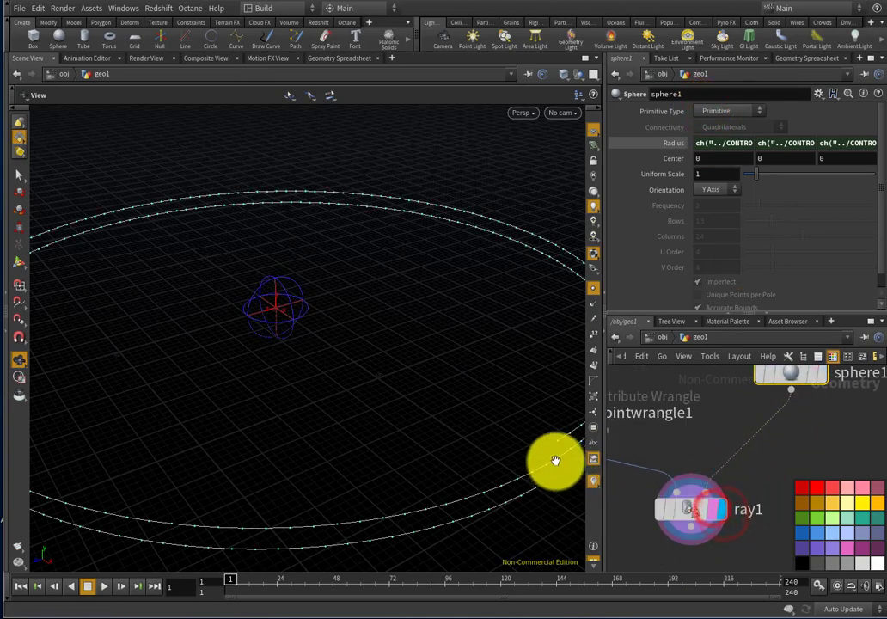
# Make ray1 take its projection direction from an attribute and set the direction attribute to dir.
pyautogui.click(688, 511)
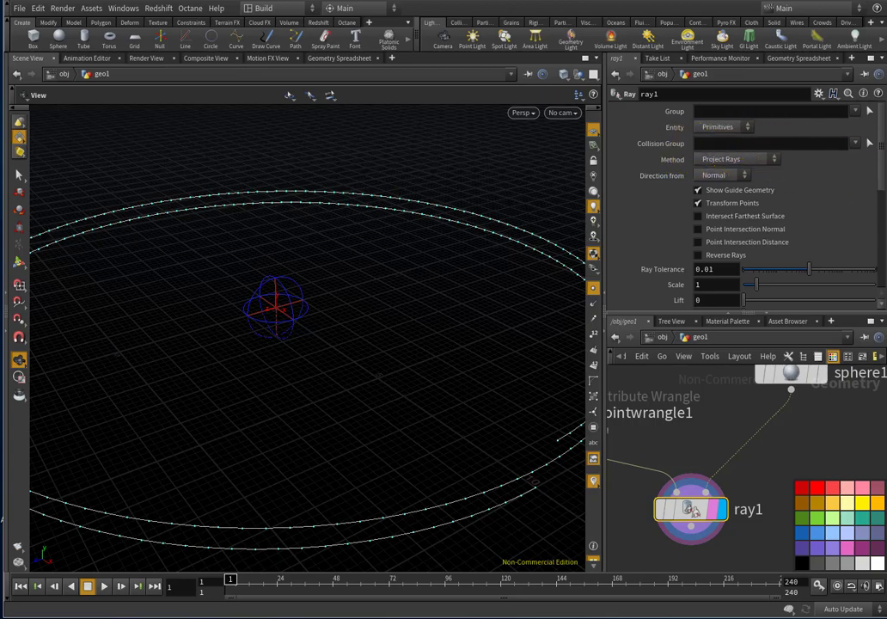
pyautogui.click(725, 162)
pyautogui.click(727, 157)
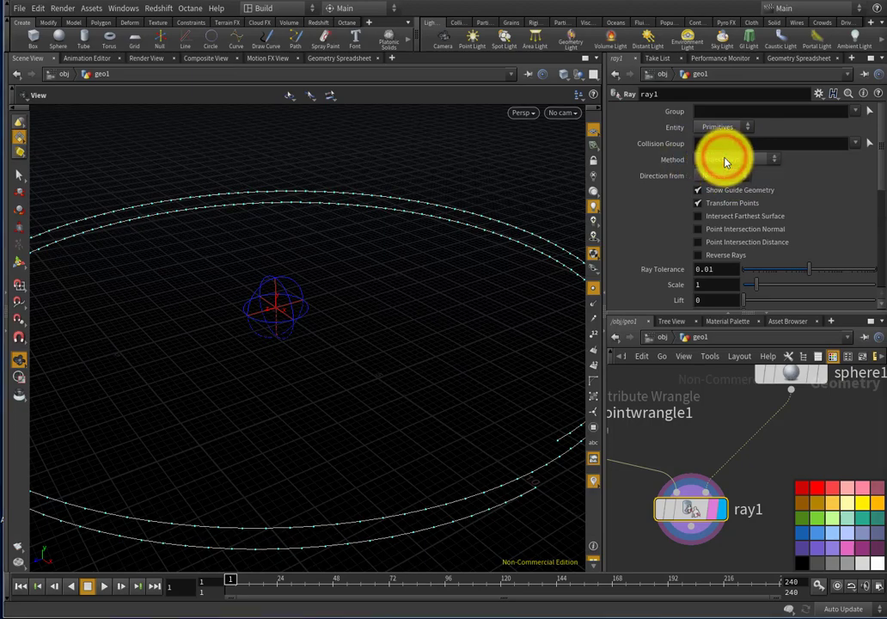
pyautogui.click(727, 175)
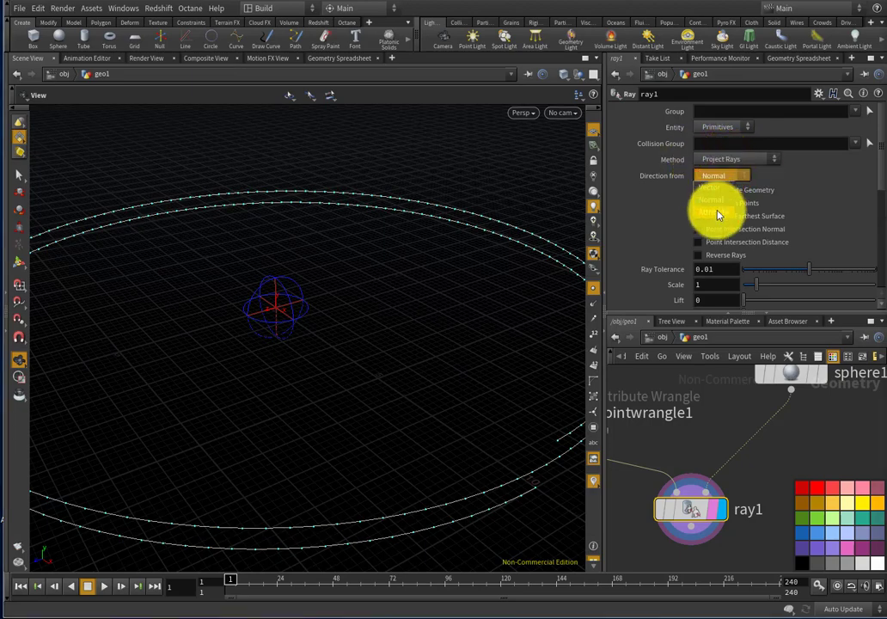
pyautogui.click(718, 212)
pyautogui.click(723, 191)
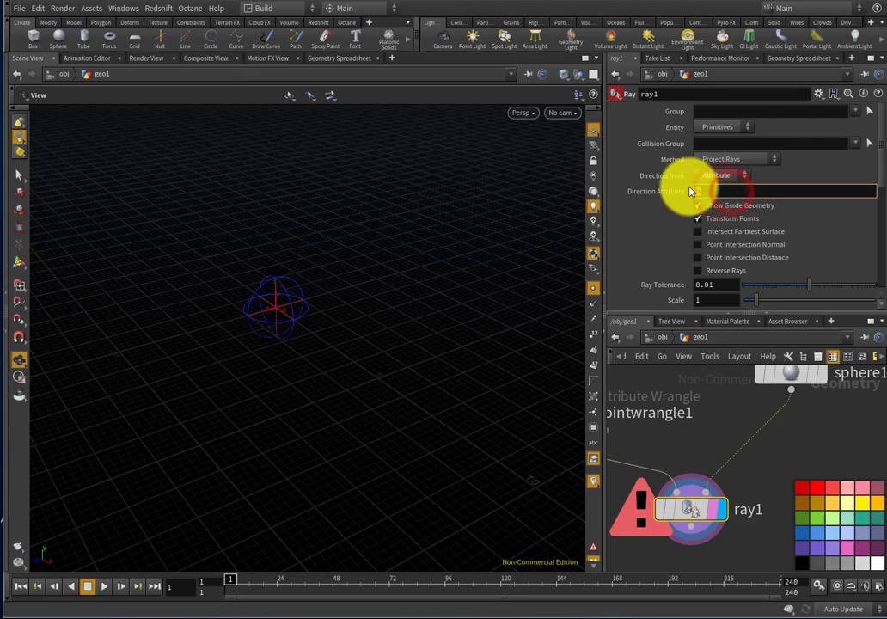
pyautogui.write('dir')
pyautogui.press('Return')
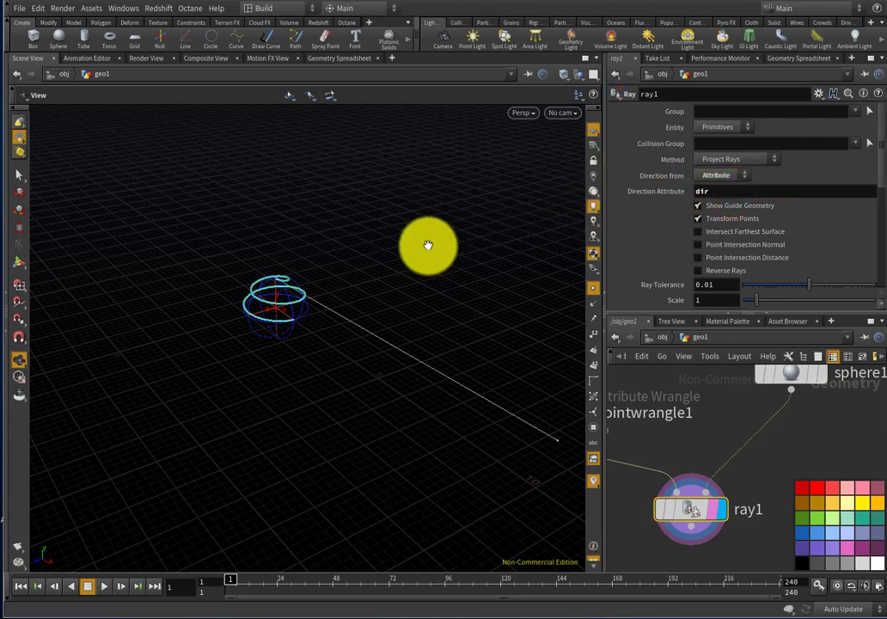
# Examine how the projected spiral lies on the sphere, especially around its upper pole and its start.
pyautogui.moveTo(414, 283); pyautogui.dragTo(136, 304)
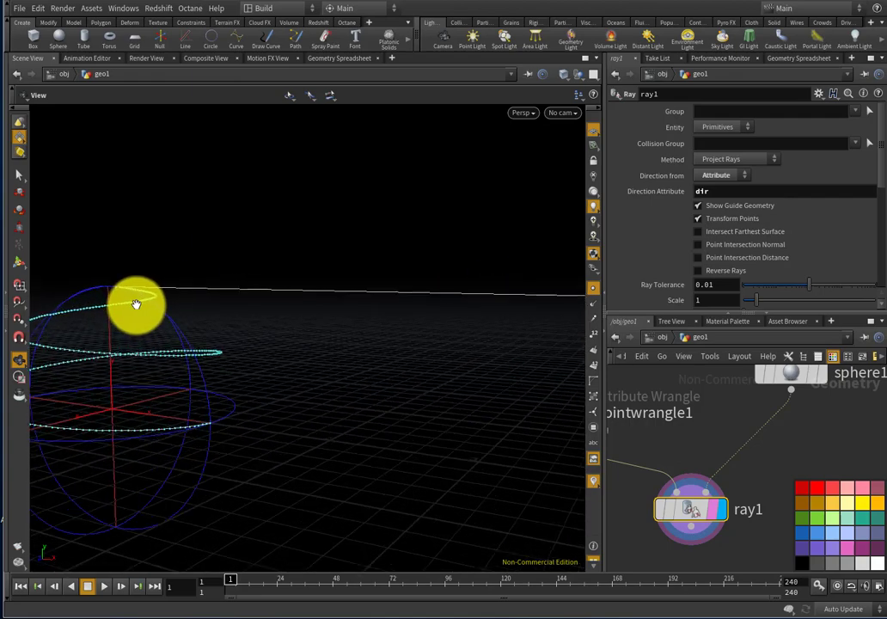
pyautogui.scroll(8, 117, 295)
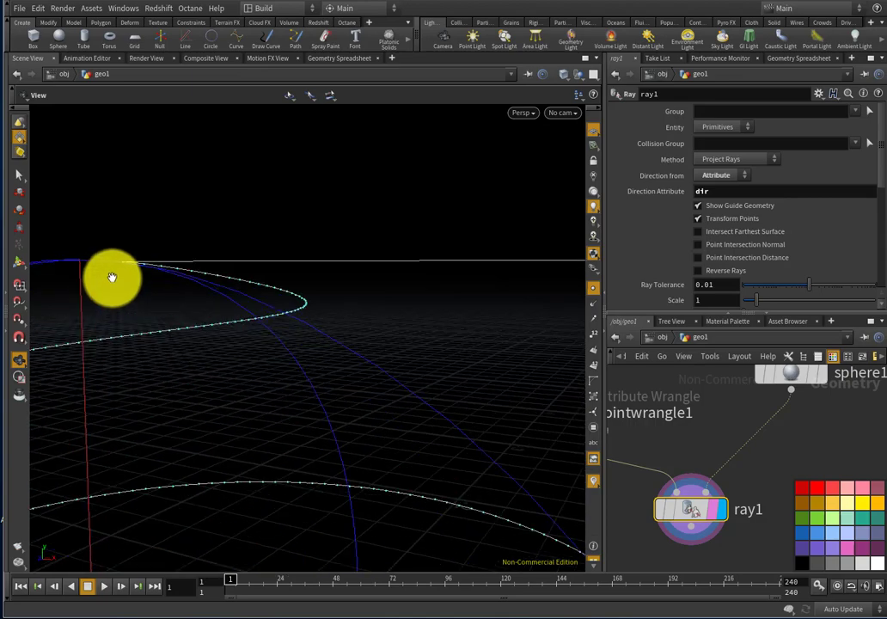
pyautogui.scroll(-6, 111, 274)
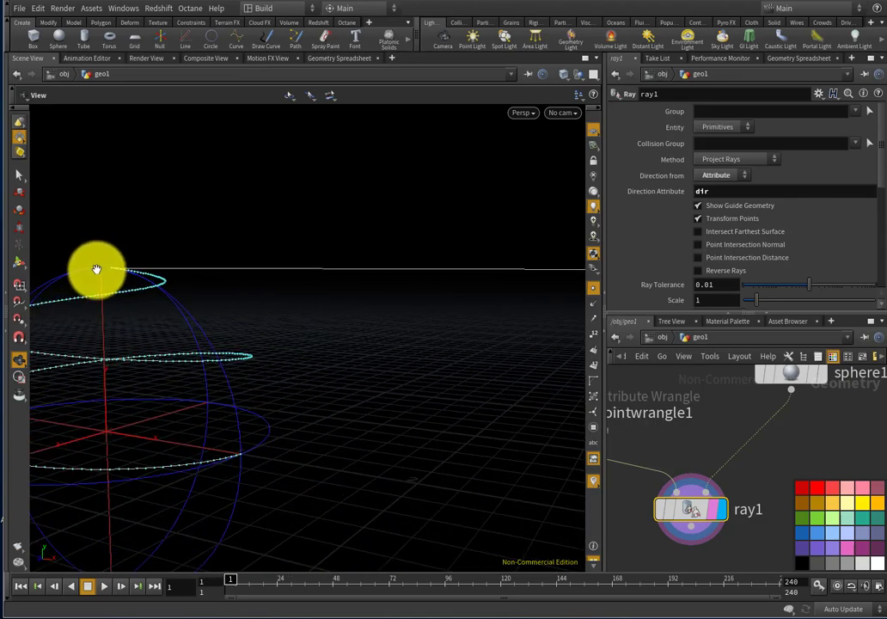
pyautogui.scroll(-8, 101, 266)
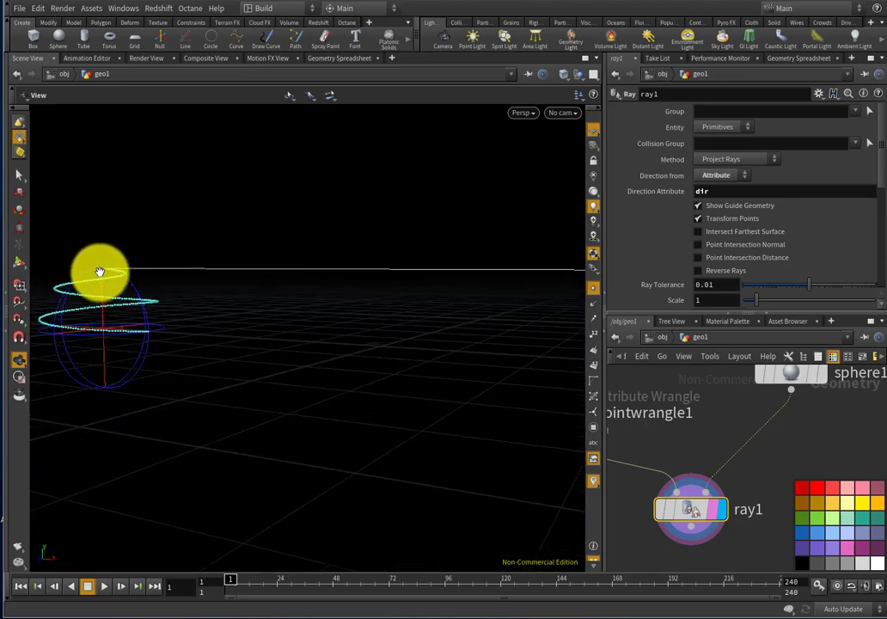
pyautogui.moveTo(118, 274)
pyautogui.mouseDown(button='middle')
pyautogui.moveTo(138, 297)
pyautogui.moveTo(106, 272)
pyautogui.mouseUp(button='middle')
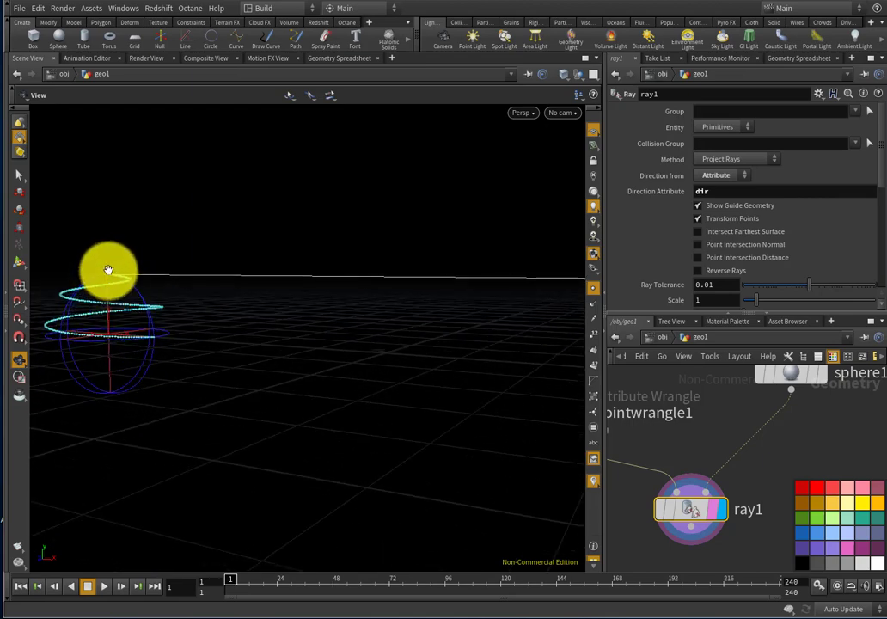
pyautogui.scroll(-4, 723, 409)
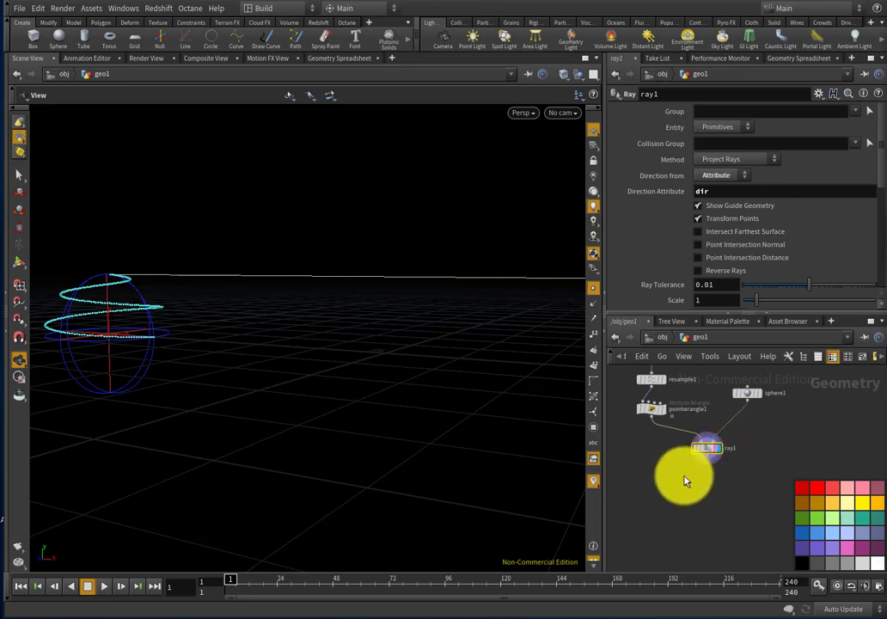
pyautogui.press('h')
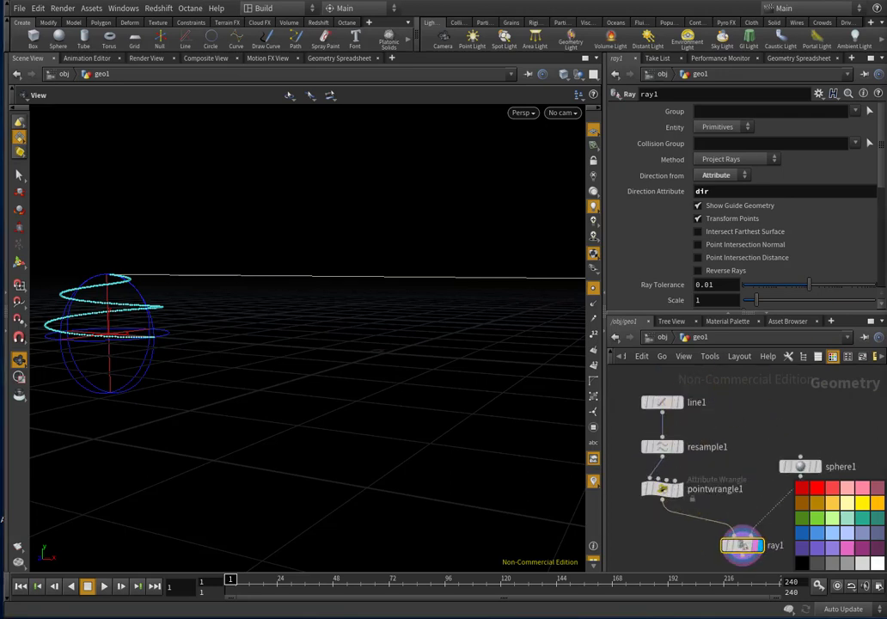
pyautogui.click(752, 411)
pyautogui.moveTo(143, 360); pyautogui.dragTo(211, 342)
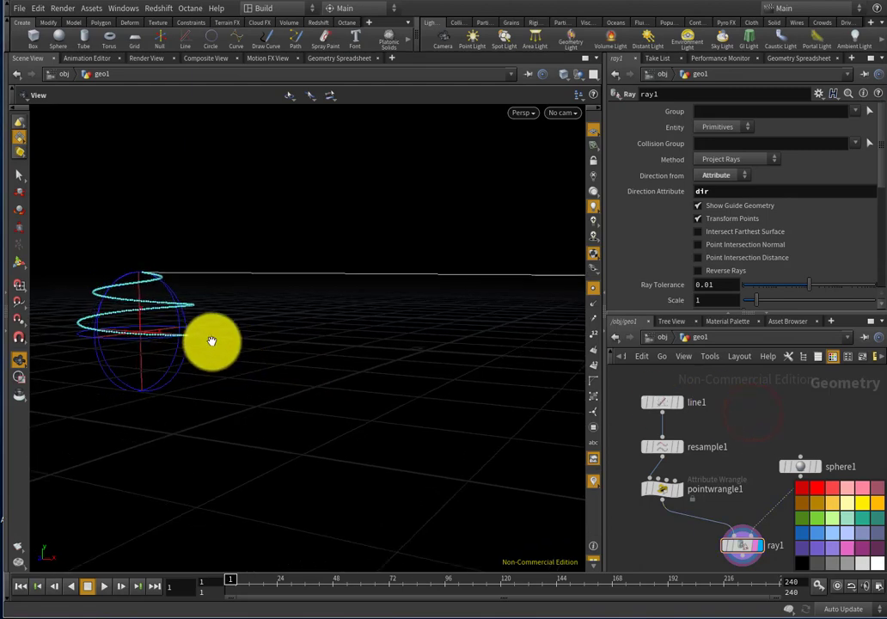
pyautogui.scroll(1, 181, 331)
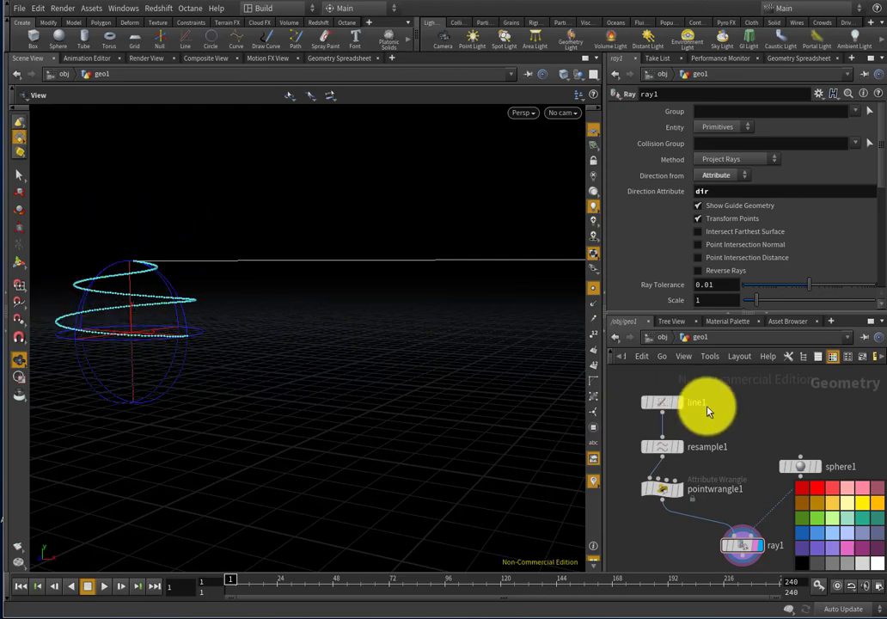
# Set the Length of line1 to the expression ch("../CONTROLLER/radius") * 2 - 0.02.
pyautogui.click(659, 401)
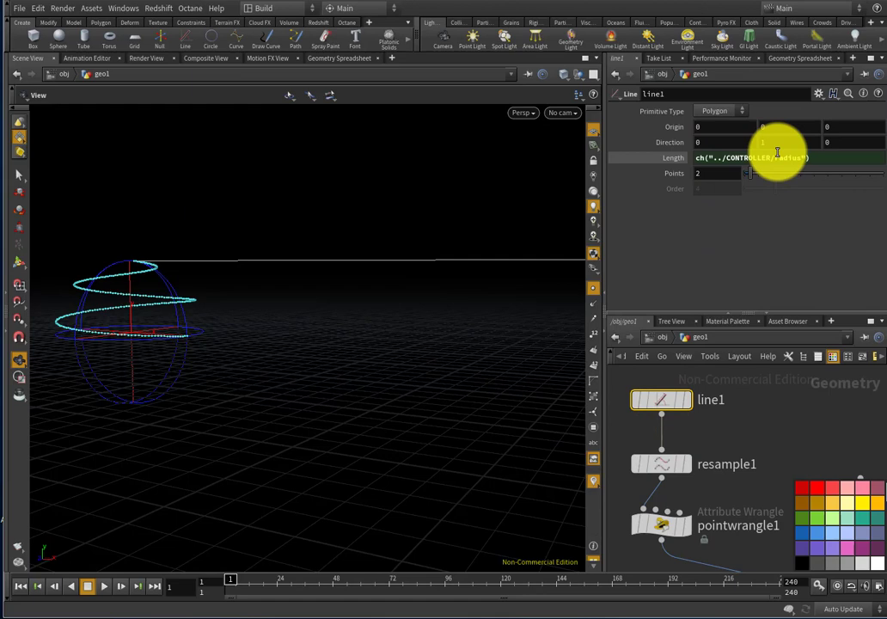
pyautogui.click(817, 163)
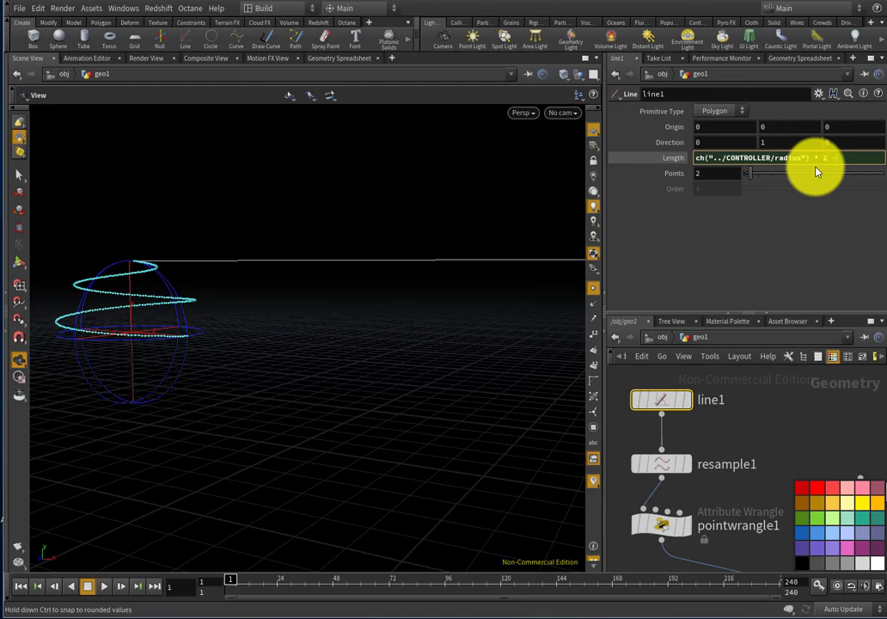
pyautogui.write('0.02')
pyautogui.press('Return')
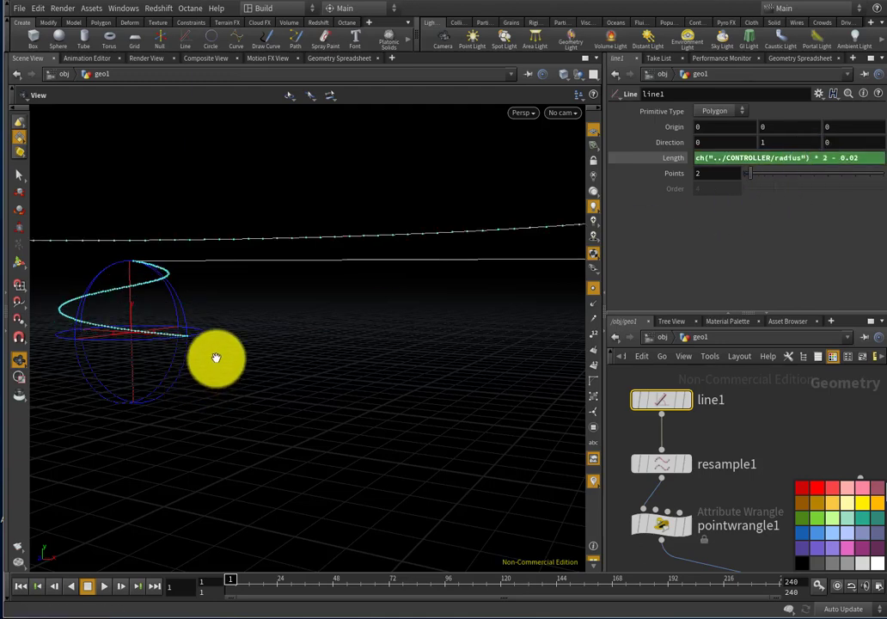
pyautogui.moveTo(214, 357); pyautogui.dragTo(276, 318)
# Check sphere1's Center Y value, and copy the radius parameter from the CONTROLLER null.
pyautogui.scroll(-5, 692, 432)
pyautogui.scroll(4, 735, 448)
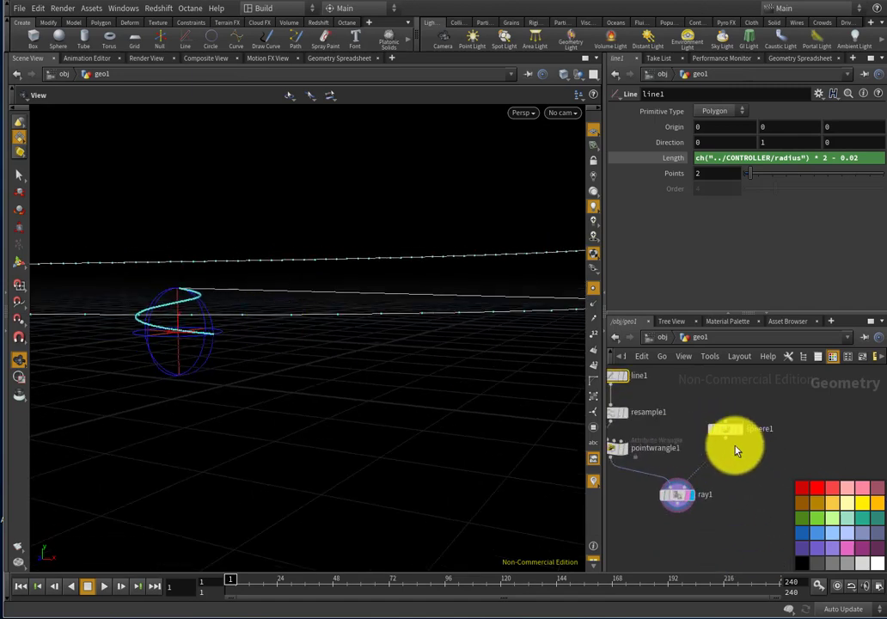
pyautogui.click(727, 425)
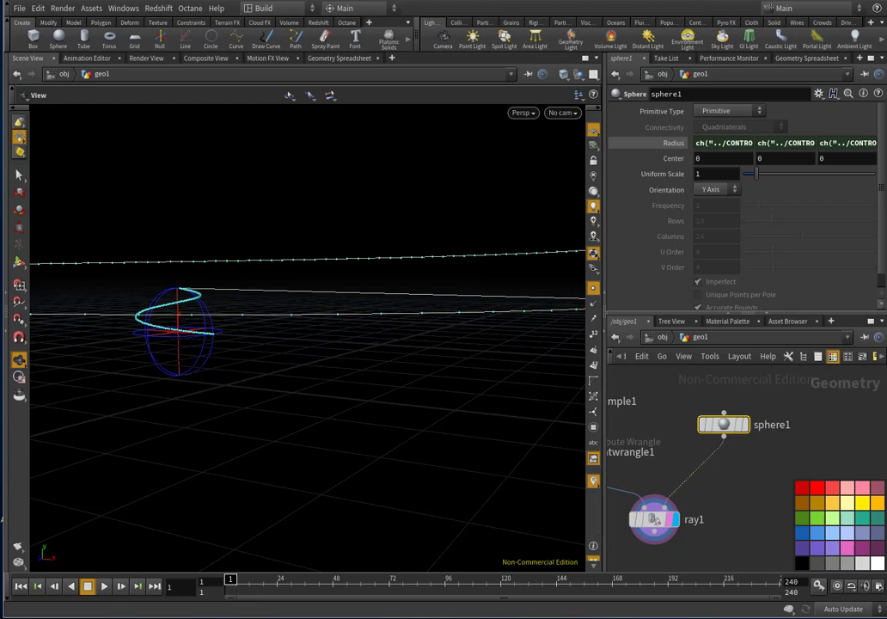
pyautogui.click(773, 158)
pyautogui.scroll(-3, 702, 419)
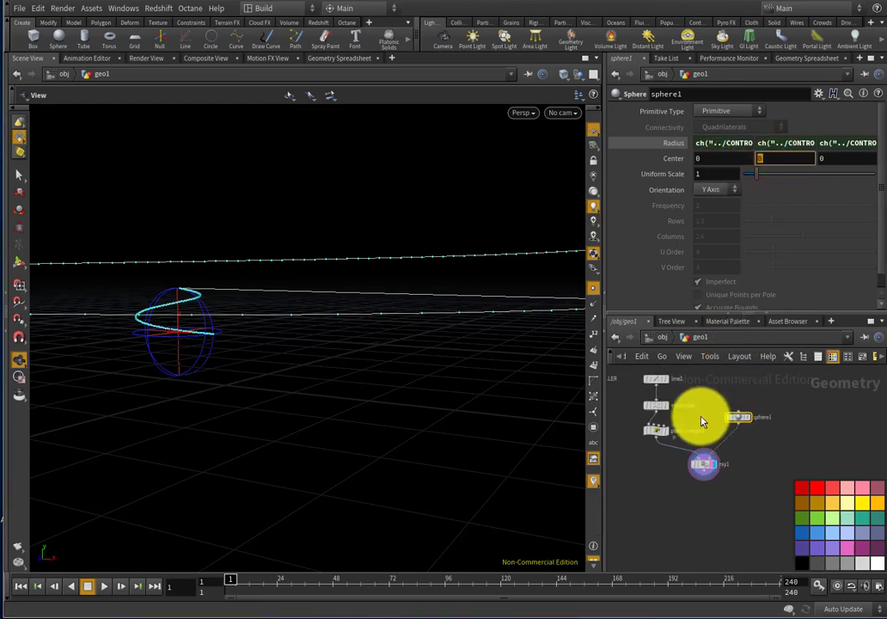
pyautogui.press('h')
pyautogui.click(618, 404)
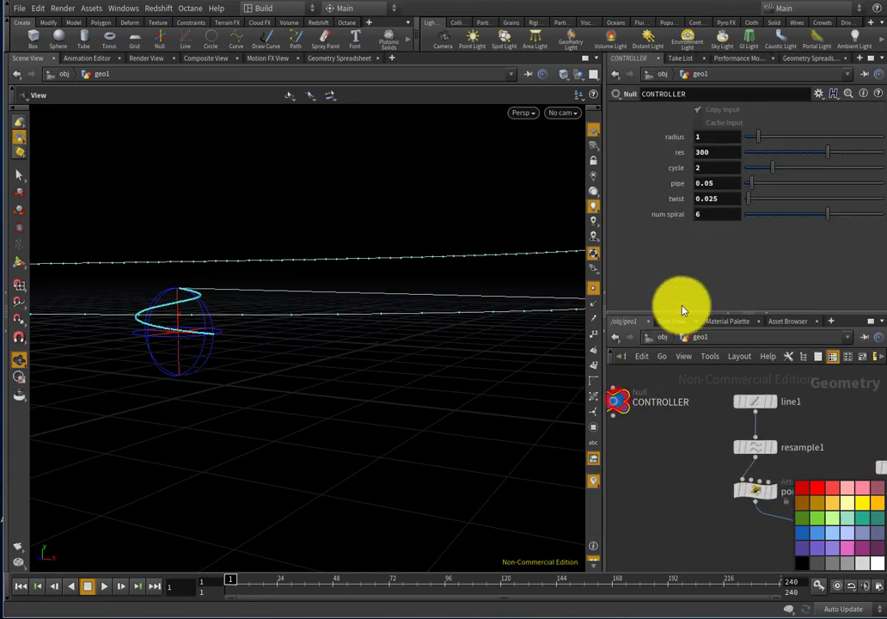
pyautogui.rightClick(710, 137)
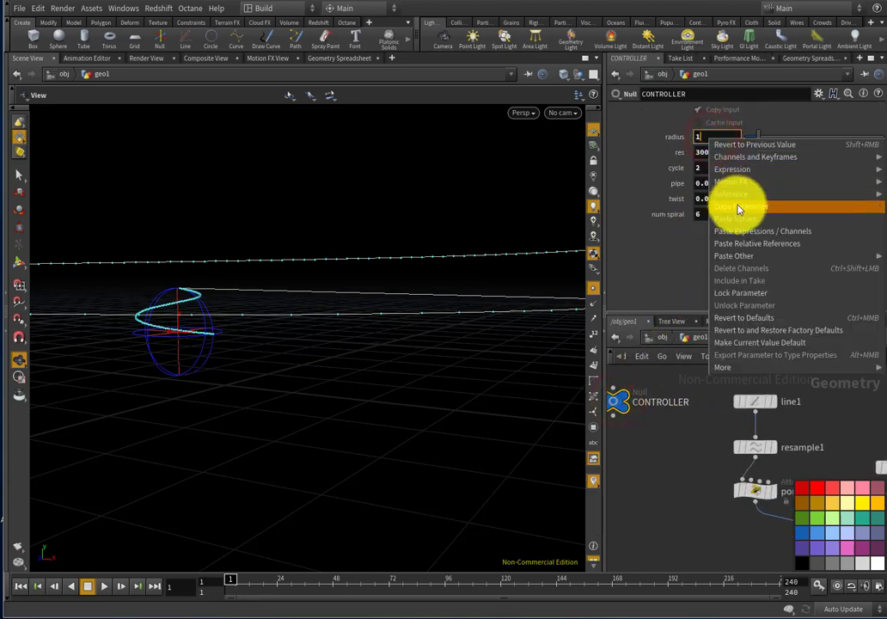
pyautogui.click(737, 208)
# Paste the copied CONTROLLER radius as a relative reference into the Center Y of sphere1.
pyautogui.scroll(-2, 634, 396)
pyautogui.scroll(4, 664, 415)
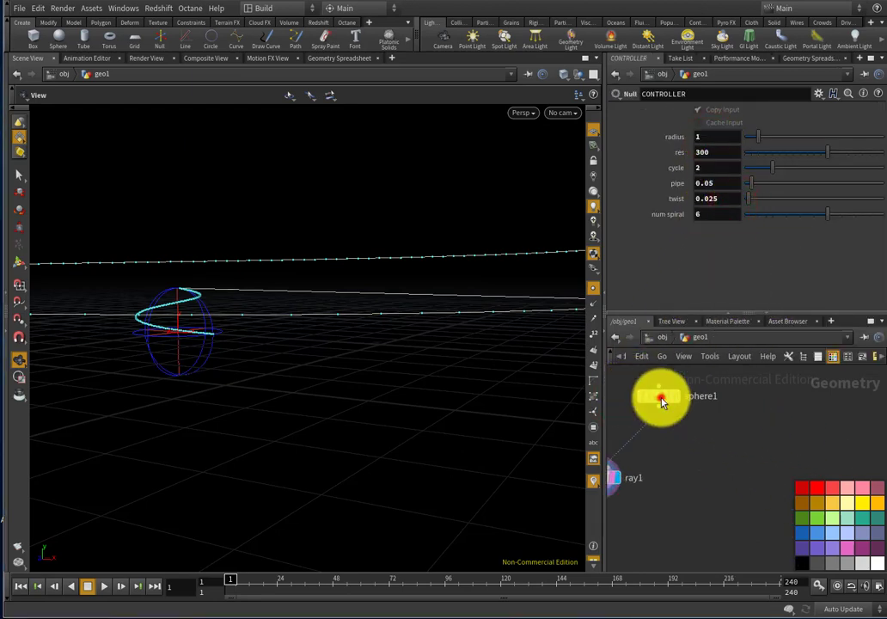
pyautogui.click(661, 400)
pyautogui.rightClick(765, 159)
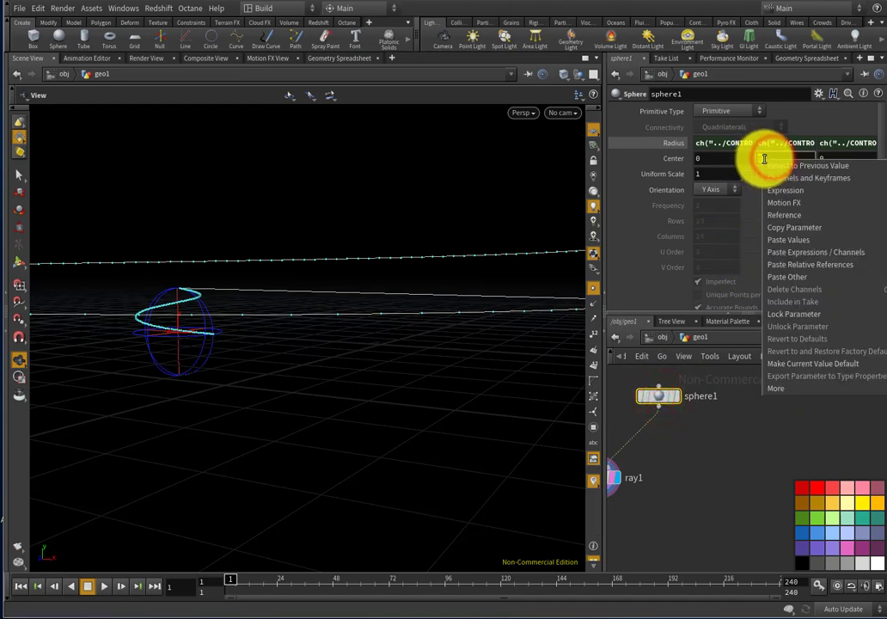
pyautogui.click(810, 276)
pyautogui.press('Return')
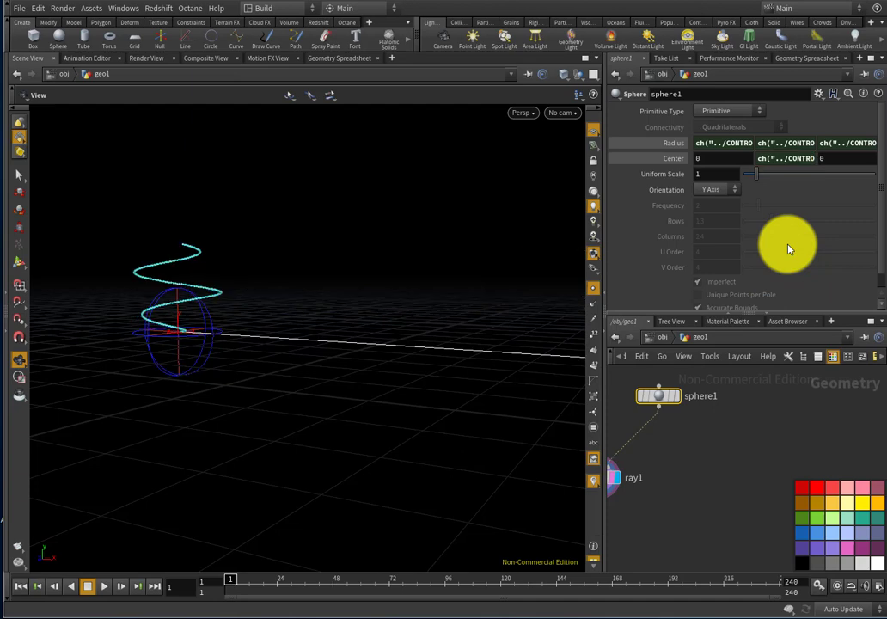
# Examine the spiral's shape from several angles and check the evaluated Center and Radius values of sphere1.
pyautogui.scroll(-1, 263, 332)
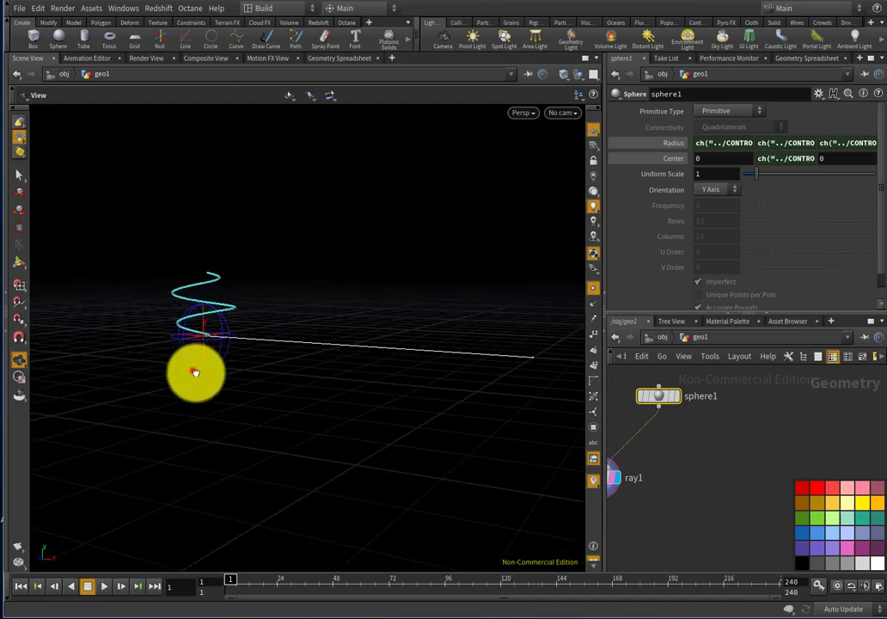
pyautogui.moveTo(193, 370); pyautogui.dragTo(271, 370)
pyautogui.scroll(5, 270, 366)
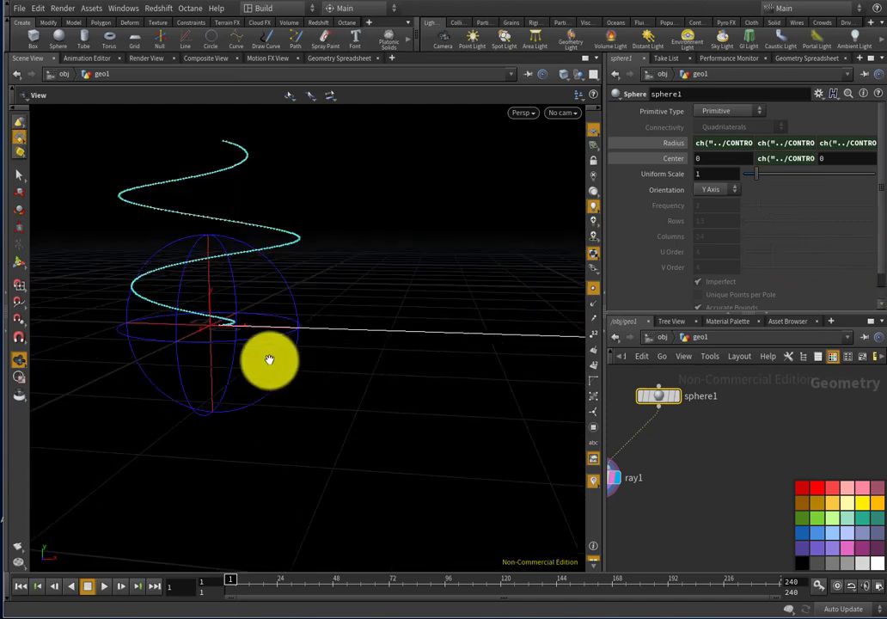
pyautogui.click(672, 157)
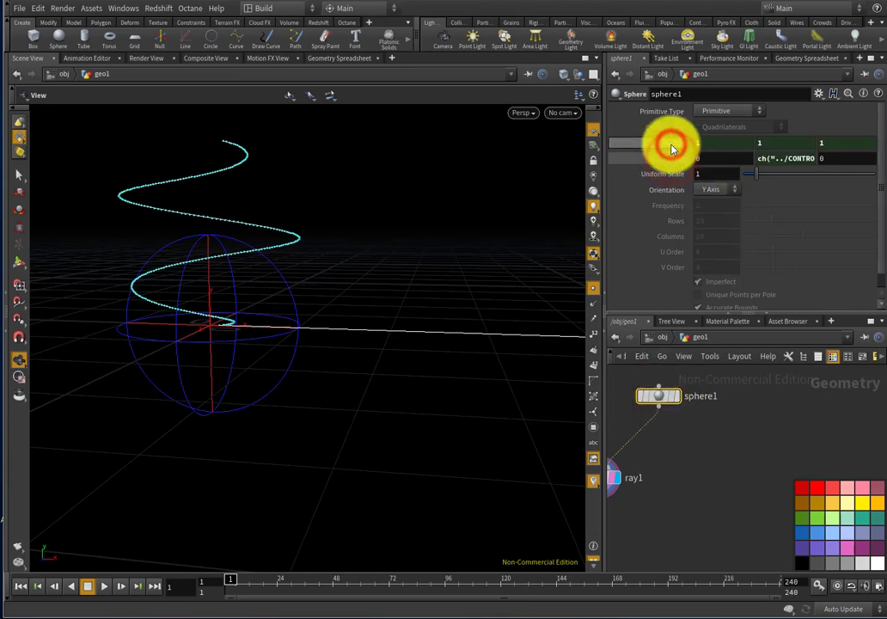
pyautogui.click(672, 145)
pyautogui.moveTo(343, 327); pyautogui.dragTo(482, 395)
# Set the Origin Y of line1 to 0.01.
pyautogui.press('h')
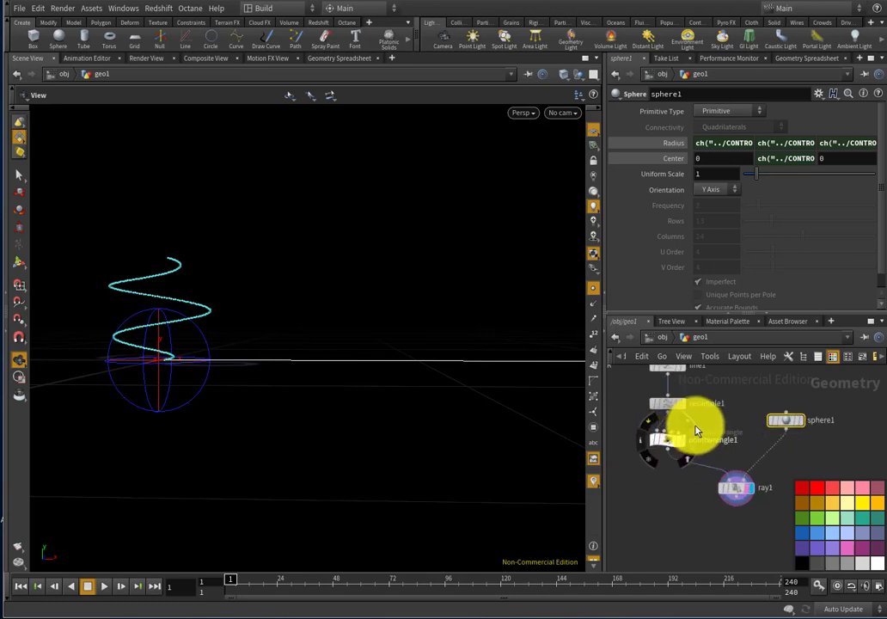
pyautogui.scroll(2, 696, 417)
pyautogui.moveTo(653, 409); pyautogui.dragTo(683, 432, button='middle')
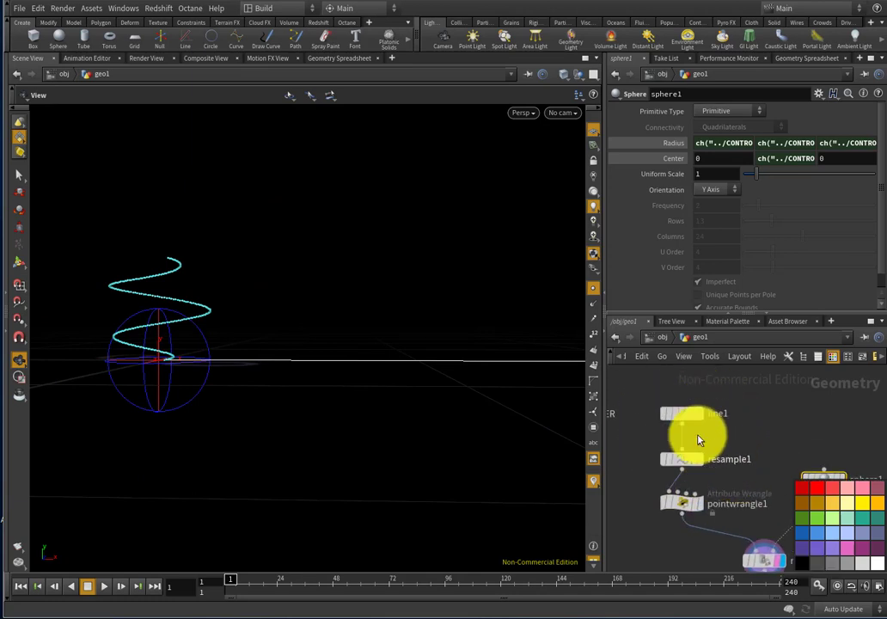
pyautogui.click(681, 412)
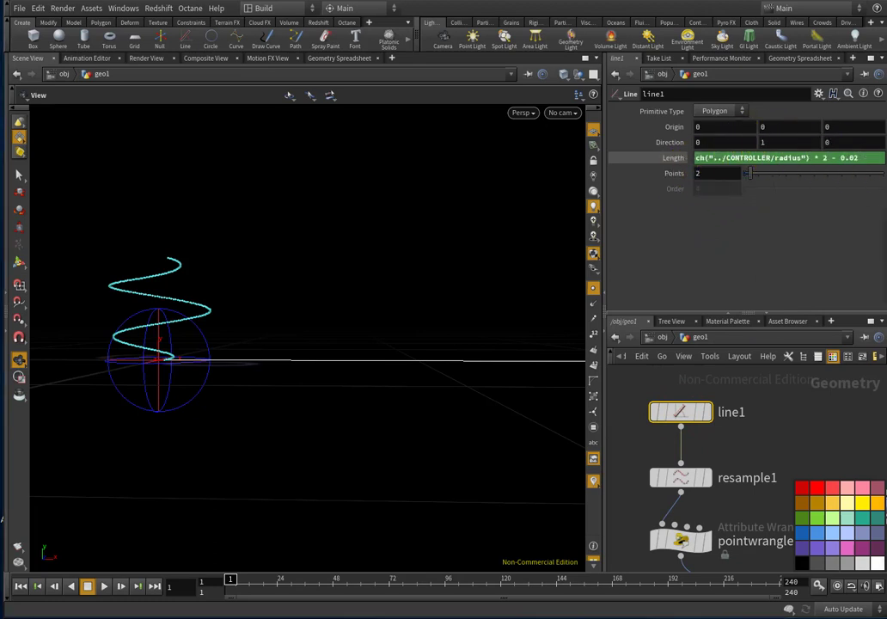
pyautogui.click(774, 129)
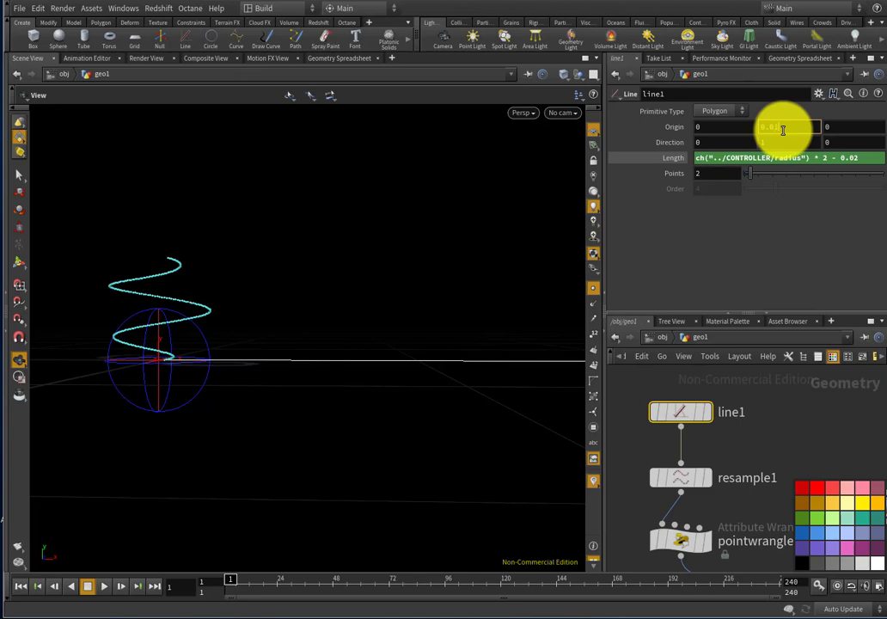
pyautogui.moveTo(295, 380); pyautogui.dragTo(227, 317)
pyautogui.scroll(-5, 776, 392)
pyautogui.scroll(4, 842, 443)
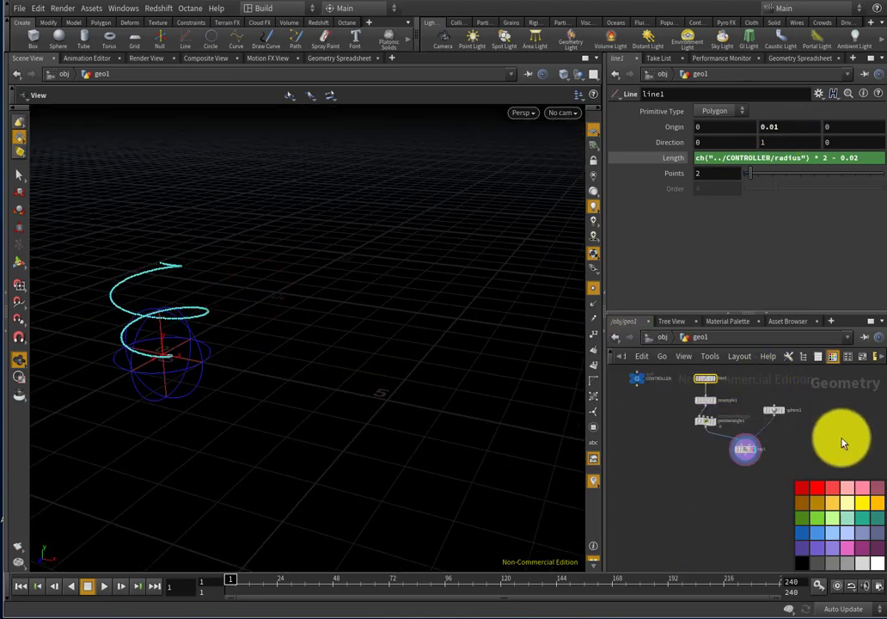
# Display sphere1 on its own, and display ray1 again to examine the projected spiral around the full sphere.
pyautogui.click(738, 388)
pyautogui.moveTo(320, 353); pyautogui.dragTo(404, 372)
pyautogui.scroll(3, 648, 453)
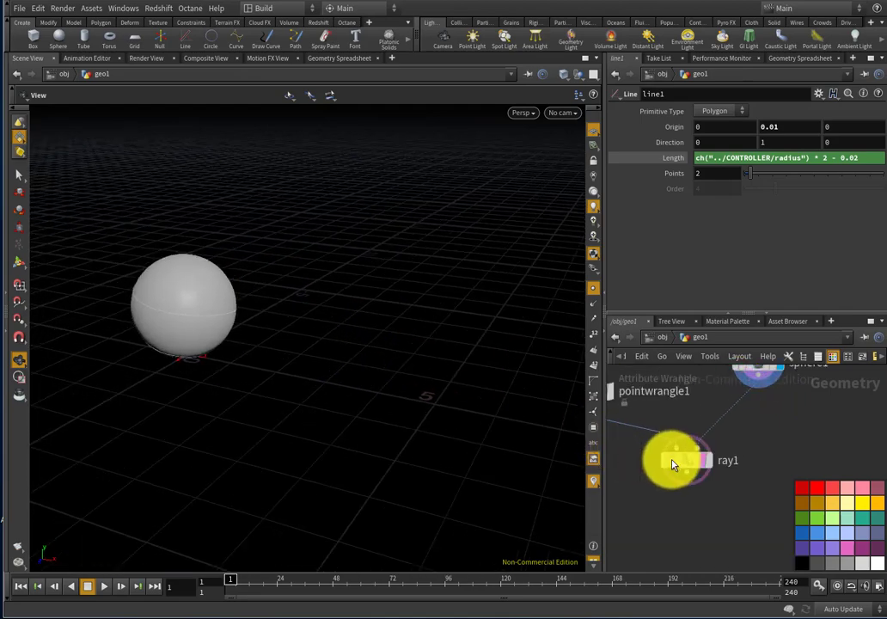
pyautogui.click(711, 464)
pyautogui.moveTo(218, 382); pyautogui.dragTo(149, 277)
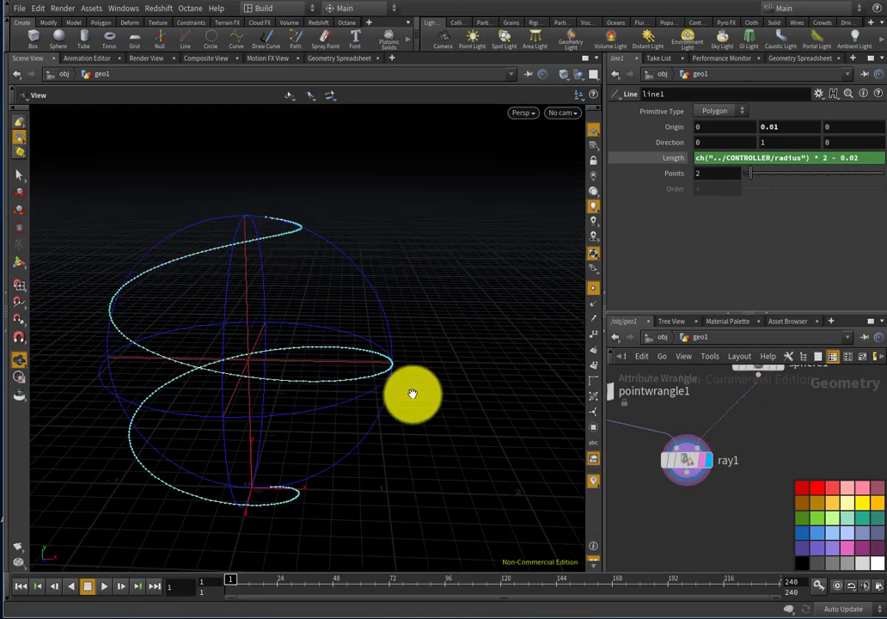
pyautogui.moveTo(146, 417); pyautogui.dragTo(271, 488)
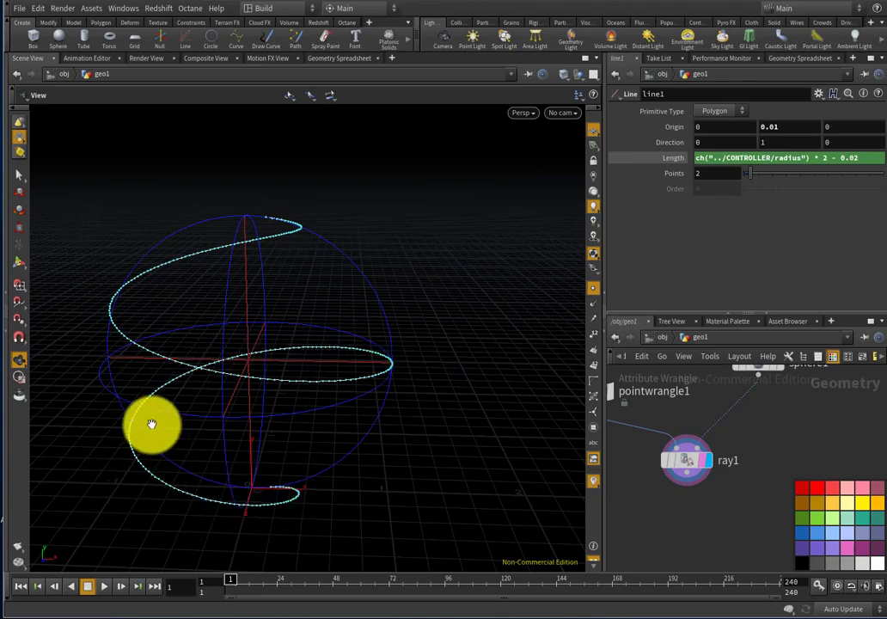
pyautogui.moveTo(155, 424); pyautogui.dragTo(311, 257)
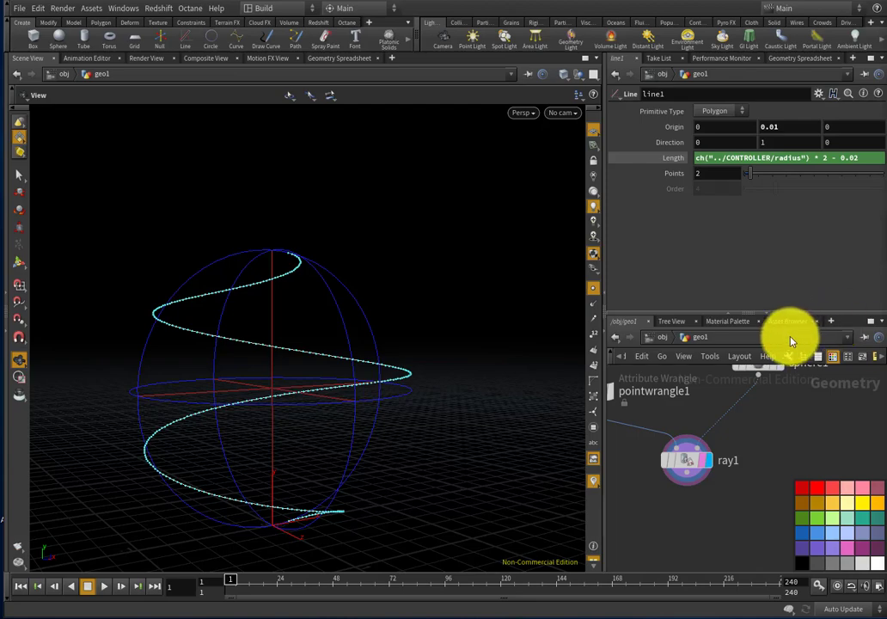
# Turn on the display of point normals in the viewport.
pyautogui.scroll(-3, 660, 390)
pyautogui.scroll(1, 678, 422)
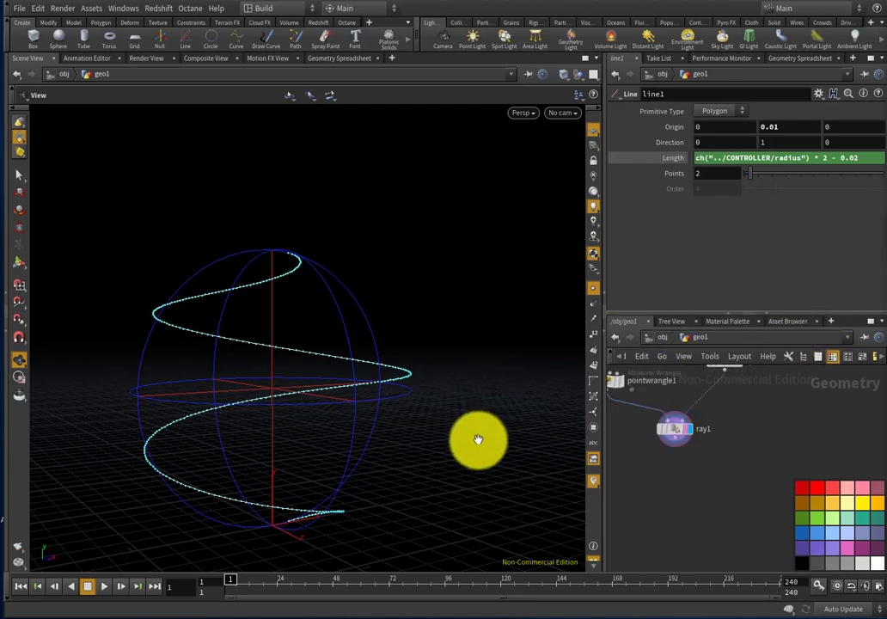
pyautogui.click(593, 306)
pyautogui.moveTo(362, 377); pyautogui.dragTo(352, 371)
pyautogui.scroll(5, 376, 377)
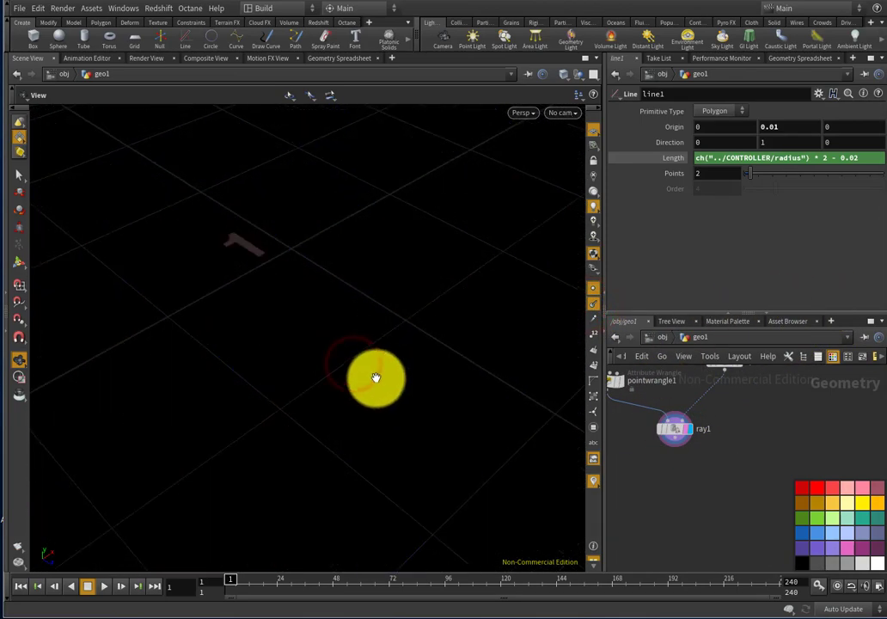
# Examine the points along the projected spiral up close and from several angles for normals.
pyautogui.scroll(-2, 380, 375)
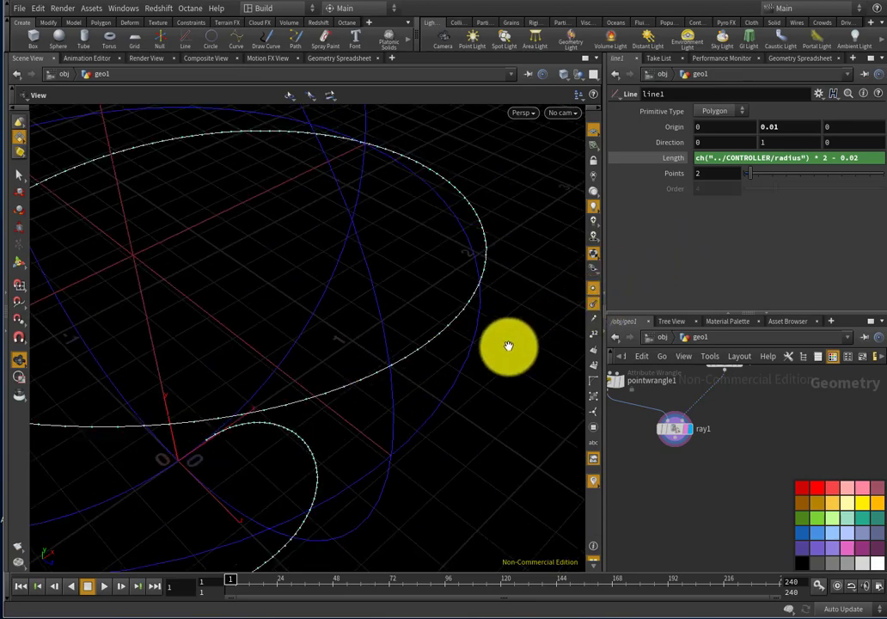
pyautogui.moveTo(493, 357); pyautogui.dragTo(473, 338)
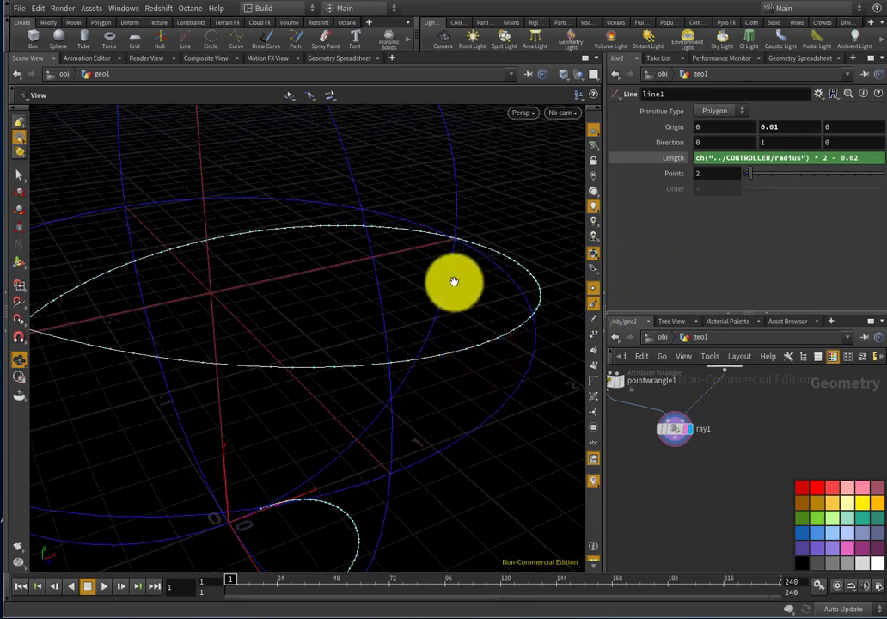
pyautogui.scroll(-4, 456, 284)
pyautogui.scroll(2, 460, 299)
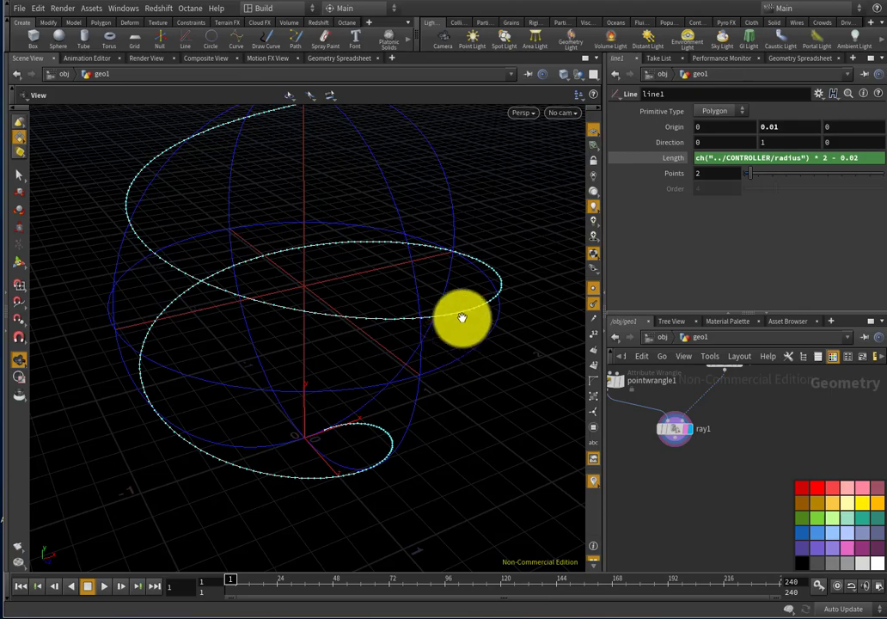
pyautogui.scroll(4, 461, 316)
pyautogui.scroll(-4, 387, 352)
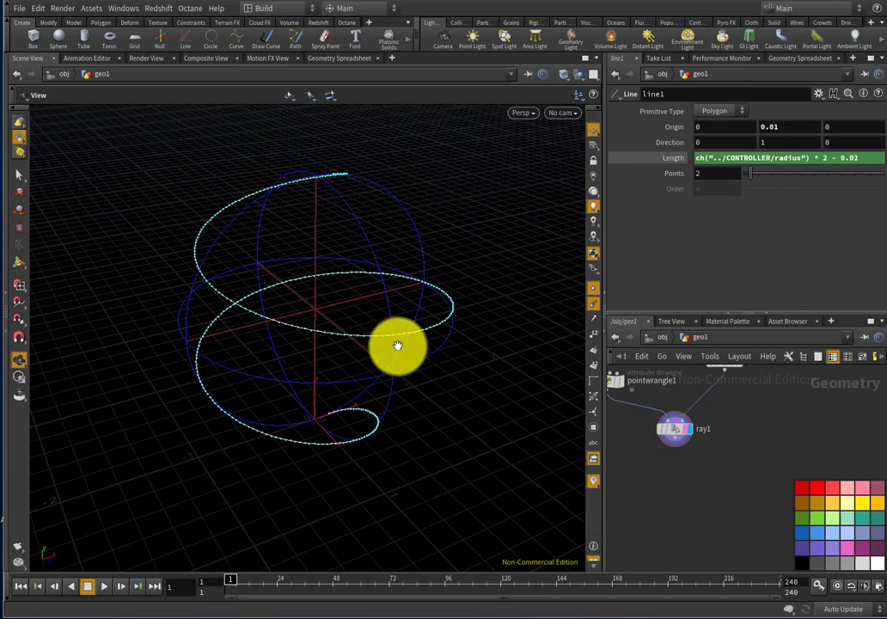
pyautogui.scroll(2, 345, 336)
pyautogui.moveTo(283, 333); pyautogui.dragTo(334, 327)
pyautogui.moveTo(285, 327); pyautogui.dragTo(375, 334, button='middle')
pyautogui.scroll(3, 375, 334)
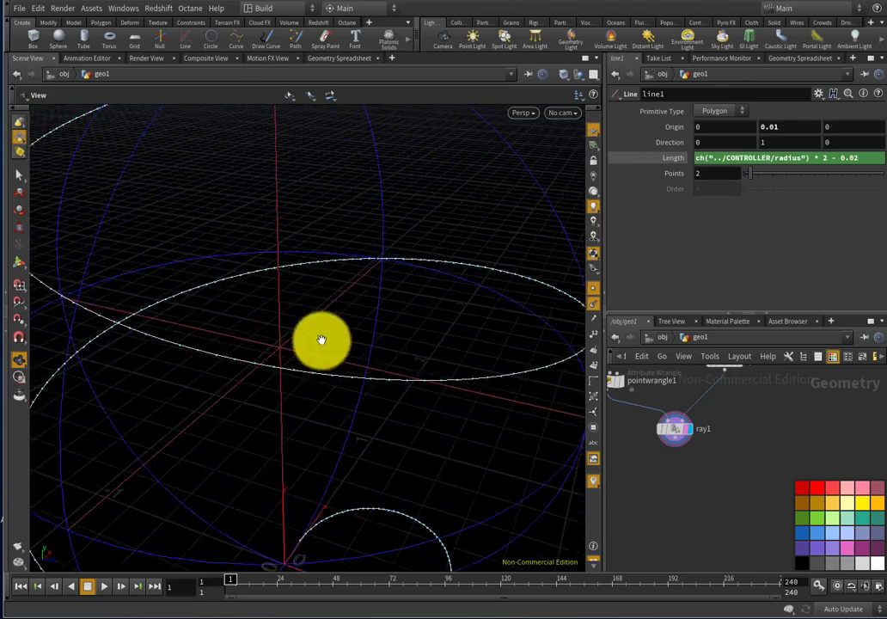
pyautogui.scroll(-3, 321, 341)
pyautogui.moveTo(327, 332); pyautogui.dragTo(299, 361)
pyautogui.scroll(3, 299, 360)
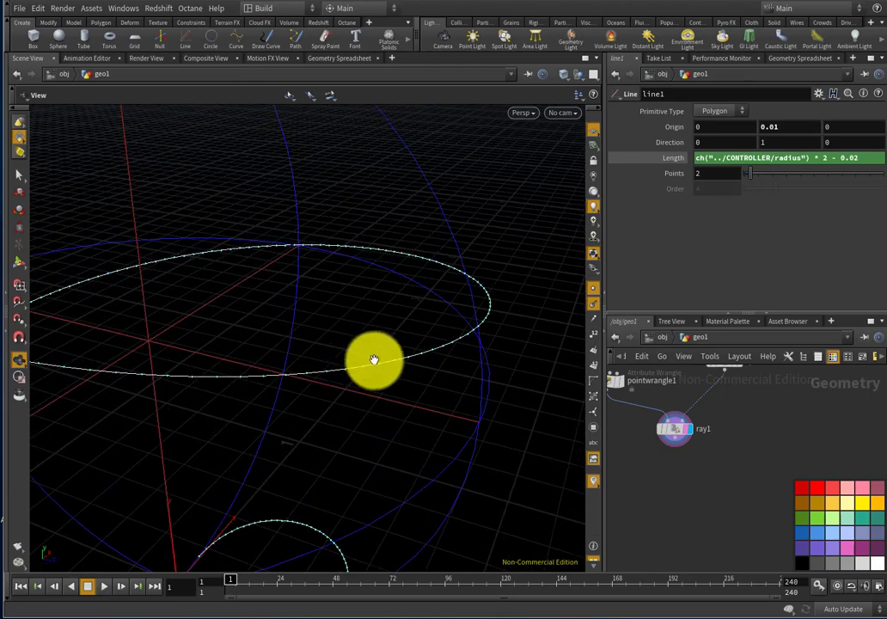
pyautogui.scroll(3, 374, 359)
pyautogui.scroll(-3, 389, 368)
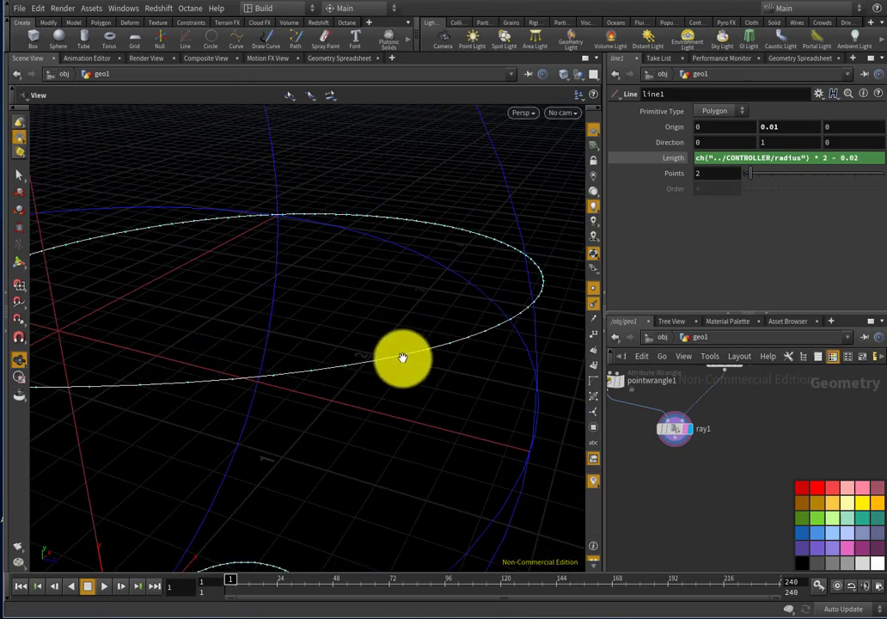
pyautogui.scroll(-2, 402, 357)
pyautogui.scroll(1, 404, 354)
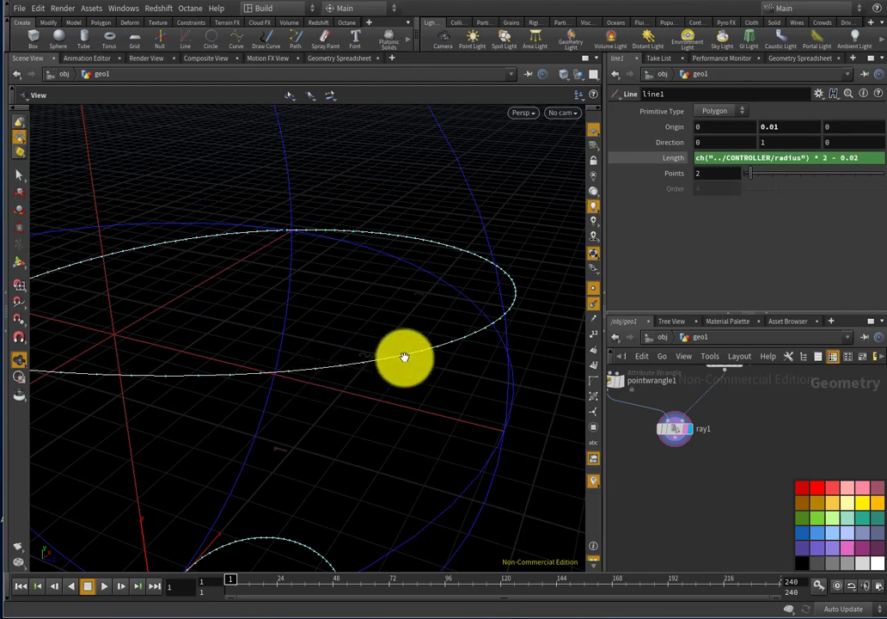
pyautogui.moveTo(405, 357); pyautogui.dragTo(293, 379)
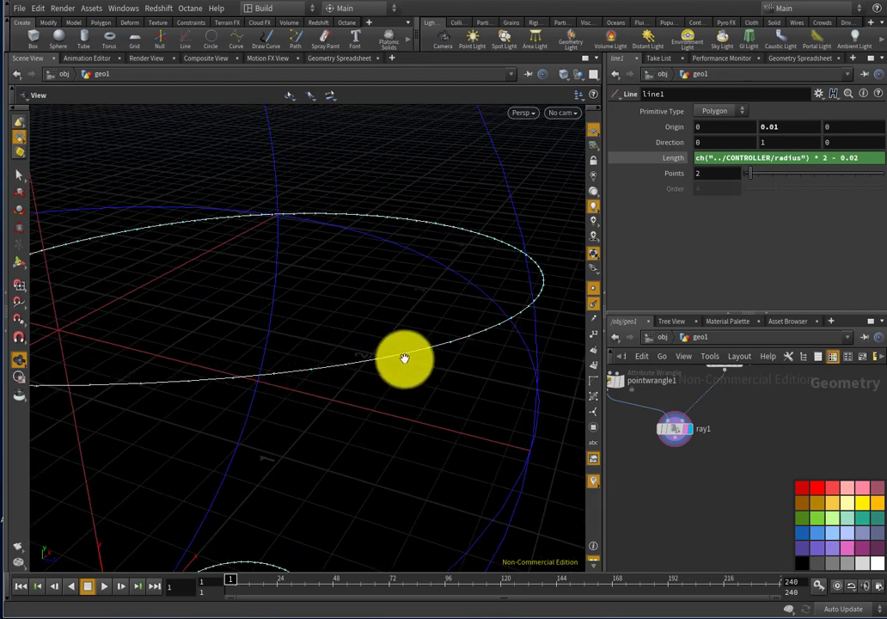
pyautogui.moveTo(308, 374); pyautogui.dragTo(350, 321)
pyautogui.scroll(3, 357, 320)
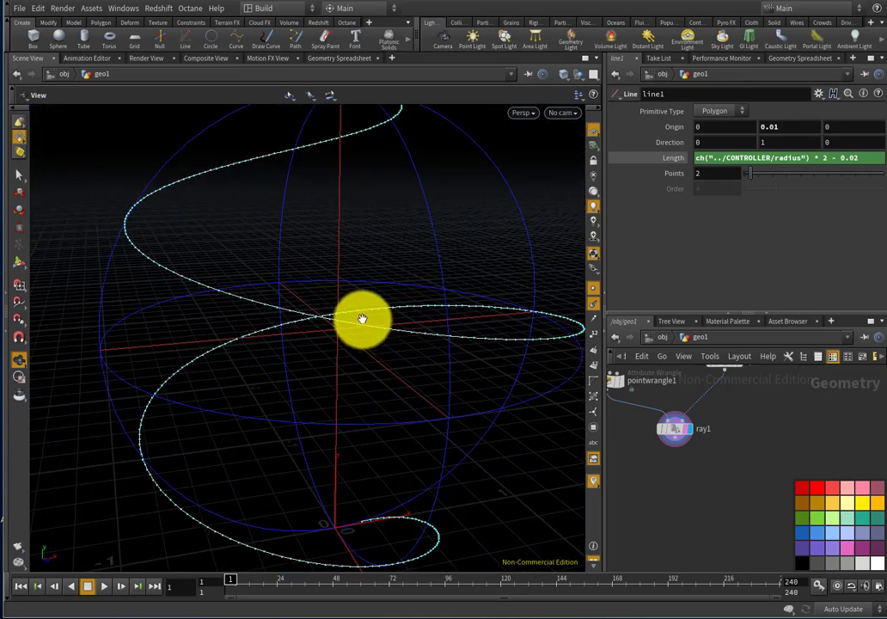
pyautogui.scroll(-5, 363, 319)
pyautogui.scroll(1, 686, 446)
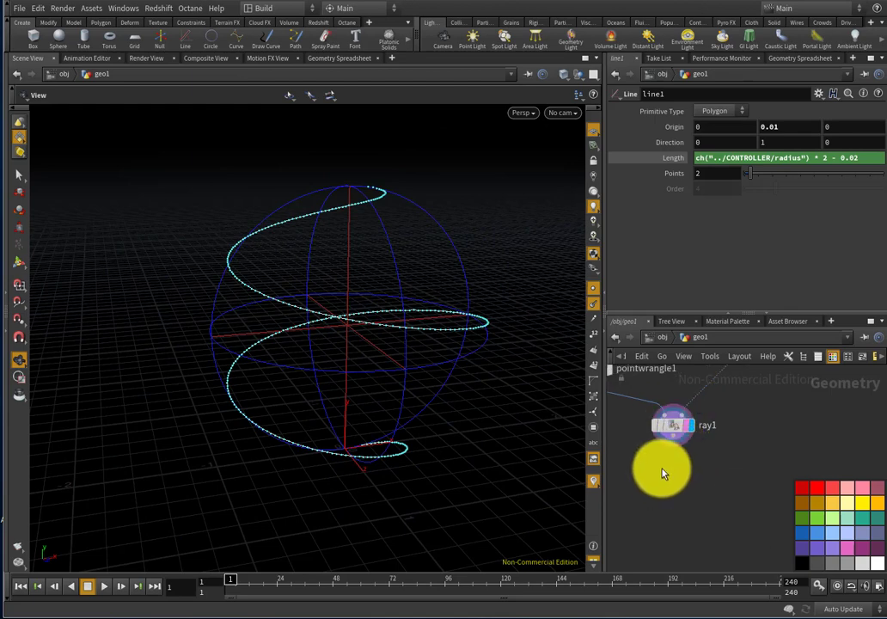
# Add a PolyFrame node below ray1, connect it to ray1's output and display its result.
pyautogui.press('Tab')
pyautogui.click(637, 462)
pyautogui.scroll(2, 671, 466)
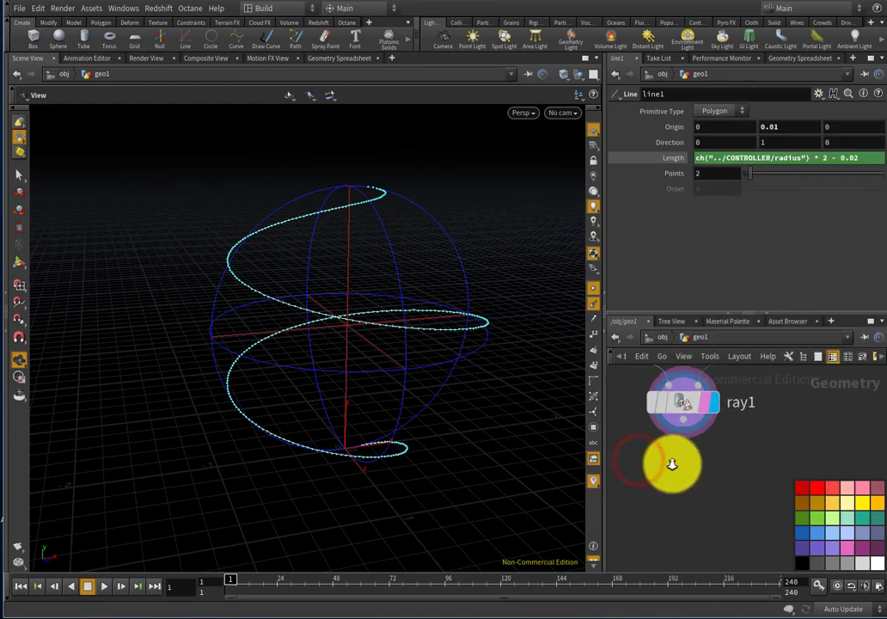
pyautogui.press('Tab')
pyautogui.write('pol')
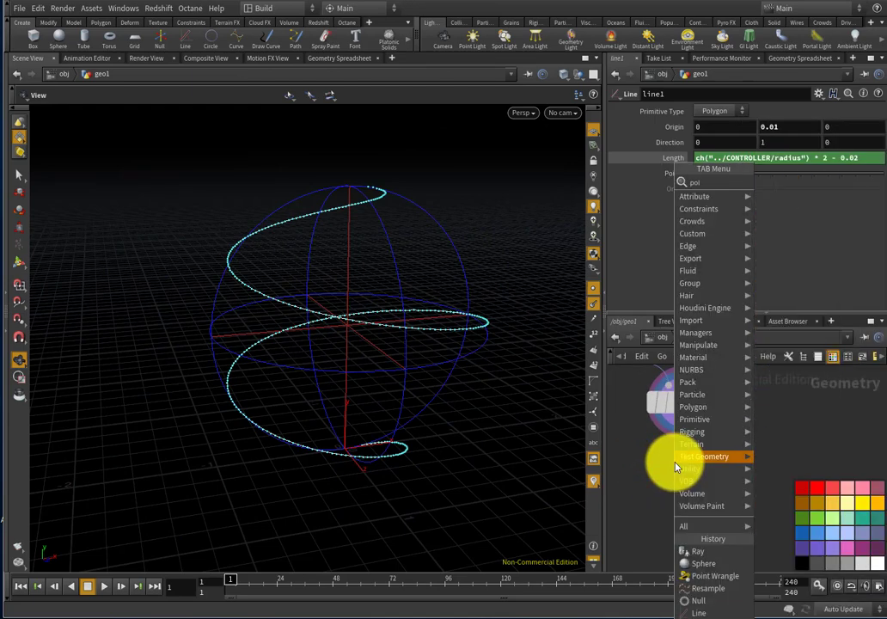
pyautogui.write('yframe')
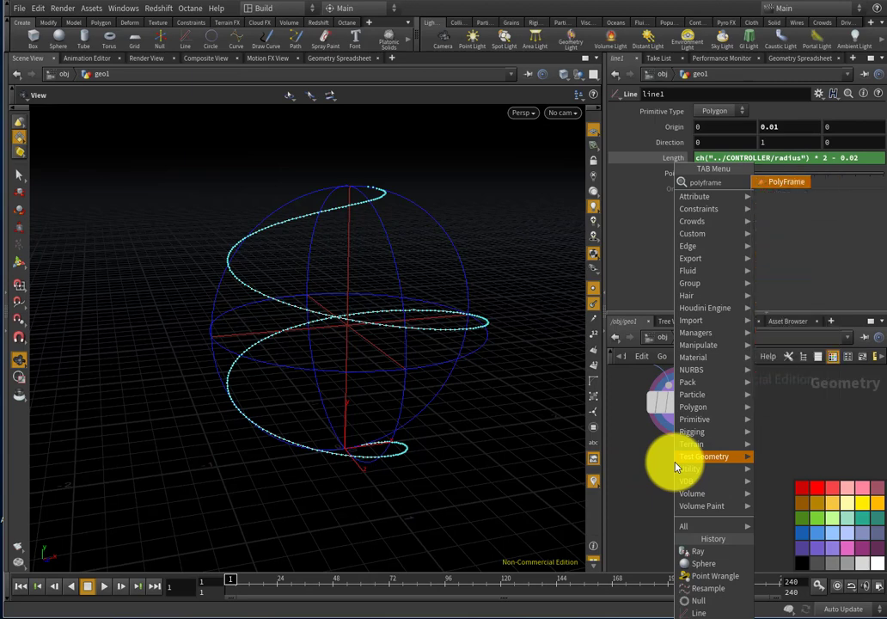
pyautogui.press('Return')
pyautogui.scroll(2, 679, 428)
pyautogui.moveTo(680, 471)
pyautogui.mouseDown()
pyautogui.moveTo(679, 428)
pyautogui.moveTo(688, 469)
pyautogui.mouseUp()
pyautogui.click(686, 473)
pyautogui.click(734, 499)
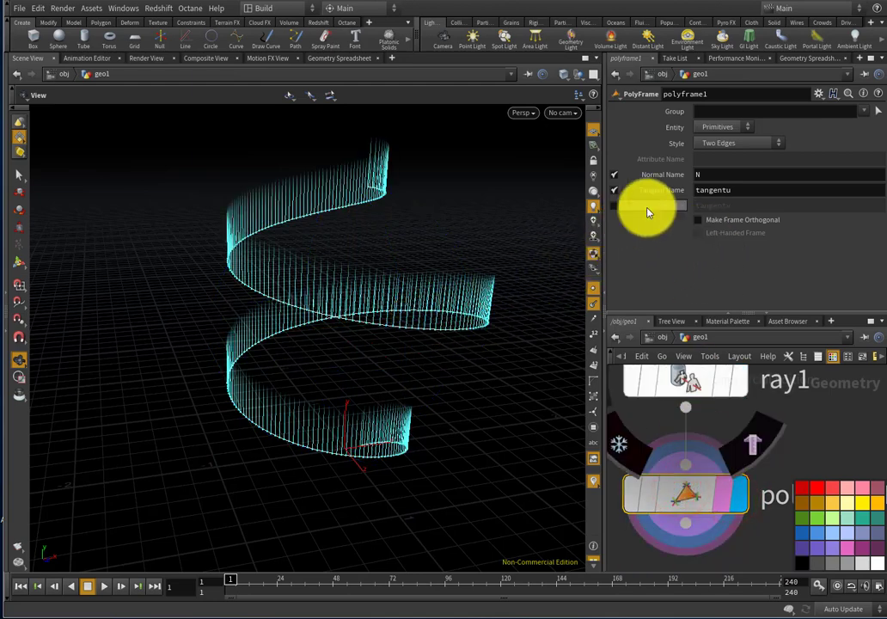
# Disable Normal Name on polyframe1 and set its Tangent Name to N, checking the tangent directions along the spiral.
pyautogui.click(615, 177)
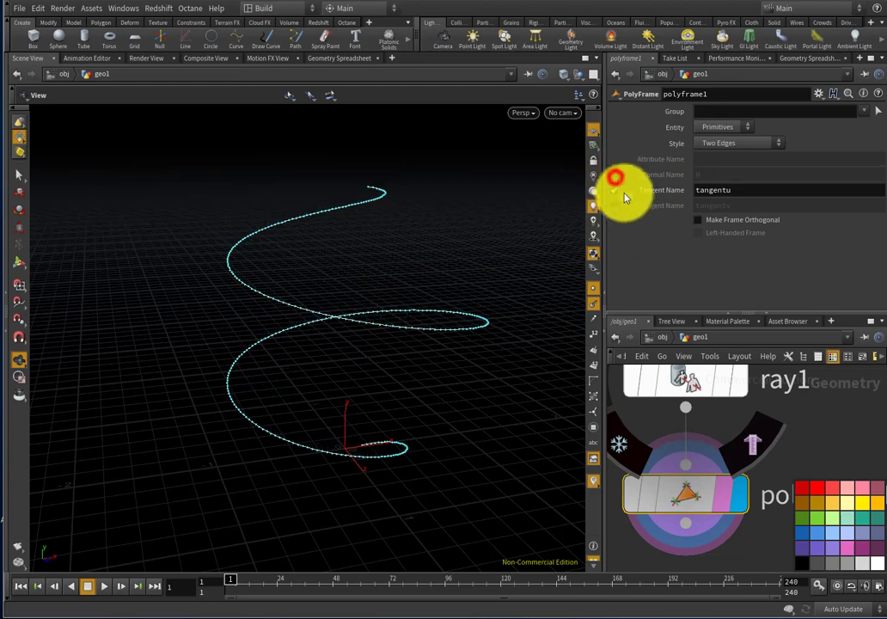
pyautogui.click(738, 195)
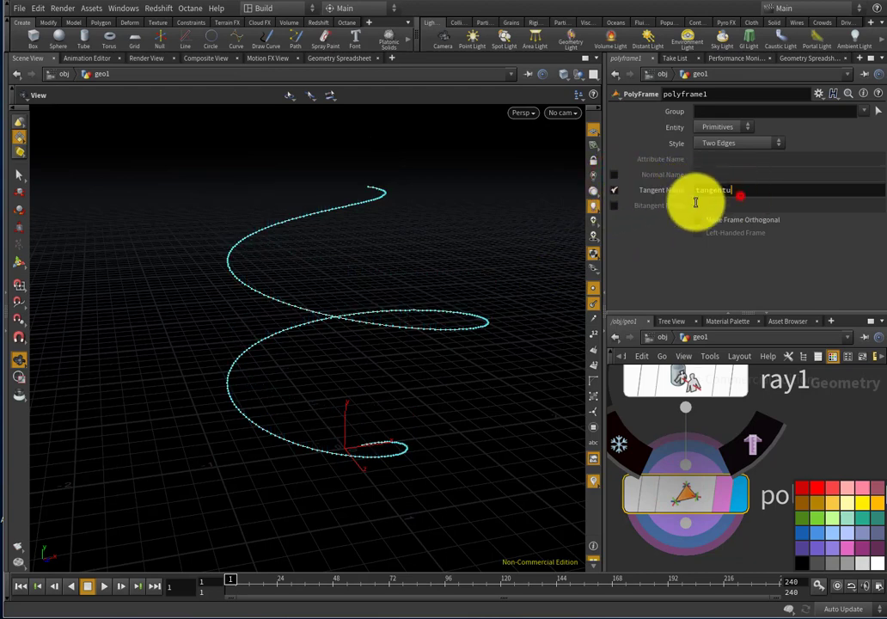
pyautogui.write('N')
pyautogui.press('Return')
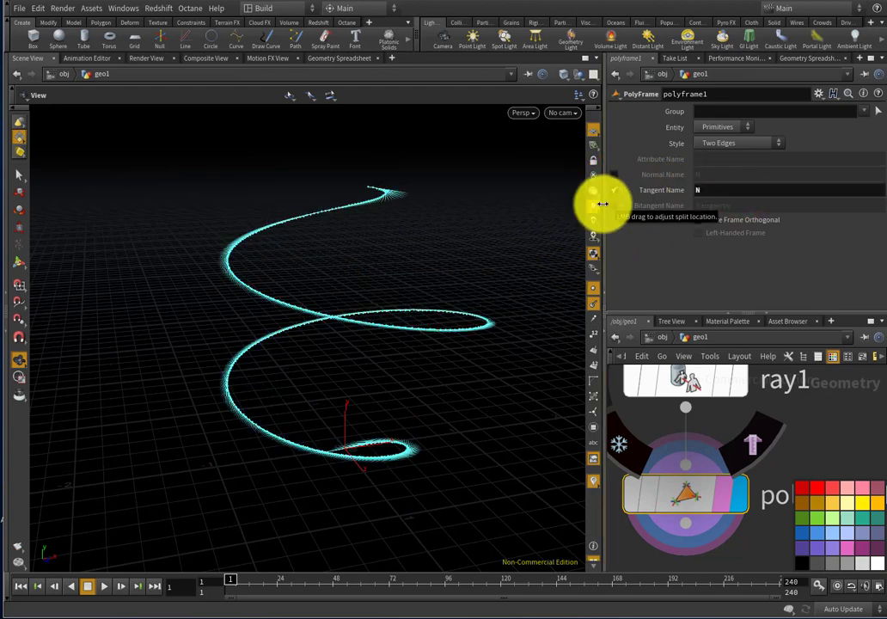
pyautogui.moveTo(317, 310); pyautogui.dragTo(349, 347)
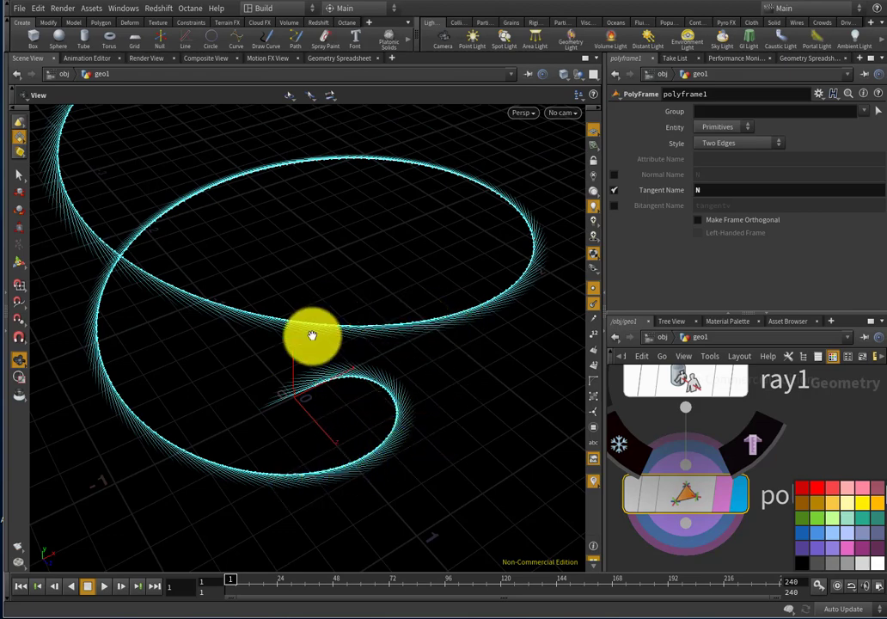
pyautogui.moveTo(338, 345); pyautogui.dragTo(337, 341)
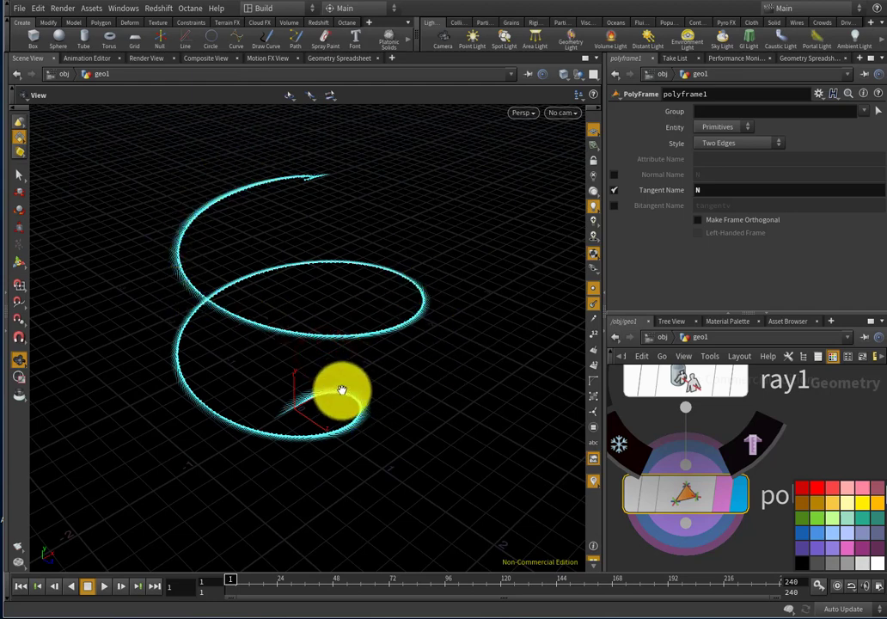
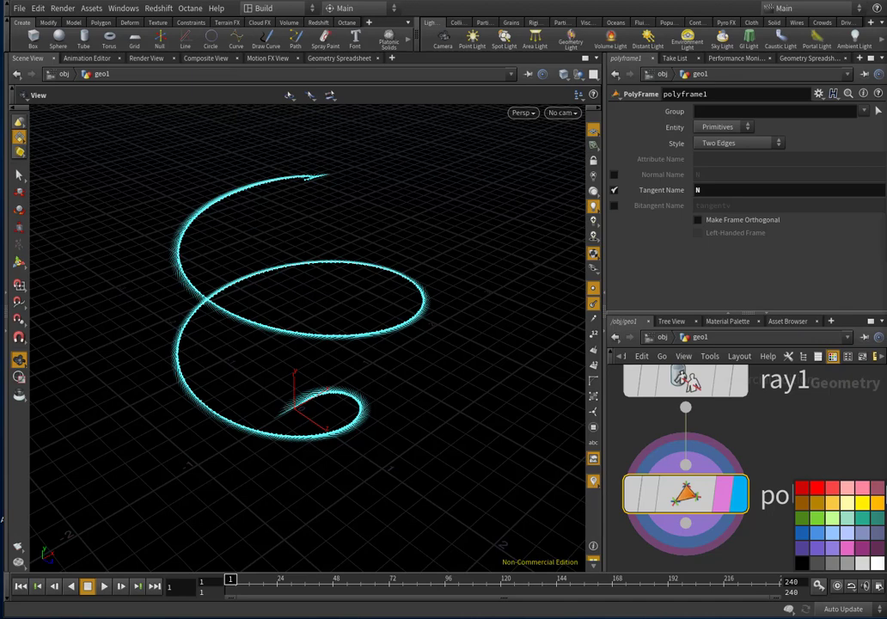
pyautogui.scroll(-5, 791, 414)
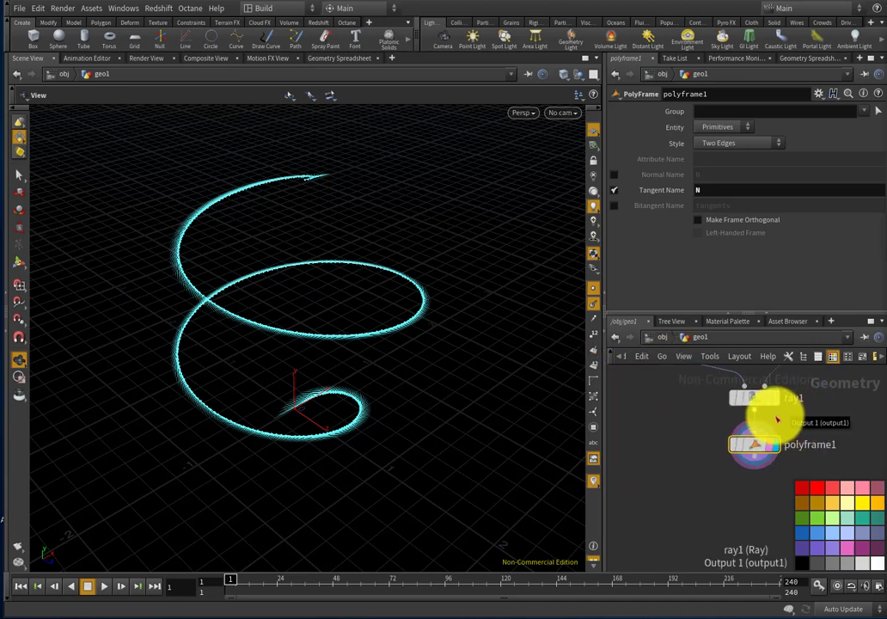
pyautogui.moveTo(309, 220); pyautogui.dragTo(253, 159)
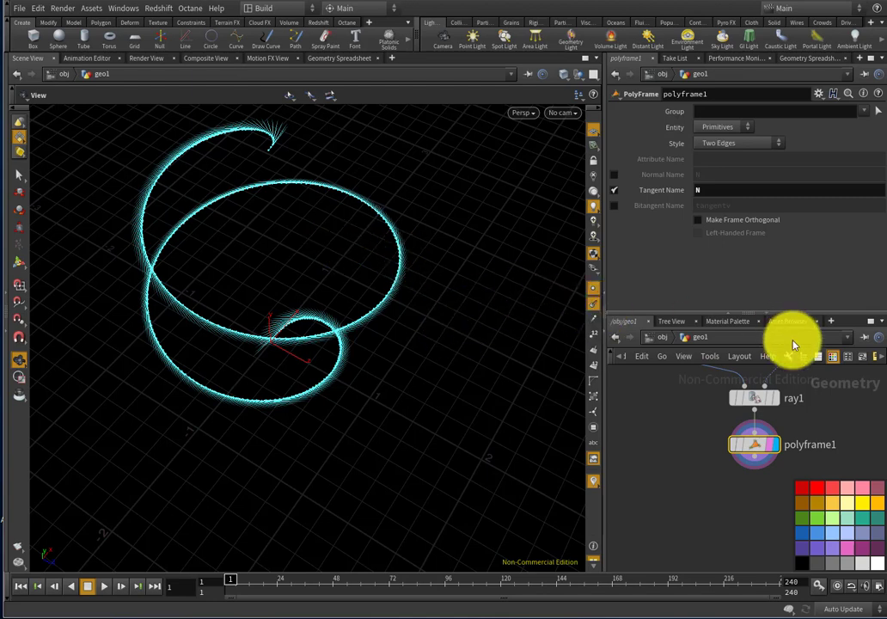
# Add a Circle node in free space beside the ray1 and polyframe1 nodes.
pyautogui.scroll(-2, 731, 422)
pyautogui.press('Tab')
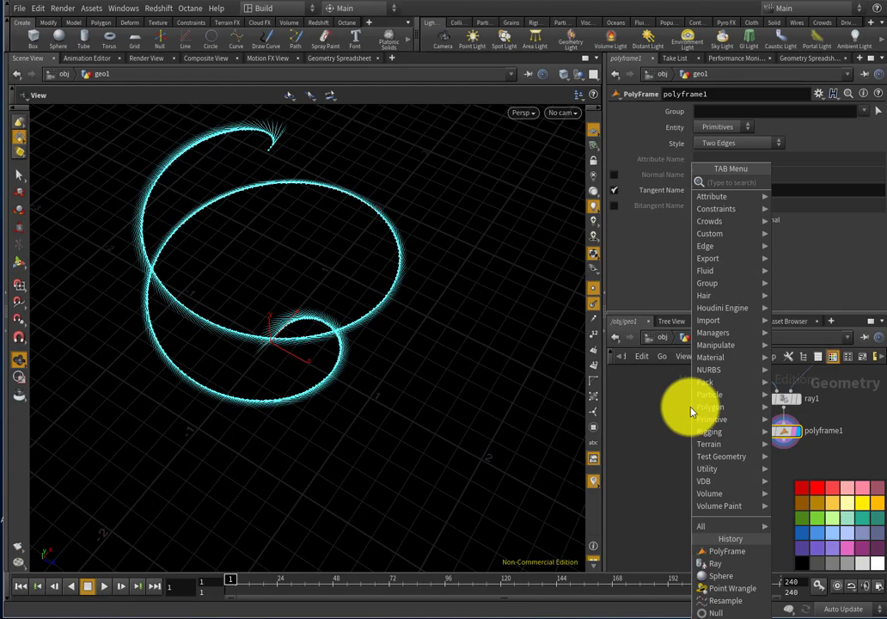
pyautogui.write('circ')
pyautogui.press('Return')
pyautogui.click(690, 409)
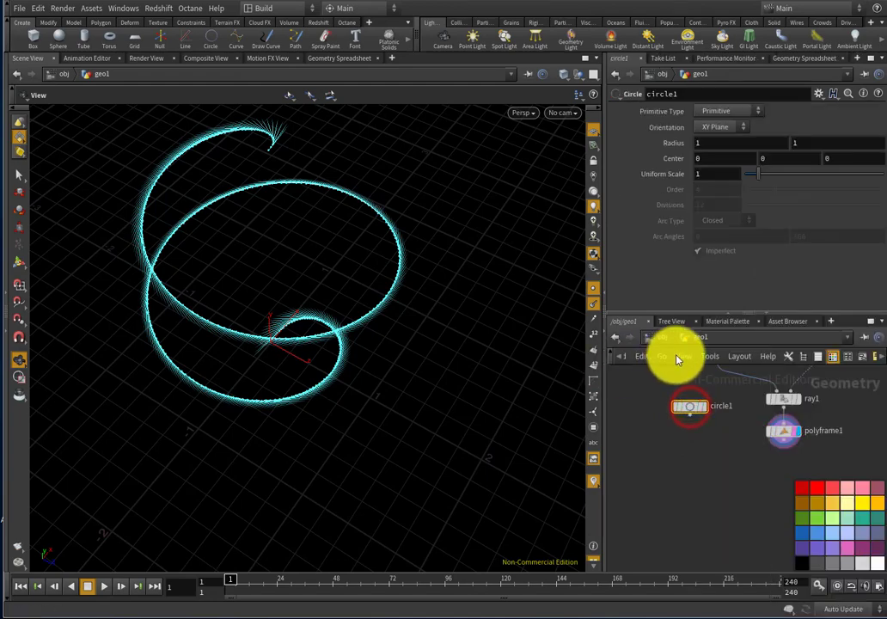
pyautogui.keyDown('alt'); pyautogui.moveTo(449, 410); pyautogui.dragTo(303, 420); pyautogui.keyUp('alt')
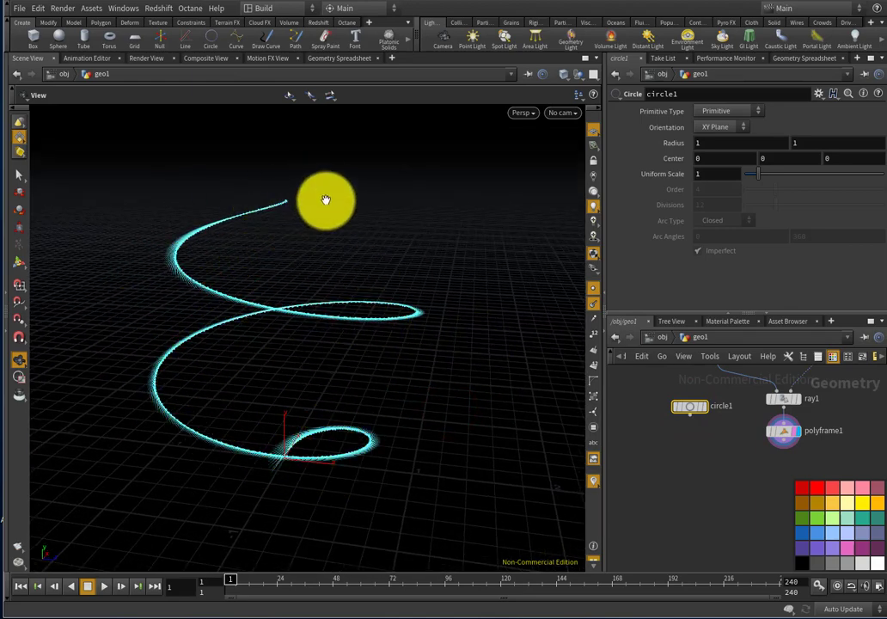
pyautogui.scroll(3, 684, 406)
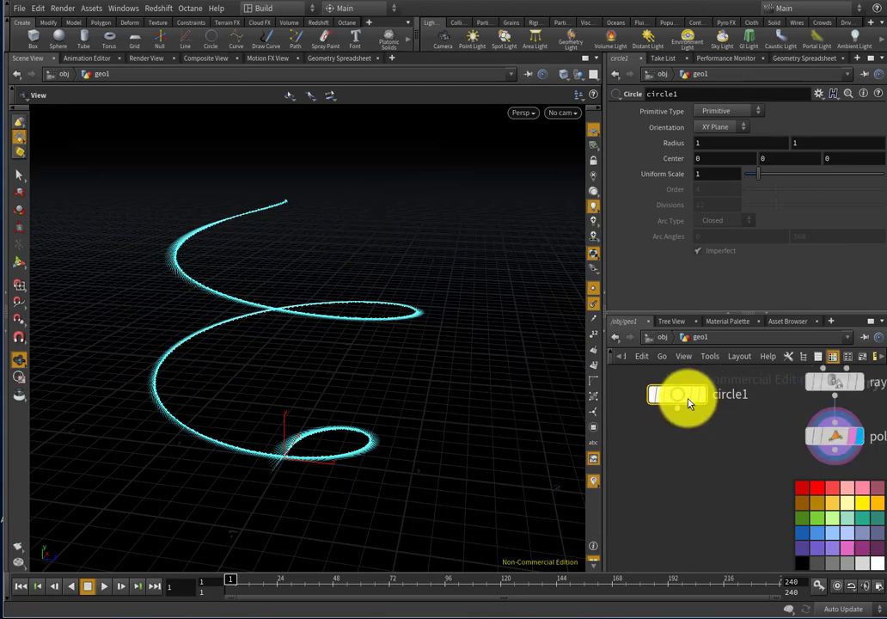
pyautogui.moveTo(686, 402); pyautogui.dragTo(653, 425)
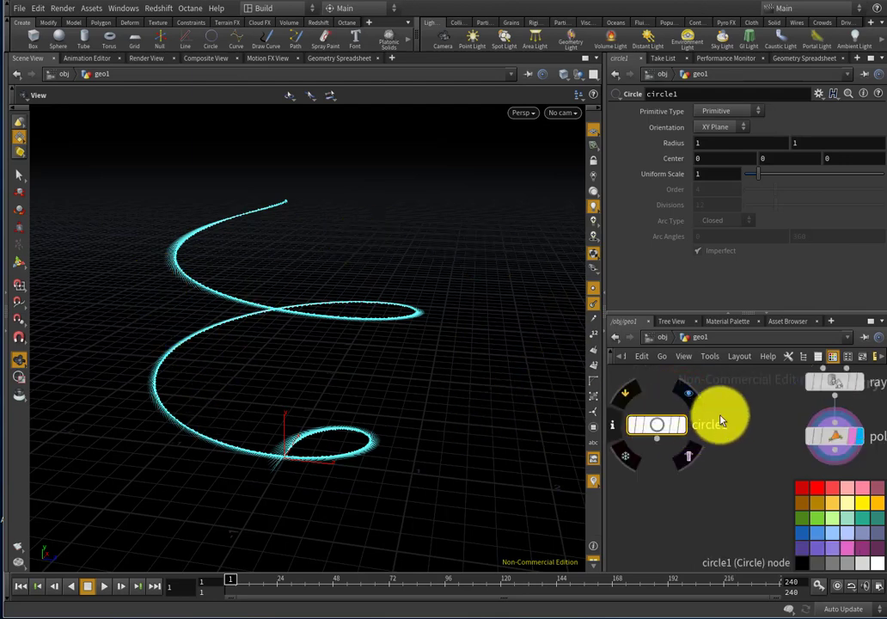
pyautogui.scroll(-3, 723, 424)
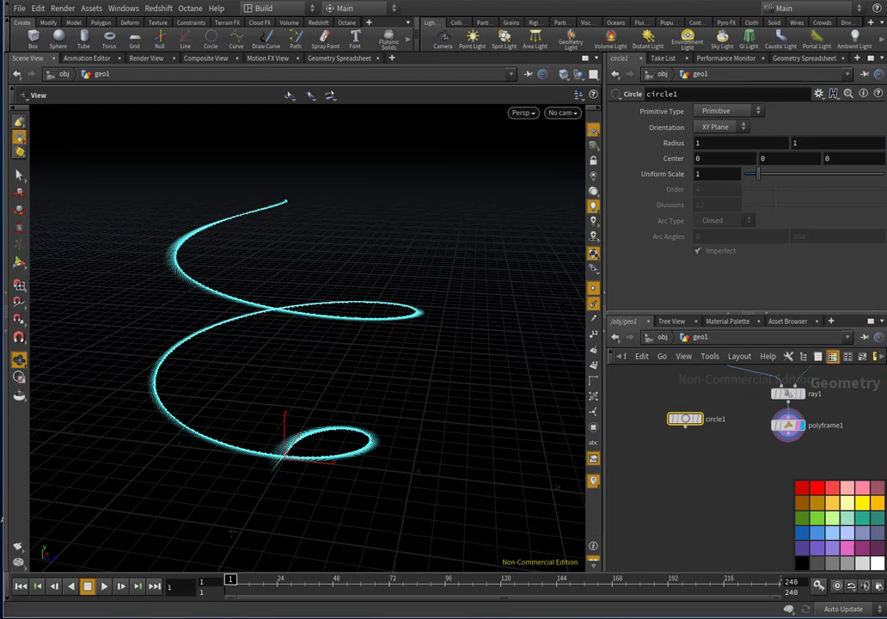
# Copy the pipe parameter of the CONTROLLER null for use as a reference.
pyautogui.click(685, 420)
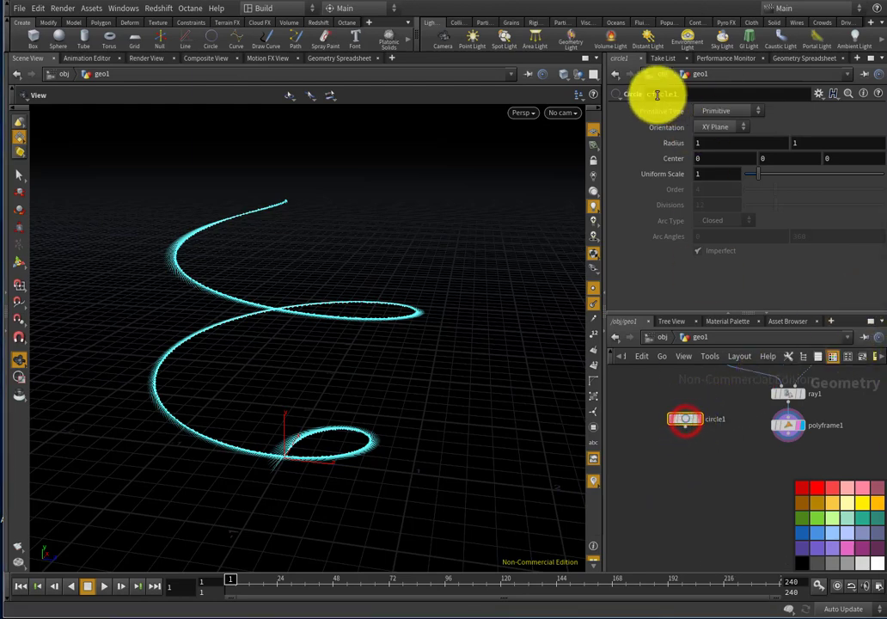
pyautogui.scroll(-5, 742, 386)
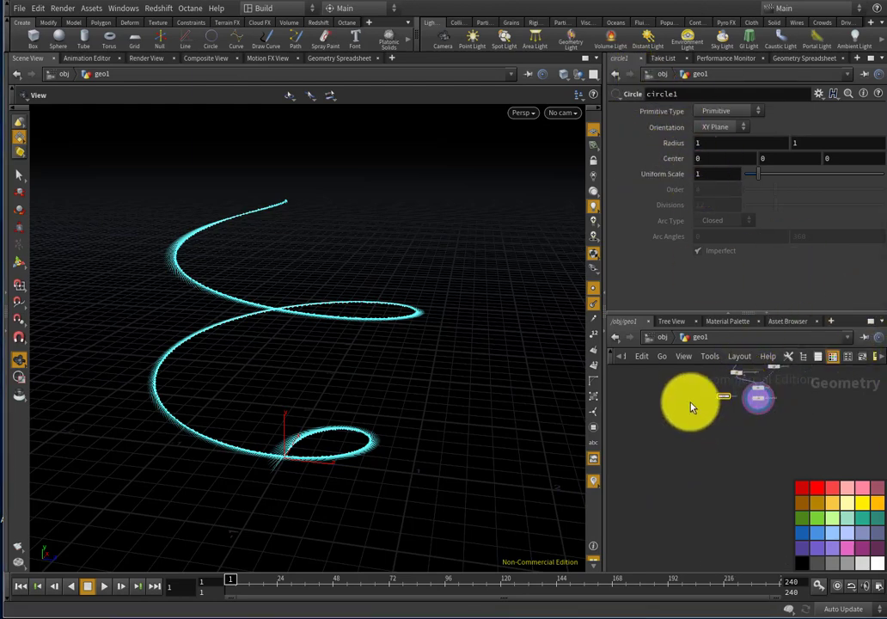
pyautogui.scroll(-2, 697, 419)
pyautogui.scroll(5, 707, 416)
pyautogui.click(708, 420)
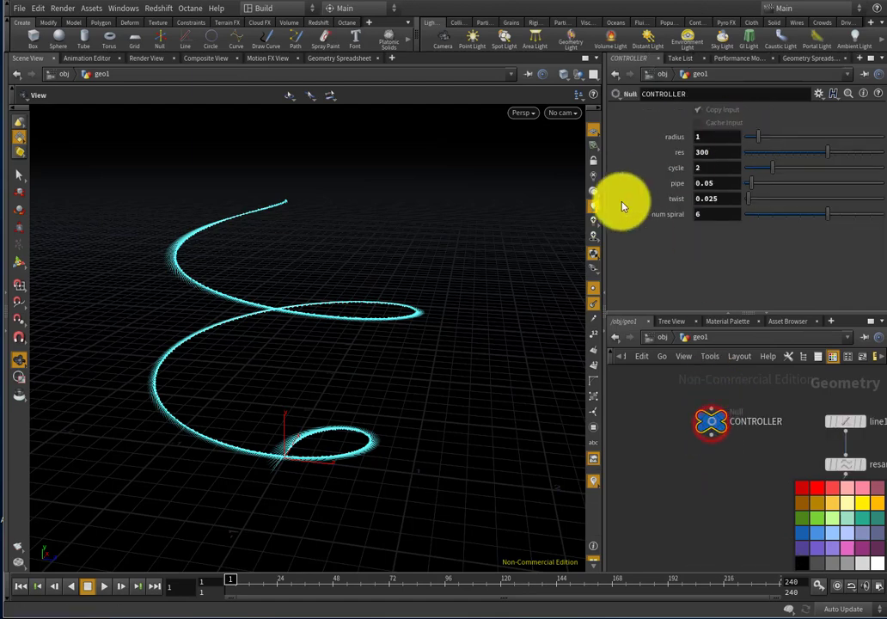
pyautogui.rightClick(714, 183)
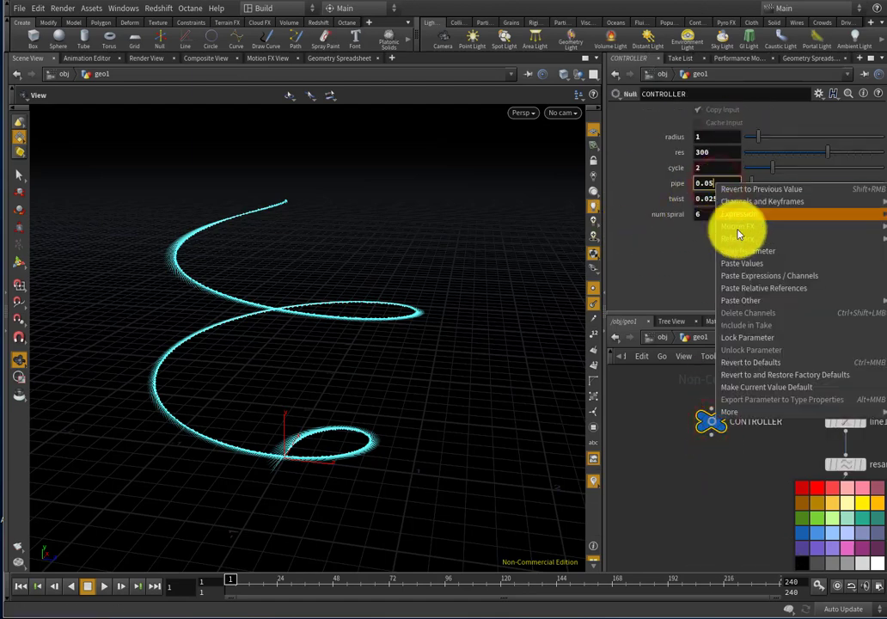
pyautogui.click(747, 250)
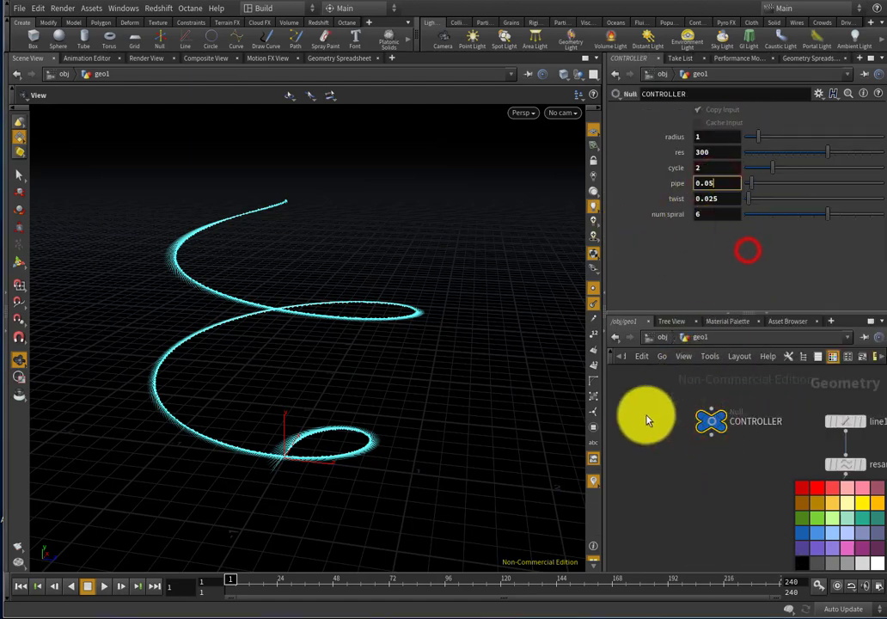
# Paste the copied pipe parameter as a relative reference, ch("../CONTROLLER/pipe"), into both Radius values of circle1.
pyautogui.scroll(-3, 681, 450)
pyautogui.scroll(3, 688, 464)
pyautogui.click(707, 504)
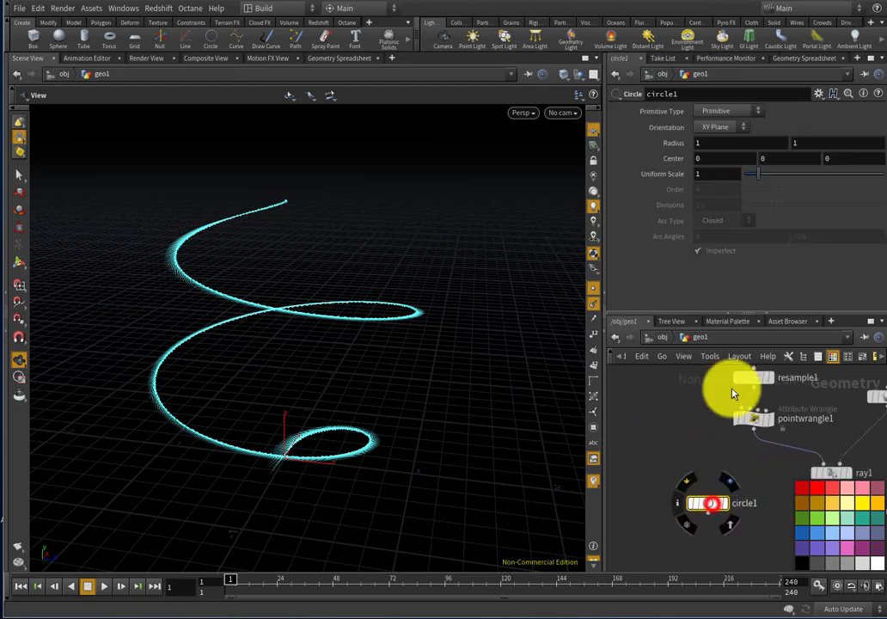
pyautogui.click(736, 143)
pyautogui.rightClick(732, 148)
pyautogui.click(755, 234)
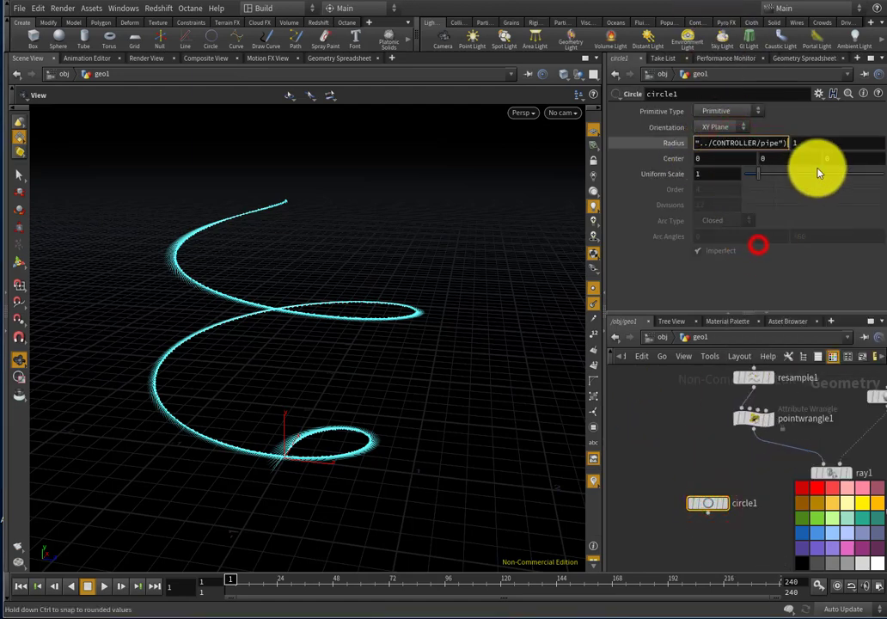
pyautogui.click(823, 149)
pyautogui.rightClick(710, 141)
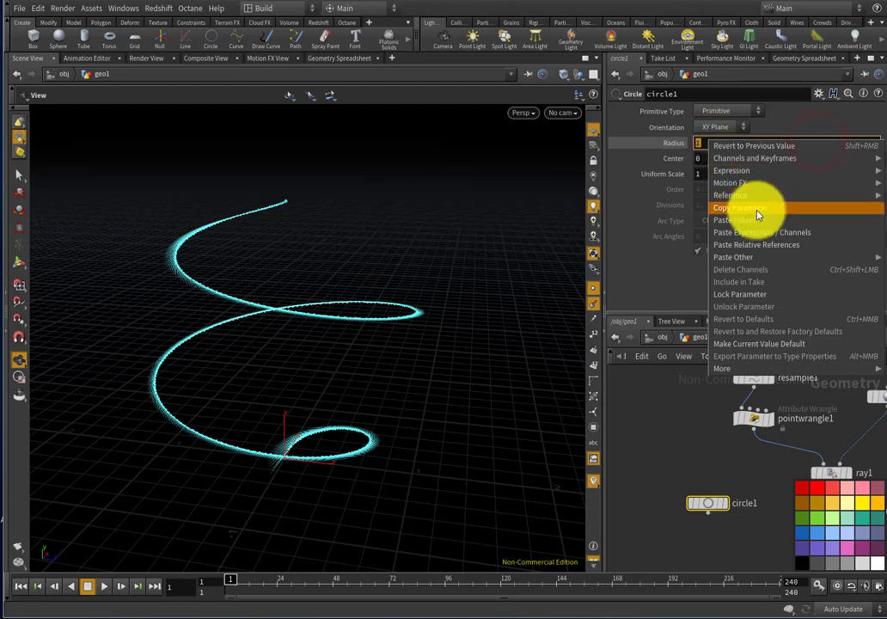
pyautogui.click(770, 247)
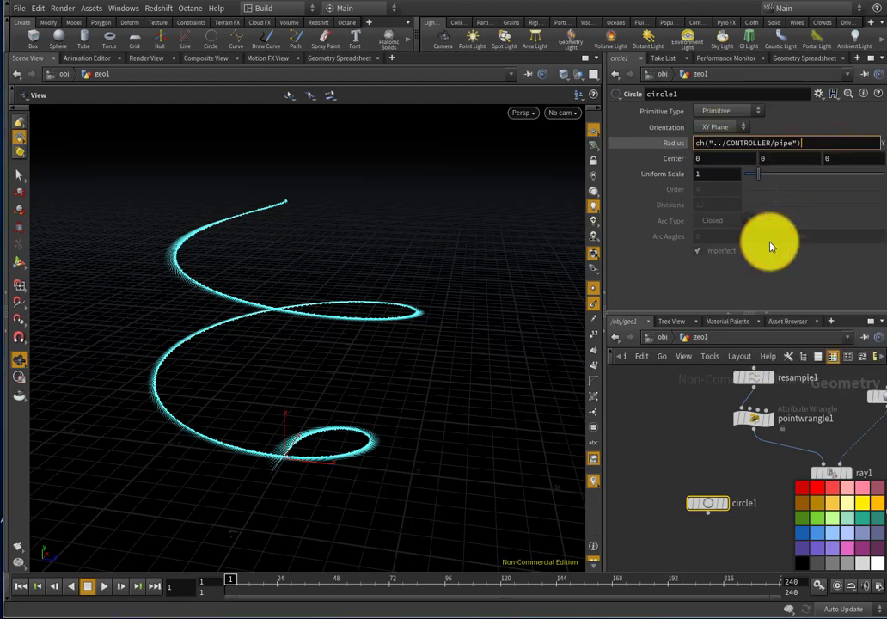
# Template circle1 and hide the point normals, then inspect the circle's size near the start of the spiral.
pyautogui.scroll(3, 730, 528)
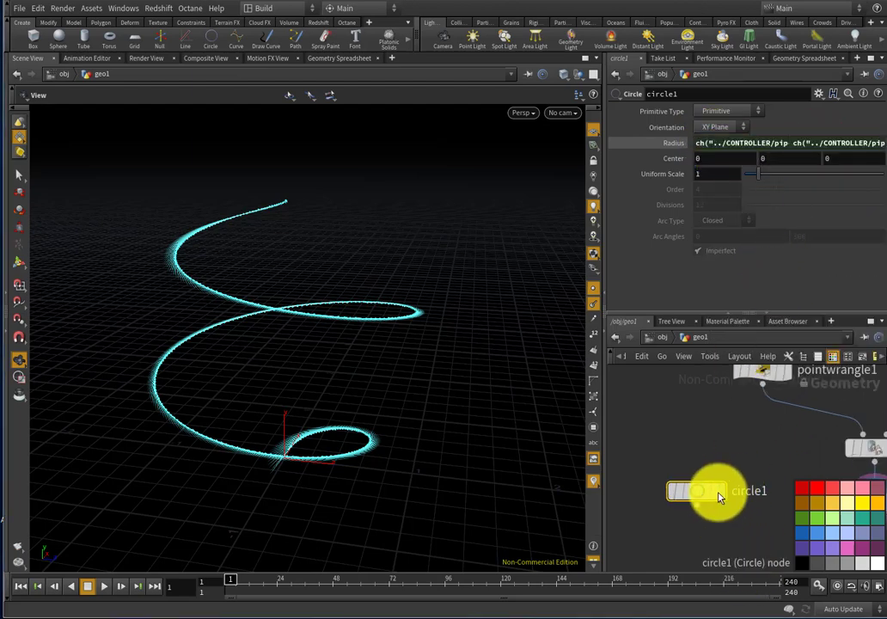
pyautogui.click(714, 491)
pyautogui.moveTo(346, 454); pyautogui.dragTo(497, 325, button='right')
pyautogui.click(594, 302)
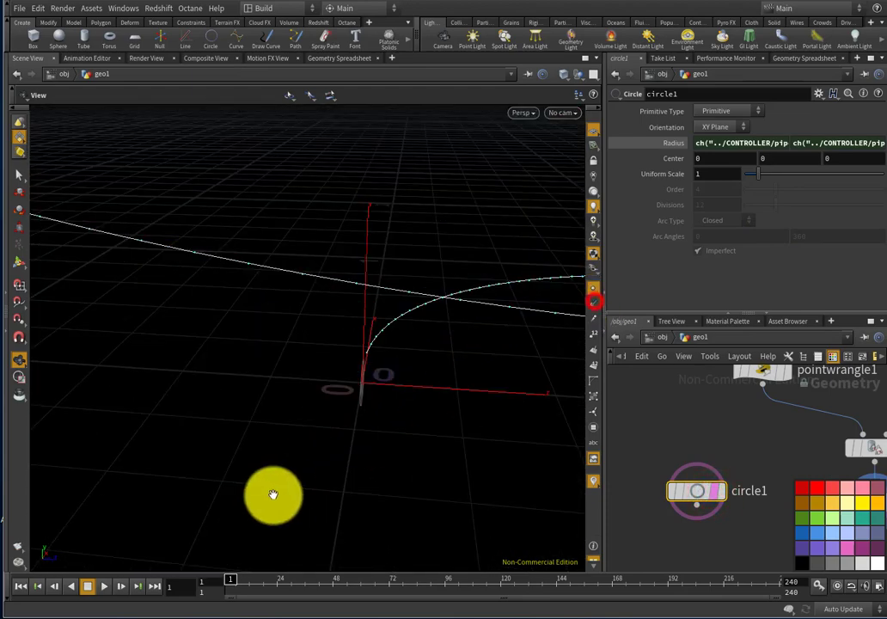
pyautogui.moveTo(284, 493); pyautogui.dragTo(348, 391)
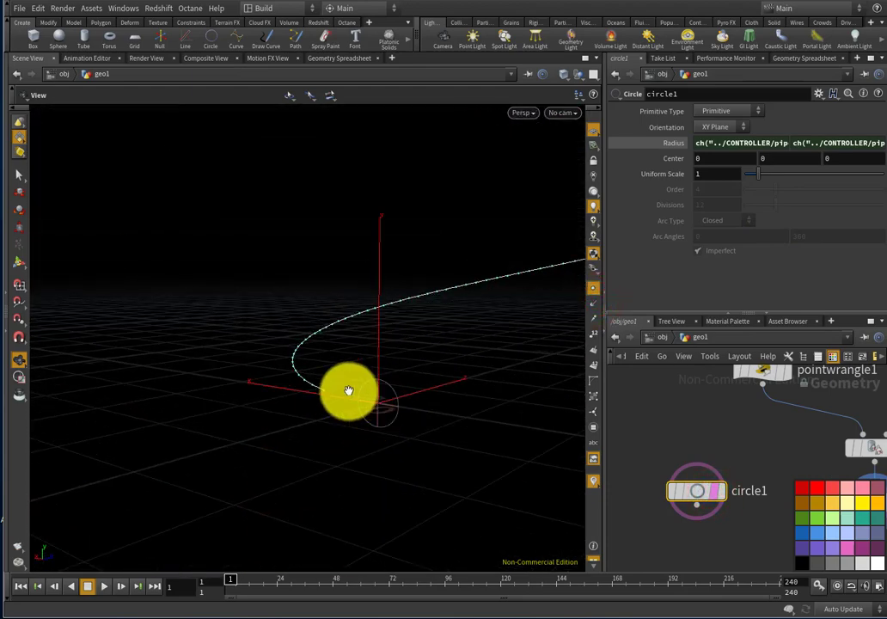
pyautogui.moveTo(379, 398); pyautogui.dragTo(363, 413, button='middle')
pyautogui.moveTo(703, 497)
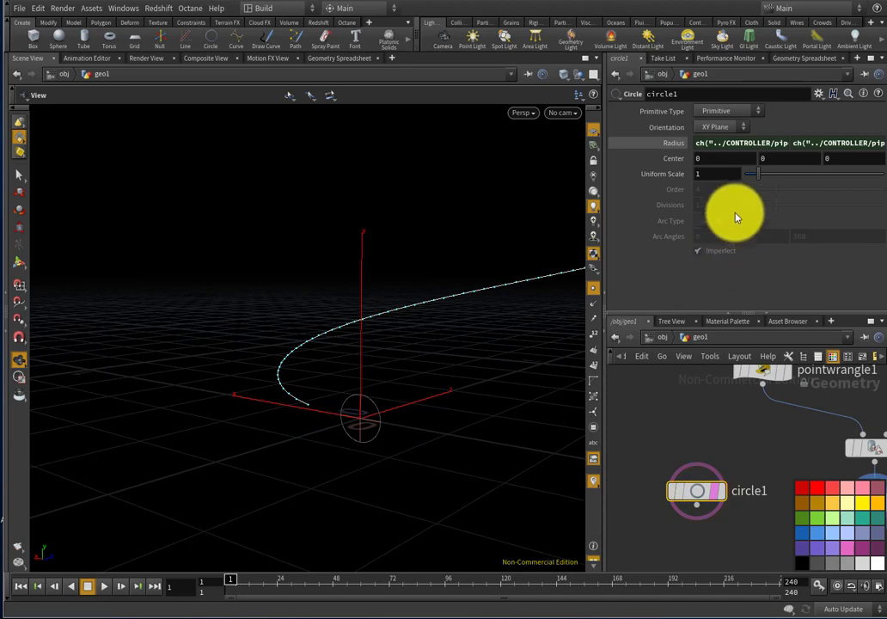
# Change circle1's Primitive Type to NURBS Curve and display its result in the viewport.
pyautogui.click(741, 111)
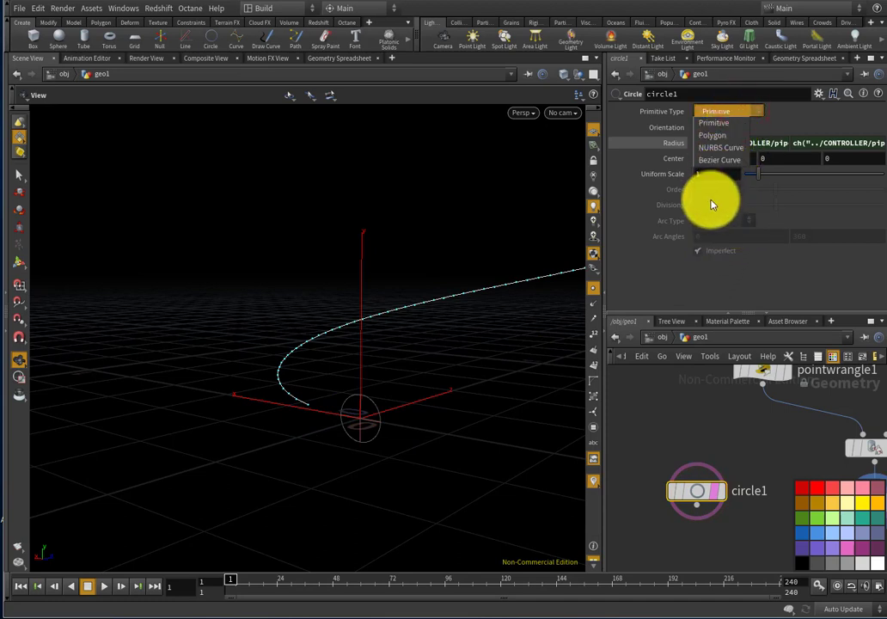
pyautogui.click(726, 147)
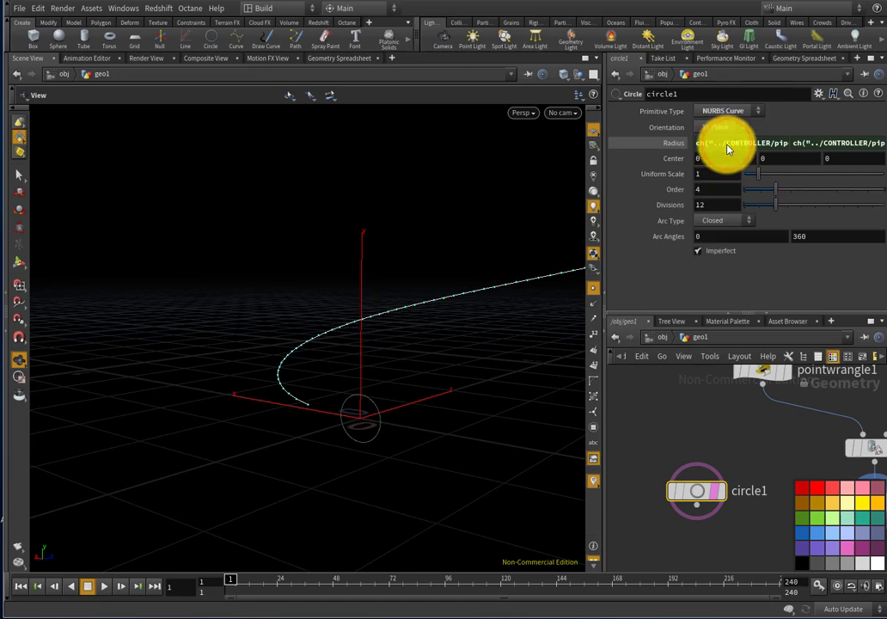
pyautogui.click(717, 206)
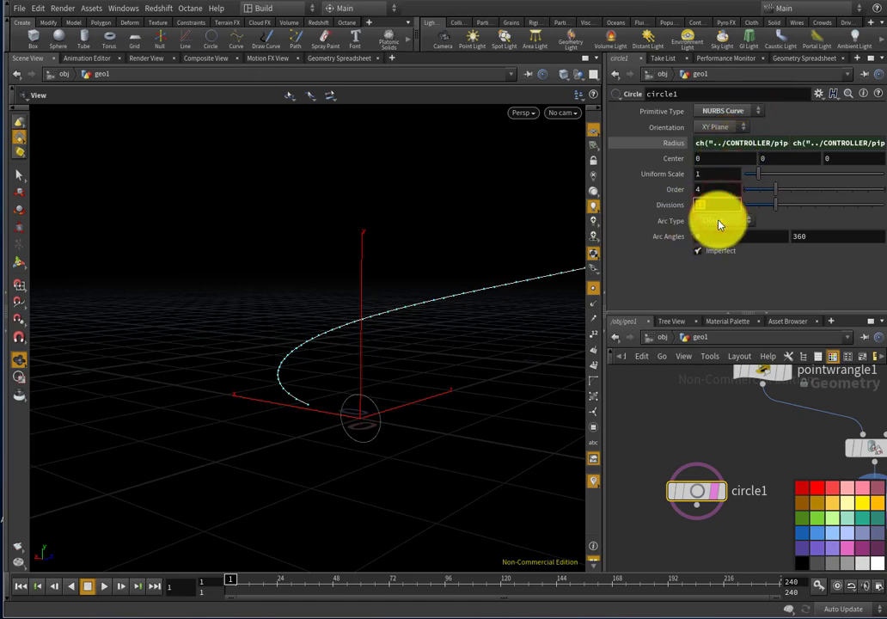
pyautogui.click(594, 292)
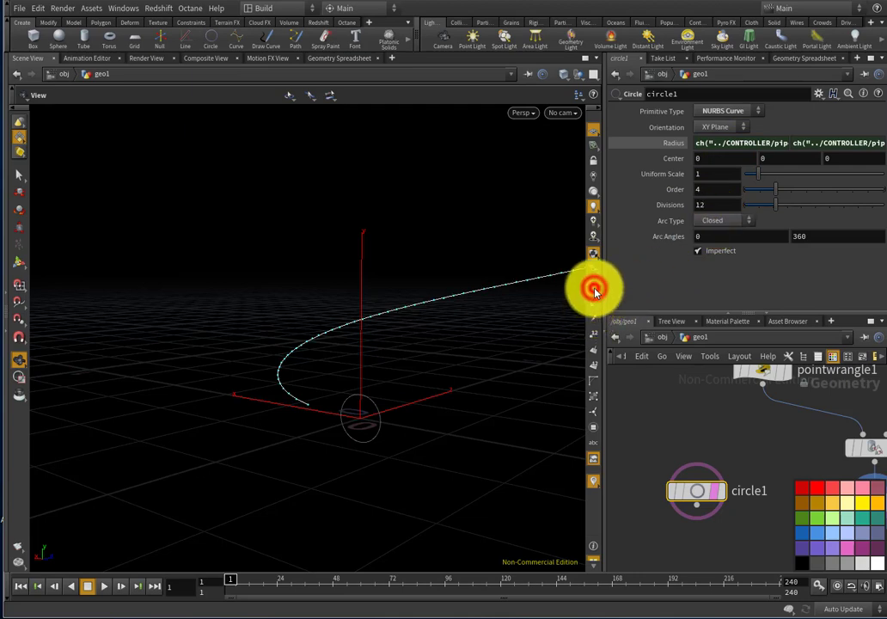
pyautogui.click(721, 490)
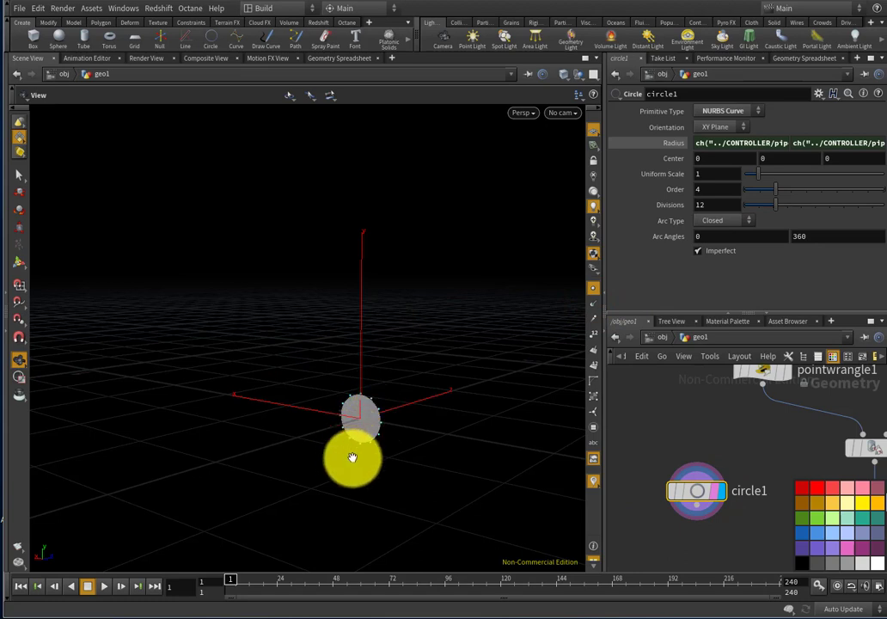
# Set circle1's Divisions to 10 and check the points around the circle up close.
pyautogui.click(728, 206)
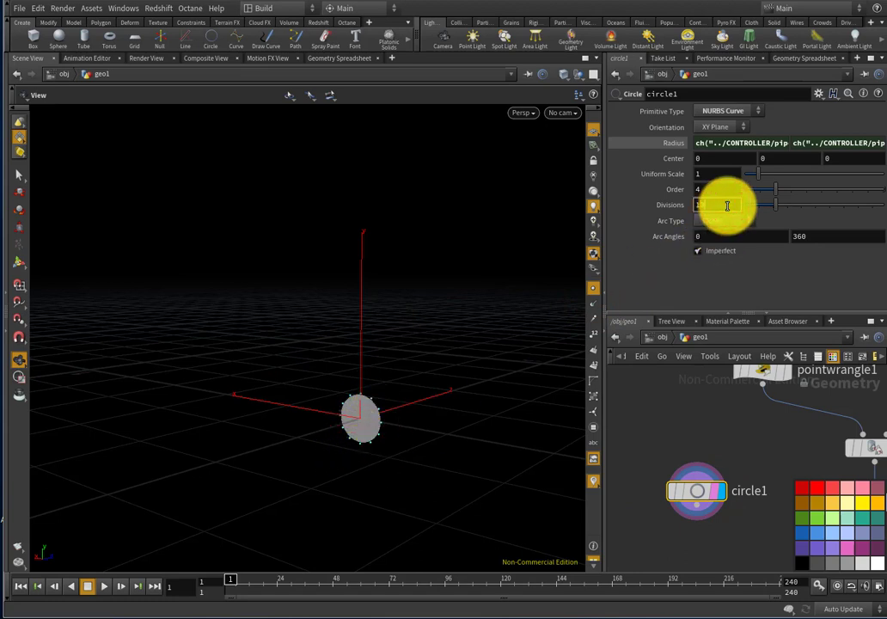
pyautogui.write('10')
pyautogui.press('Return')
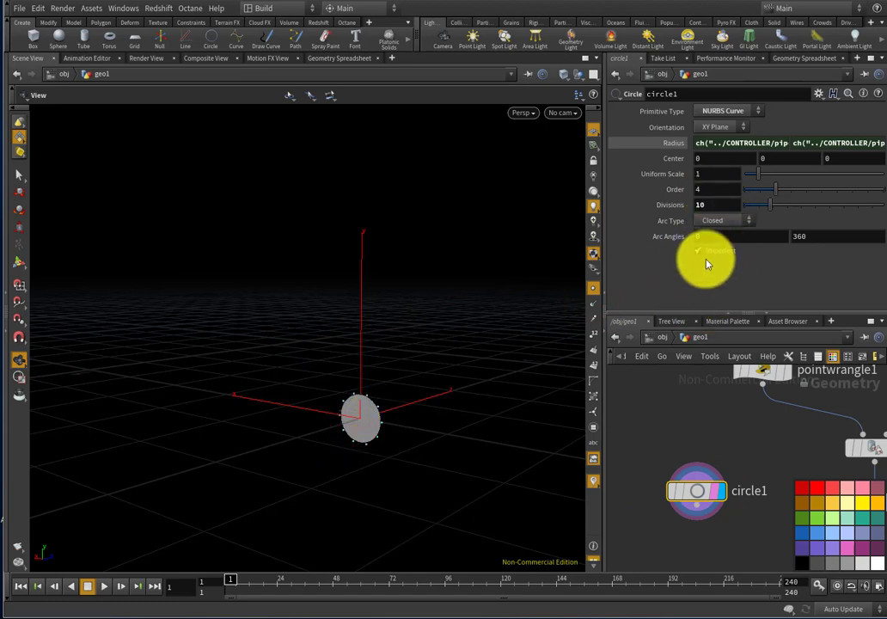
pyautogui.scroll(-5, 655, 420)
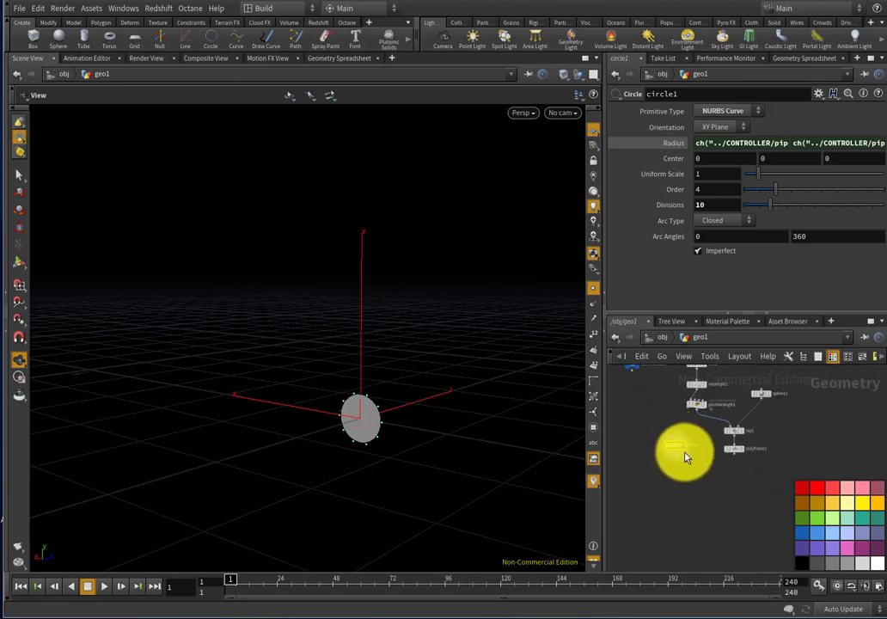
pyautogui.scroll(-3, 679, 434)
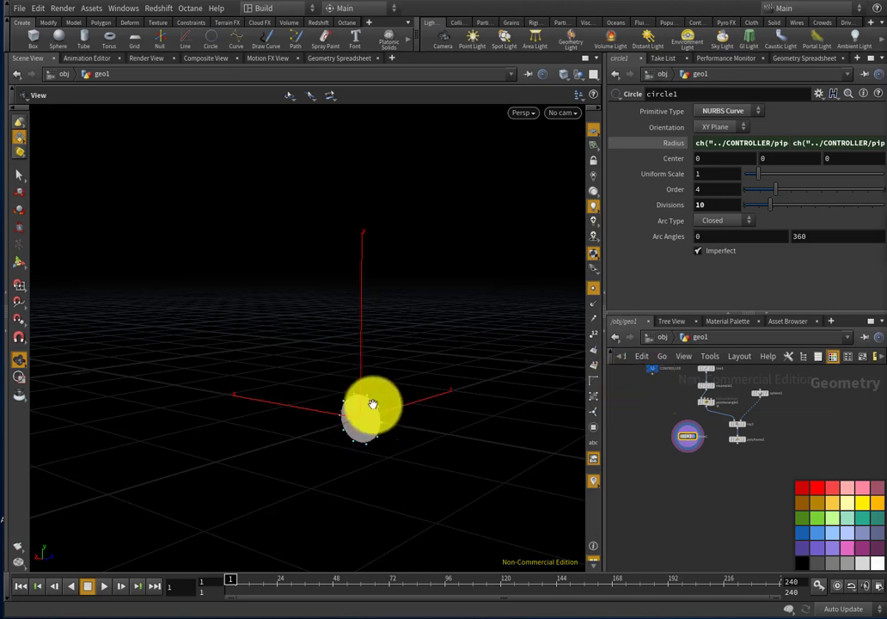
pyautogui.scroll(4, 374, 410)
pyautogui.scroll(-4, 374, 403)
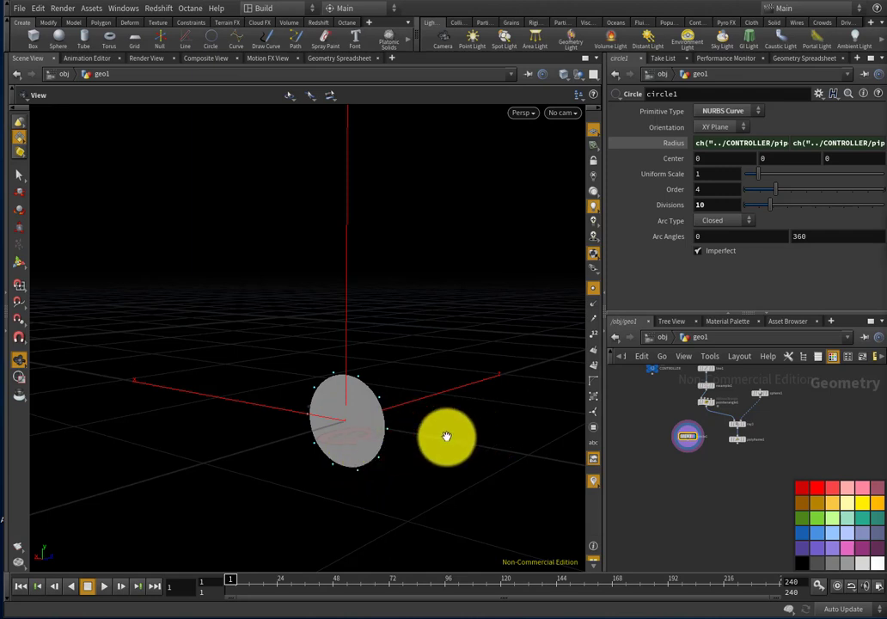
# Add a Point Wrangle node below circle1, connect it to circle1's output and display its result.
pyautogui.click(686, 484)
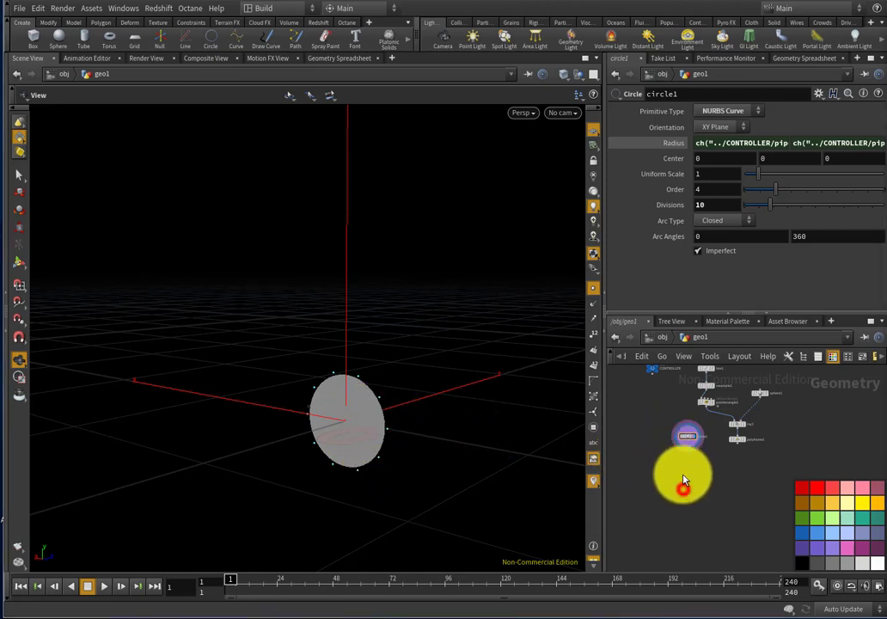
pyautogui.press('Tab')
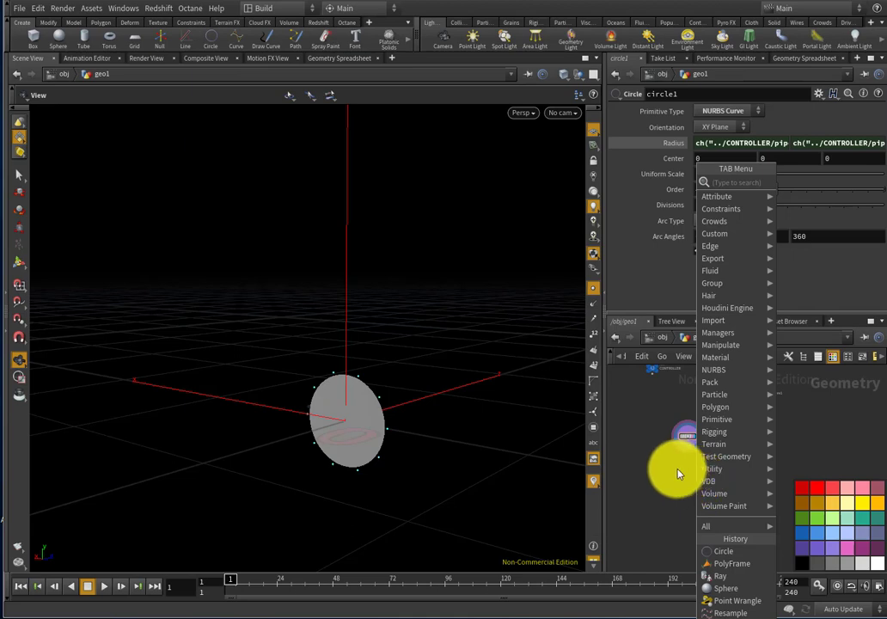
pyautogui.write('poin')
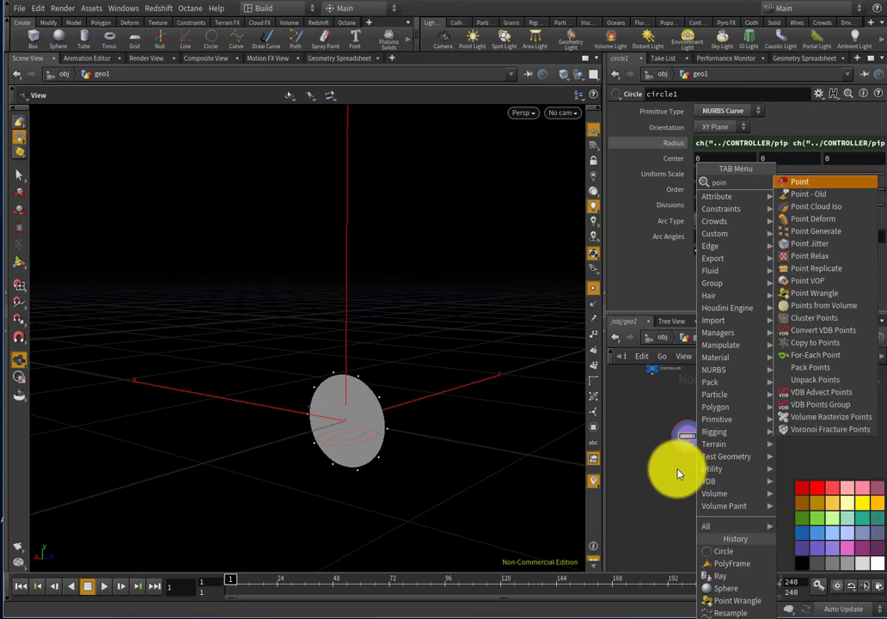
pyautogui.write('tw')
pyautogui.press('Return')
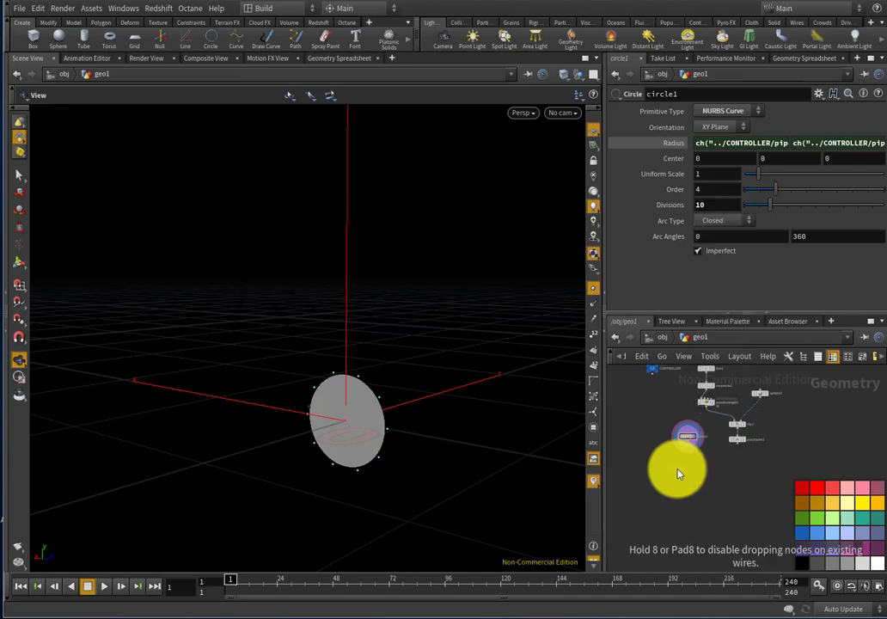
pyautogui.scroll(3, 677, 472)
pyautogui.click(632, 483)
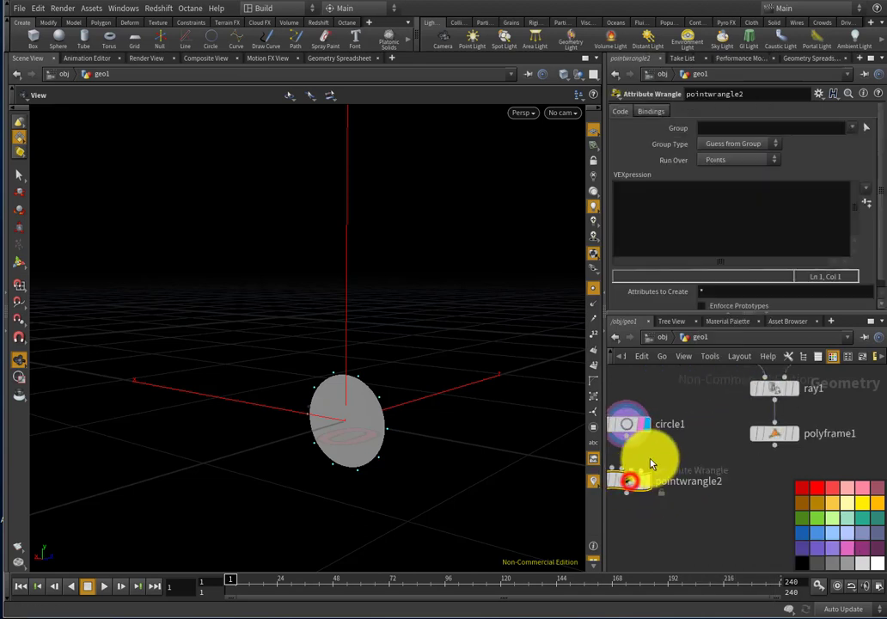
pyautogui.scroll(2, 679, 465)
pyautogui.scroll(2, 697, 439)
pyautogui.moveTo(674, 419); pyautogui.dragTo(689, 482)
pyautogui.click(705, 491)
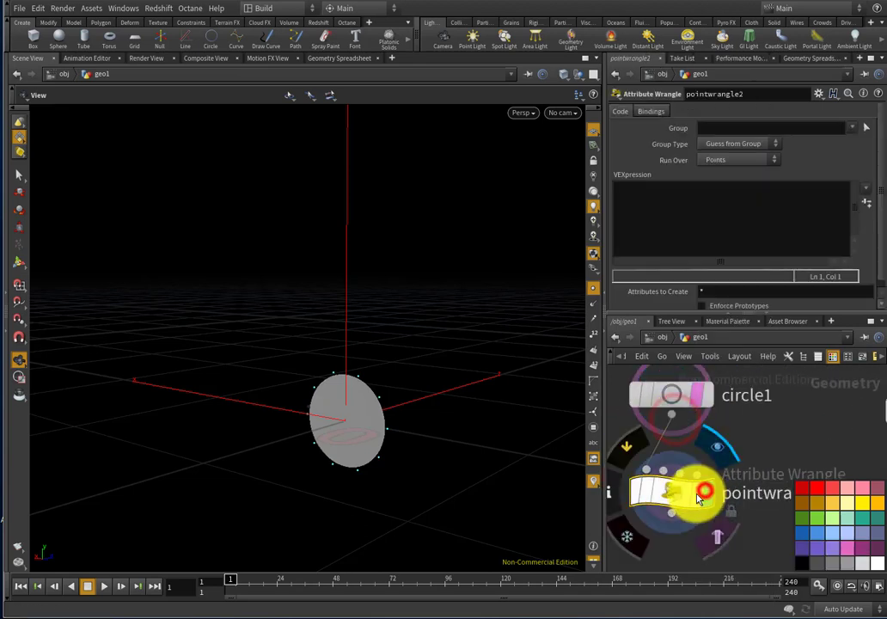
pyautogui.click(696, 492)
pyautogui.click(666, 491)
pyautogui.click(674, 240)
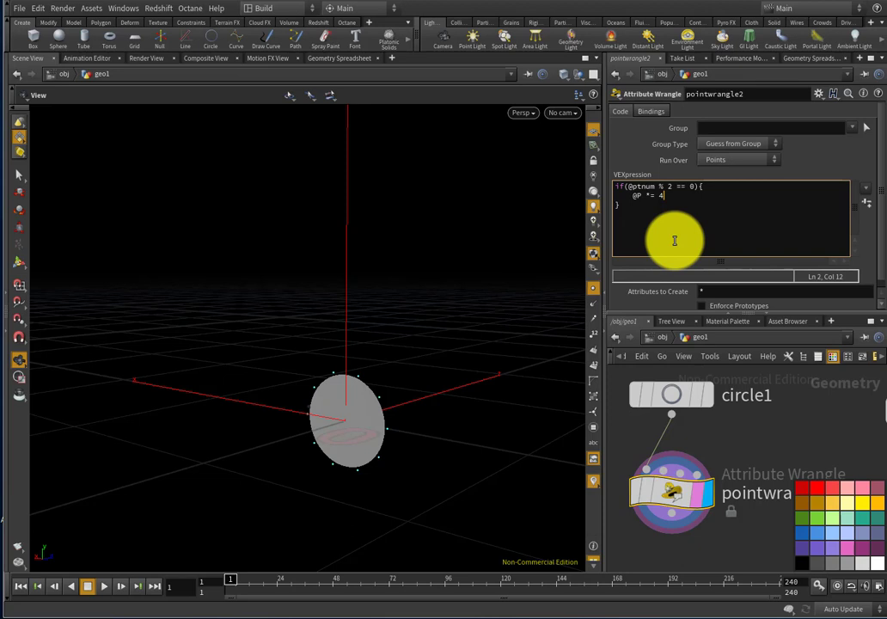
pyautogui.click(793, 448)
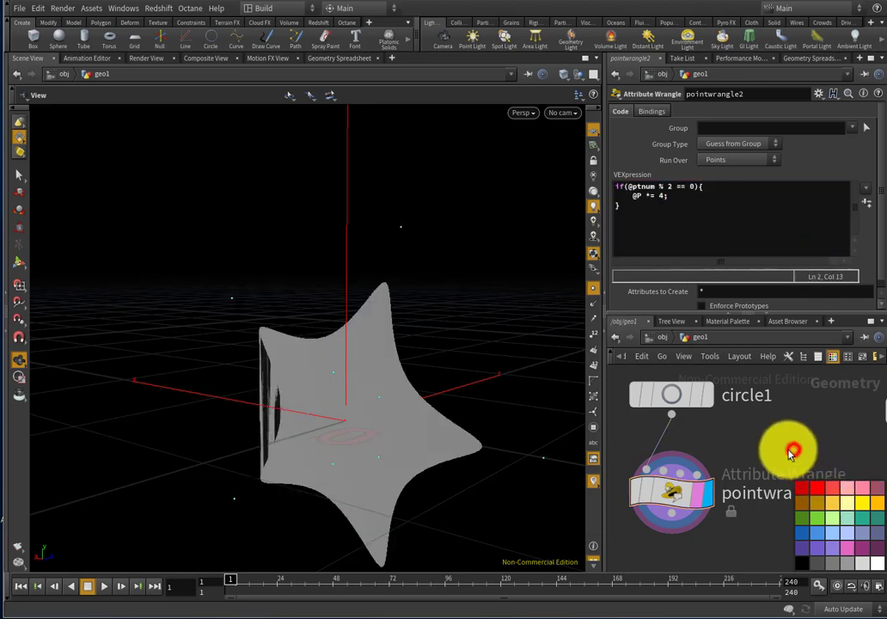
# Examine the shape of the modified circle from several angles and distances in the viewport.
pyautogui.moveTo(431, 466); pyautogui.dragTo(507, 440)
pyautogui.scroll(-5, 397, 352)
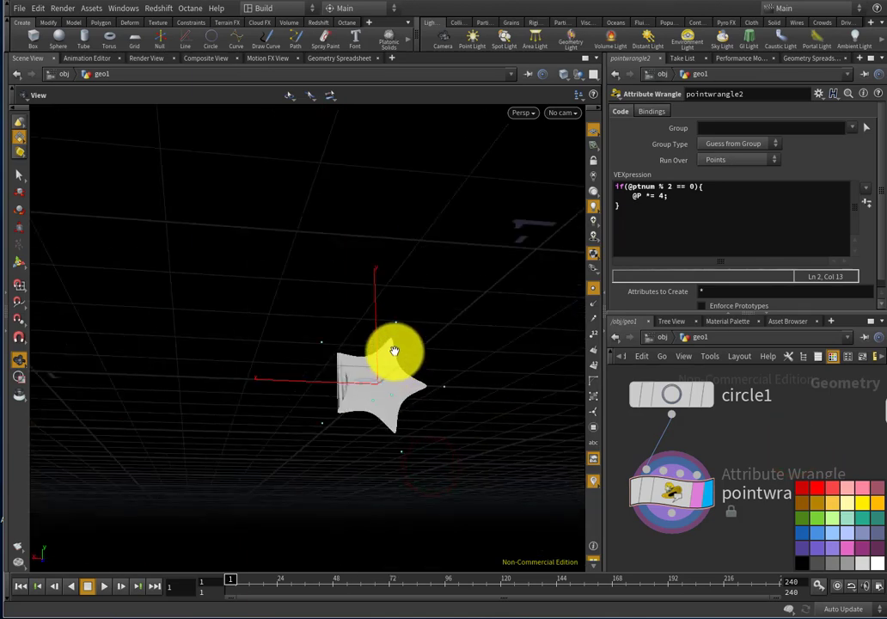
pyautogui.scroll(5, 387, 346)
pyautogui.moveTo(385, 384); pyautogui.dragTo(399, 431)
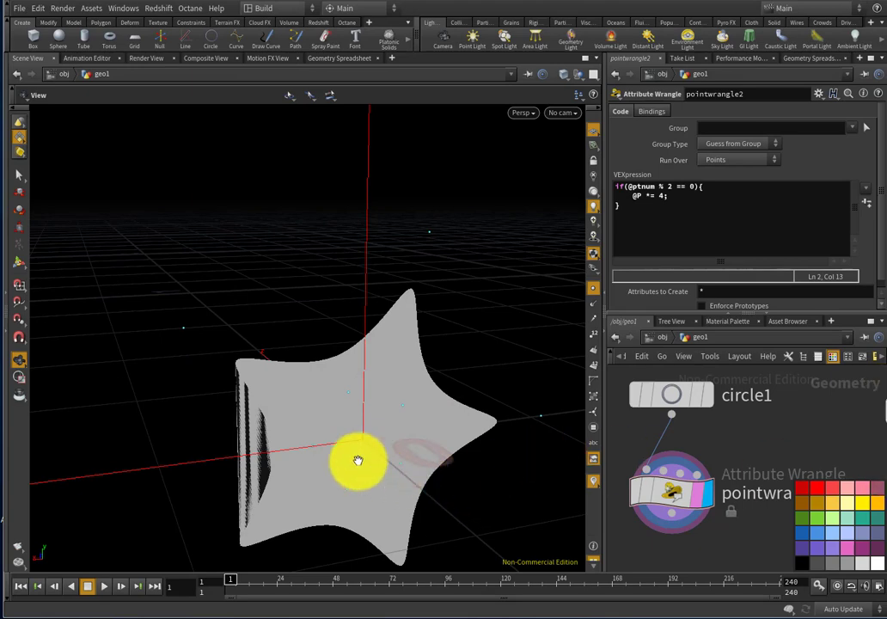
pyautogui.moveTo(337, 455); pyautogui.dragTo(316, 422)
pyautogui.scroll(-3, 283, 356)
pyautogui.scroll(8, 289, 368)
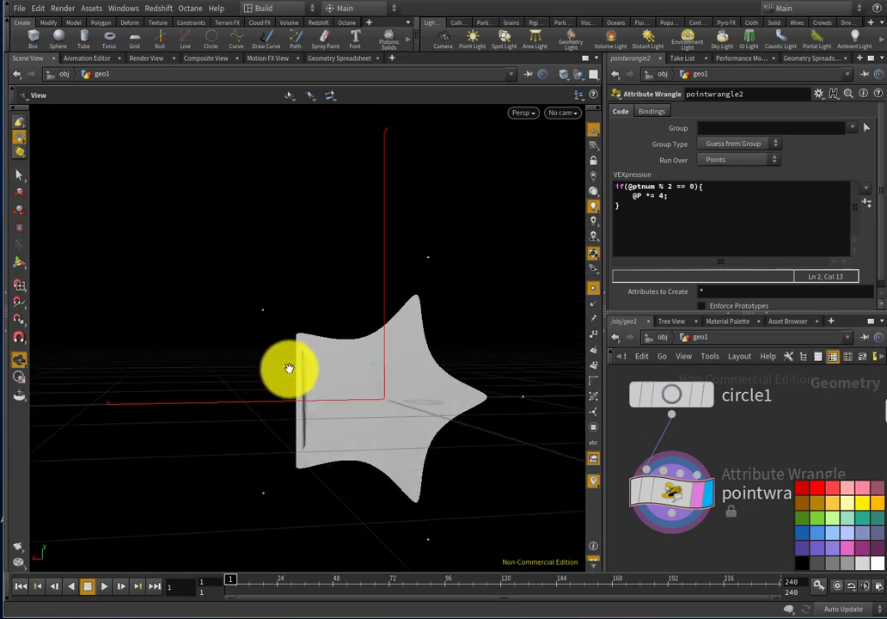
pyautogui.scroll(-6, 307, 334)
pyautogui.scroll(3, 318, 344)
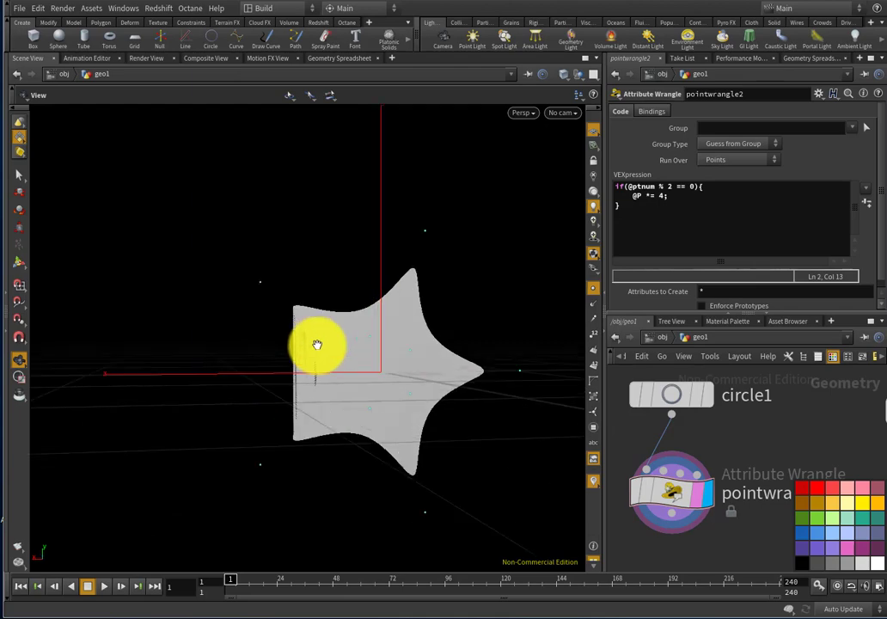
pyautogui.moveTo(311, 411); pyautogui.dragTo(368, 416)
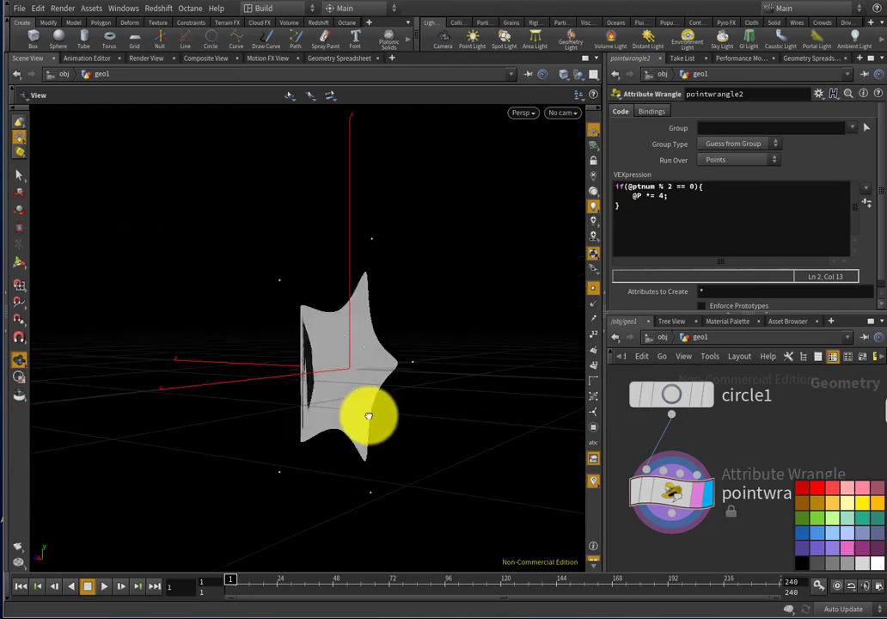
pyautogui.scroll(5, 299, 344)
pyautogui.scroll(-6, 351, 337)
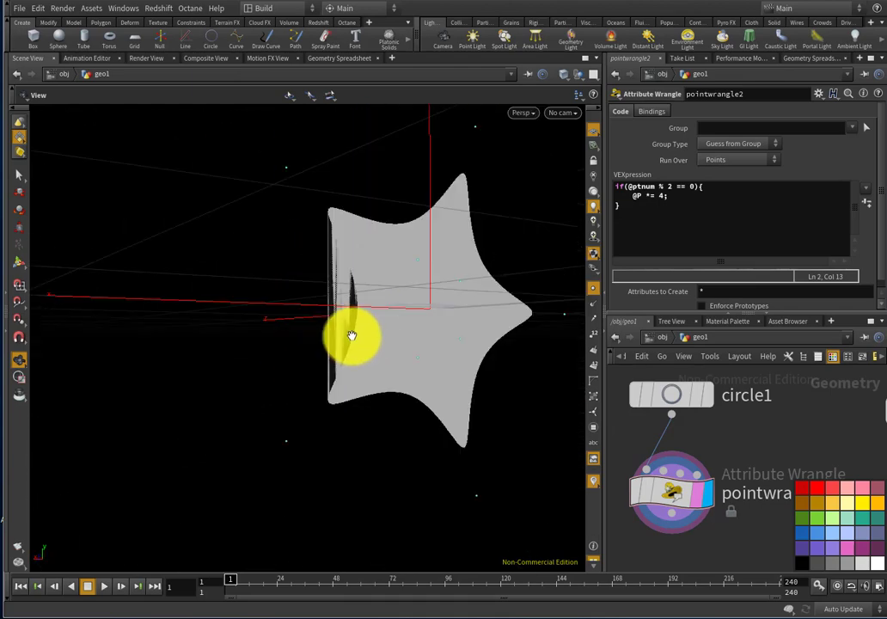
pyautogui.scroll(3, 335, 331)
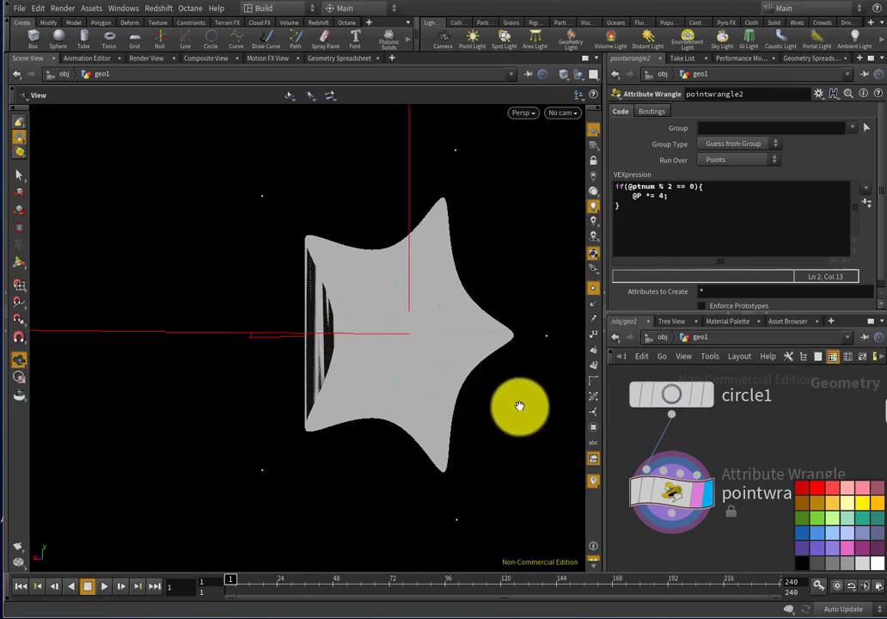
pyautogui.moveTo(417, 398); pyautogui.dragTo(377, 407)
pyautogui.scroll(-3, 340, 354)
pyautogui.scroll(3, 361, 364)
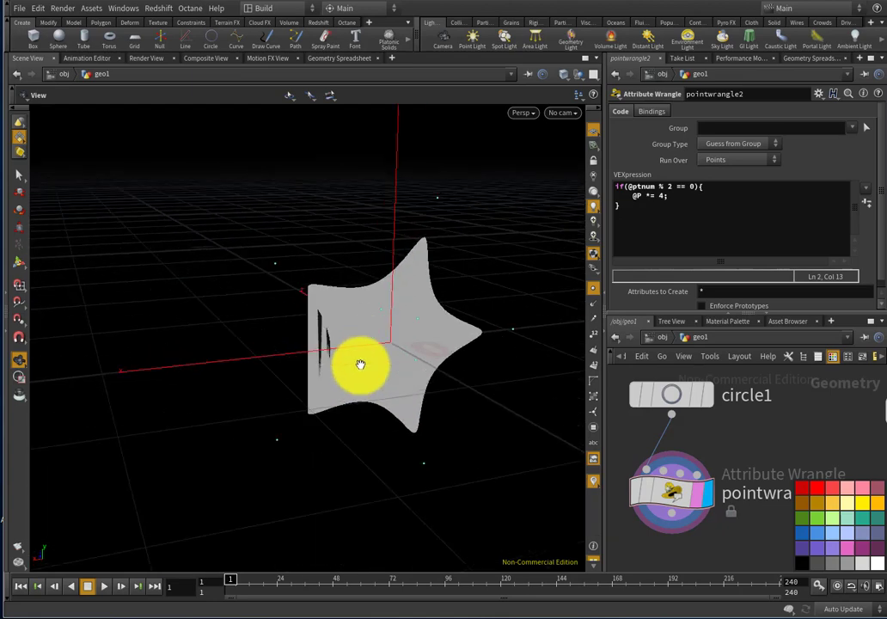
pyautogui.scroll(-2, 361, 364)
# Add a Sweep node to the network below pointwrangle2 and polyframe1.
pyautogui.scroll(-5, 671, 418)
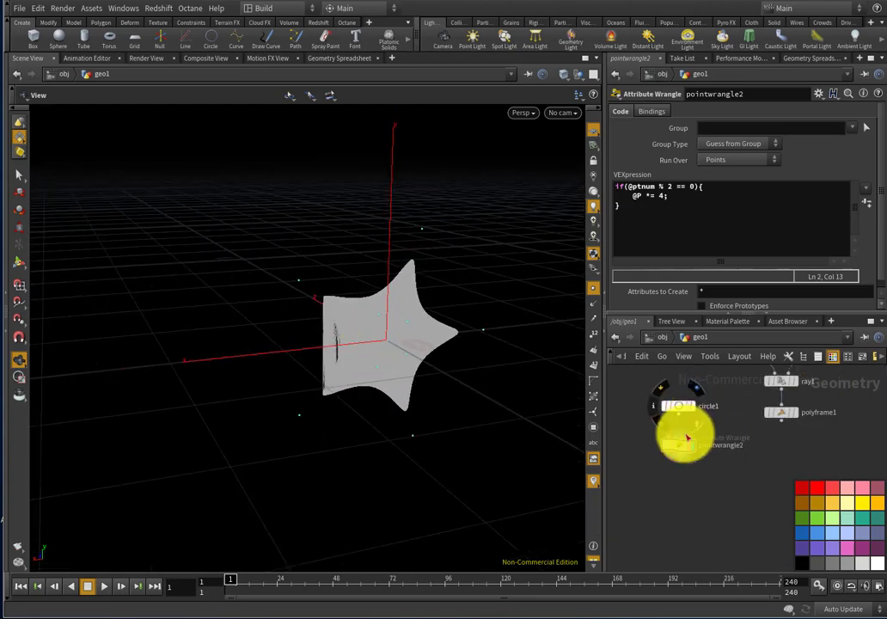
pyautogui.scroll(-4, 687, 447)
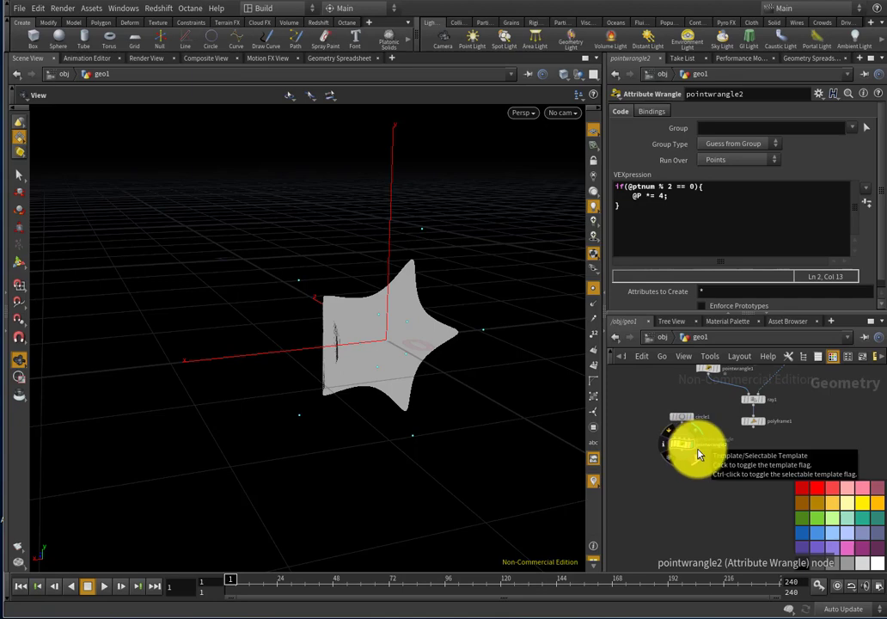
pyautogui.click(698, 456)
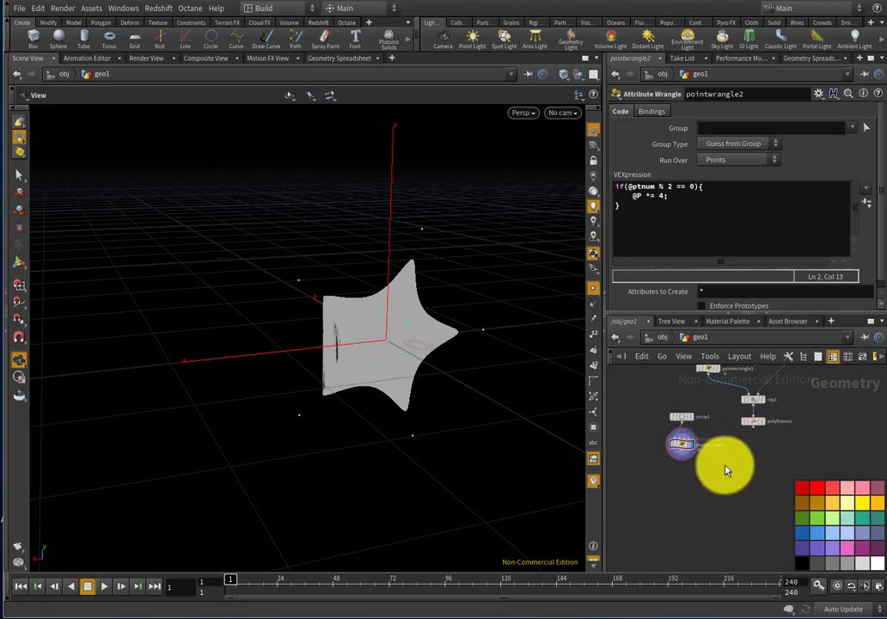
pyautogui.scroll(3, 730, 471)
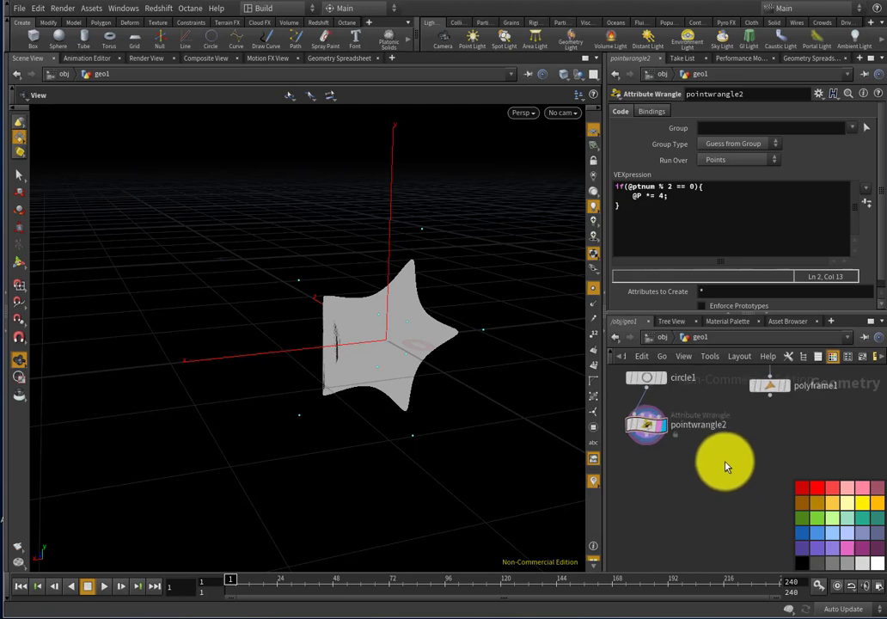
pyautogui.moveTo(722, 489); pyautogui.dragTo(721, 480, button='middle')
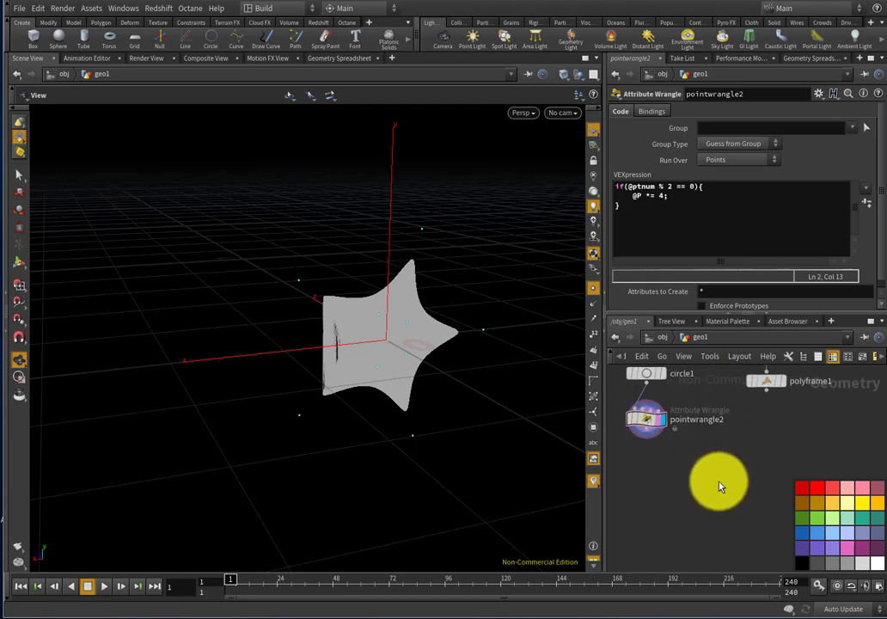
pyautogui.press('Tab')
pyautogui.write('sw')
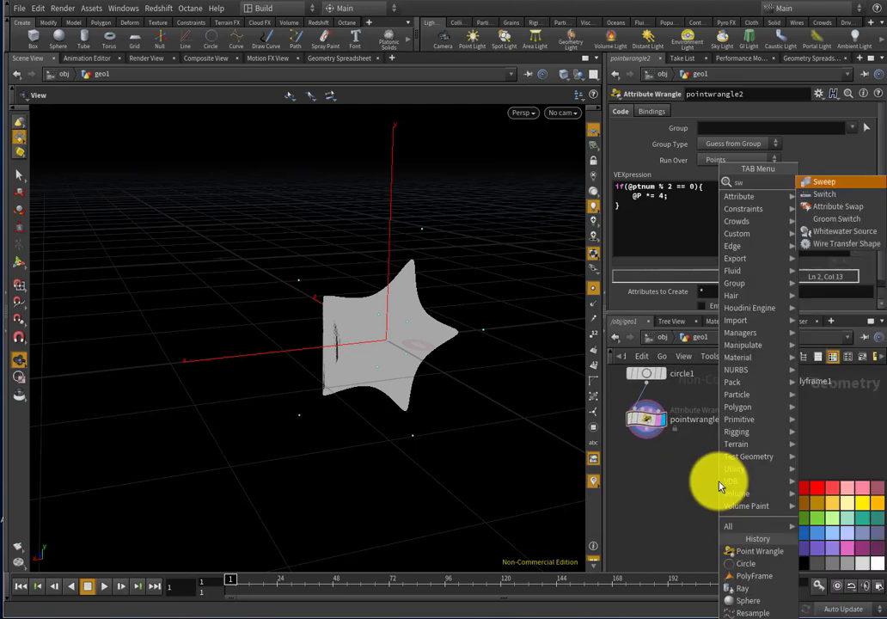
pyautogui.press('Return')
pyautogui.click(721, 486)
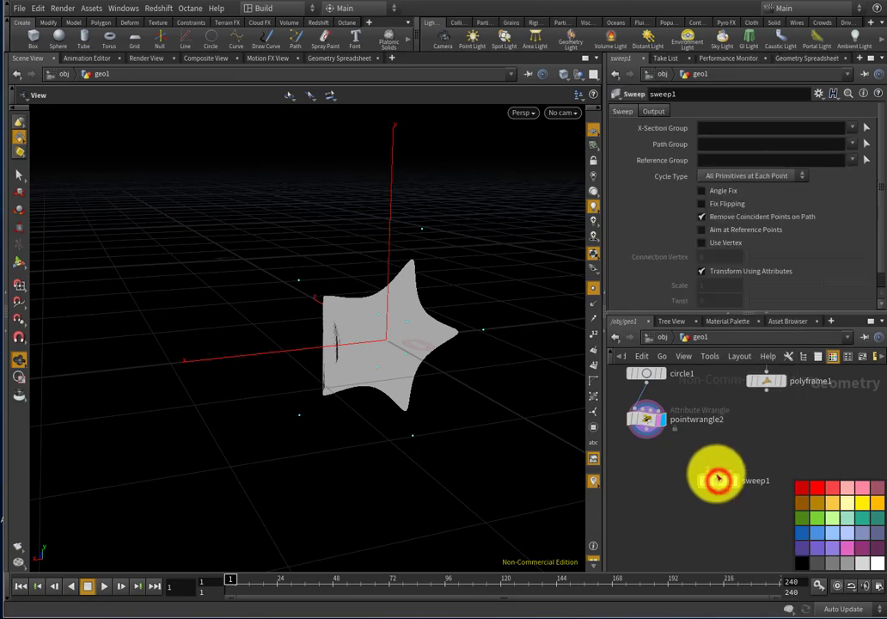
# Wire pointwrangle2 into the Cross Section input of the sweep node.
pyautogui.click(706, 471)
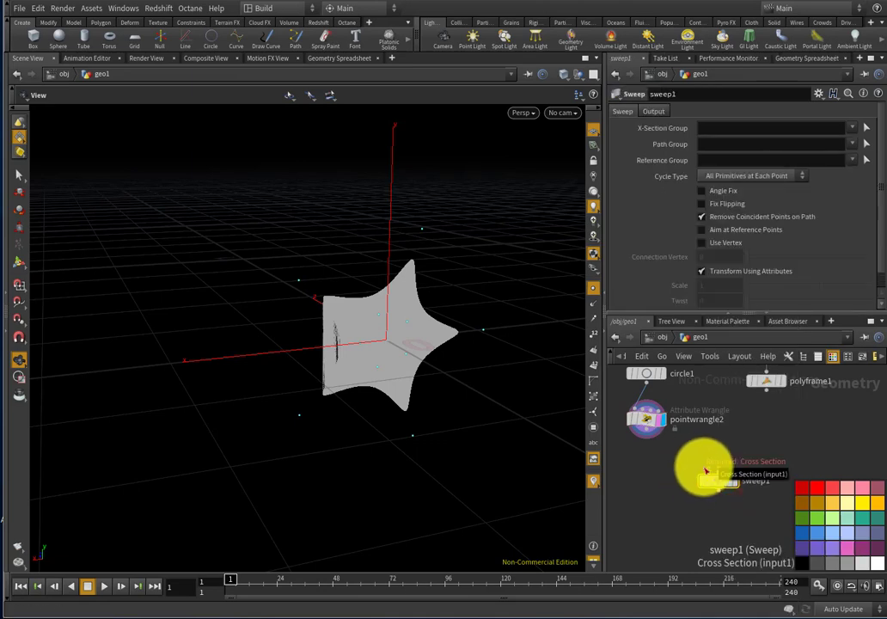
pyautogui.click(646, 434)
pyautogui.click(734, 429)
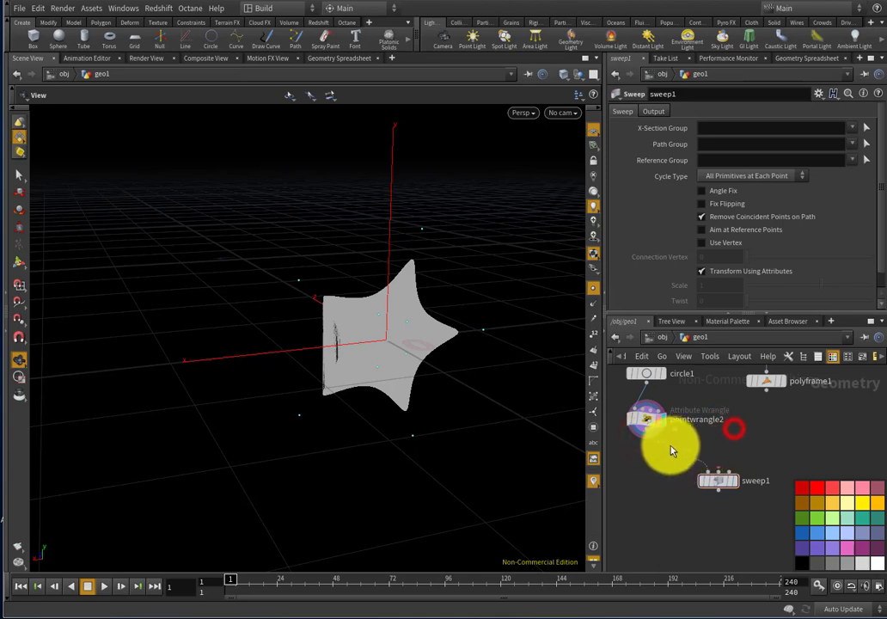
pyautogui.click(720, 484)
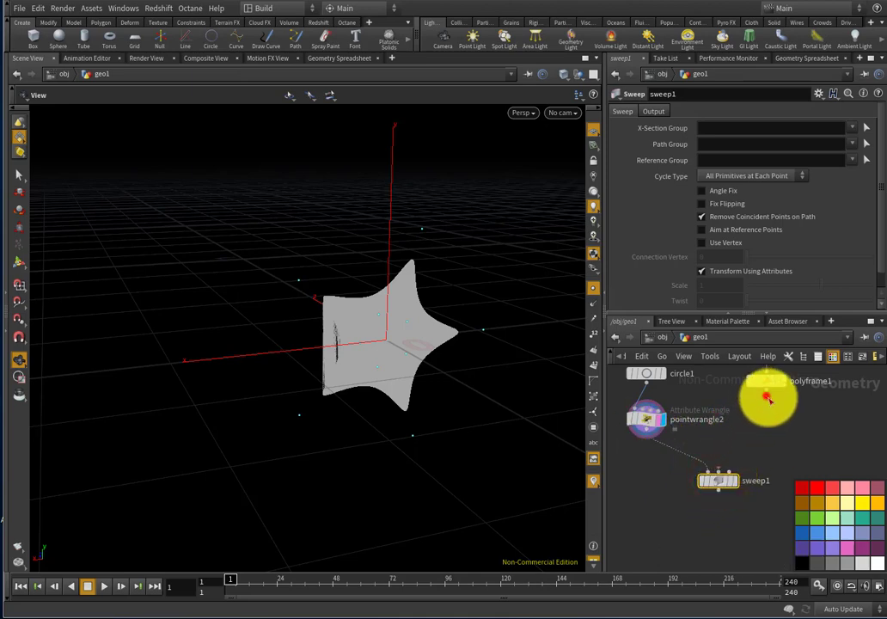
# Wire polyframe1 into the second input of the sweep node and display the sweep.
pyautogui.click(765, 390)
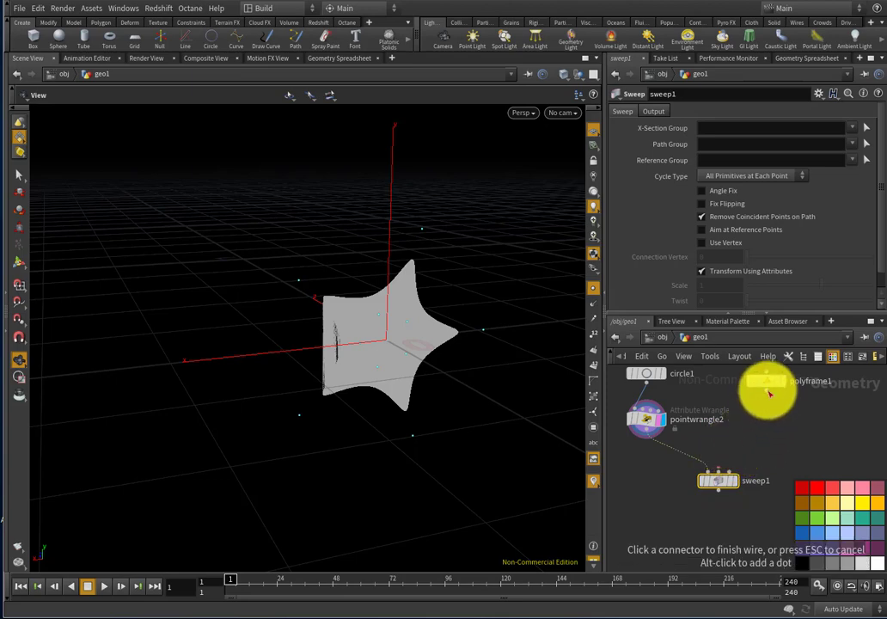
pyautogui.click(765, 414)
pyautogui.click(766, 388)
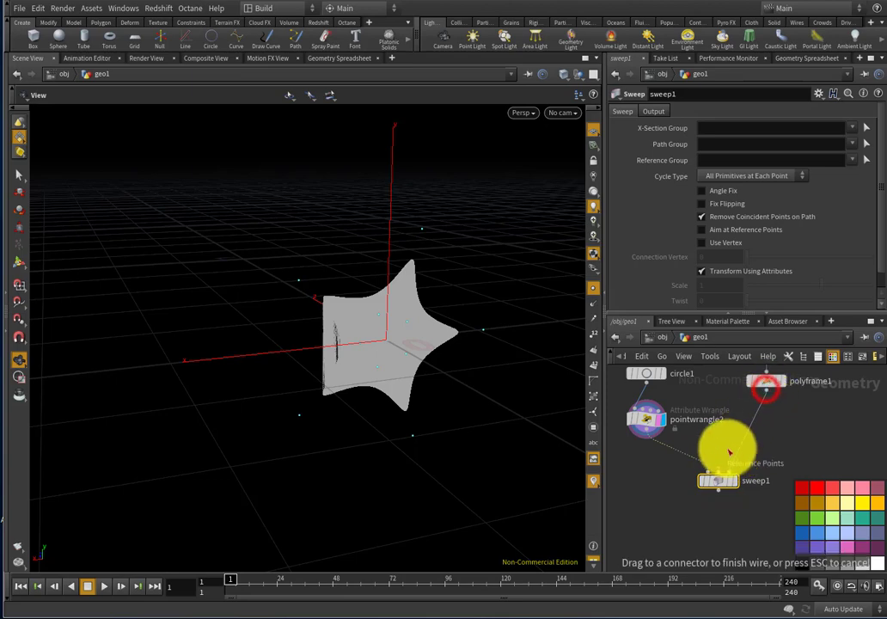
pyautogui.click(720, 470)
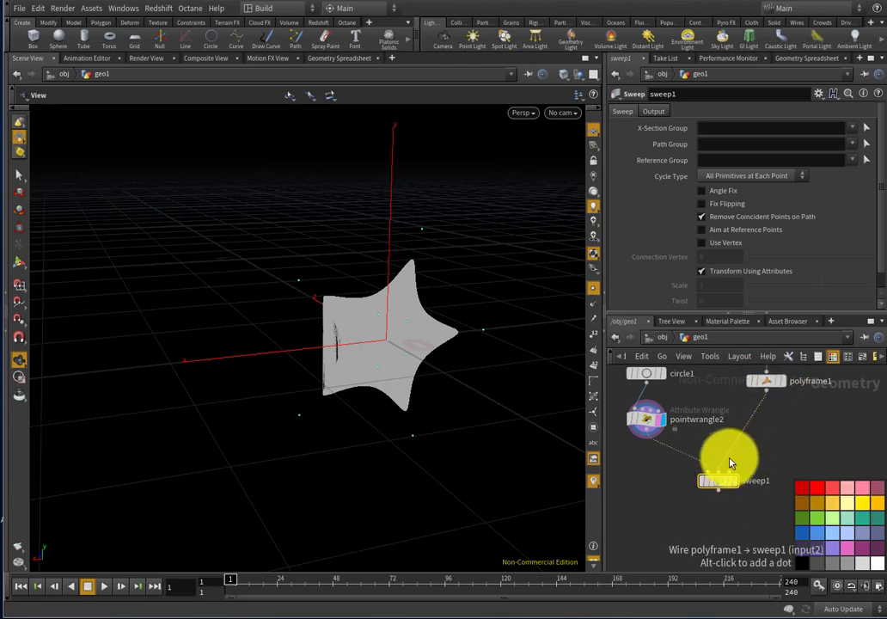
pyautogui.click(731, 485)
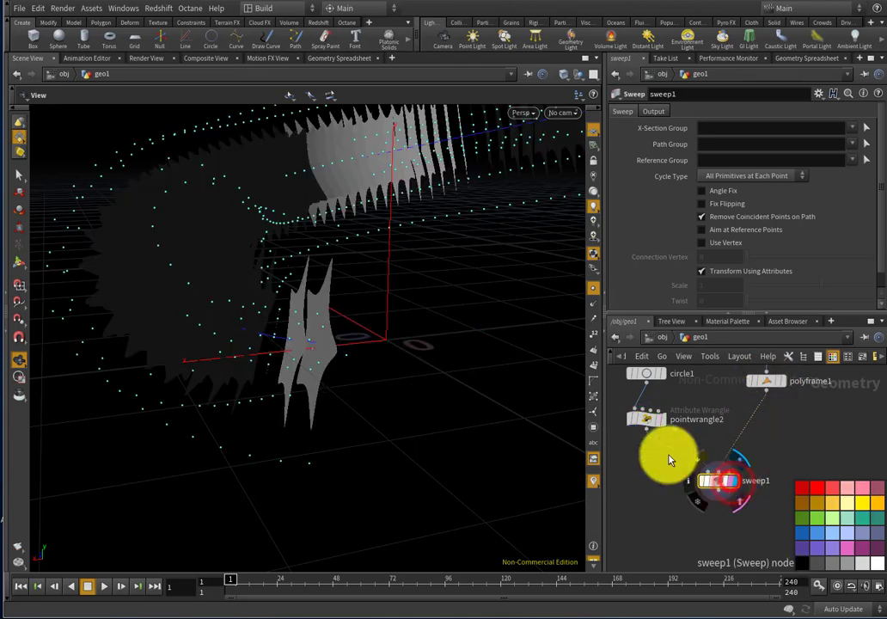
# Turn off the point display in the viewport to view the swept cross sections without markers.
pyautogui.moveTo(451, 353); pyautogui.dragTo(372, 406)
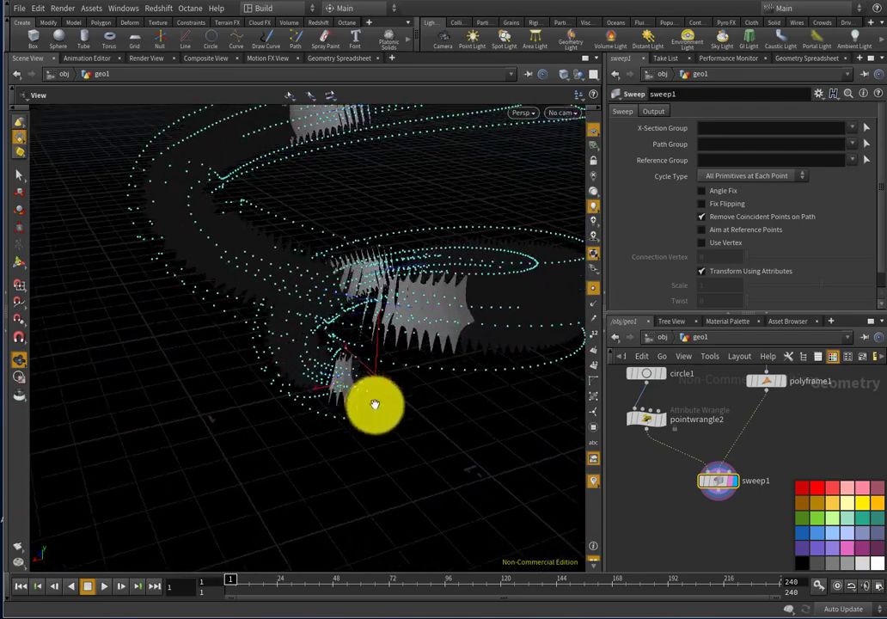
pyautogui.click(593, 289)
pyautogui.moveTo(357, 322); pyautogui.dragTo(382, 323)
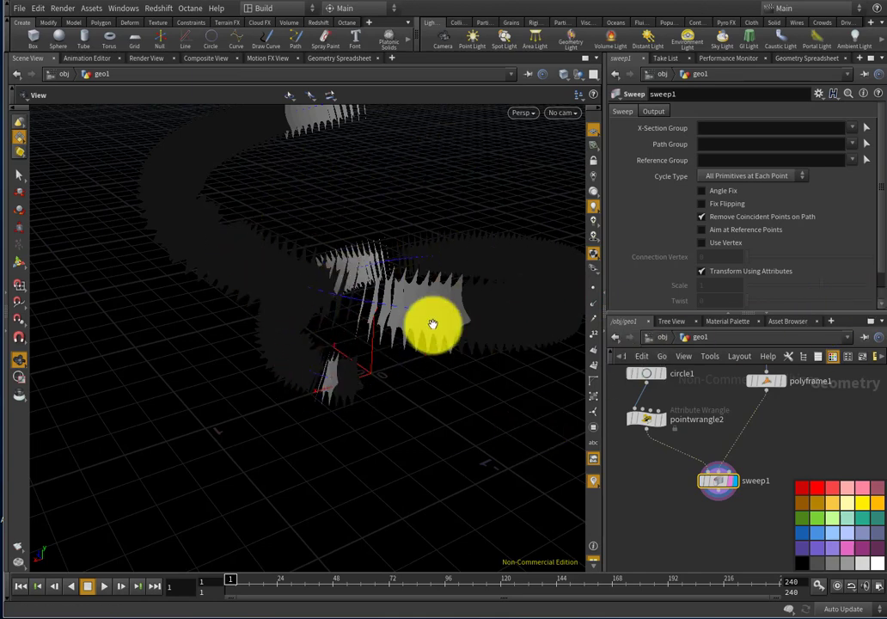
pyautogui.moveTo(401, 296); pyautogui.dragTo(248, 282)
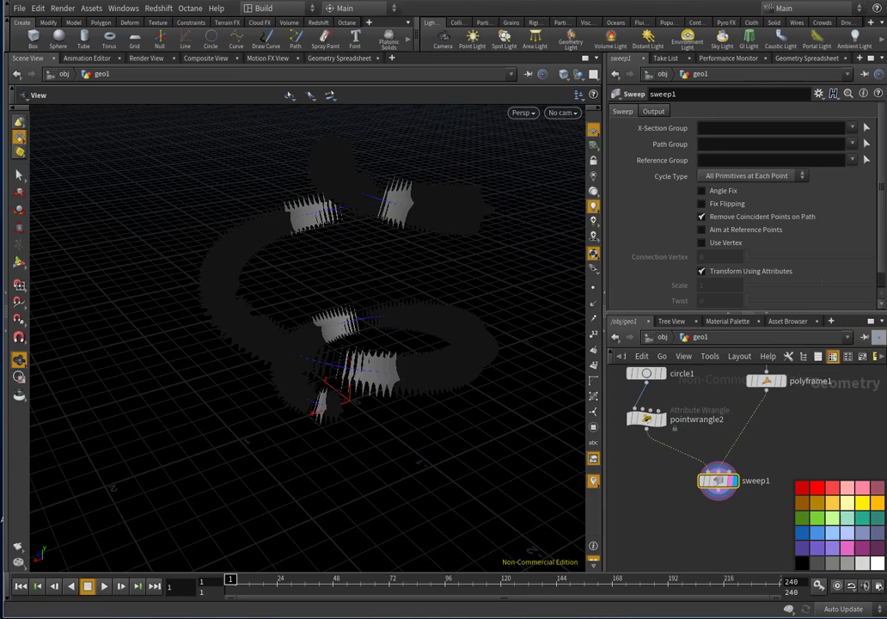
# Set the sweep node's Skin Output to Skin Unclosed.
pyautogui.click(718, 480)
pyautogui.click(657, 113)
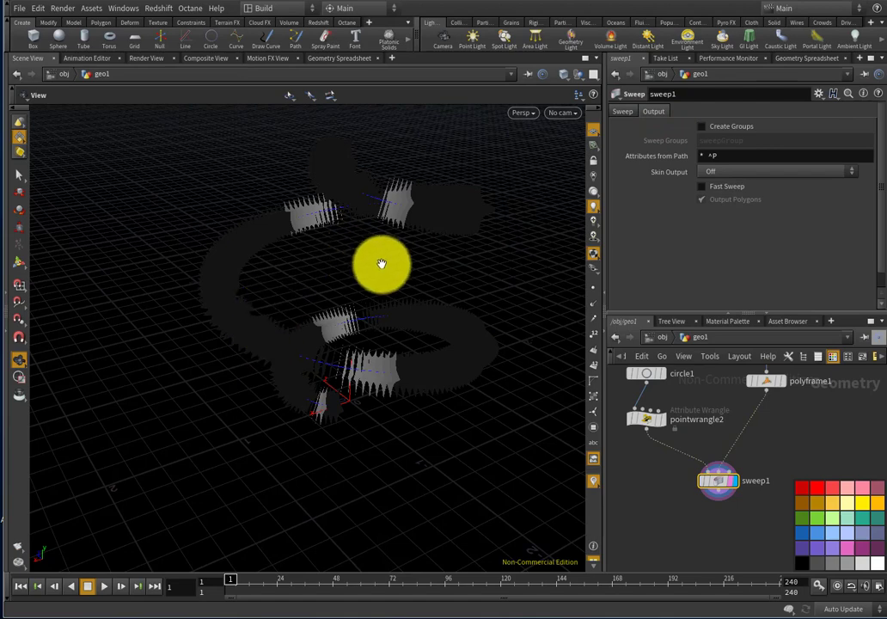
pyautogui.click(713, 173)
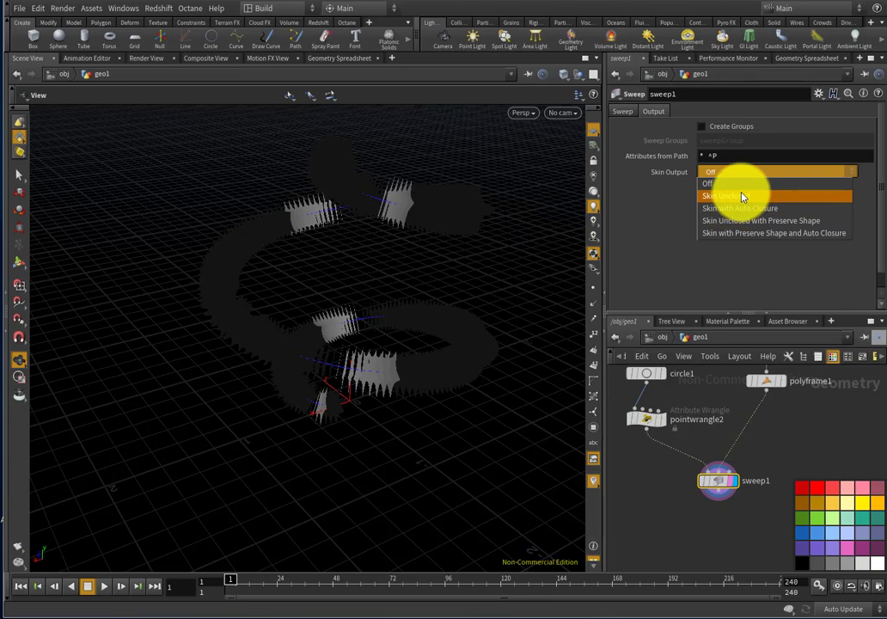
pyautogui.click(717, 198)
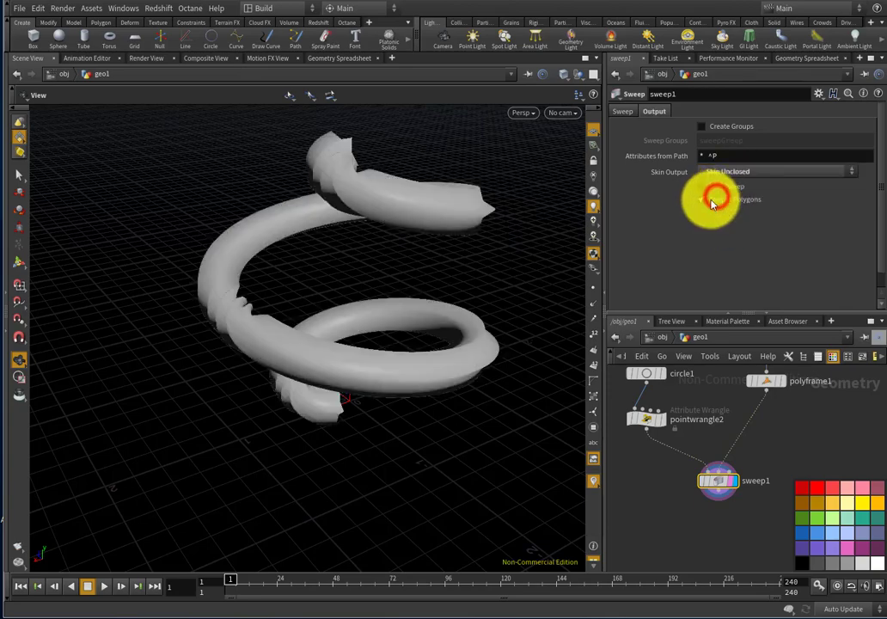
# Examine the surface of the skinned spiral sweep from several angles.
pyautogui.moveTo(430, 356); pyautogui.dragTo(368, 297)
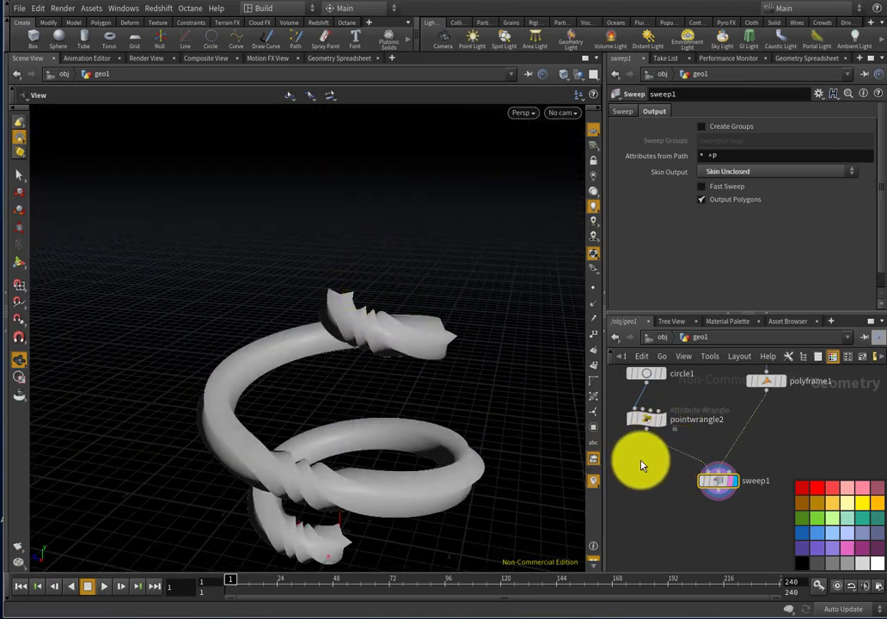
pyautogui.scroll(3, 727, 463)
pyautogui.scroll(-3, 670, 432)
pyautogui.scroll(3, 717, 422)
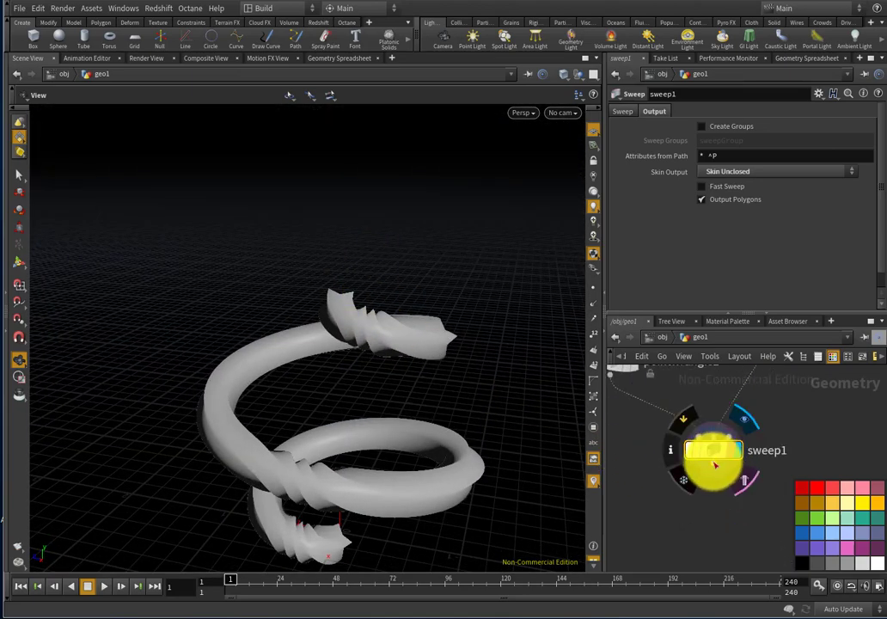
pyautogui.moveTo(449, 472); pyautogui.dragTo(430, 453)
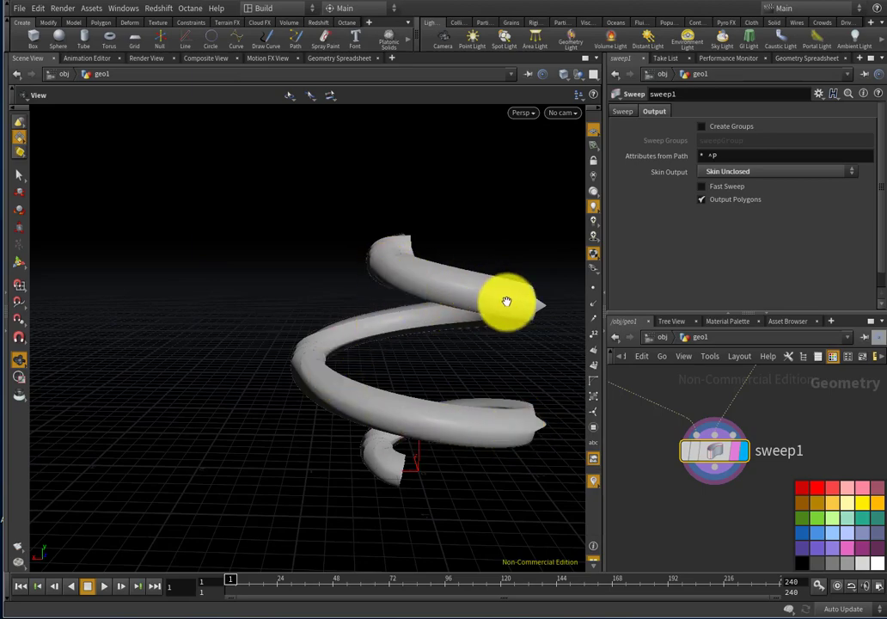
pyautogui.moveTo(519, 420); pyautogui.dragTo(376, 449)
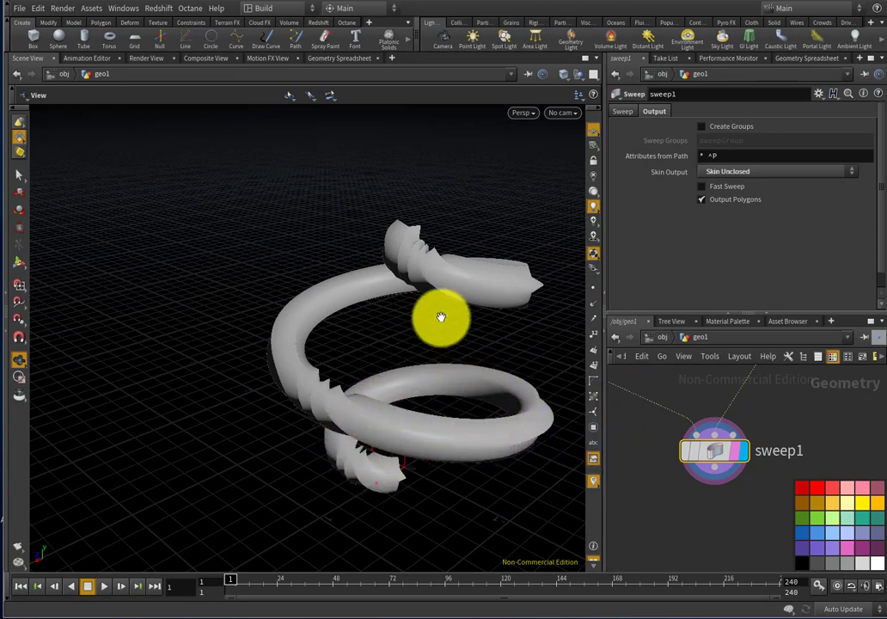
pyautogui.scroll(-2, 733, 416)
pyautogui.scroll(-4, 733, 416)
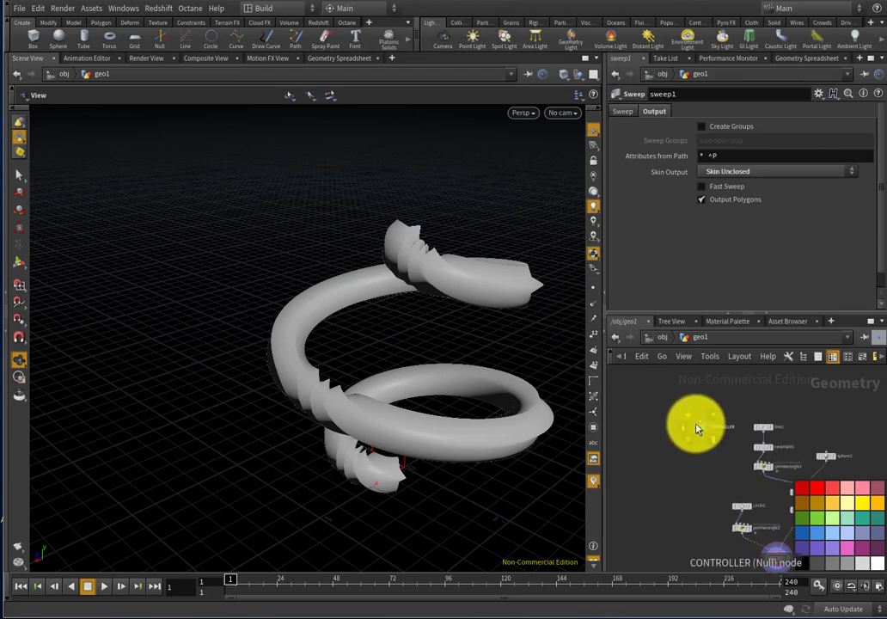
# Add a Point Wrangle node on the wire between polyframe1 and sweep1.
pyautogui.scroll(-3, 685, 411)
pyautogui.moveTo(750, 511); pyautogui.dragTo(727, 471, button='middle')
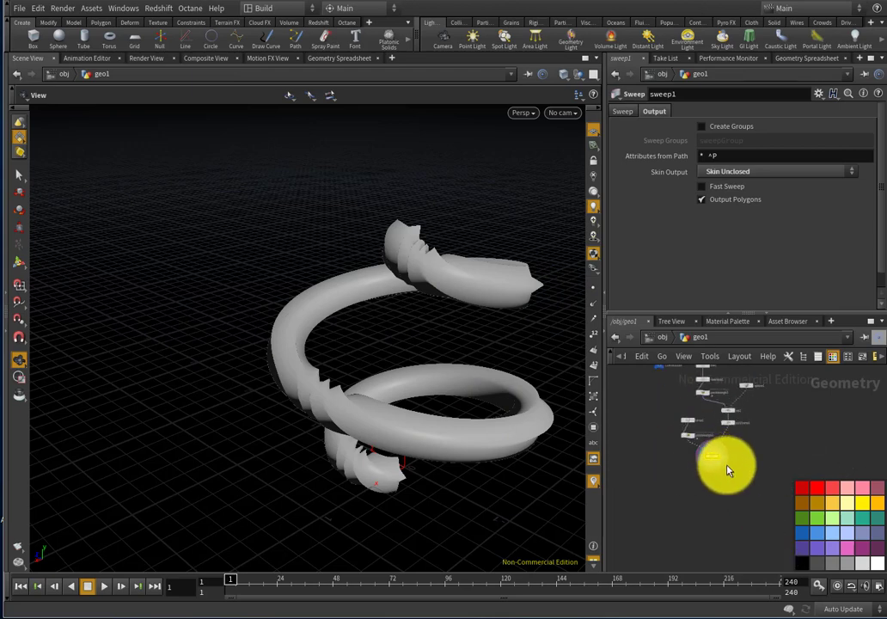
pyautogui.scroll(6, 726, 469)
pyautogui.press('Tab')
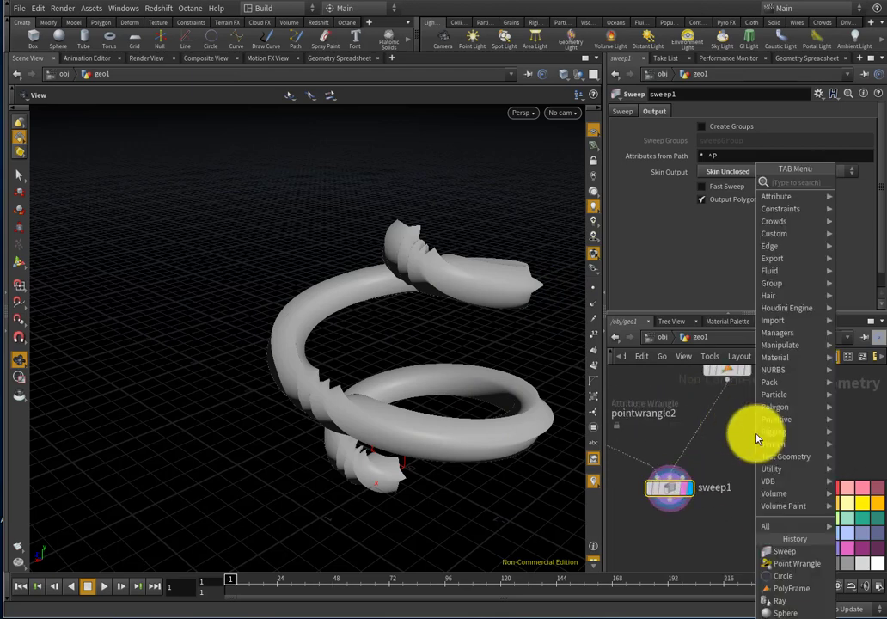
pyautogui.write('point wrang')
pyautogui.press('Return')
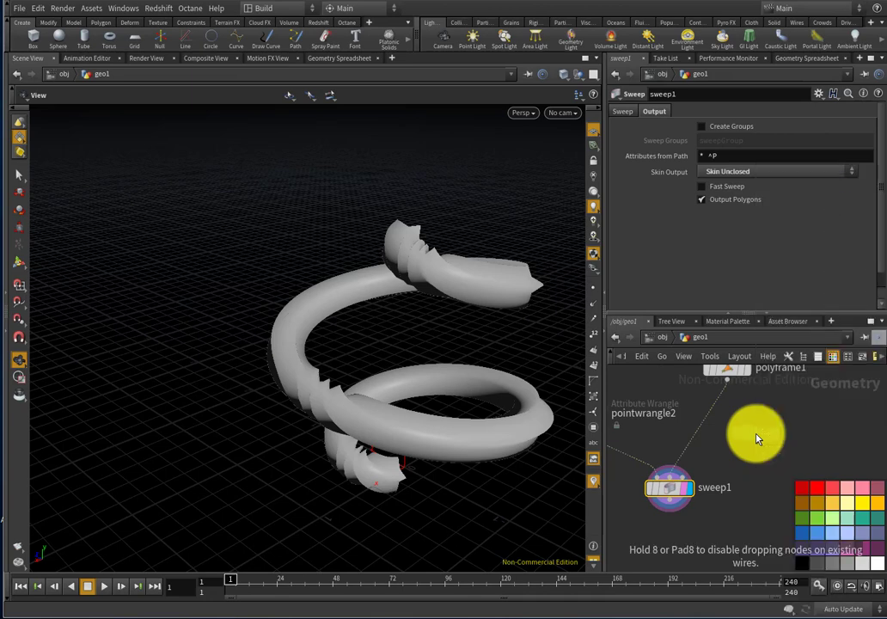
pyautogui.click(702, 427)
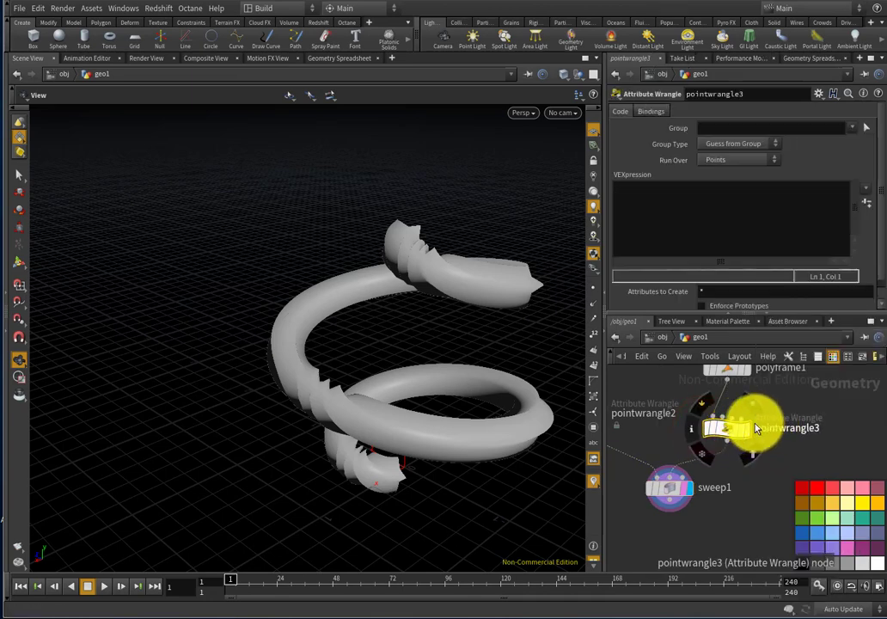
# Display pointwrangle3 with point markers shown in the viewport and start its VEXpression with float angle = chf(.
pyautogui.scroll(3, 746, 426)
pyautogui.click(748, 434)
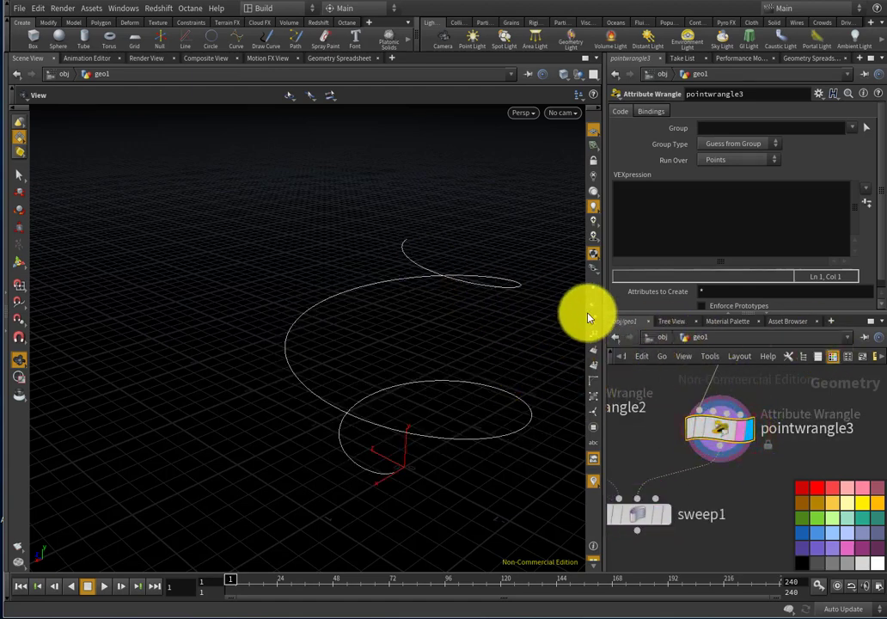
pyautogui.click(593, 285)
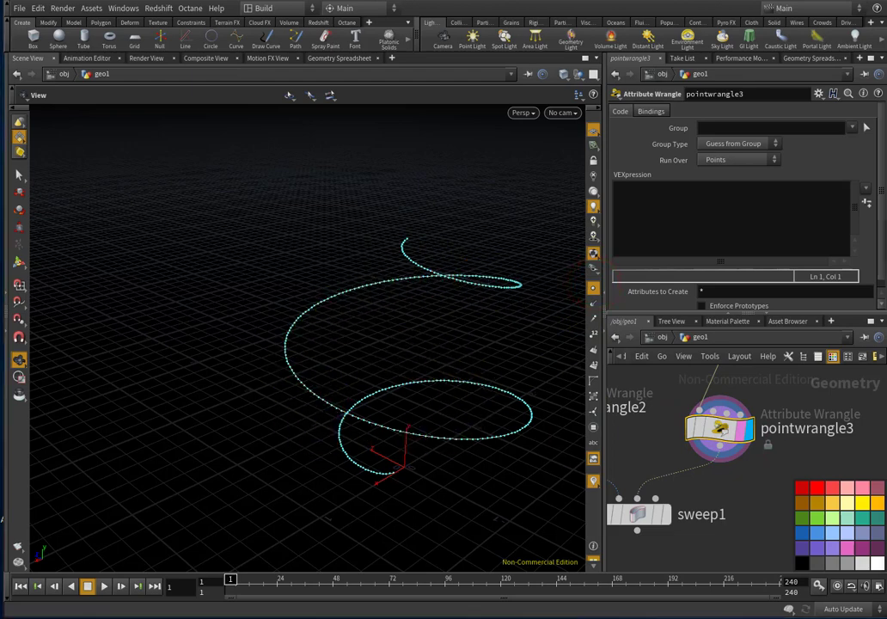
pyautogui.click(725, 226)
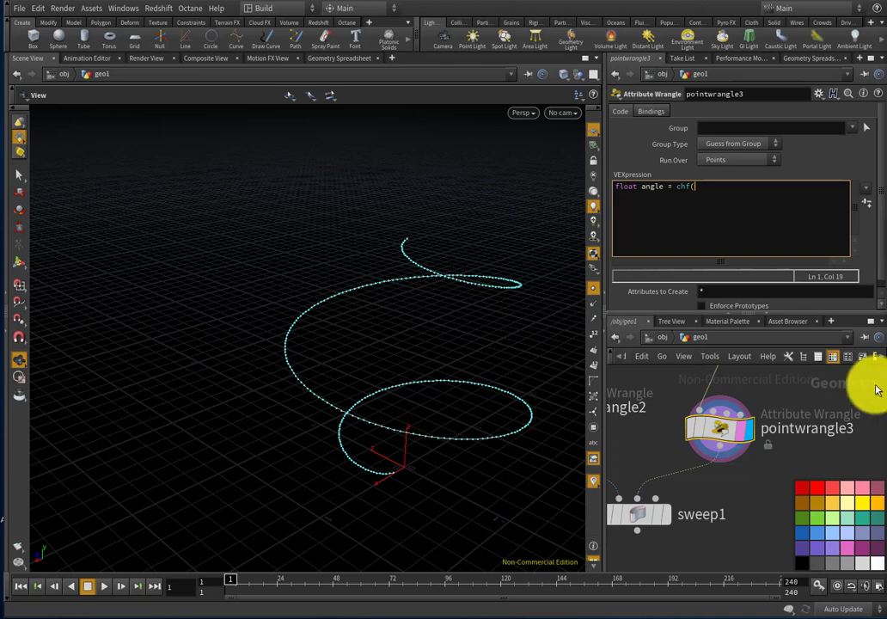
# Copy the complete float angle line from pointwrangle1's VEXpression and display that node's curve in the viewport.
pyautogui.click(841, 398)
pyautogui.scroll(-4, 735, 433)
pyautogui.scroll(2, 735, 435)
pyautogui.moveTo(798, 406); pyautogui.dragTo(802, 444, button='middle')
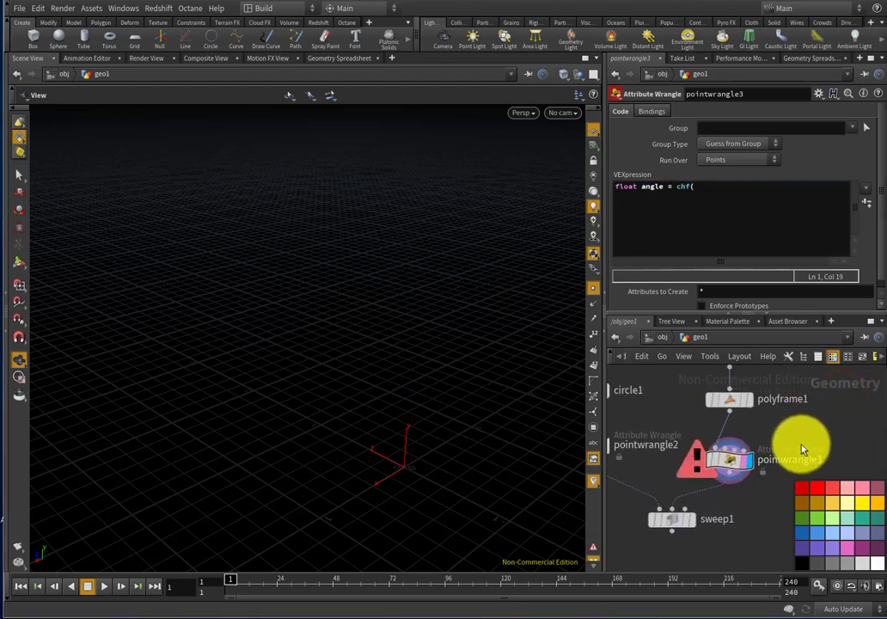
pyautogui.scroll(-4, 802, 444)
pyautogui.moveTo(730, 393); pyautogui.dragTo(718, 451, button='middle')
pyautogui.scroll(3, 713, 429)
pyautogui.click(712, 428)
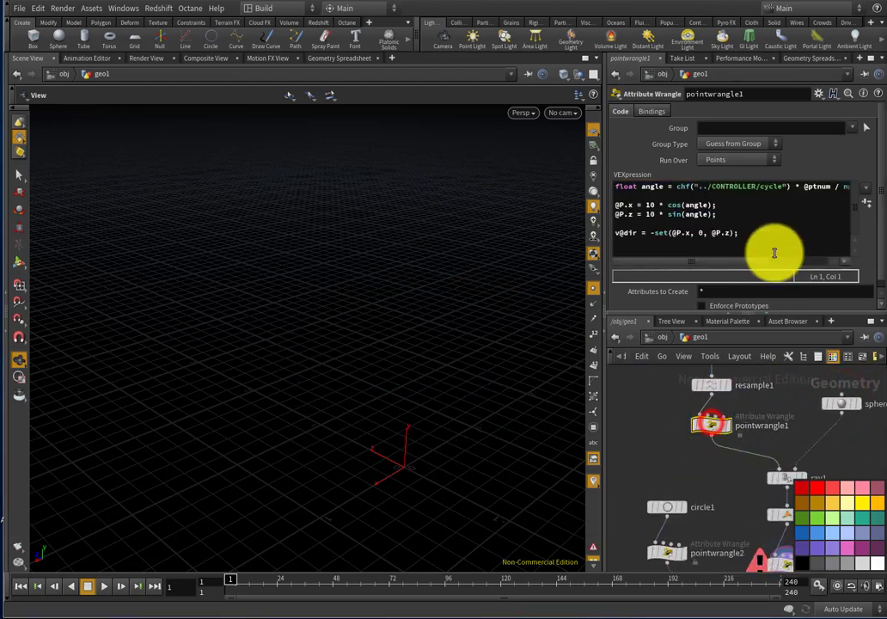
pyautogui.click(769, 197)
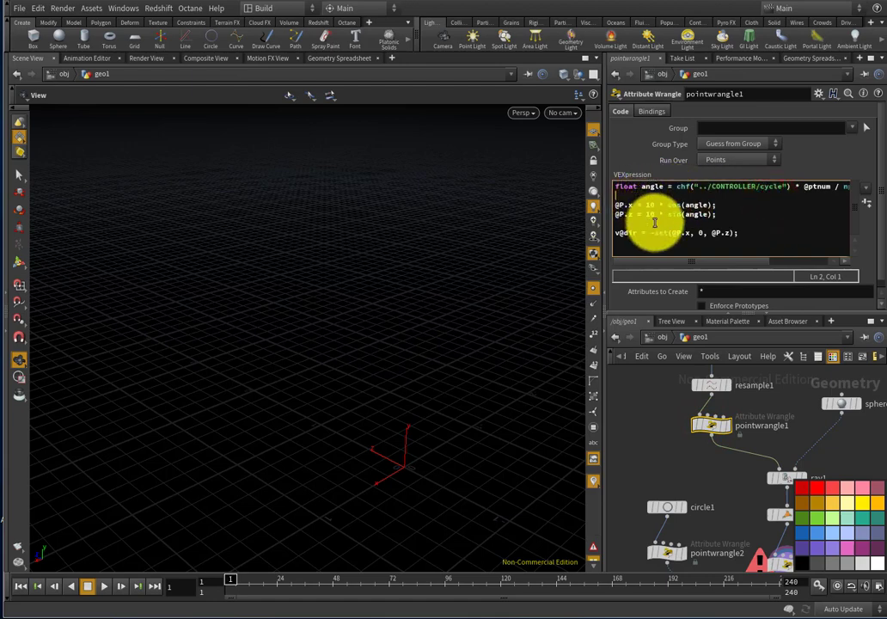
pyautogui.scroll(-2, 713, 376)
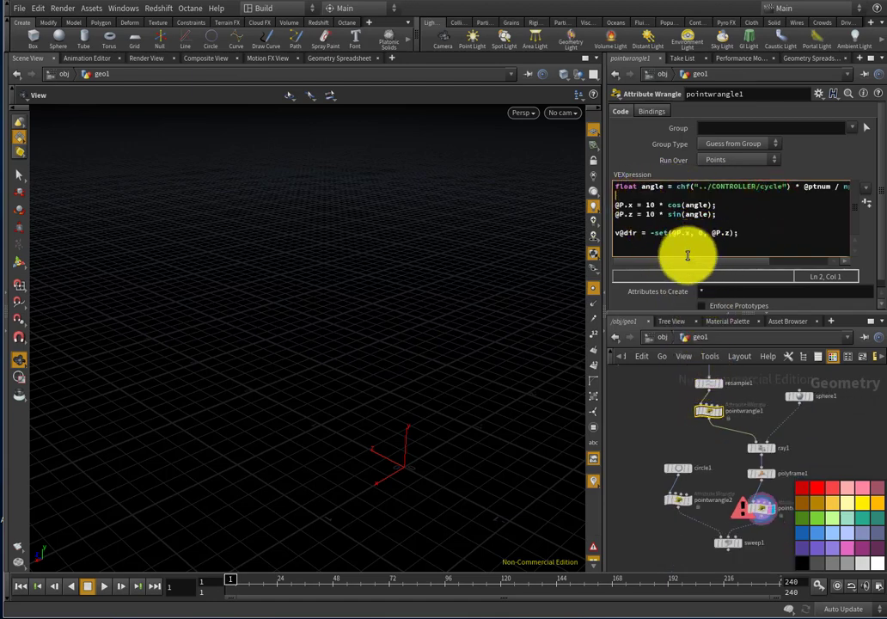
pyautogui.moveTo(692, 260); pyautogui.dragTo(768, 263)
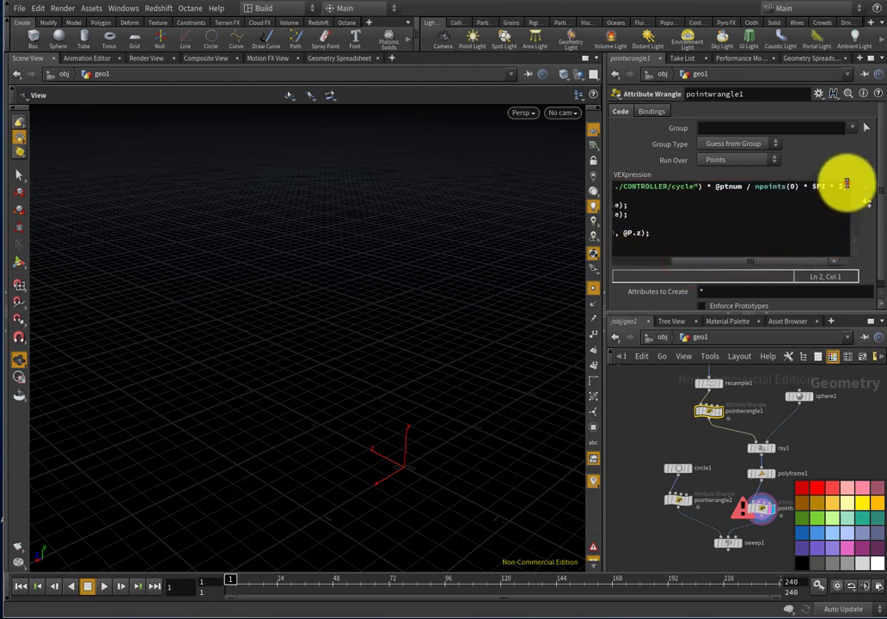
pyautogui.moveTo(847, 185); pyautogui.dragTo(575, 164)
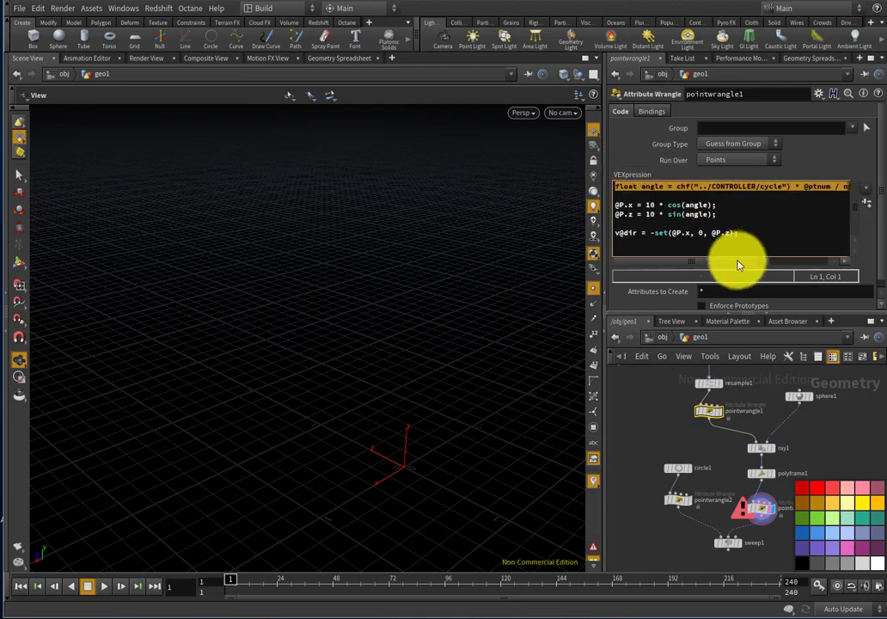
pyautogui.click(730, 417)
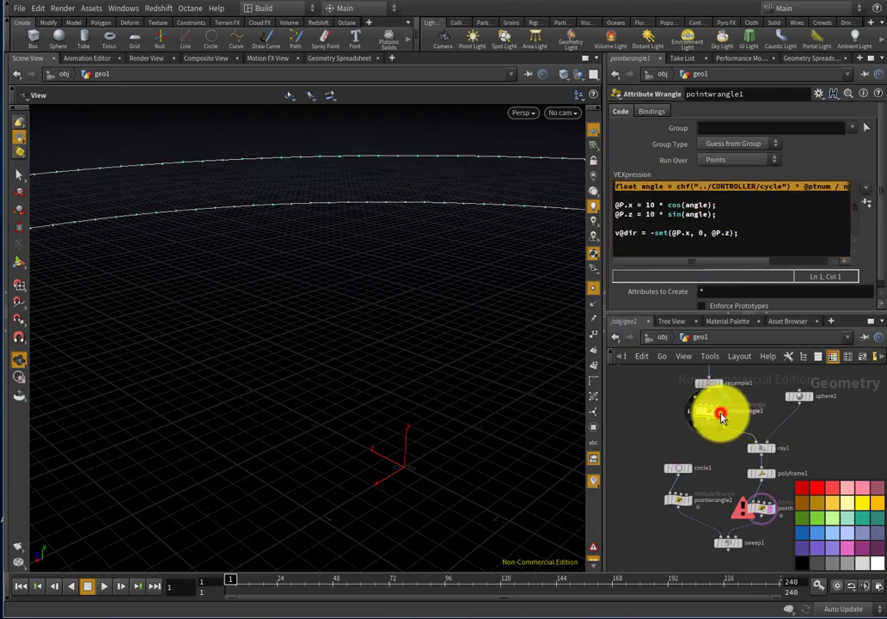
pyautogui.moveTo(521, 312); pyautogui.dragTo(361, 335)
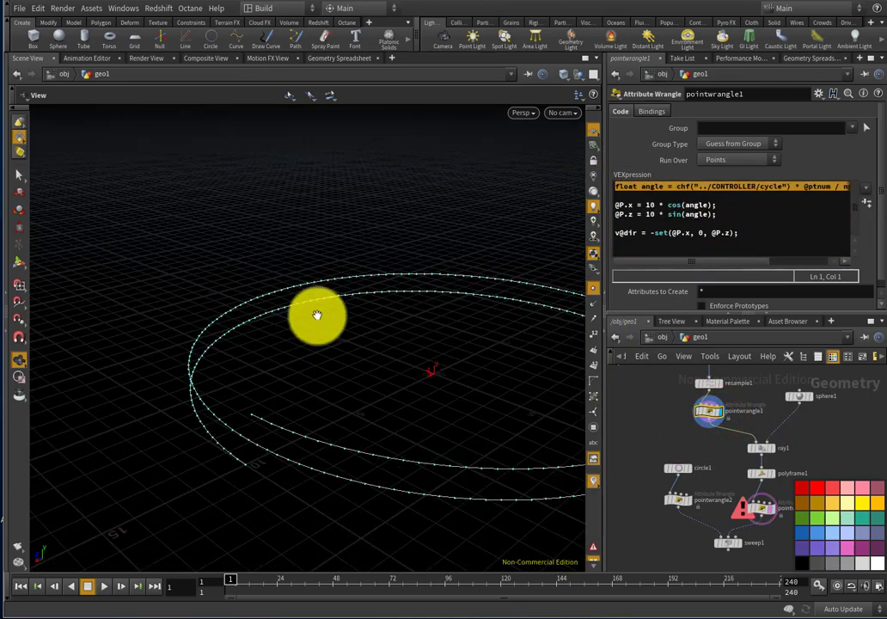
pyautogui.scroll(3, 731, 447)
pyautogui.click(735, 454)
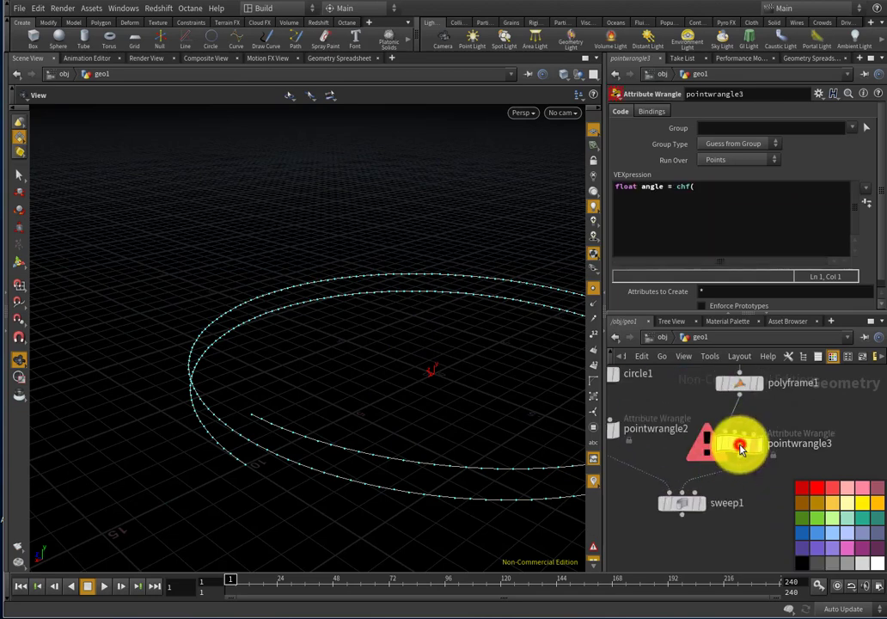
pyautogui.click(727, 200)
pyautogui.moveTo(748, 202); pyautogui.dragTo(637, 187)
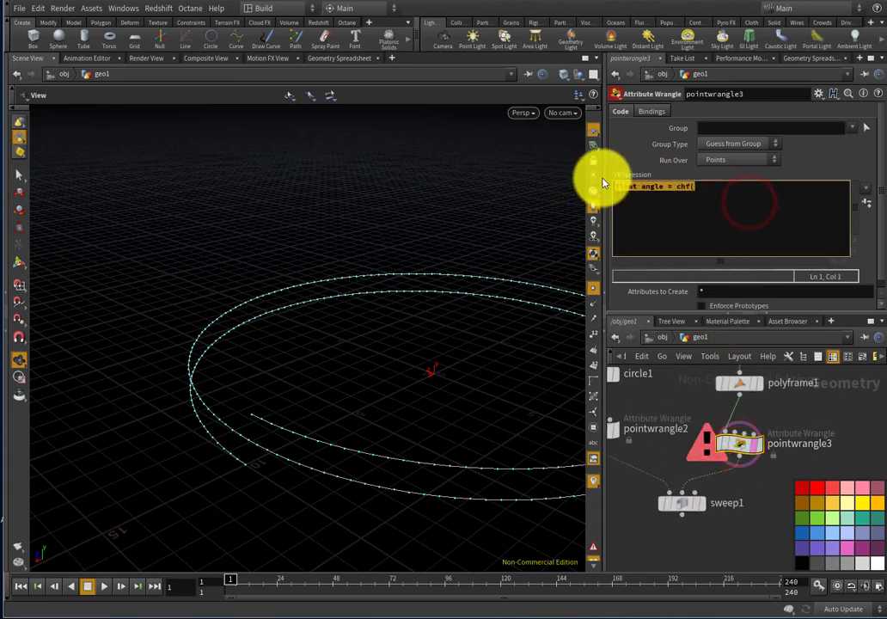
pyautogui.write('float angle = chf("../CONTROLLER/cycle") * @ptnum / npoints(0) * $PI * 2;')
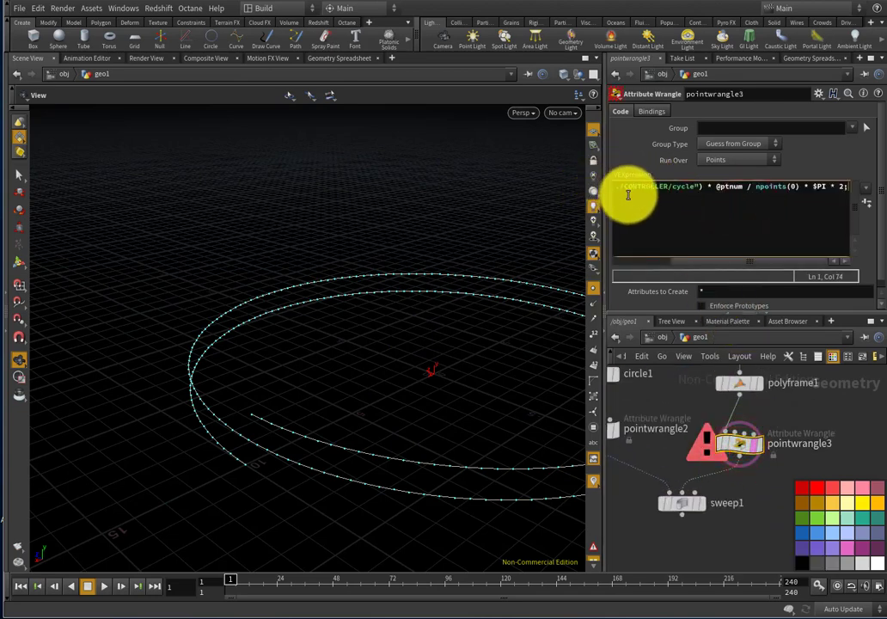
# Change the final multiplier after $PI in pointwrangle3's angle line to 0.04.
pyautogui.click(772, 236)
pyautogui.moveTo(733, 258); pyautogui.dragTo(633, 204)
pyautogui.moveTo(712, 261); pyautogui.dragTo(784, 263)
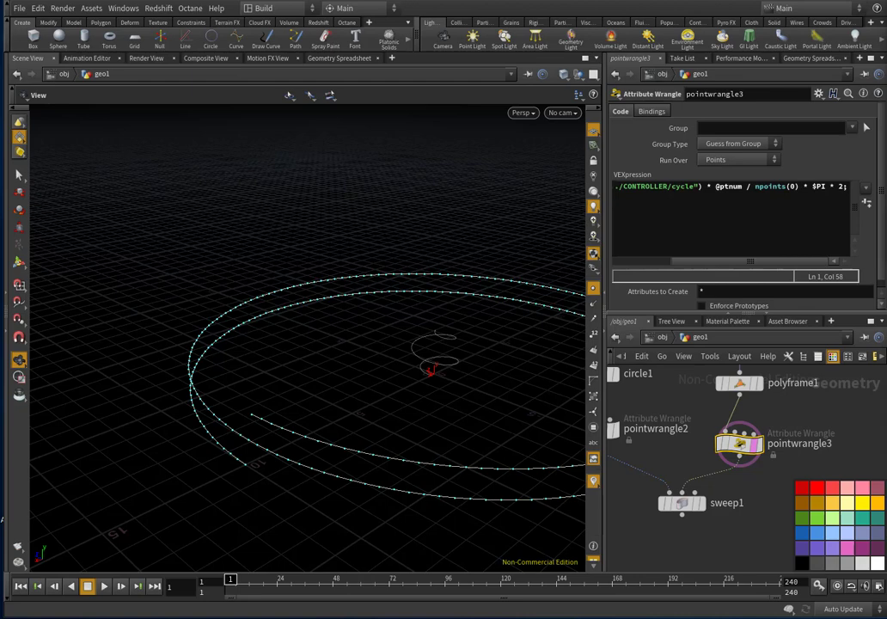
pyautogui.moveTo(816, 208); pyautogui.dragTo(841, 186)
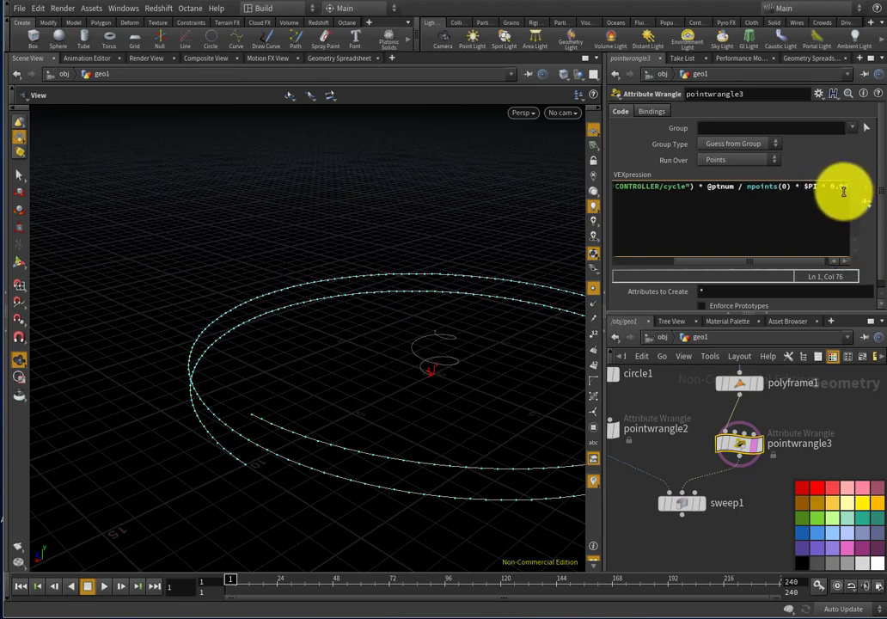
pyautogui.click(813, 257)
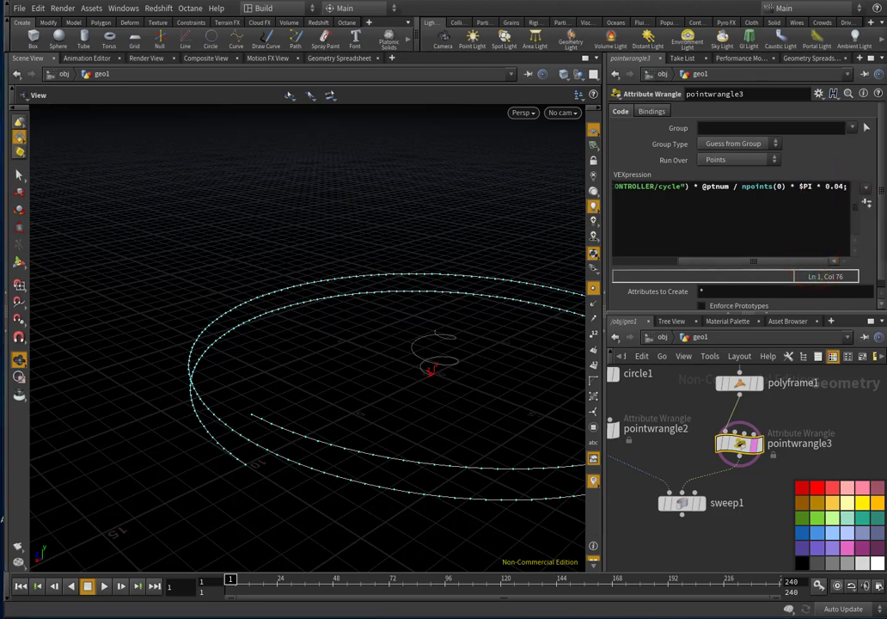
pyautogui.click(766, 211)
pyautogui.click(849, 188)
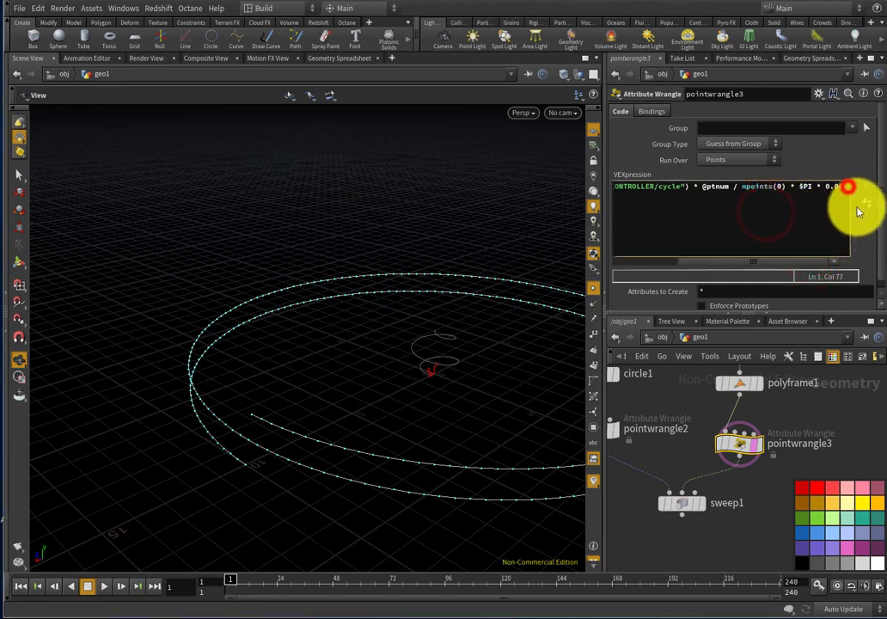
pyautogui.press('Return')
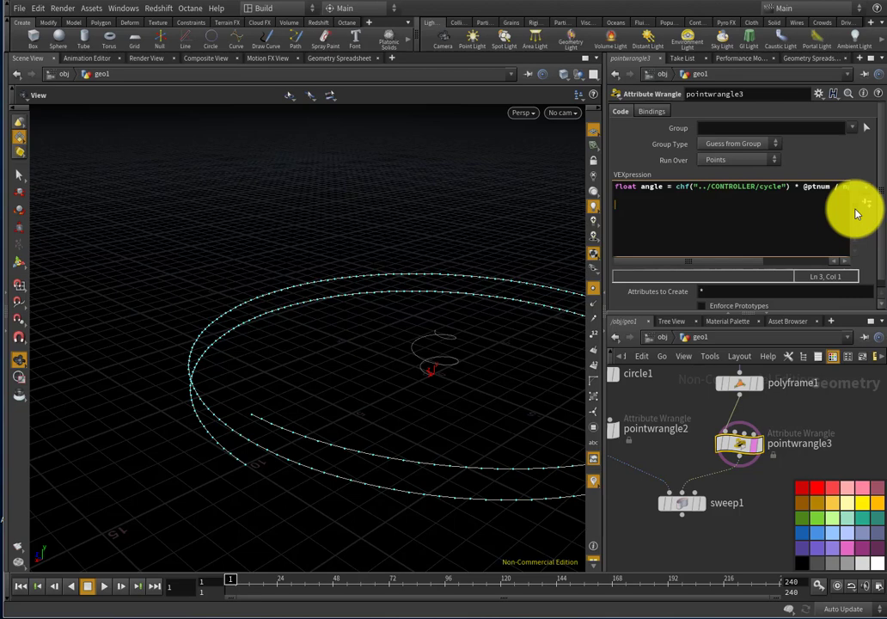
pyautogui.write('ps')
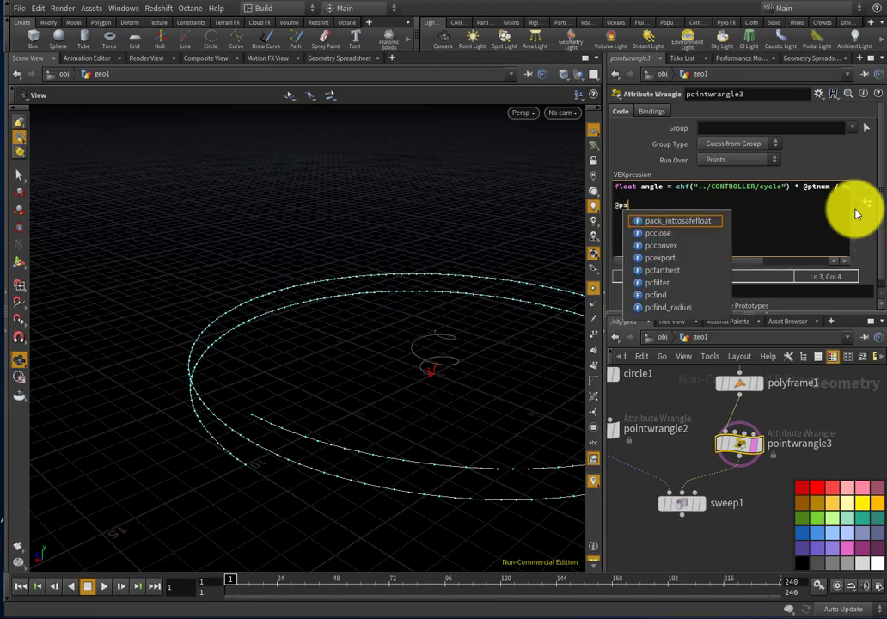
pyautogui.write('cale = ')
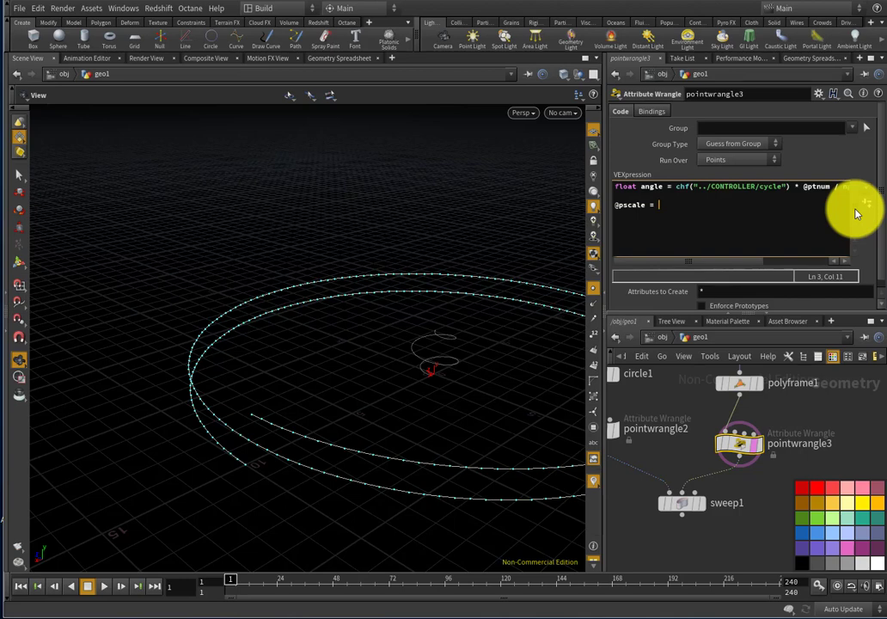
pyautogui.write('fit')
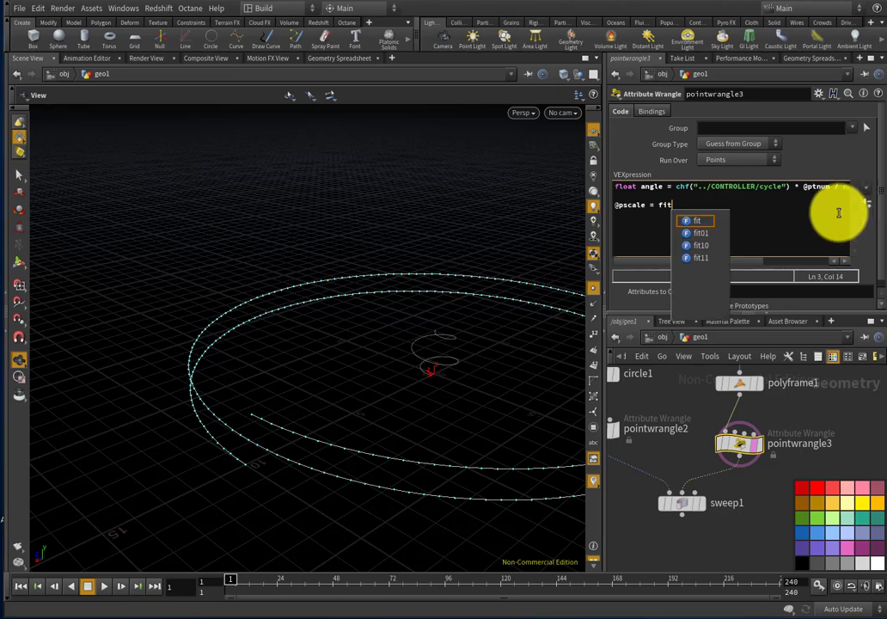
pyautogui.click(690, 194)
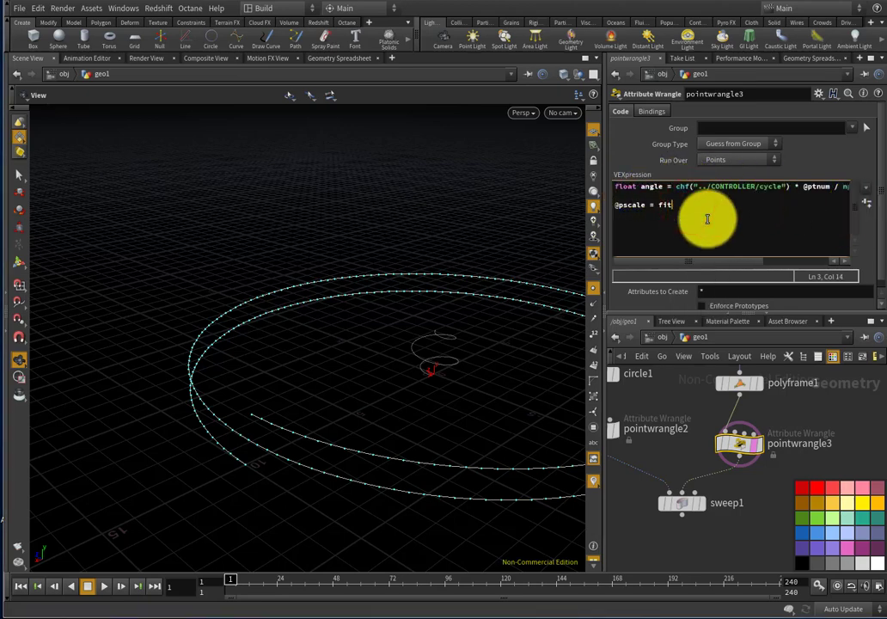
pyautogui.write('(cos(angle), -1, 1, 0')
pyautogui.write('.')
pyautogui.write('2, 1);')
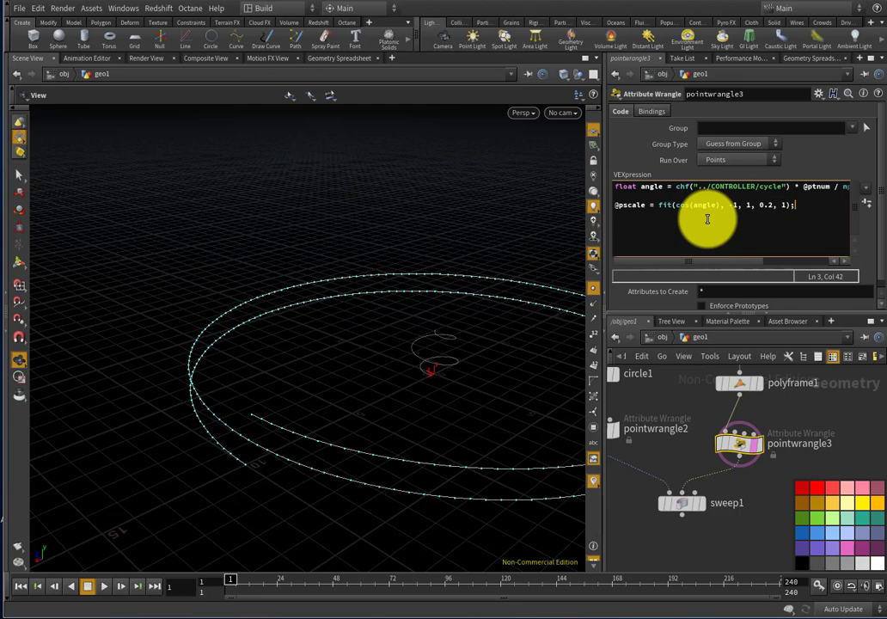
# Display sweep1 with point markers turned off and view the swept spiral from different angles.
pyautogui.click(762, 444)
pyautogui.click(703, 504)
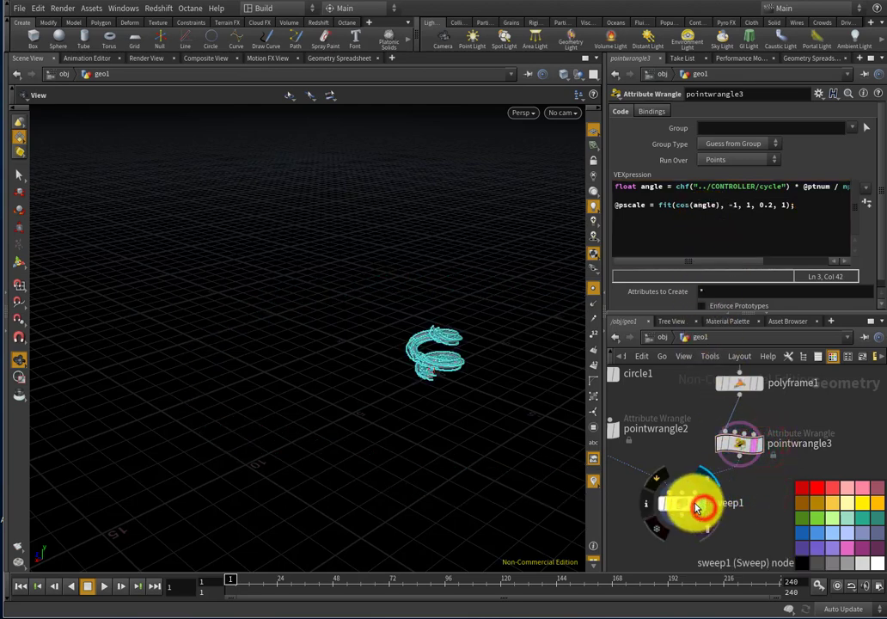
pyautogui.click(588, 291)
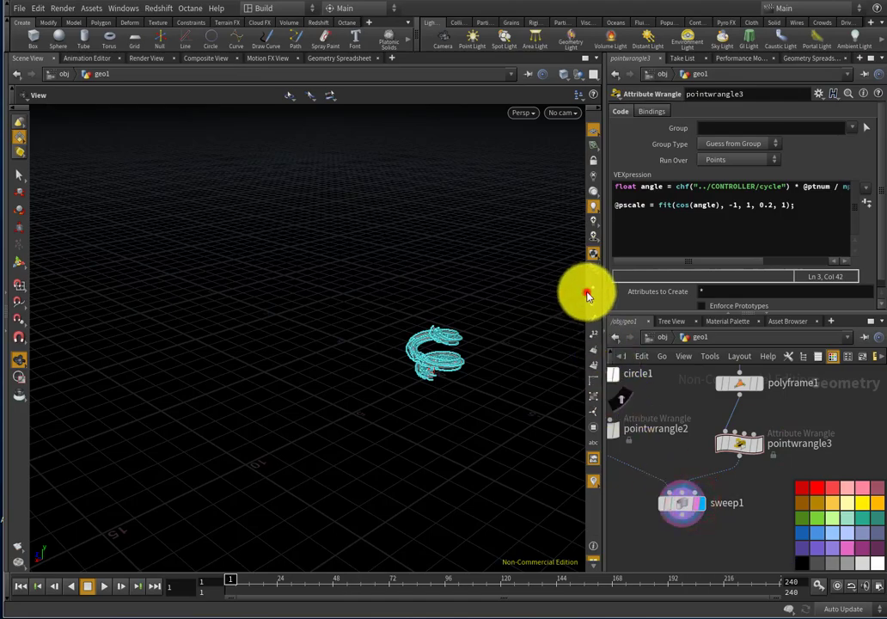
pyautogui.scroll(5, 462, 372)
pyautogui.moveTo(394, 372); pyautogui.dragTo(377, 353)
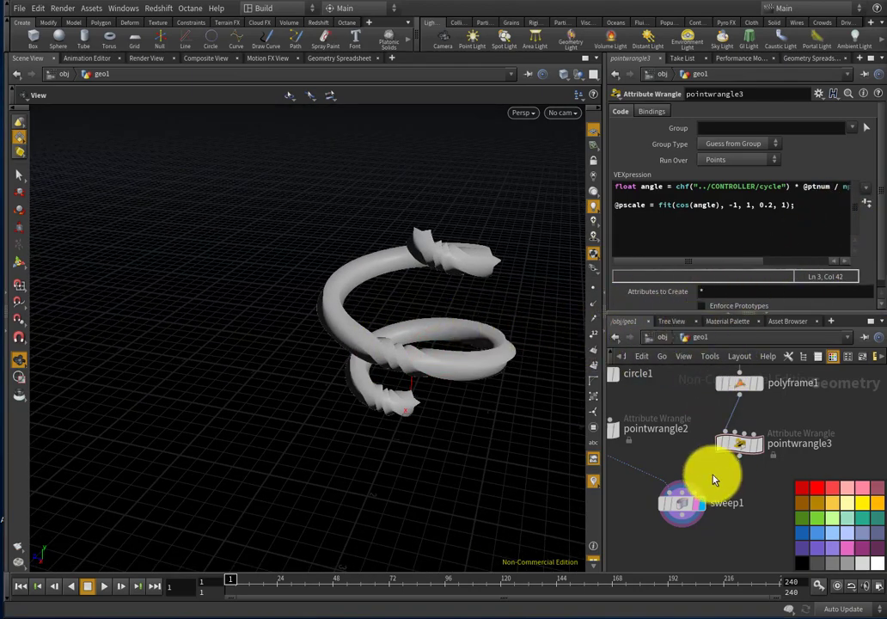
pyautogui.moveTo(376, 320); pyautogui.dragTo(343, 319)
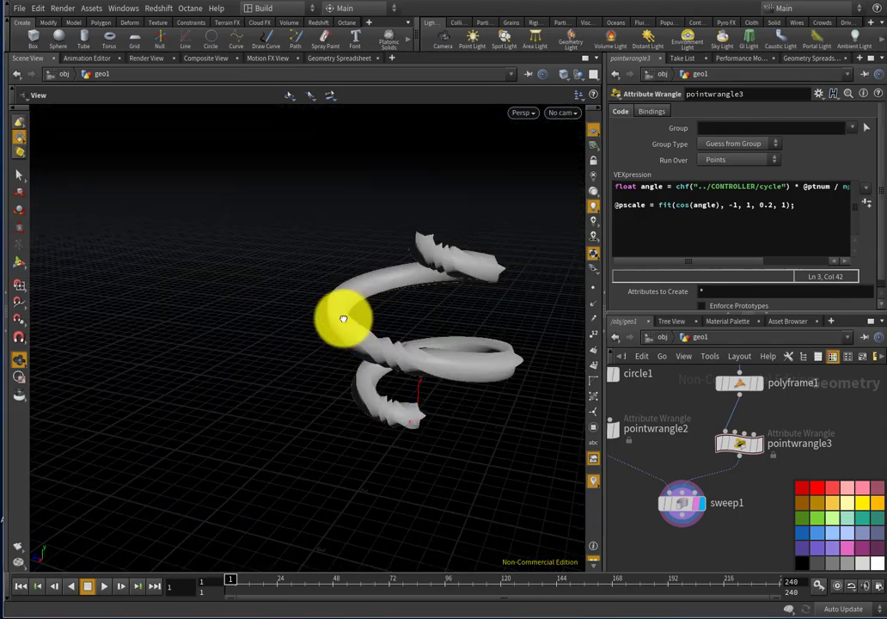
# Display pointwrangle3 and check its pscale values in the Geometry Spreadsheet.
pyautogui.click(760, 446)
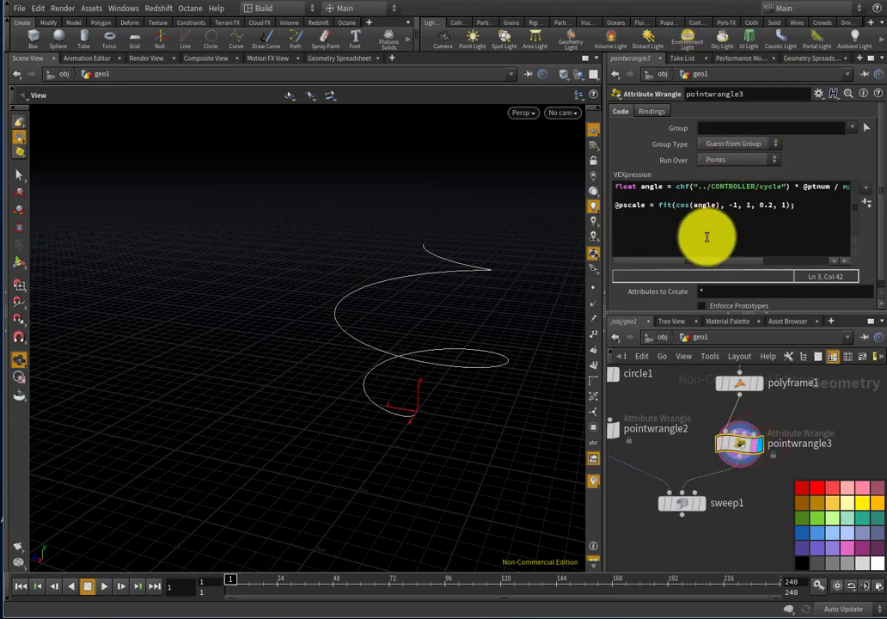
pyautogui.click(813, 58)
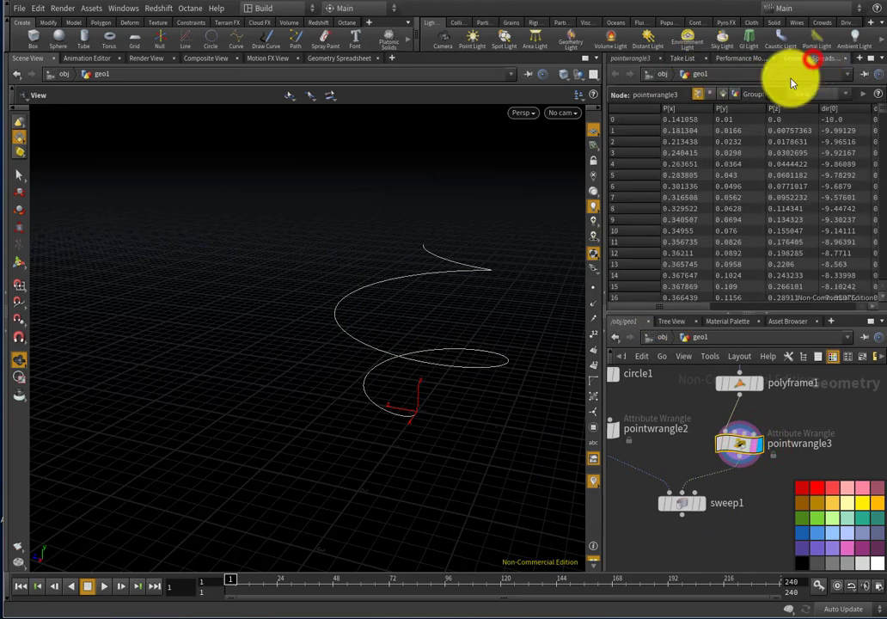
pyautogui.moveTo(701, 306); pyautogui.dragTo(852, 307)
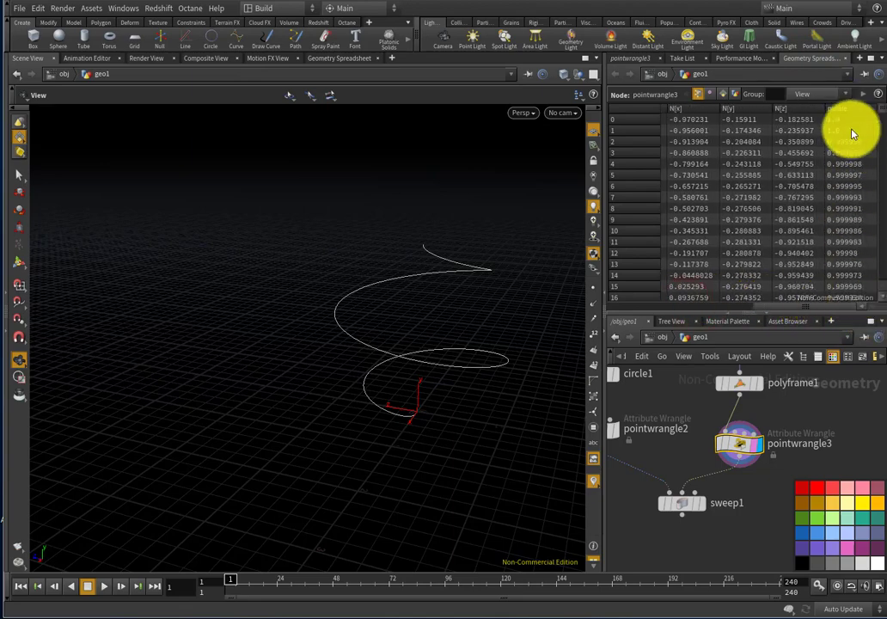
# Examine the pscale column in pointwrangle3's geometry data from the first point to the last.
pyautogui.moveTo(879, 113); pyautogui.dragTo(851, 172)
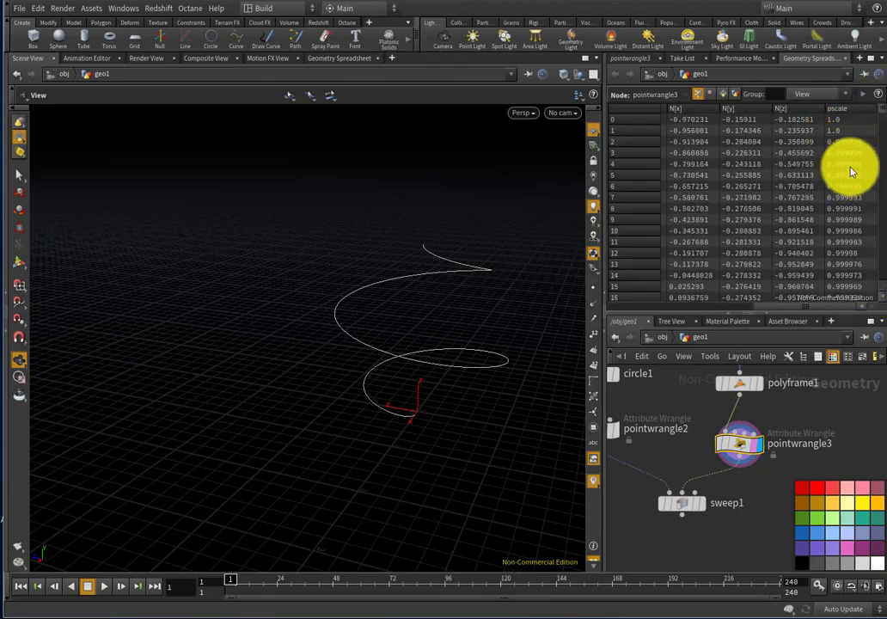
pyautogui.moveTo(879, 112); pyautogui.dragTo(856, 293)
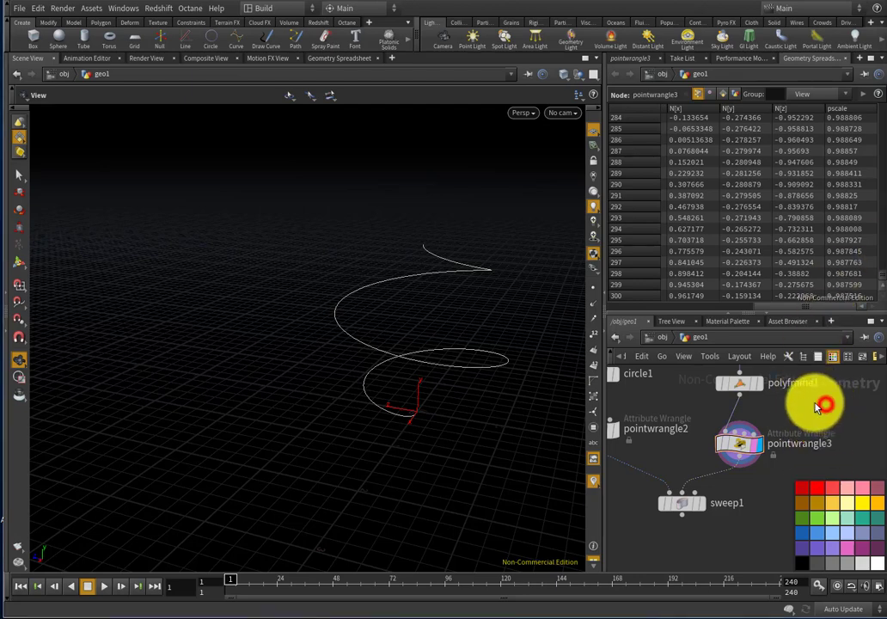
pyautogui.scroll(-2, 774, 430)
pyautogui.scroll(3, 766, 442)
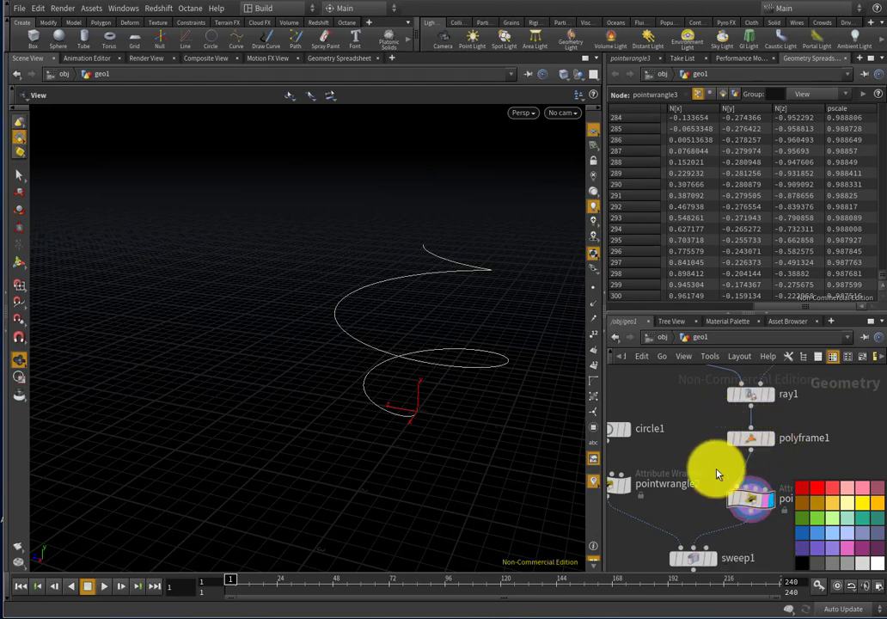
pyautogui.scroll(-2, 707, 468)
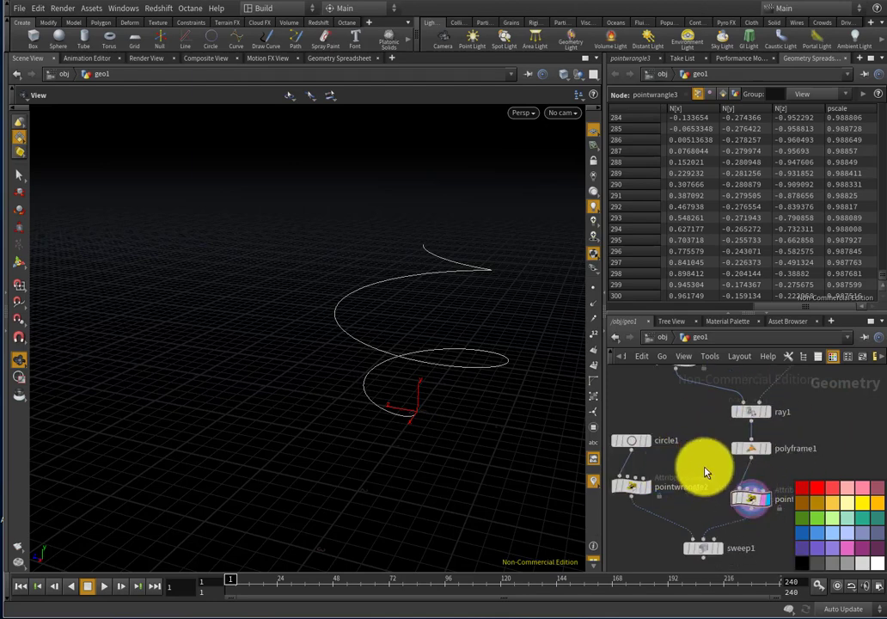
# Change the final multiplier after $PI in pointwrangle3's angle line to 2.
pyautogui.click(751, 494)
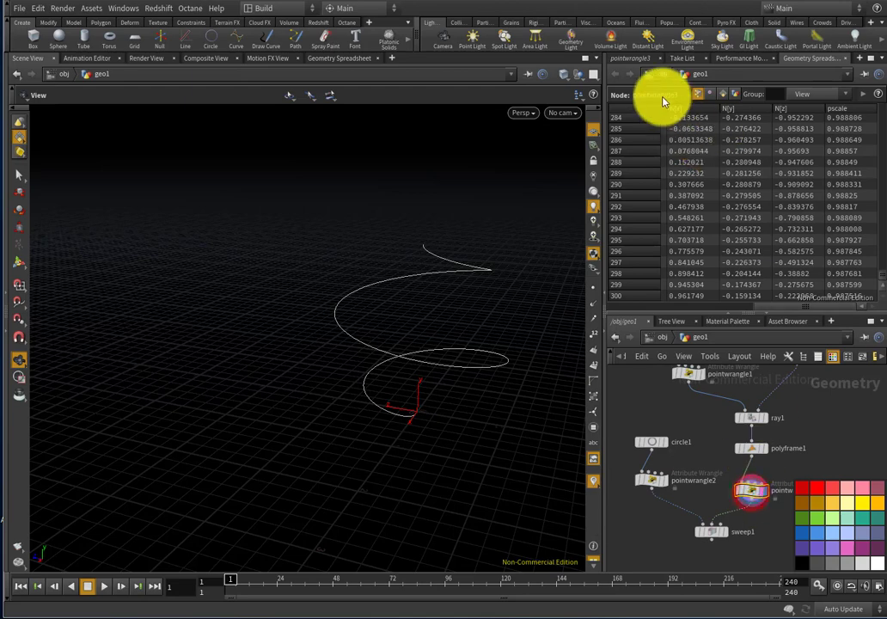
pyautogui.click(629, 58)
pyautogui.click(778, 192)
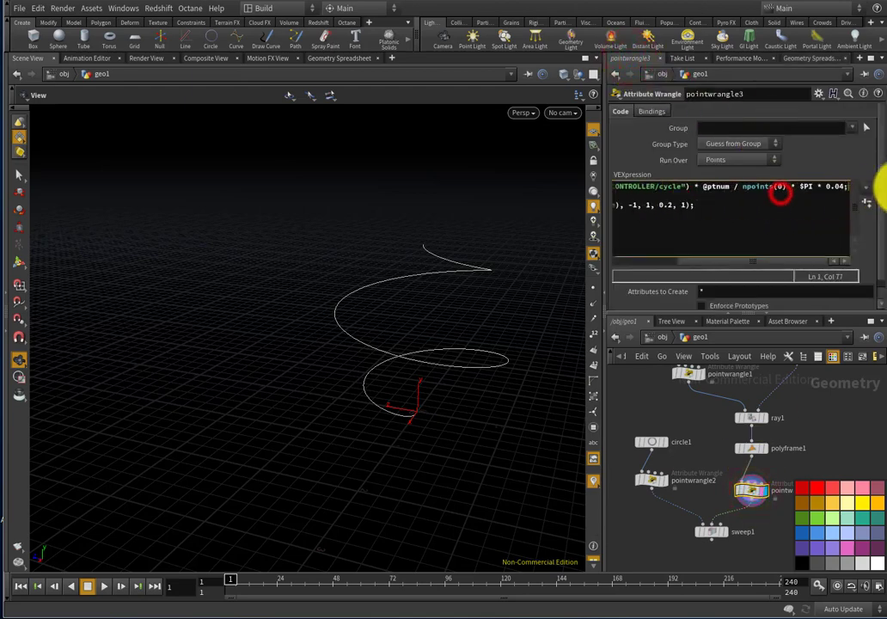
pyautogui.click(834, 184)
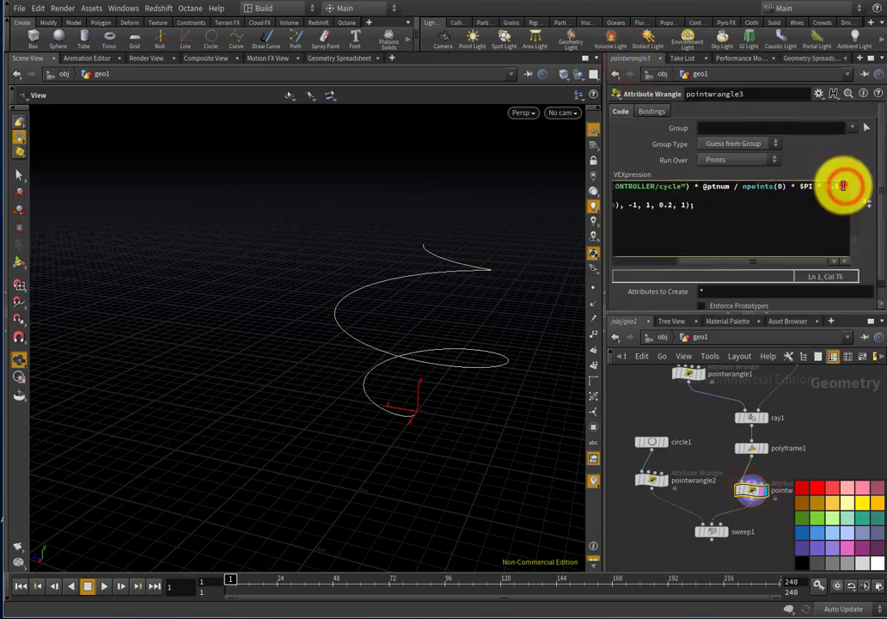
pyautogui.moveTo(847, 184); pyautogui.dragTo(826, 187)
pyautogui.write('2;')
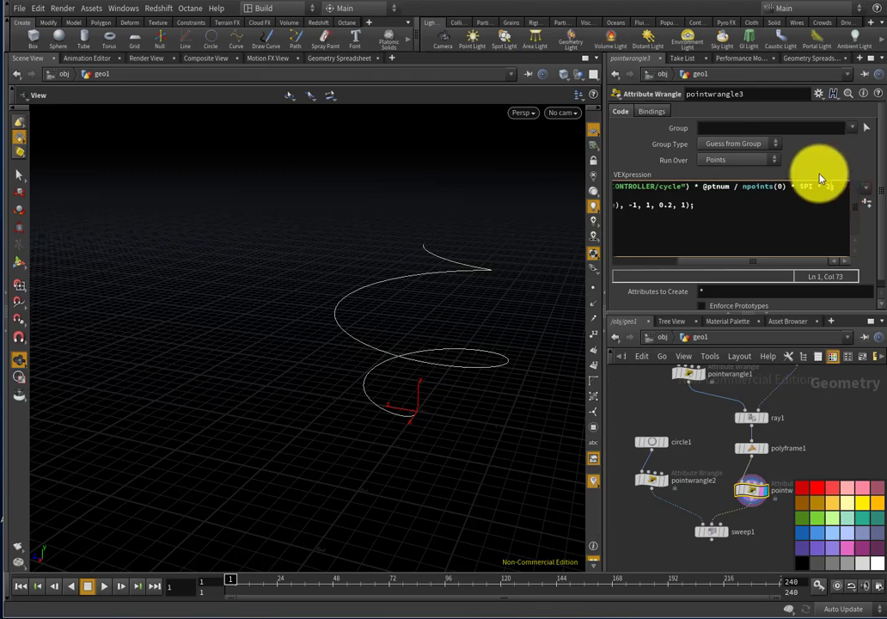
pyautogui.click(825, 438)
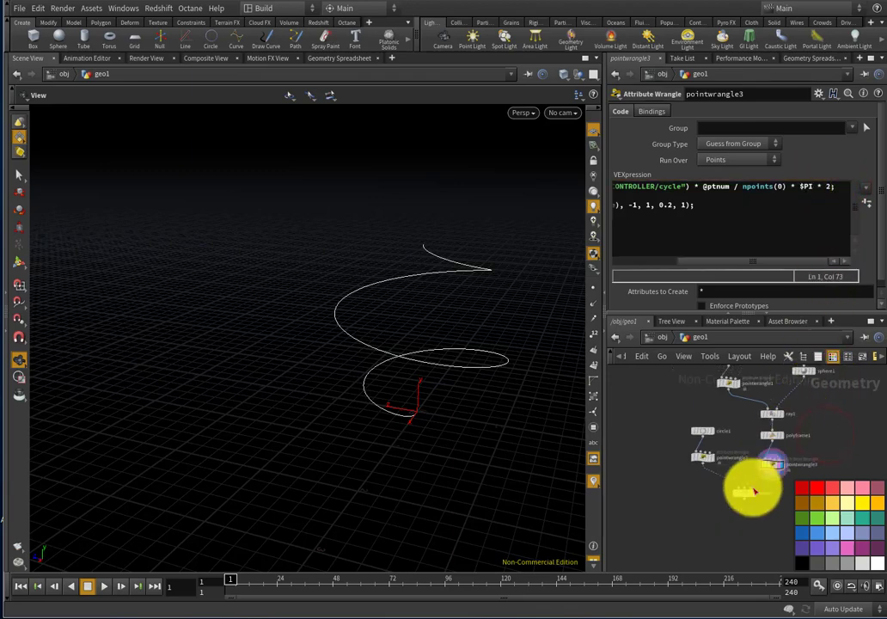
# Display sweep1 and inspect the thickness variation of the swept spiral from the side and from above.
pyautogui.scroll(2, 752, 491)
pyautogui.click(754, 490)
pyautogui.moveTo(457, 352); pyautogui.dragTo(432, 317)
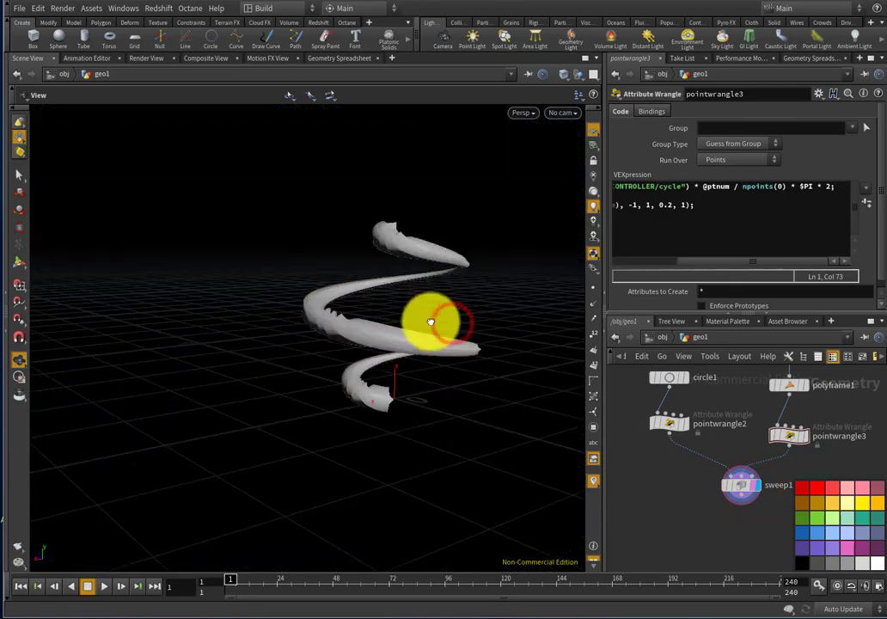
pyautogui.click(842, 190)
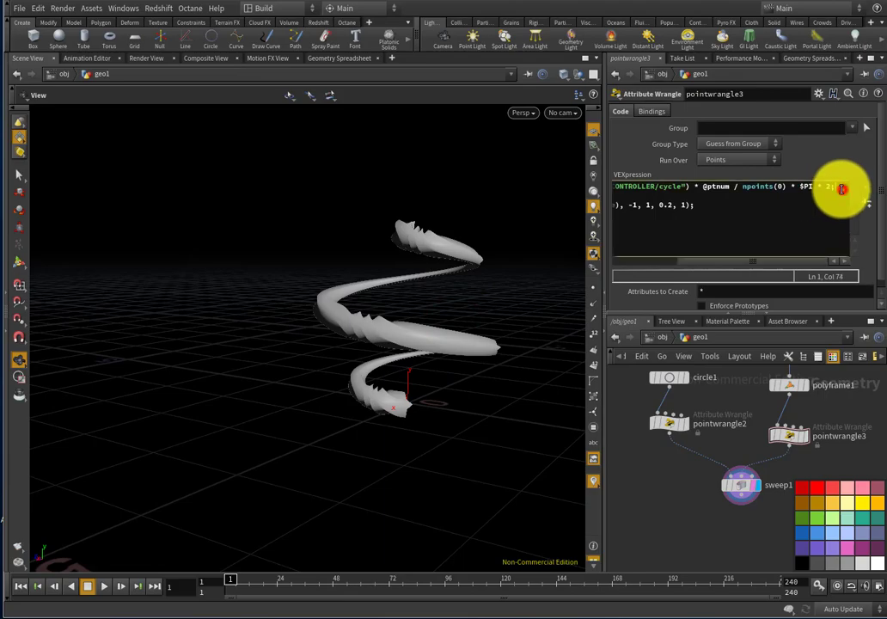
pyautogui.moveTo(419, 328); pyautogui.dragTo(337, 395)
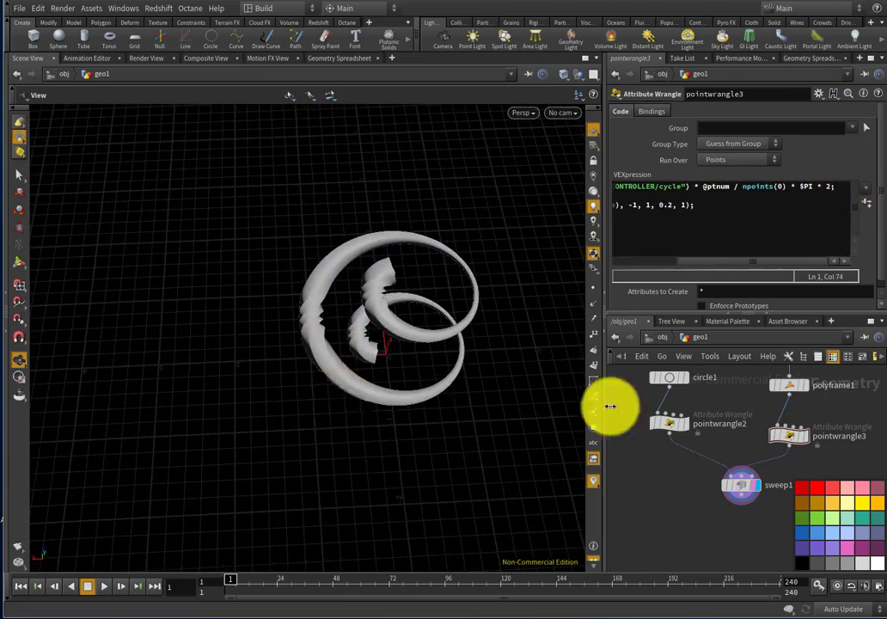
pyautogui.scroll(-3, 692, 389)
pyautogui.scroll(3, 704, 406)
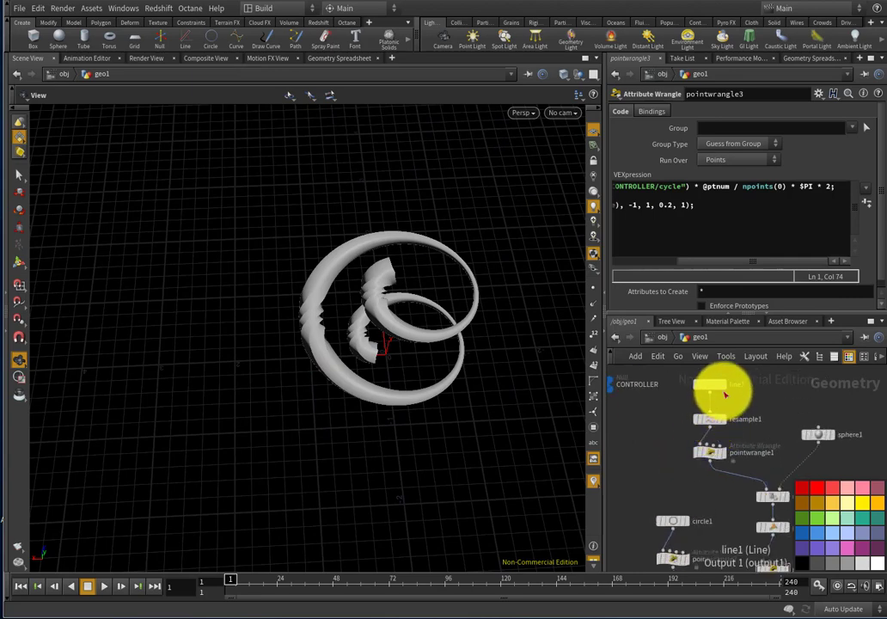
# Review the VEX code of pointwrangle1 and pointwrangle3 and examine the jagged areas of the swept spiral.
pyautogui.click(718, 460)
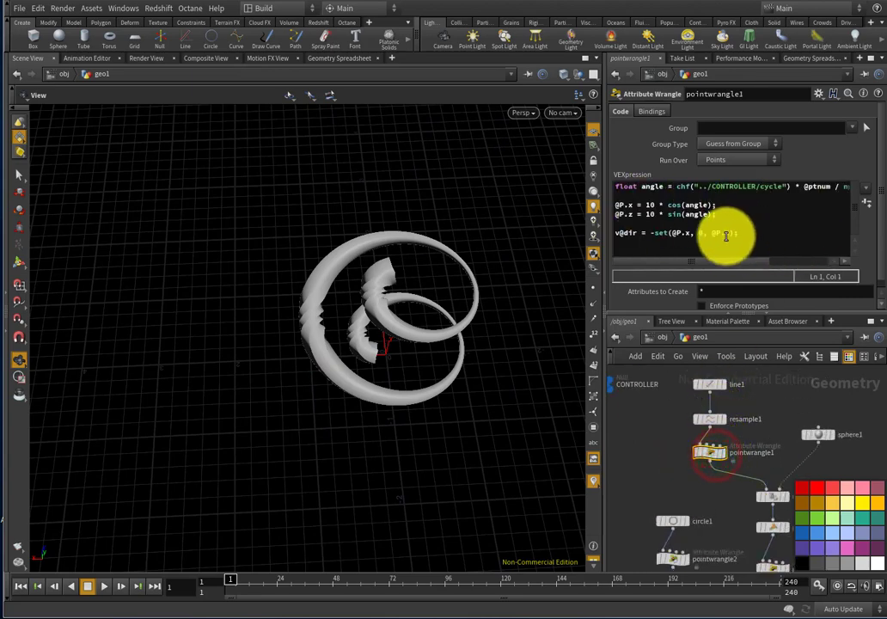
pyautogui.moveTo(735, 258); pyautogui.dragTo(586, 242)
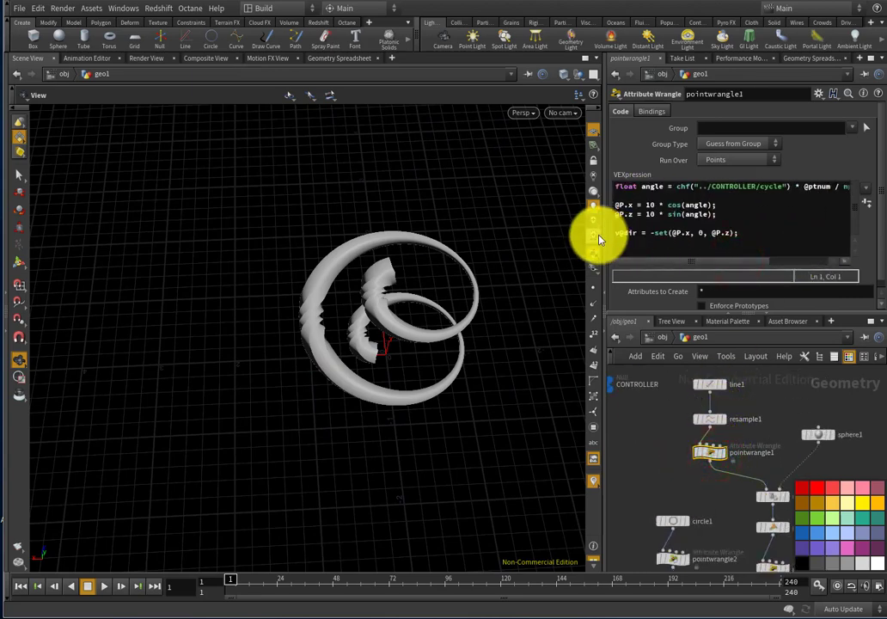
pyautogui.moveTo(409, 370); pyautogui.dragTo(516, 387)
pyautogui.scroll(-5, 730, 430)
pyautogui.scroll(6, 730, 430)
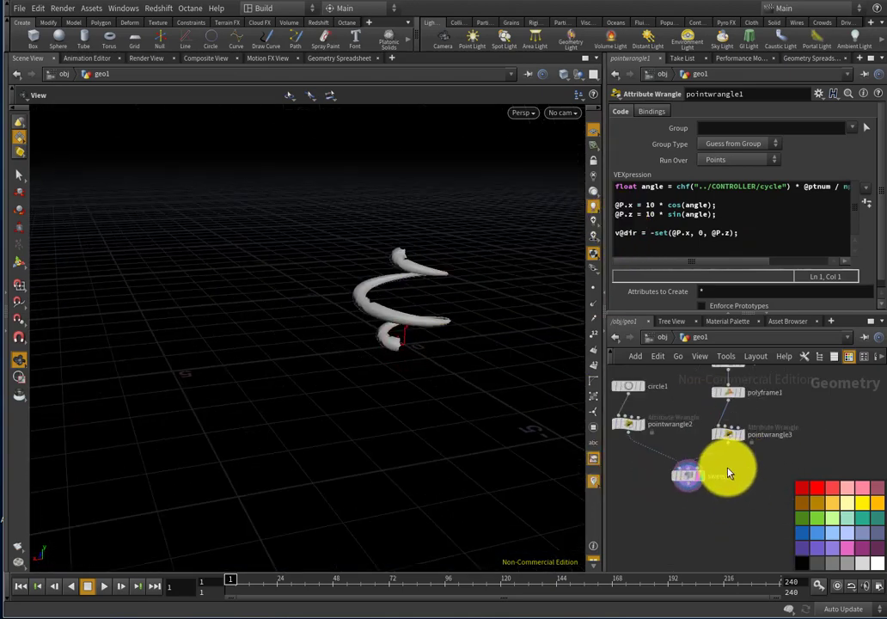
pyautogui.click(739, 423)
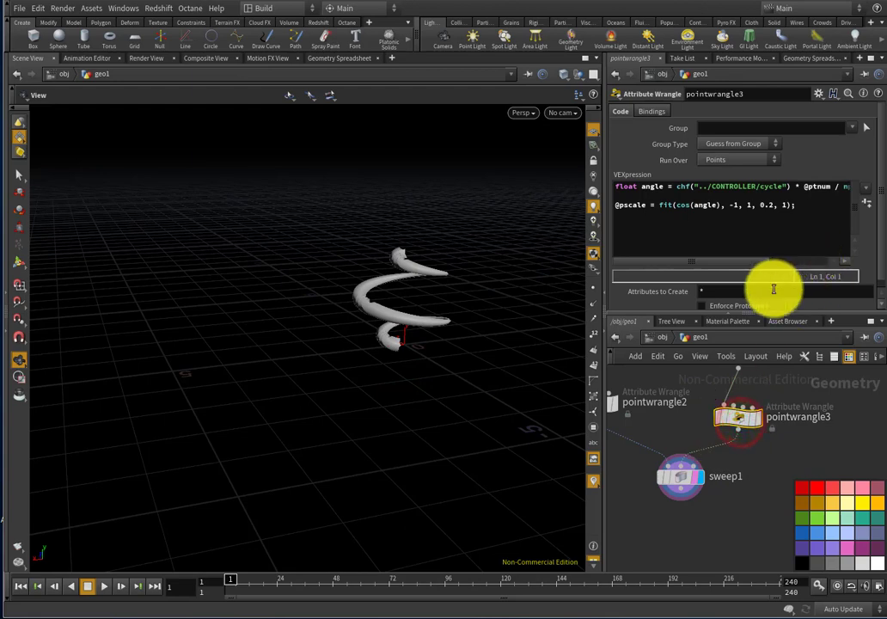
pyautogui.click(761, 265)
pyautogui.click(808, 216)
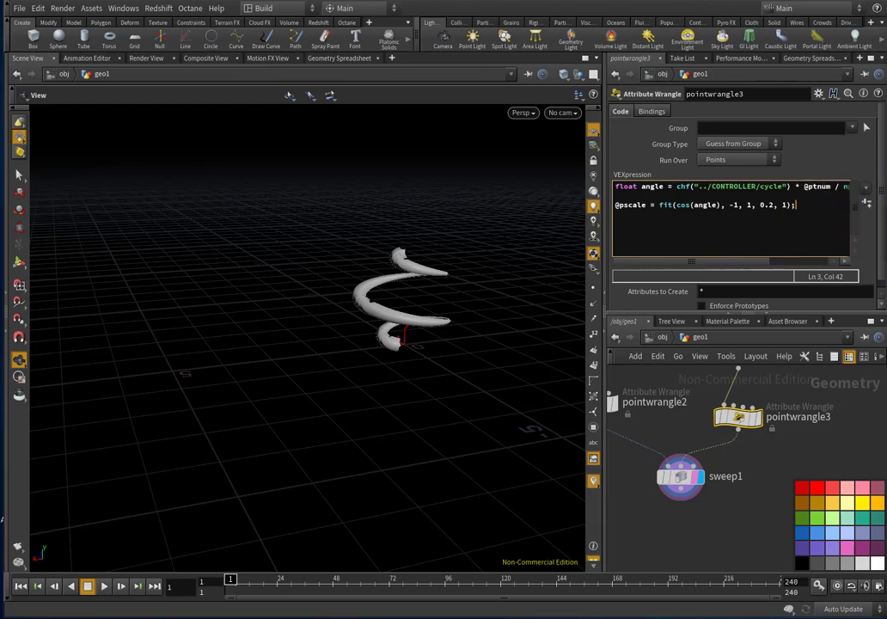
pyautogui.scroll(3, 418, 318)
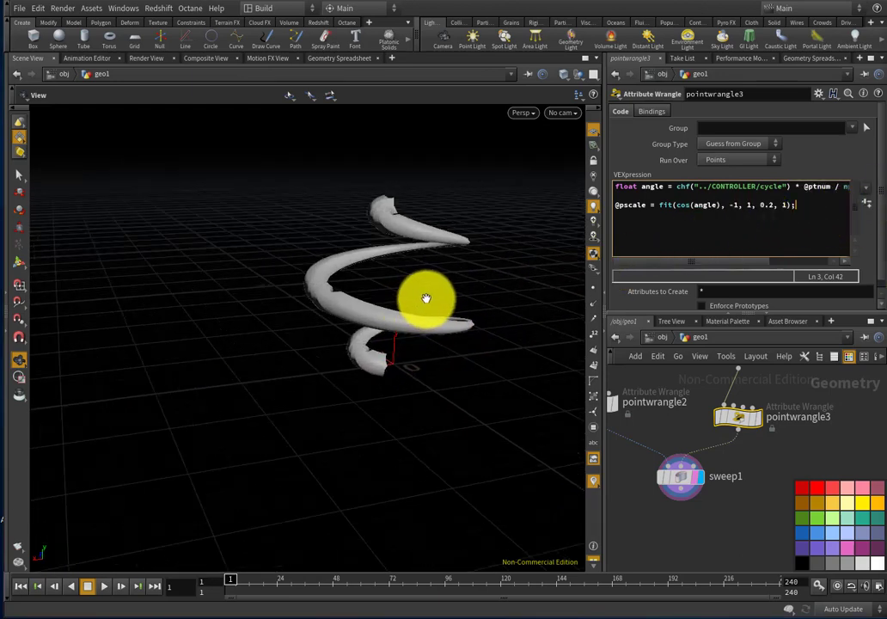
pyautogui.moveTo(393, 307)
pyautogui.mouseDown()
pyautogui.moveTo(422, 327)
pyautogui.moveTo(372, 376)
pyautogui.moveTo(413, 320)
pyautogui.moveTo(474, 313)
pyautogui.moveTo(470, 350)
pyautogui.moveTo(391, 356)
pyautogui.moveTo(341, 311)
pyautogui.moveTo(383, 251)
pyautogui.moveTo(467, 252)
pyautogui.moveTo(442, 255)
pyautogui.mouseUp()
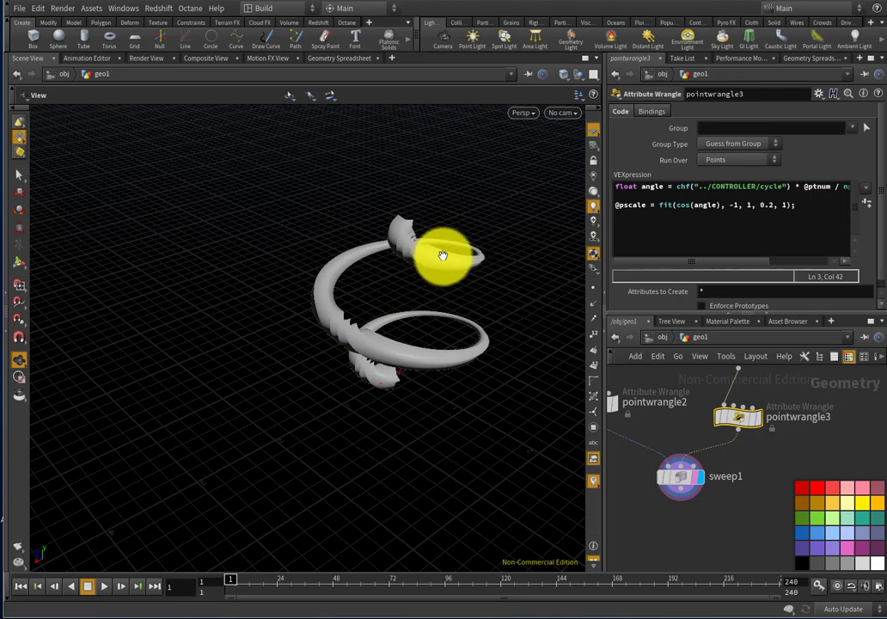
pyautogui.click(735, 230)
pyautogui.click(804, 206)
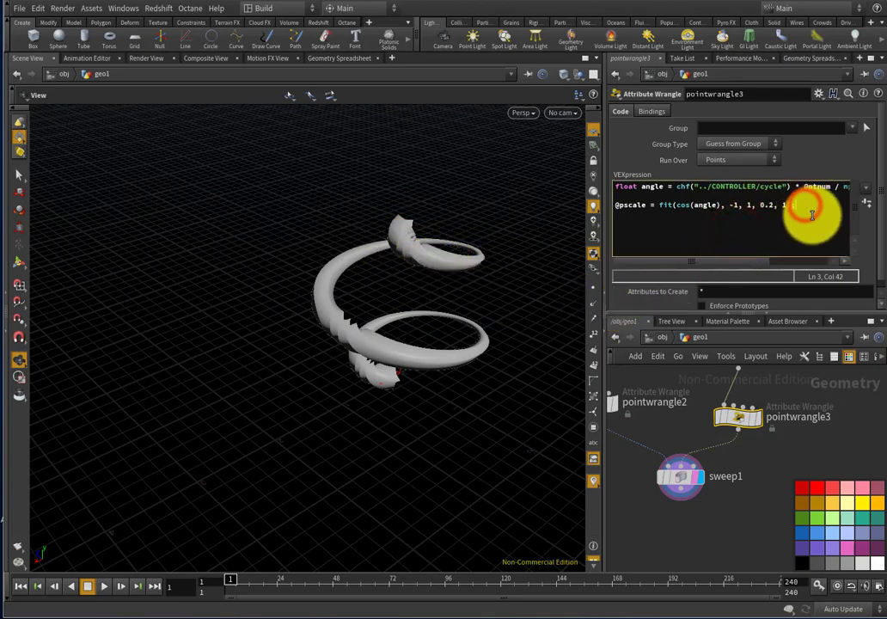
pyautogui.press('Return')
pyautogui.press('Return')
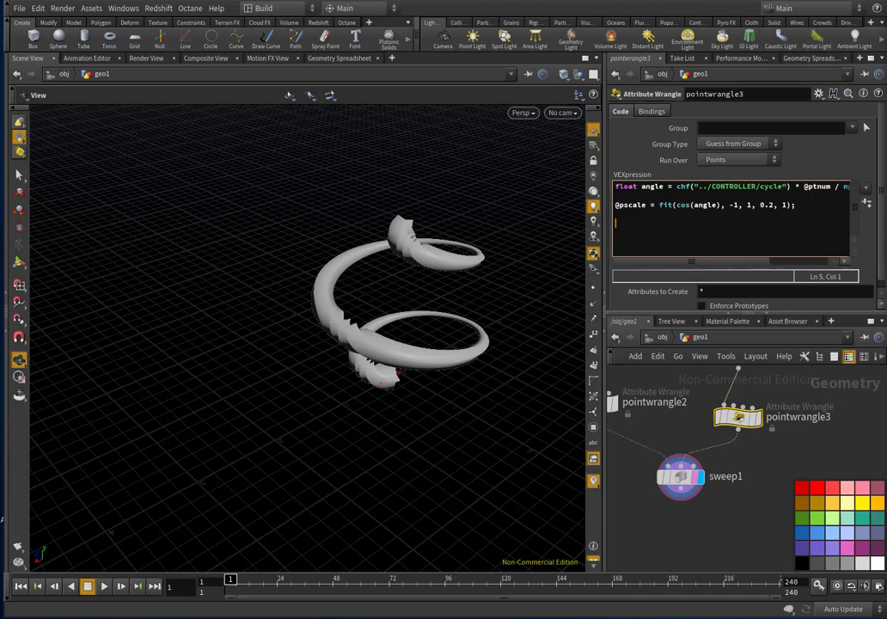
pyautogui.click(749, 221)
pyautogui.click(638, 222)
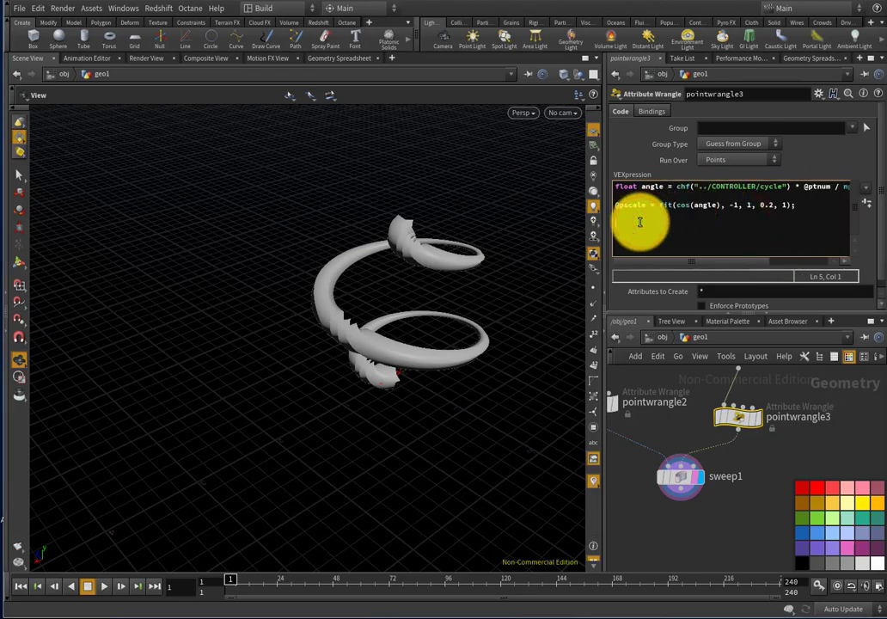
pyautogui.write('matrix3')
pyautogui.write('upMatrix = indent();')
pyautogui.press('Return')
pyautogui.press('BackSpace')
pyautogui.press('BackSpace')
pyautogui.press('BackSpace')
pyautogui.press('BackSpace')
pyautogui.press('BackSpace')
pyautogui.press('BackSpace')
pyautogui.press('BackSpace')
pyautogui.press('BackSpace')
pyautogui.press('BackSpace')
pyautogui.write('d')
pyautogui.press('Return')
pyautogui.write('();')
pyautogui.press('Return')
# Rotate the matrix a quarter turn around the Y axis by adding rotate(upMatrix, $PI * 0.5, set(0, 1, 0)); to pointwrangle3.
pyautogui.write('rotate(upMatrix, ')
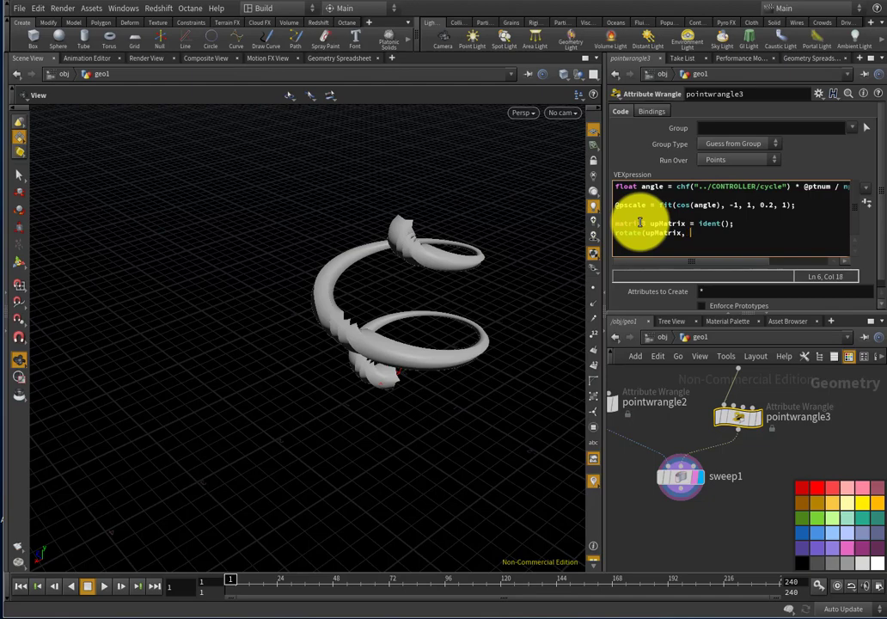
pyautogui.write('$PI,')
pyautogui.press('BackSpace')
pyautogui.press('BackSpace')
pyautogui.write('* 0.5, set(0, 1, 0));')
pyautogui.press('Return')
pyautogui.press('Return')
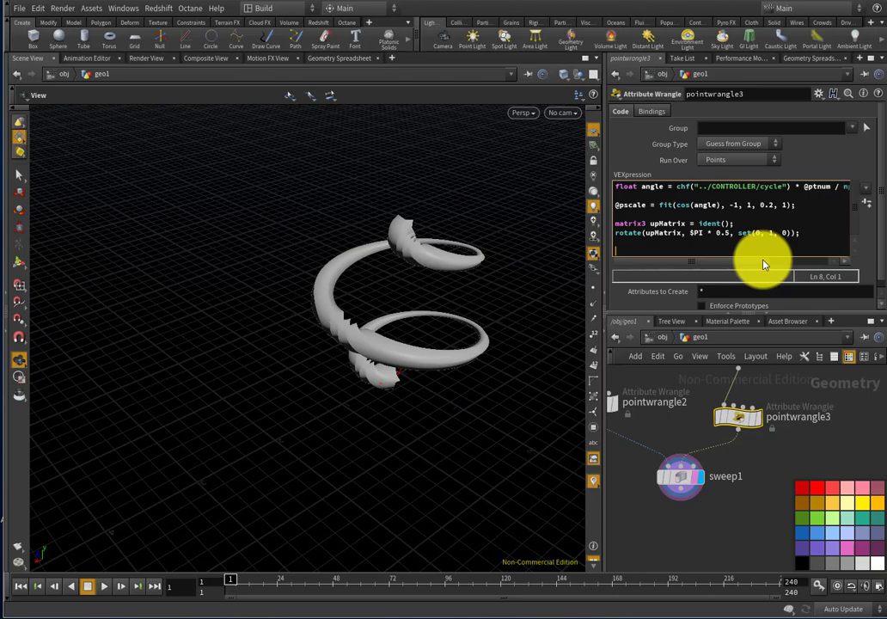
pyautogui.write('@')
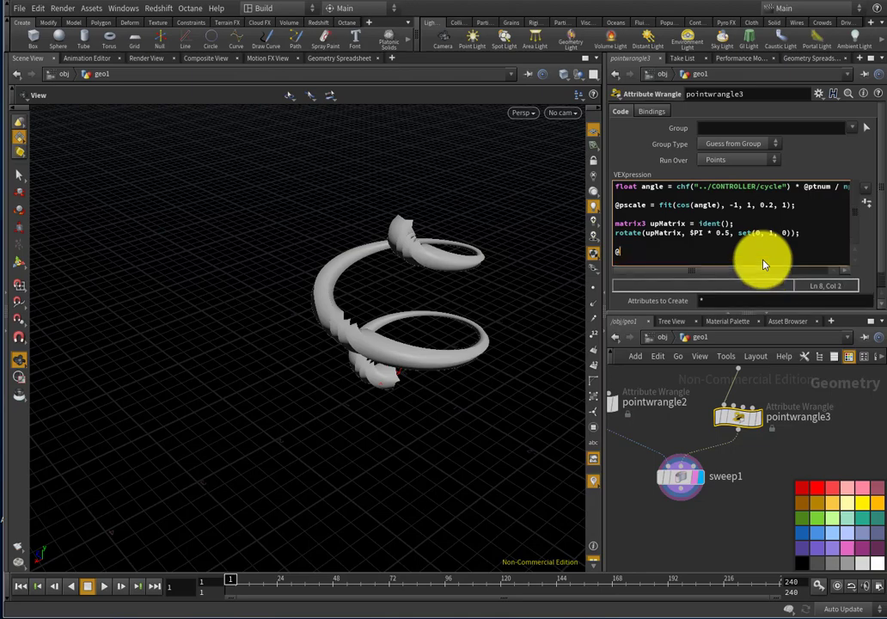
pyautogui.write('up = set(@N.x')
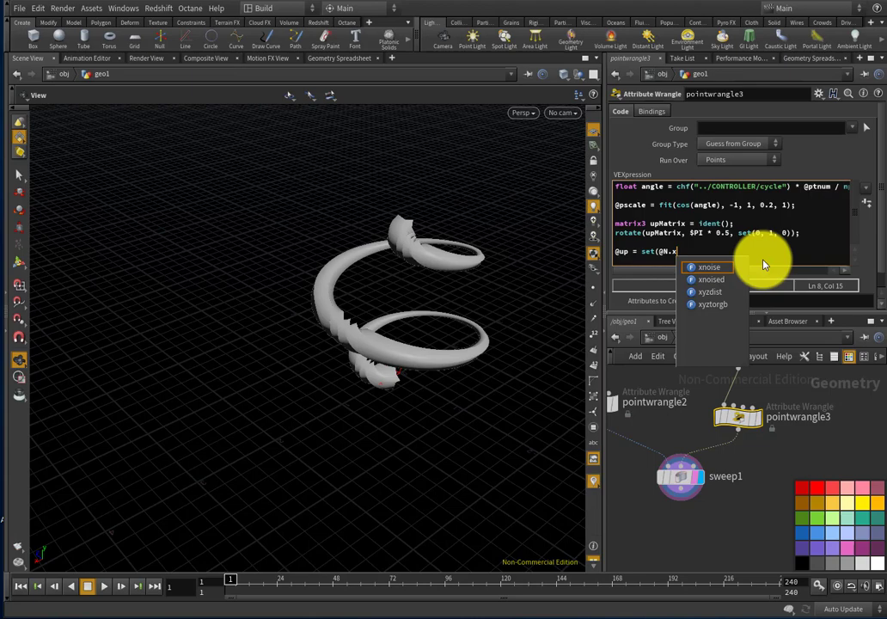
pyautogui.write(', ')
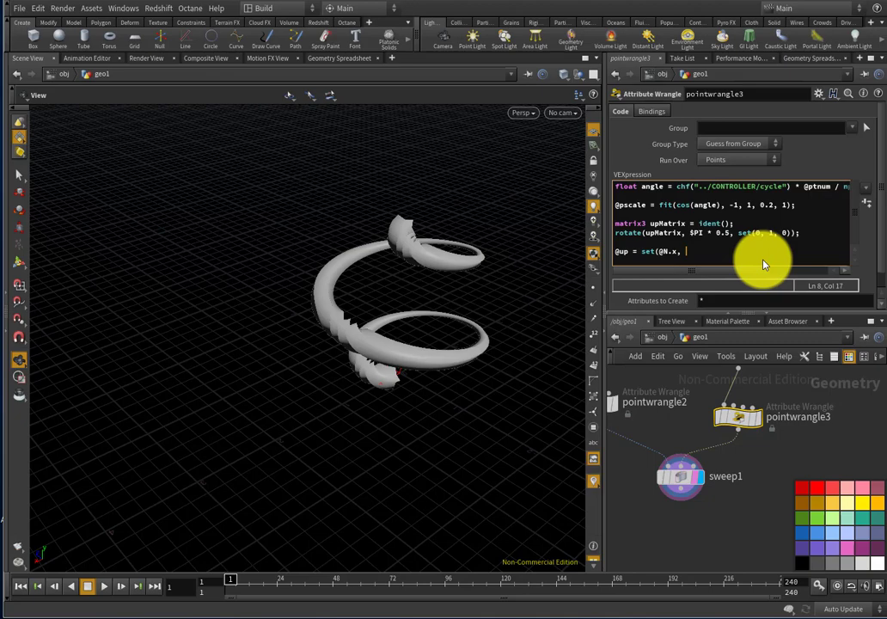
pyautogui.write('0, 0')
pyautogui.write('N.z')
pyautogui.write(') * ')
pyautogui.write('up')
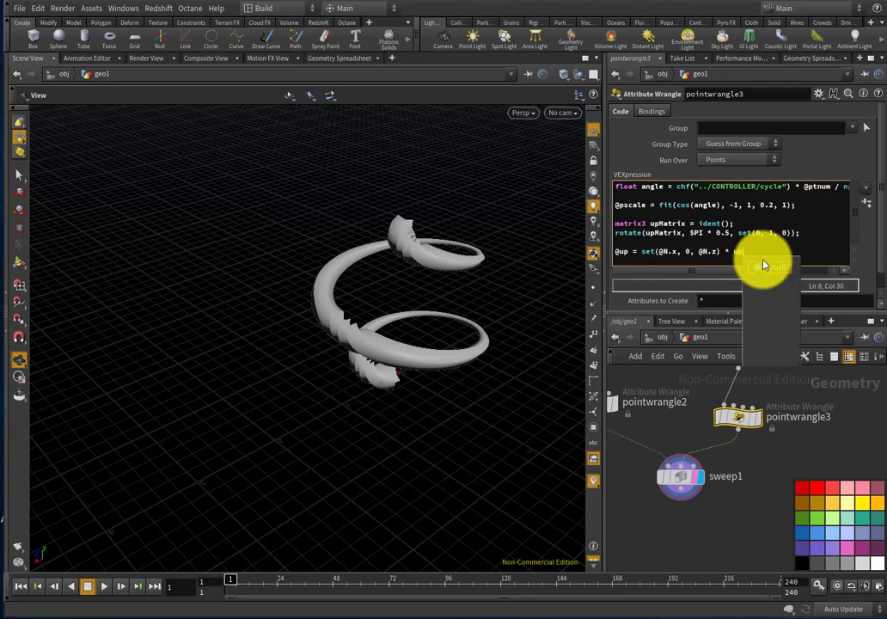
pyautogui.write('Matrix;')
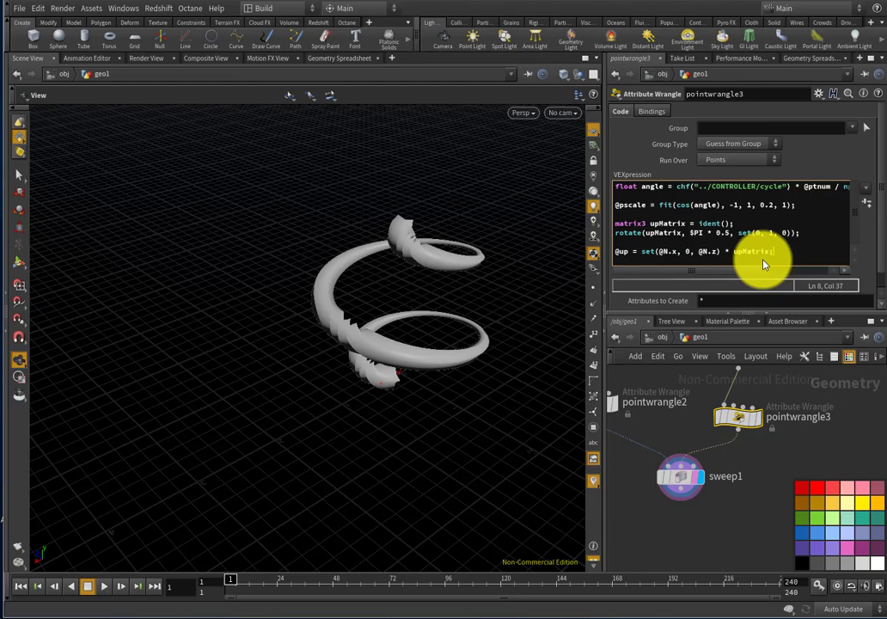
pyautogui.press('Return')
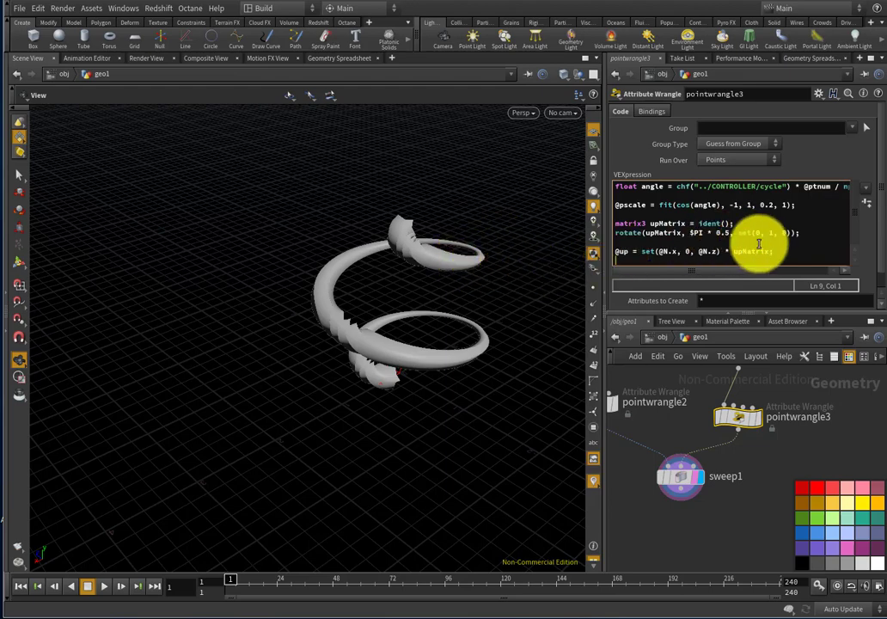
pyautogui.scroll(-1, 869, 212)
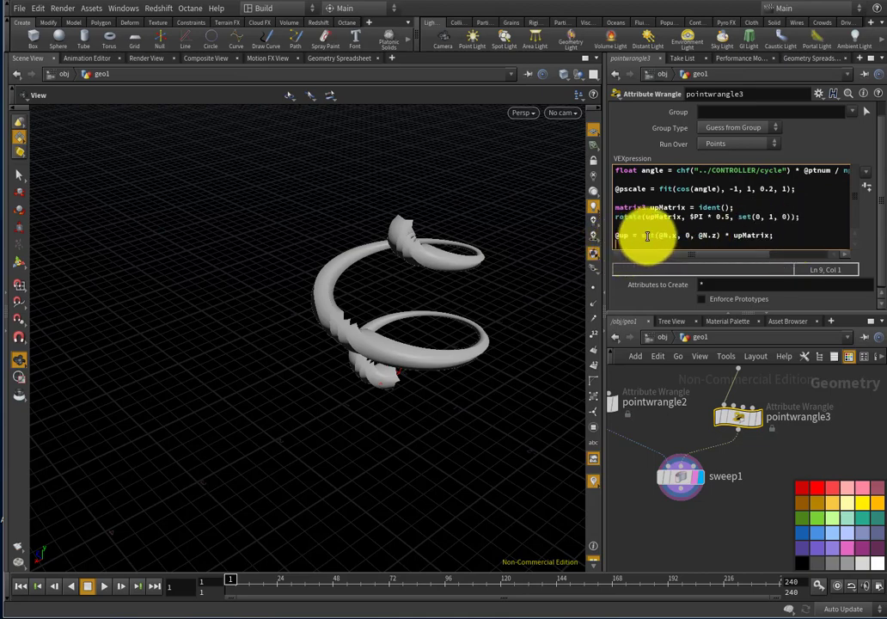
pyautogui.click(777, 237)
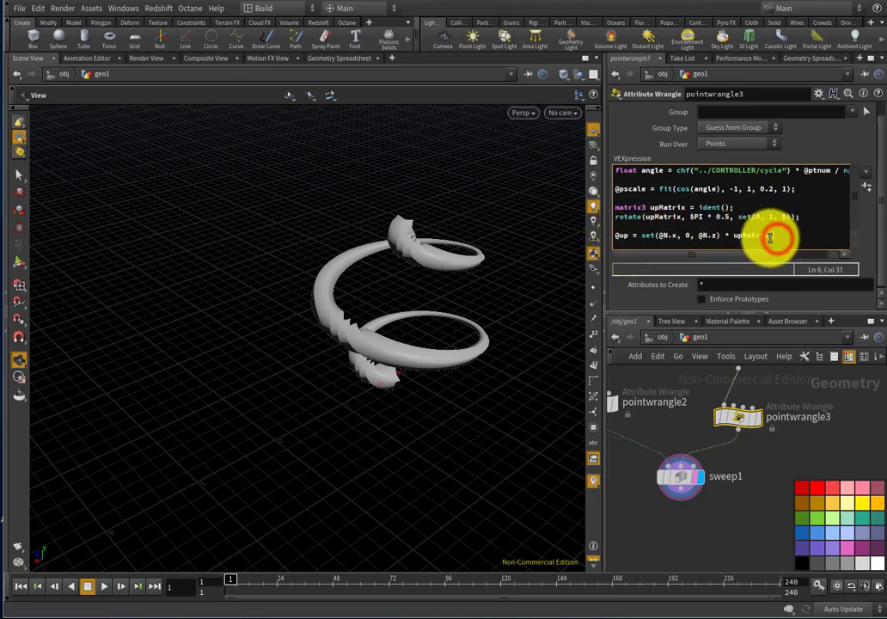
pyautogui.press('Return')
pyautogui.press('Return')
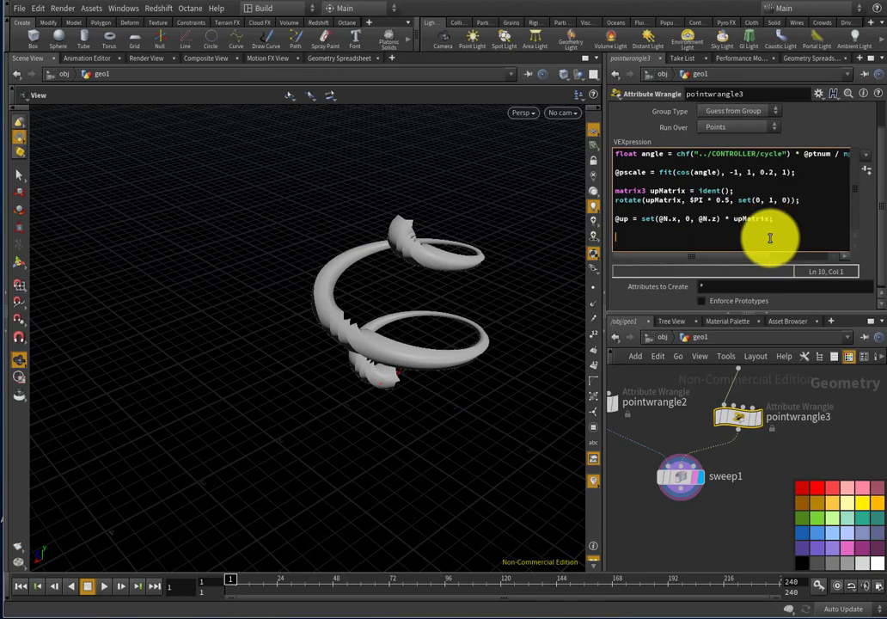
pyautogui.write('matrix')
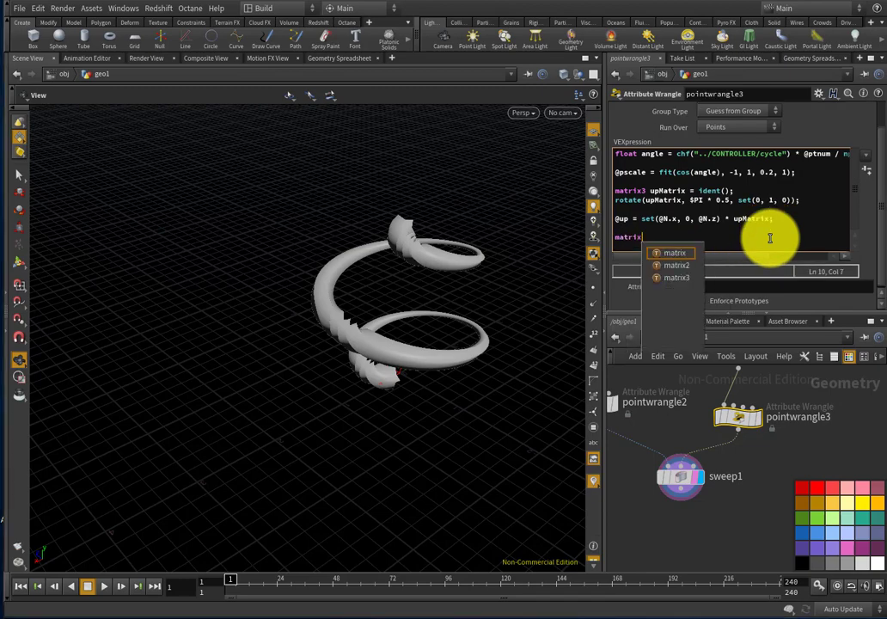
pyautogui.write('3 ')
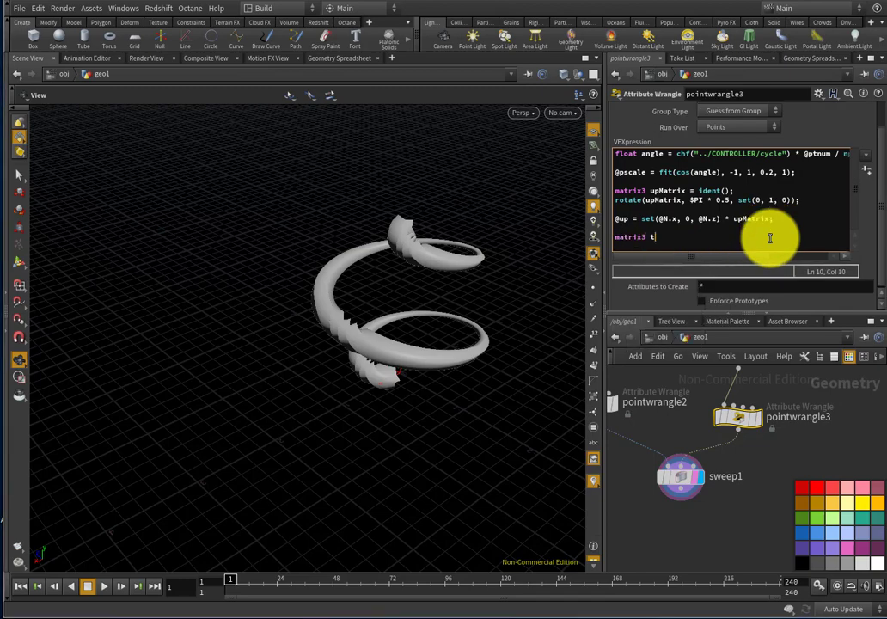
pyautogui.write('transfr')
pyautogui.press('BackSpace')
pyautogui.write('orm = maketransfr')
pyautogui.write('rm(@up, @N);')
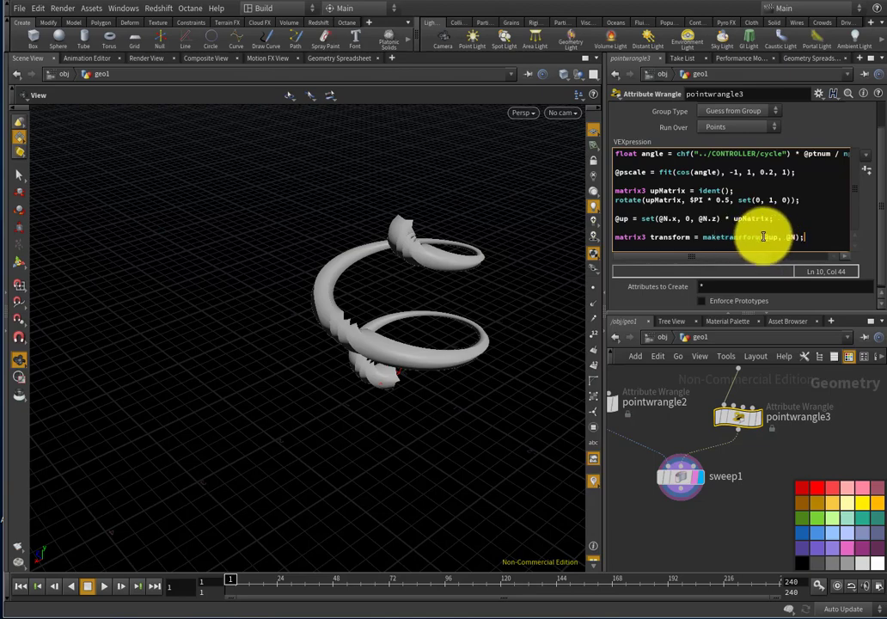
pyautogui.click(764, 237)
pyautogui.click(785, 238)
pyautogui.click(792, 230)
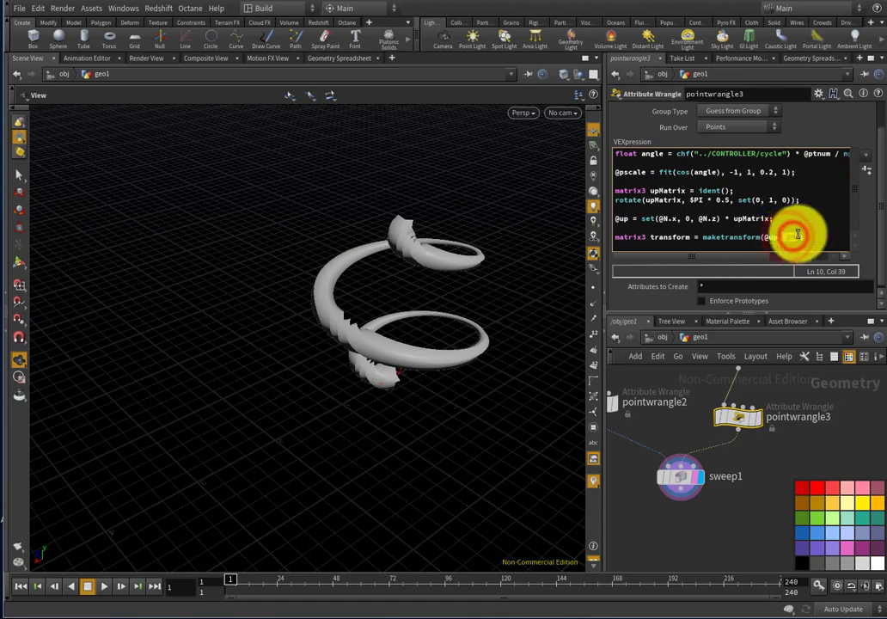
pyautogui.click(817, 231)
pyautogui.click(829, 233)
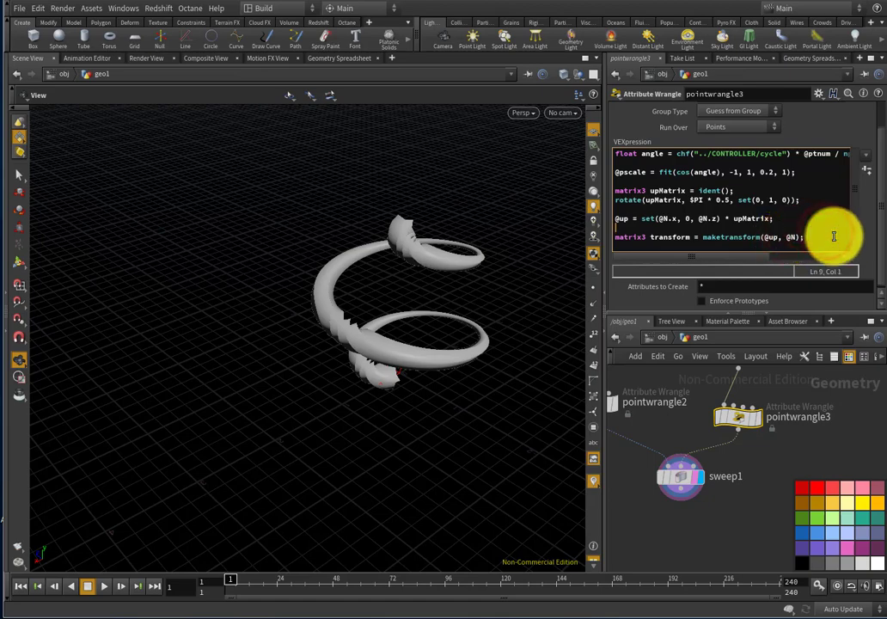
pyautogui.click(835, 237)
pyautogui.click(838, 239)
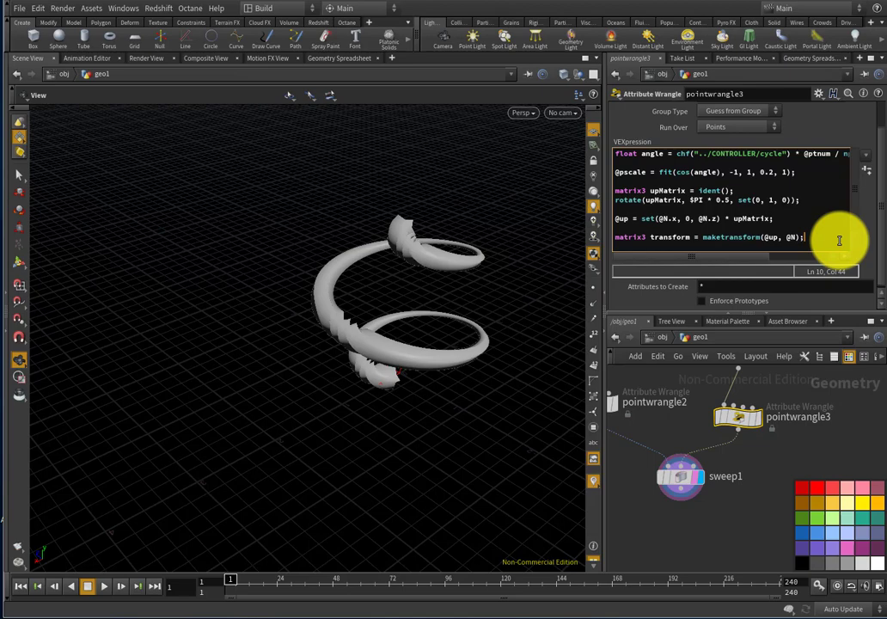
pyautogui.press('Return')
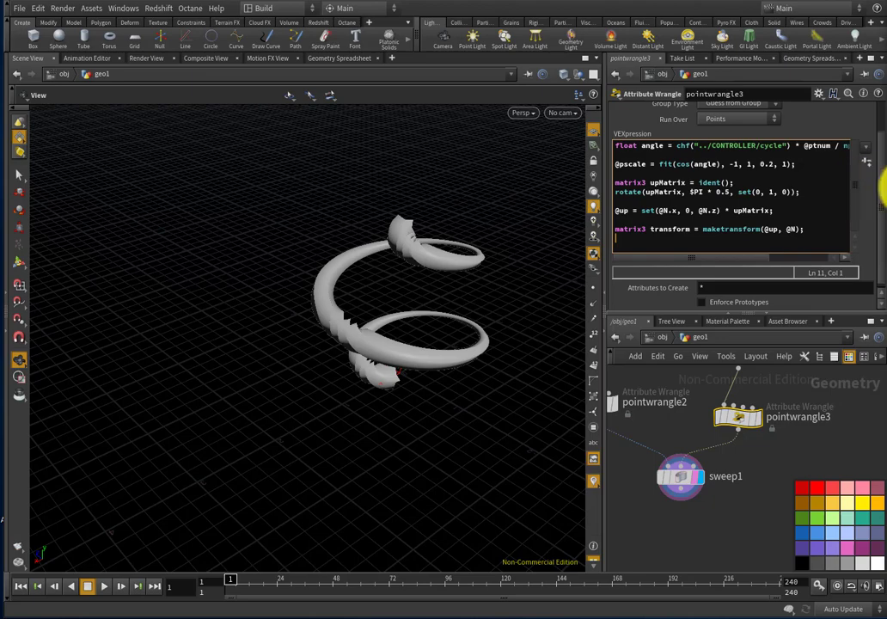
pyautogui.click(740, 241)
pyautogui.write('rota')
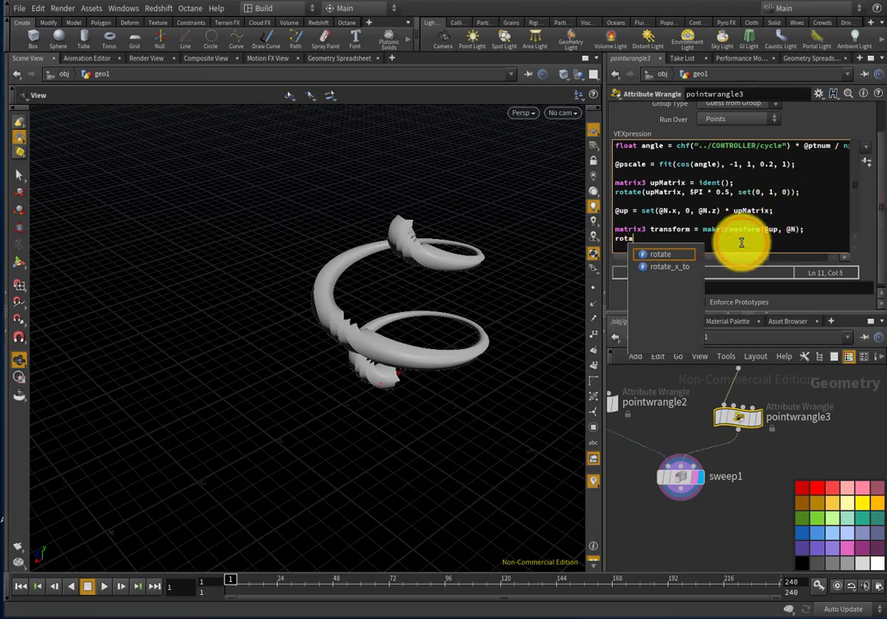
pyautogui.write('te(trn')
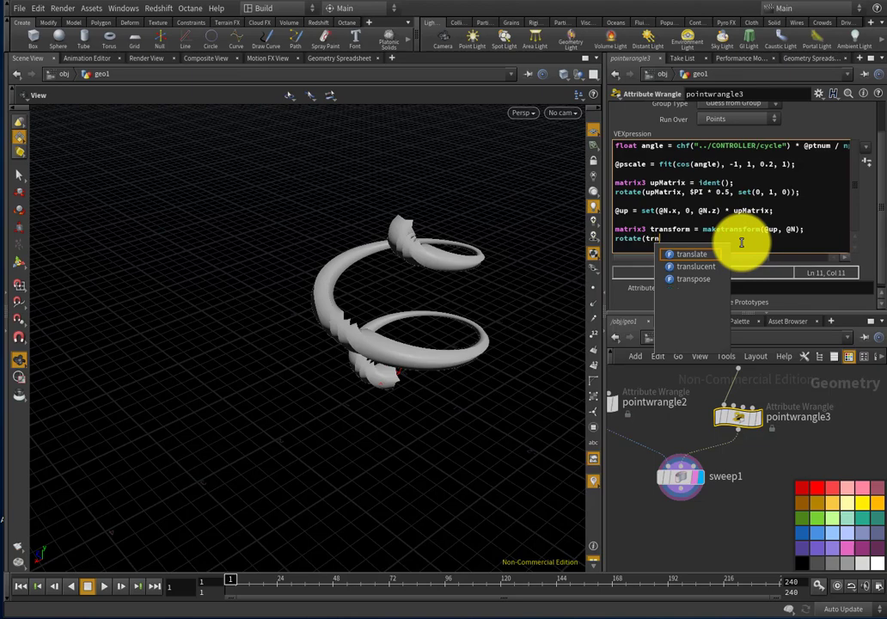
pyautogui.write('sform, ')
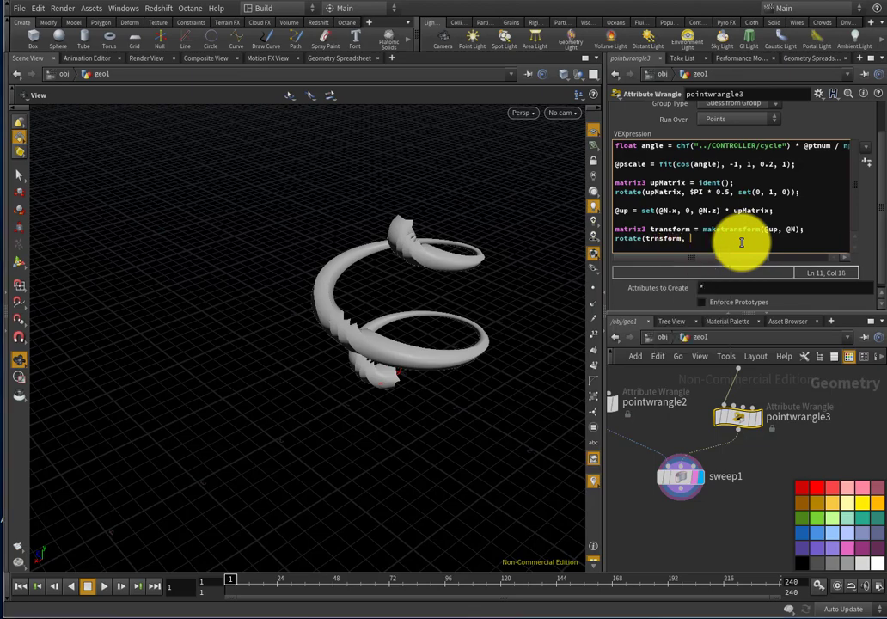
pyautogui.write('$PI * @')
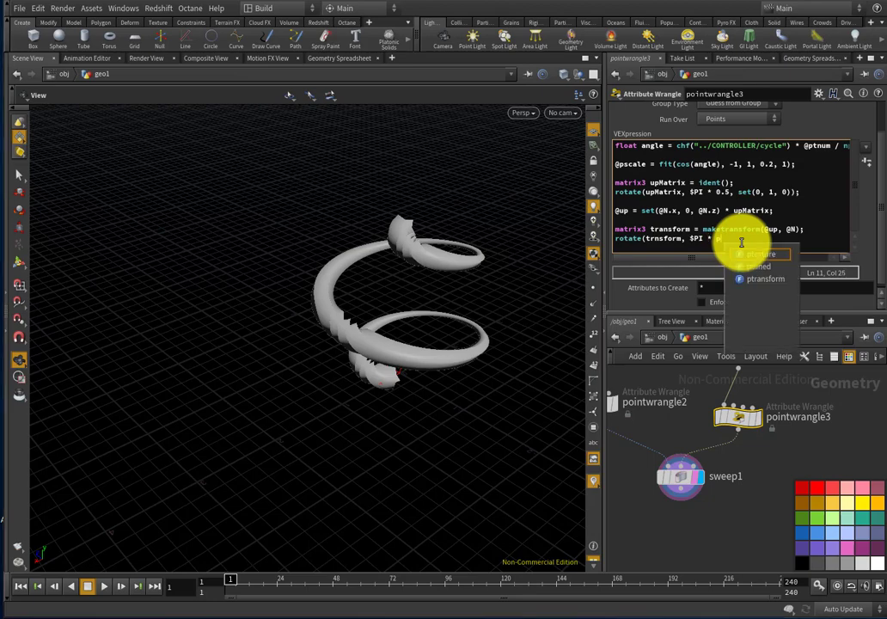
pyautogui.write('ptnum)')
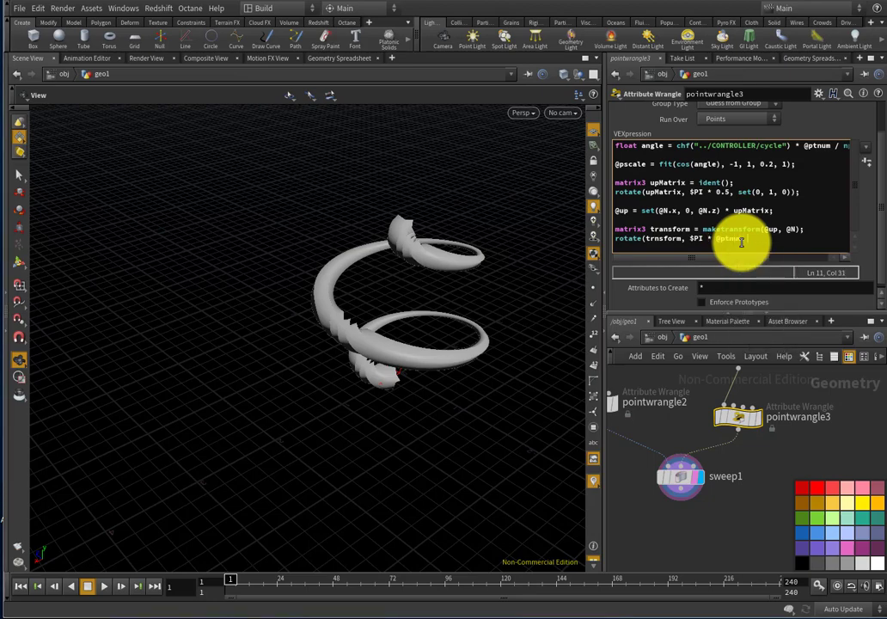
pyautogui.write(' *chf("../CONTROLLER/twist"')
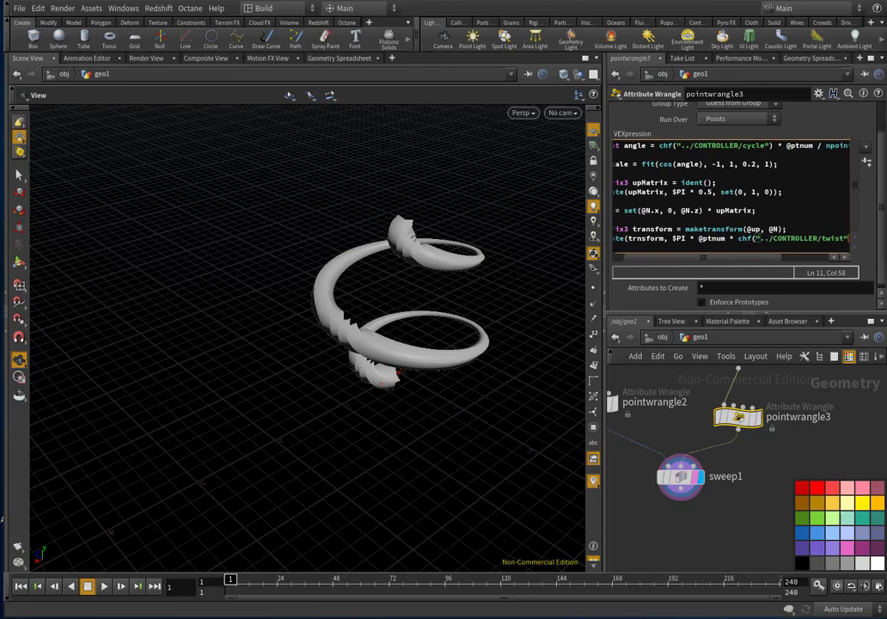
# Complete the twist rotate() call in pointwrangle3 with @N as the rotation axis.
pyautogui.click(828, 238)
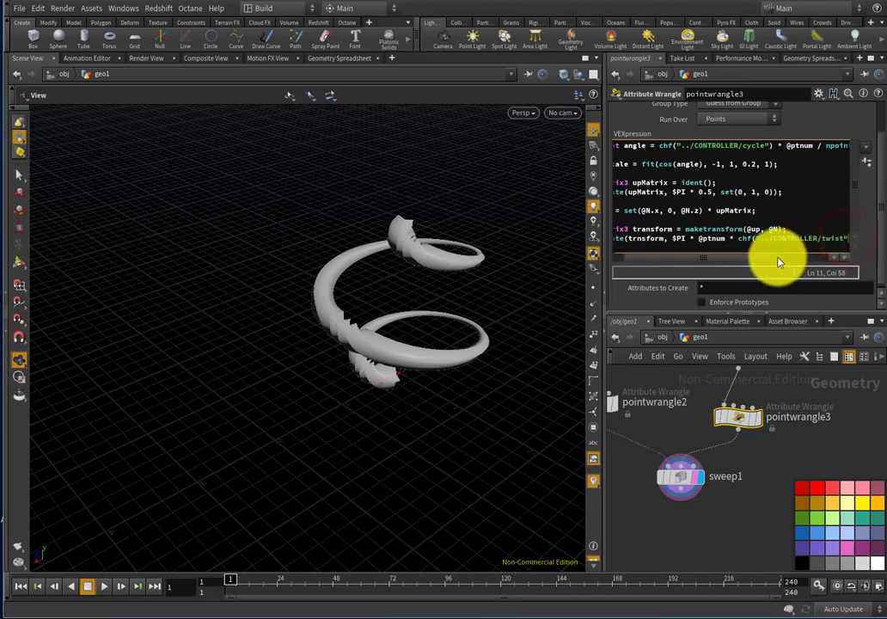
pyautogui.moveTo(775, 257); pyautogui.dragTo(815, 262)
pyautogui.click(793, 236)
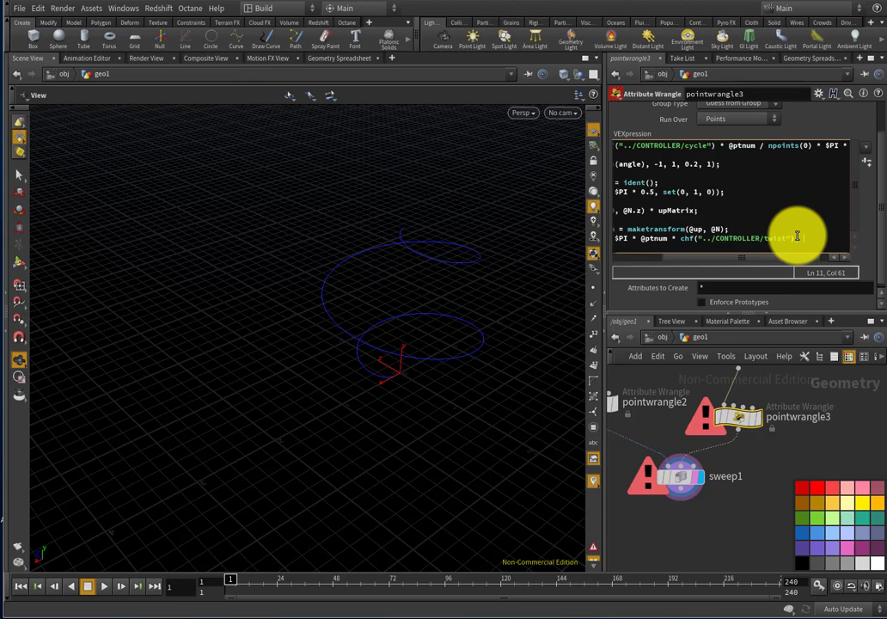
pyautogui.write('* @')
pyautogui.write('N);')
pyautogui.press('Return')
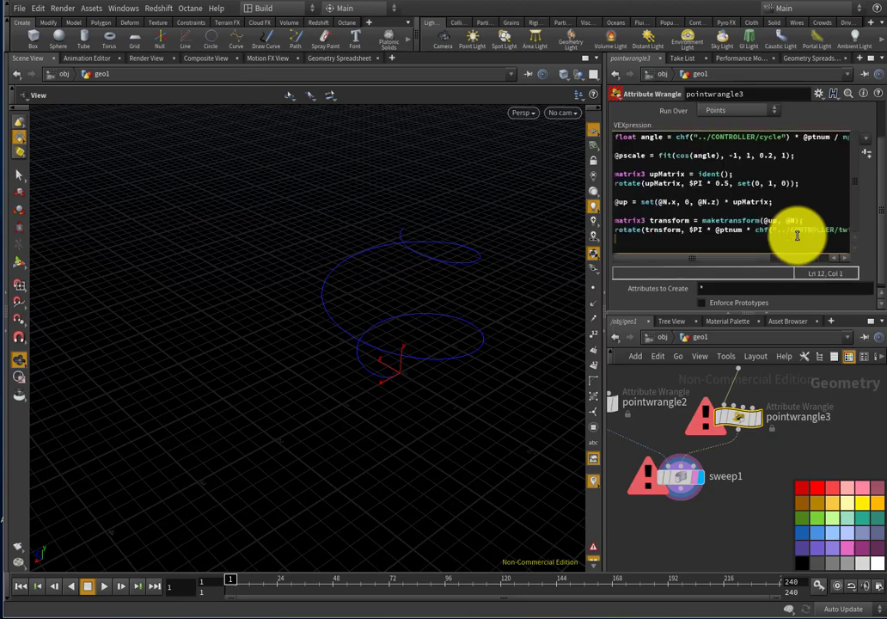
# Display pointwrangle3's output and correct the misspelled matrix name in the last rotate() line to transform.
pyautogui.click(736, 260)
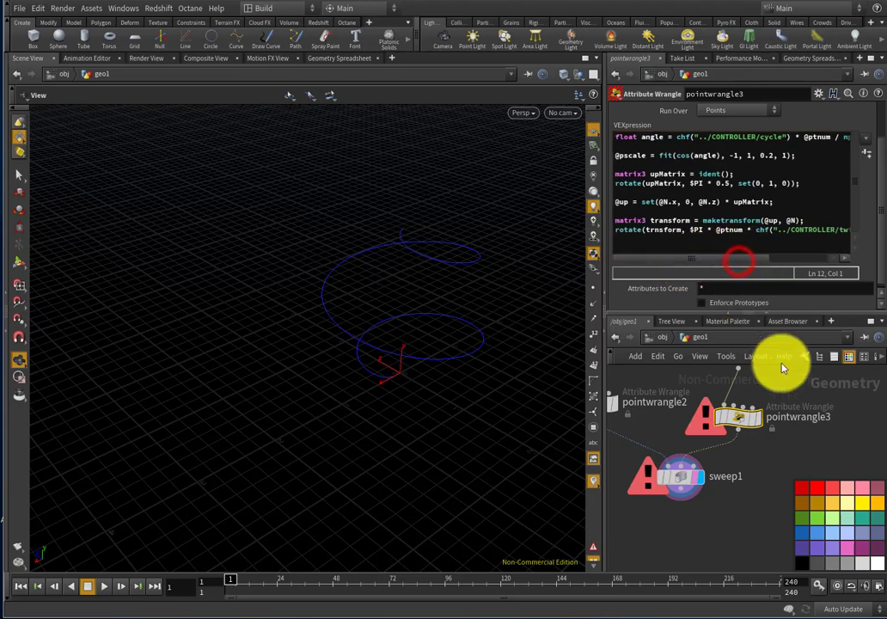
pyautogui.click(828, 445)
pyautogui.click(742, 420)
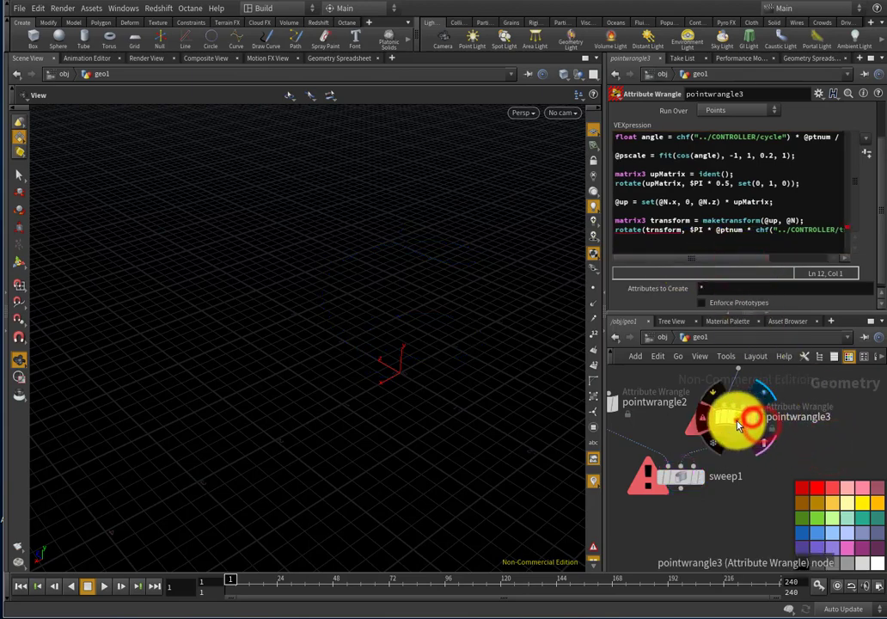
pyautogui.click(658, 230)
pyautogui.write('a')
pyautogui.click(771, 483)
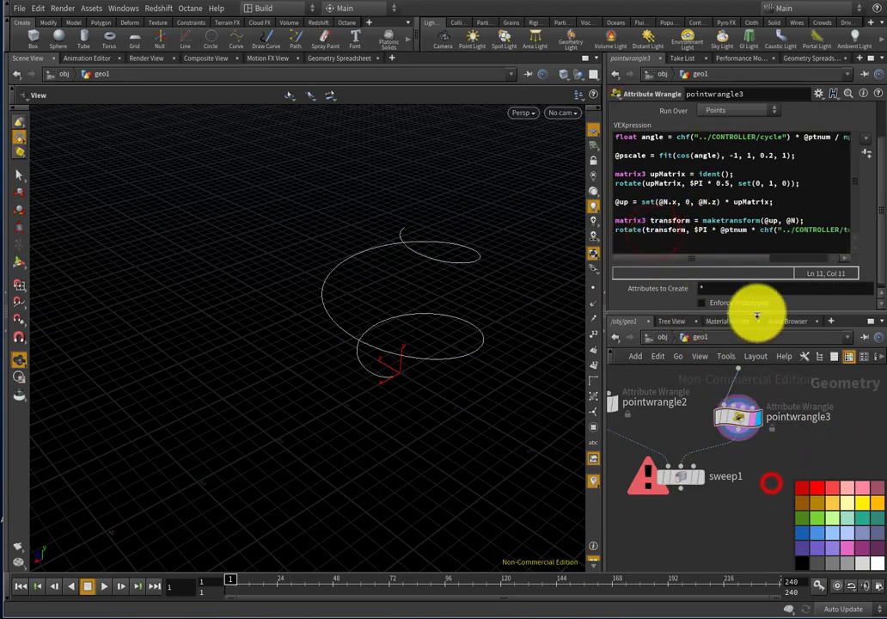
pyautogui.click(745, 258)
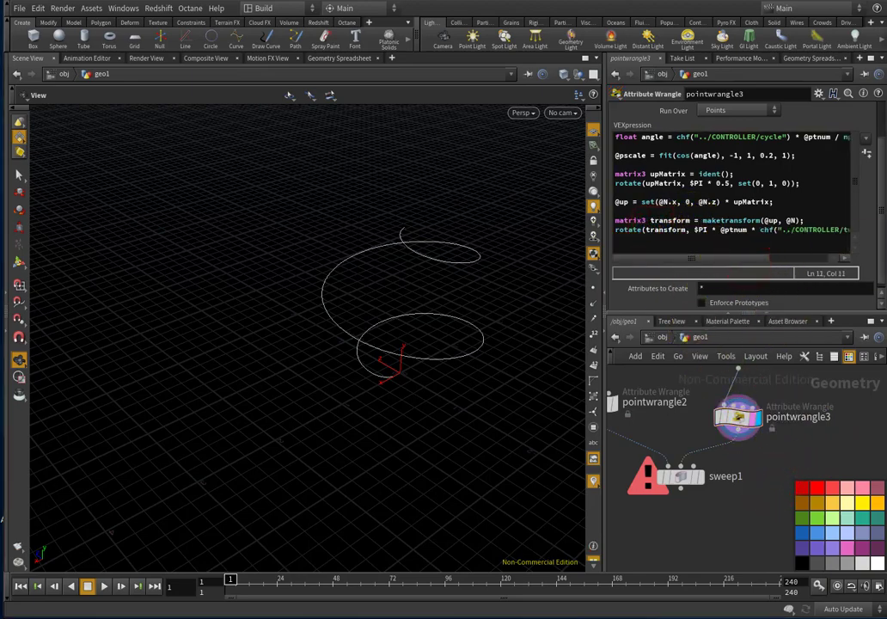
pyautogui.click(778, 240)
pyautogui.write('@u@p')
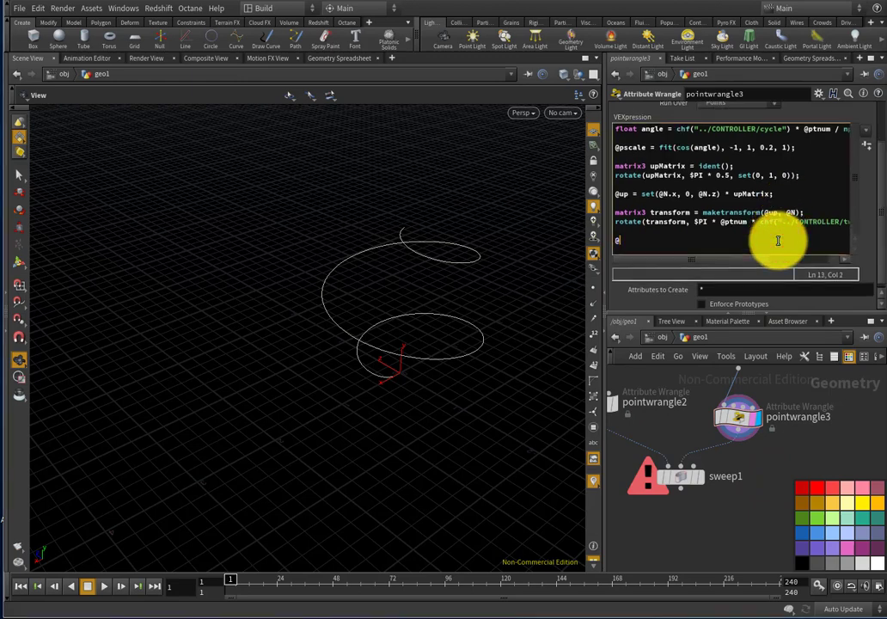
pyautogui.press('BackSpace')
pyautogui.press('BackSpace')
pyautogui.press('BackSpace')
pyautogui.write('p = @up')
pyautogui.write('* transfo')
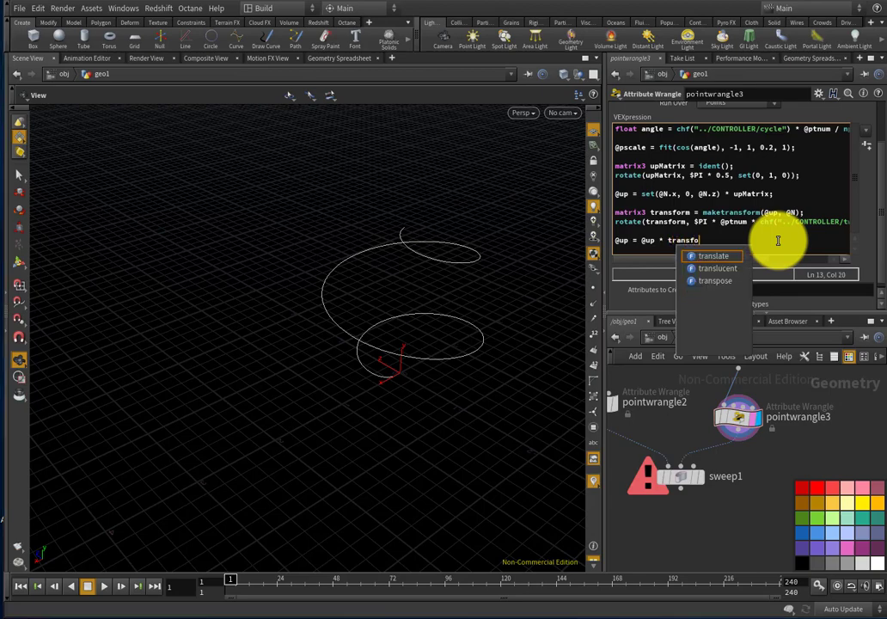
pyautogui.write('rm;')
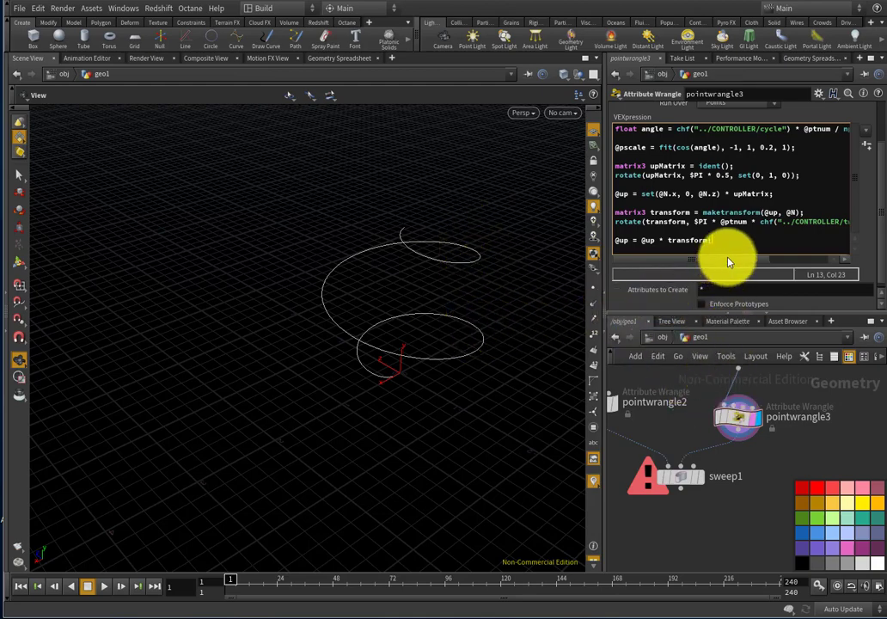
# Display sweep1's output again and examine the twisted spiral from several angles.
pyautogui.click(758, 258)
pyautogui.click(767, 454)
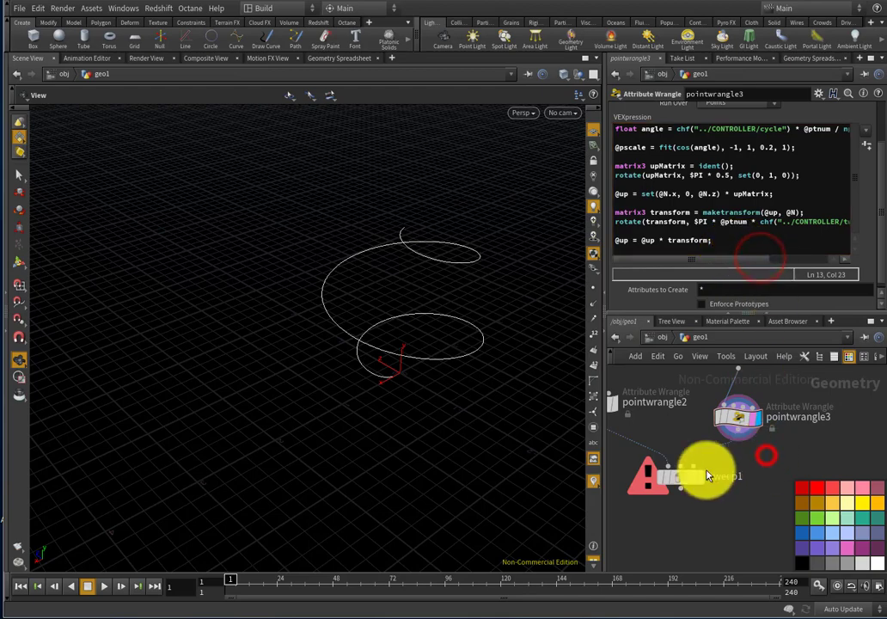
pyautogui.click(702, 477)
pyautogui.moveTo(474, 388)
pyautogui.mouseDown()
pyautogui.moveTo(495, 358)
pyautogui.moveTo(448, 345)
pyautogui.moveTo(388, 383)
pyautogui.moveTo(398, 358)
pyautogui.moveTo(406, 390)
pyautogui.moveTo(439, 347)
pyautogui.moveTo(497, 338)
pyautogui.mouseUp()
pyautogui.moveTo(386, 308); pyautogui.dragTo(422, 292)
pyautogui.scroll(5, 338, 246)
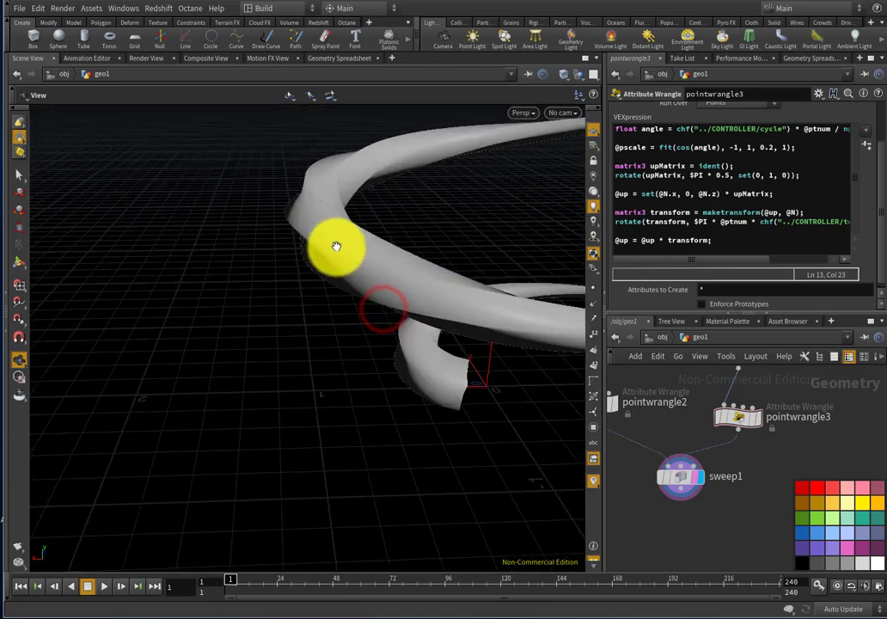
pyautogui.moveTo(339, 250)
pyautogui.mouseDown()
pyautogui.moveTo(315, 249)
pyautogui.moveTo(347, 289)
pyautogui.mouseUp()
pyautogui.moveTo(346, 288)
pyautogui.mouseDown()
pyautogui.moveTo(331, 261)
pyautogui.moveTo(293, 237)
pyautogui.moveTo(257, 265)
pyautogui.moveTo(391, 252)
pyautogui.moveTo(240, 368)
pyautogui.moveTo(426, 352)
pyautogui.moveTo(318, 309)
pyautogui.moveTo(402, 178)
pyautogui.mouseUp()
# Switch the viewport to a shaded mode with wireframe overlay and inspect the star-shaped sweep's twist along the spiral.
pyautogui.click(522, 112)
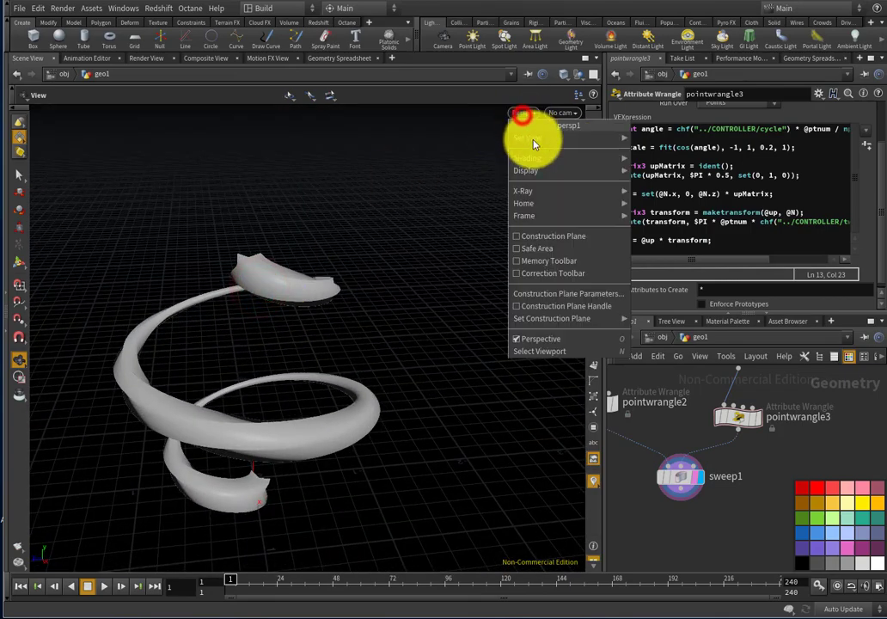
pyautogui.moveTo(551, 171)
pyautogui.click(683, 270)
pyautogui.moveTo(337, 406)
pyautogui.mouseDown()
pyautogui.moveTo(206, 389)
pyautogui.moveTo(393, 432)
pyautogui.mouseUp()
pyautogui.moveTo(393, 433); pyautogui.dragTo(334, 313, button='middle')
pyautogui.moveTo(334, 313); pyautogui.dragTo(422, 311, button='right')
pyautogui.moveTo(424, 311); pyautogui.dragTo(325, 301)
pyautogui.scroll(-6, 222, 293)
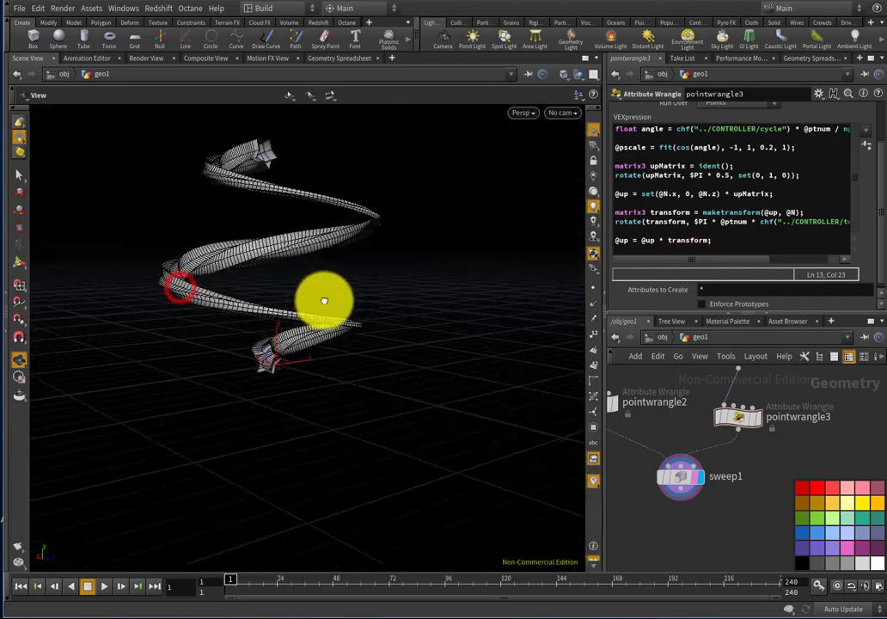
pyautogui.scroll(3, 261, 304)
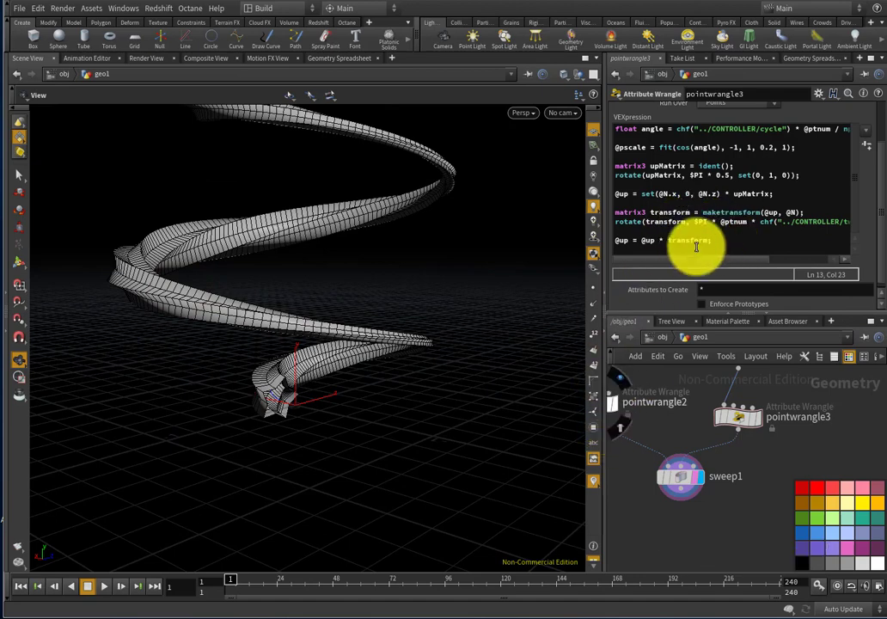
pyautogui.click(615, 212)
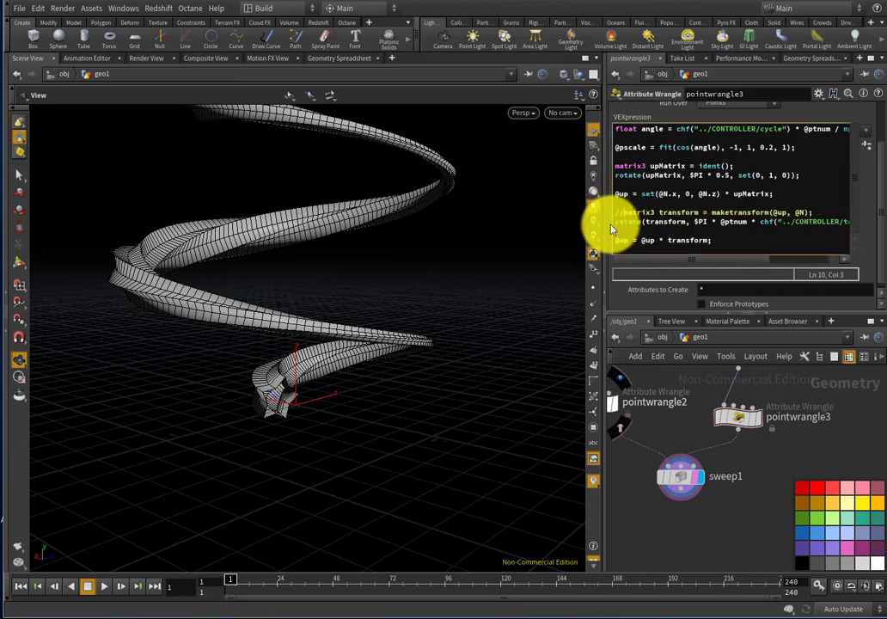
pyautogui.click(615, 221)
pyautogui.write('//')
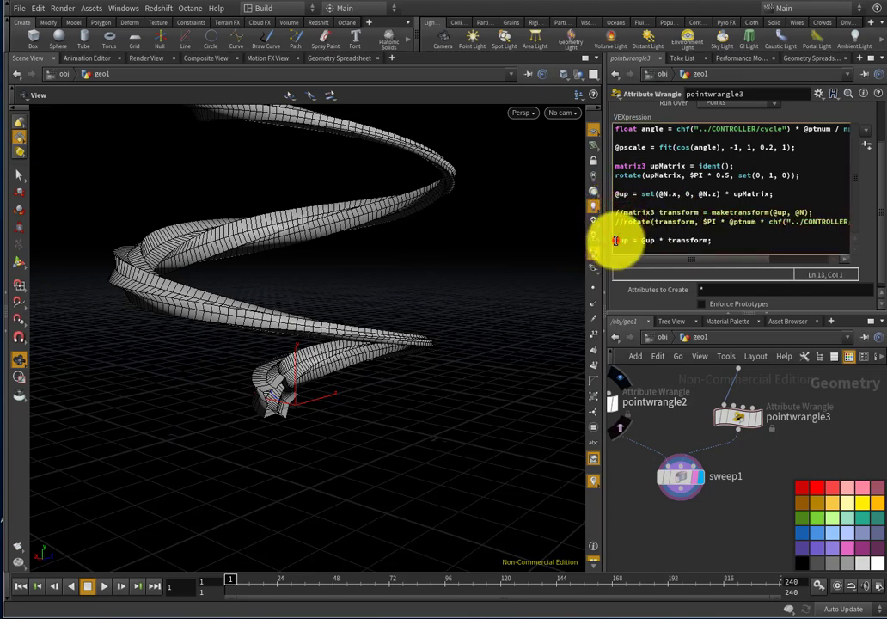
pyautogui.write('//')
pyautogui.click(755, 489)
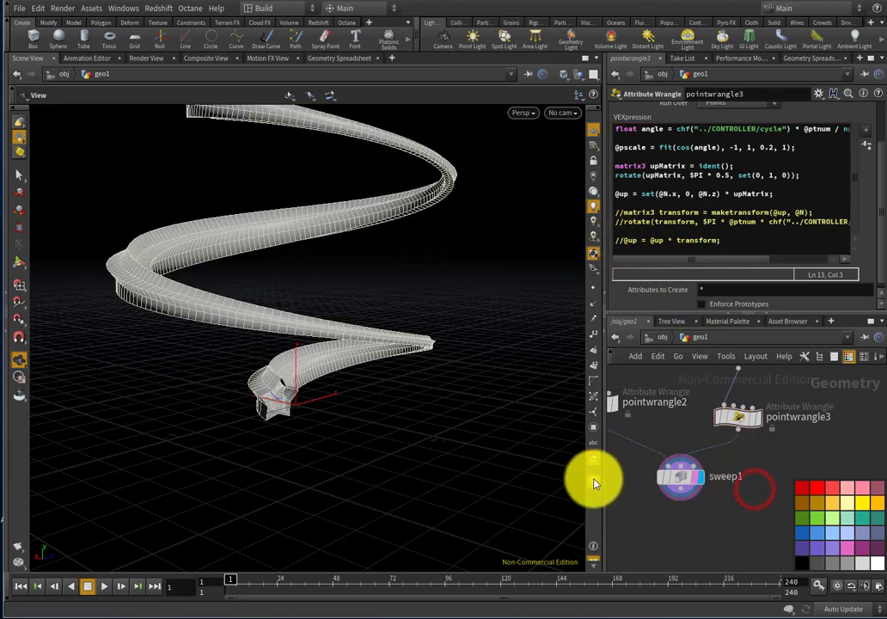
# Add a common Marker visualizer named and labelled up that reads the up attribute.
pyautogui.click(593, 480)
pyautogui.click(598, 484)
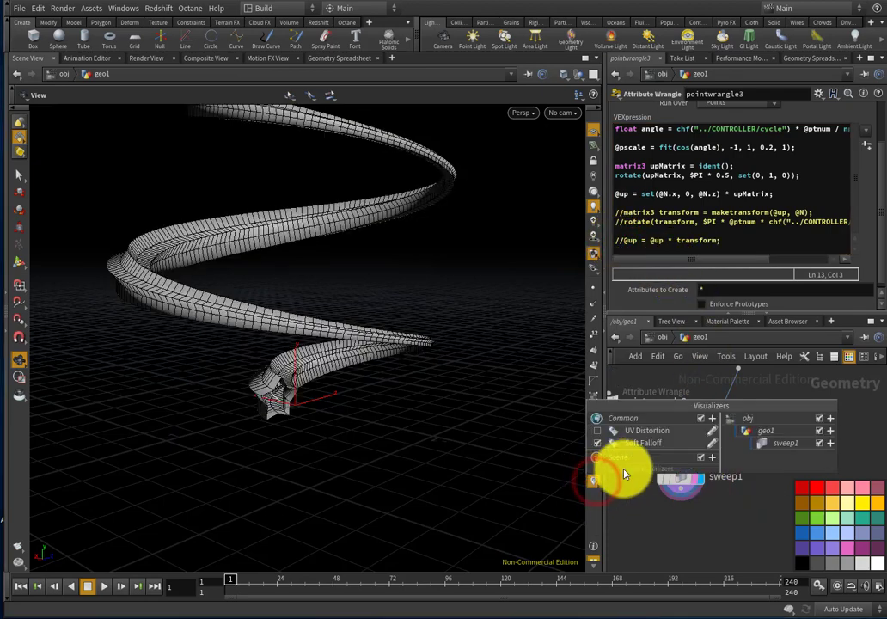
pyautogui.click(712, 419)
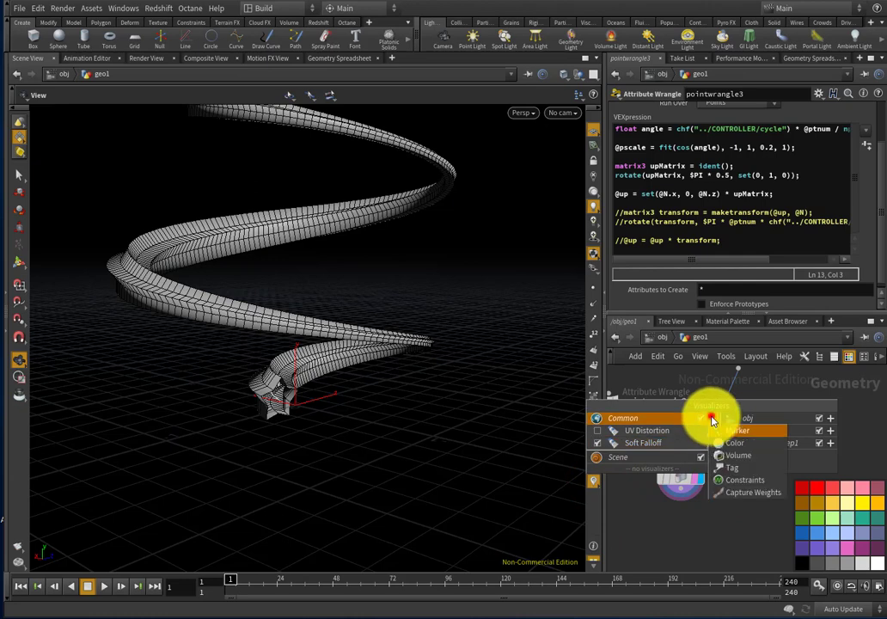
pyautogui.click(739, 433)
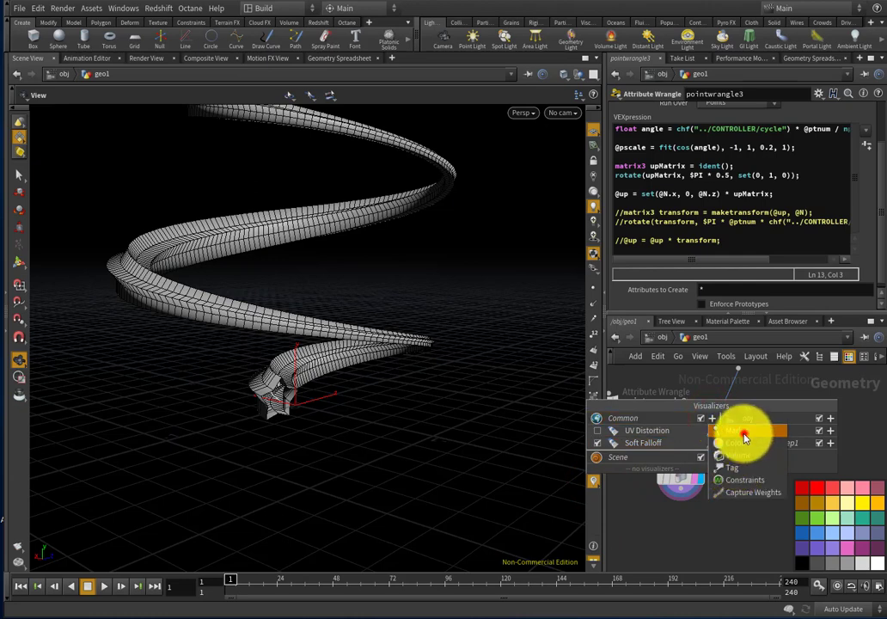
pyautogui.doubleClick(750, 303)
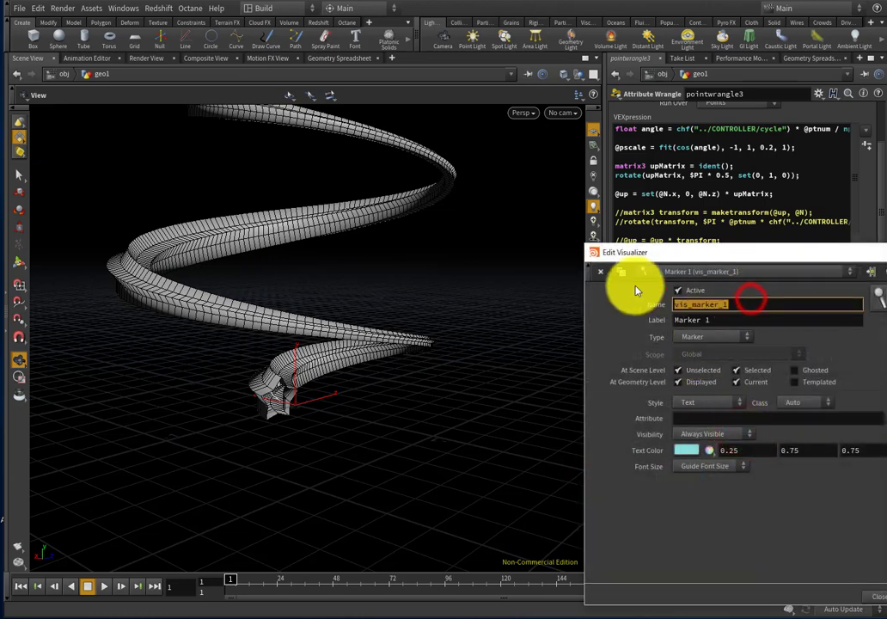
pyautogui.write('up')
pyautogui.press('Tab')
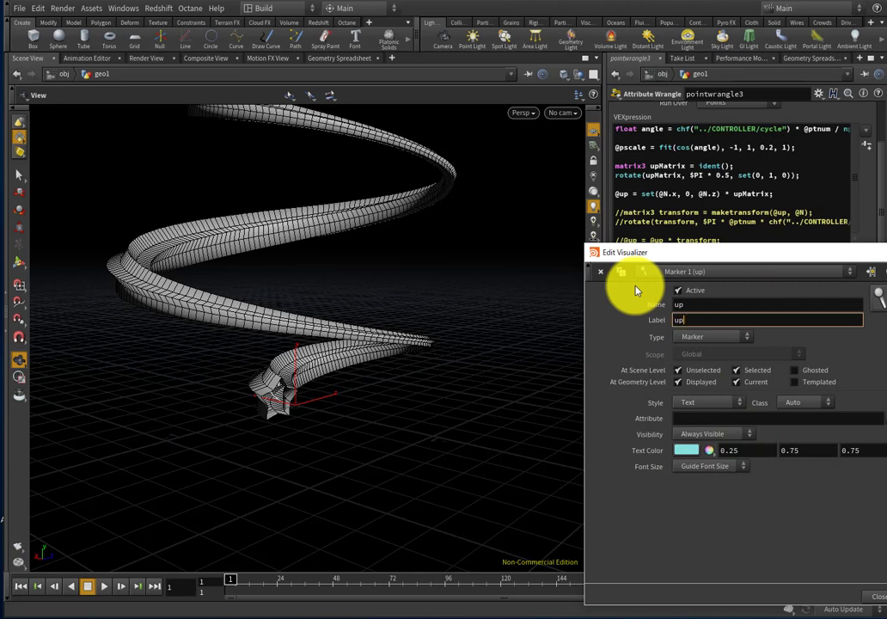
pyautogui.write('up')
pyautogui.click(704, 417)
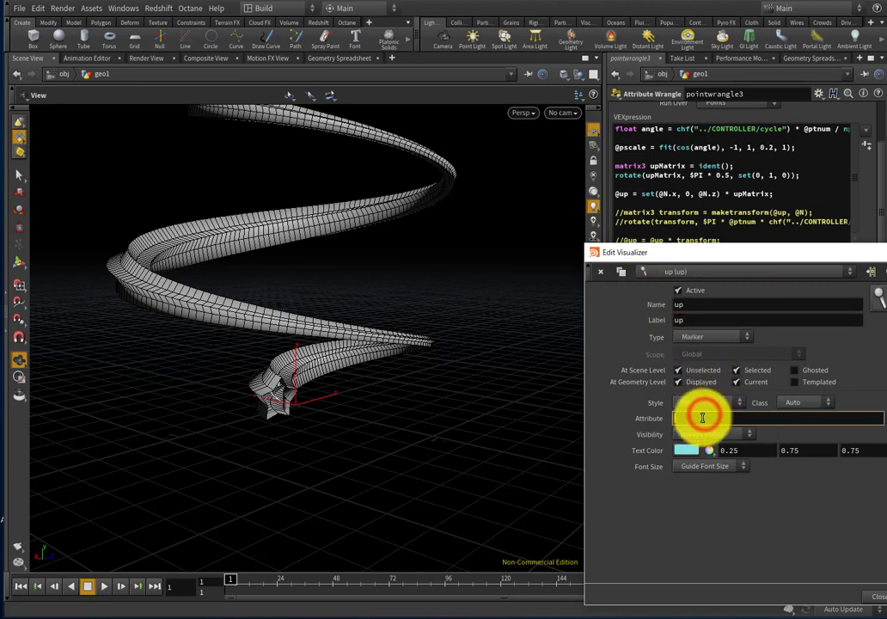
pyautogui.click(710, 510)
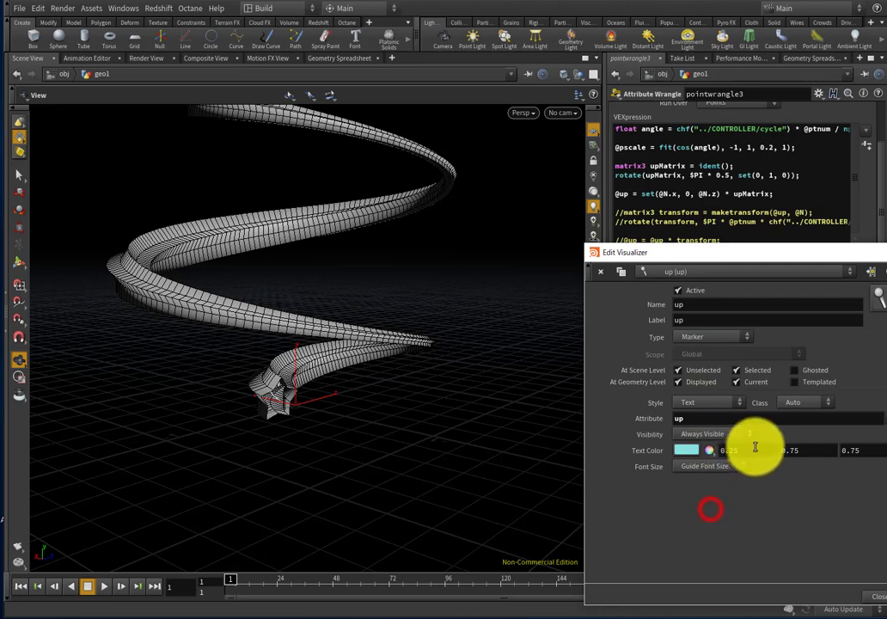
# Set the up visualizer's text color to red, RGB 0.9, 0, 0, and close its settings.
pyautogui.click(689, 459)
pyautogui.click(647, 361)
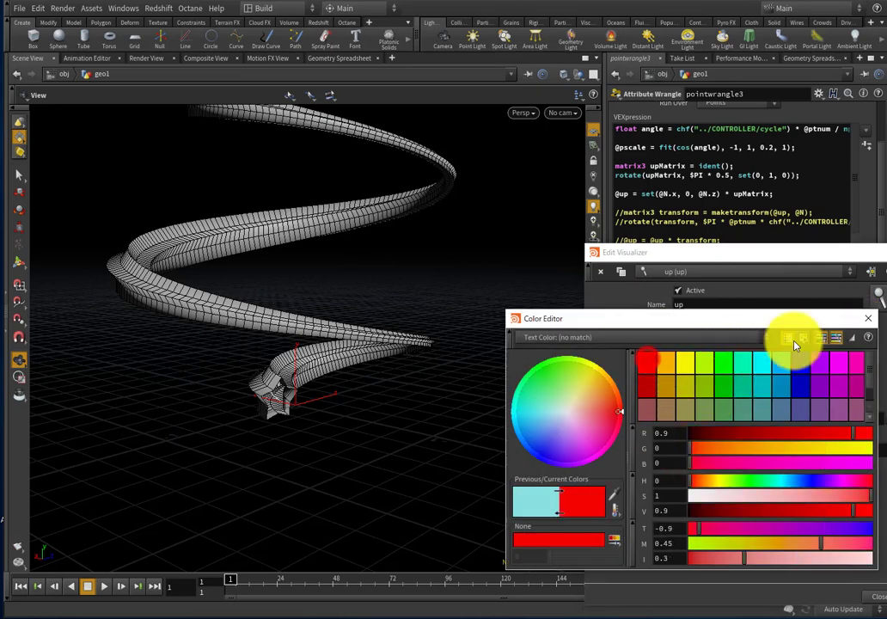
pyautogui.click(870, 320)
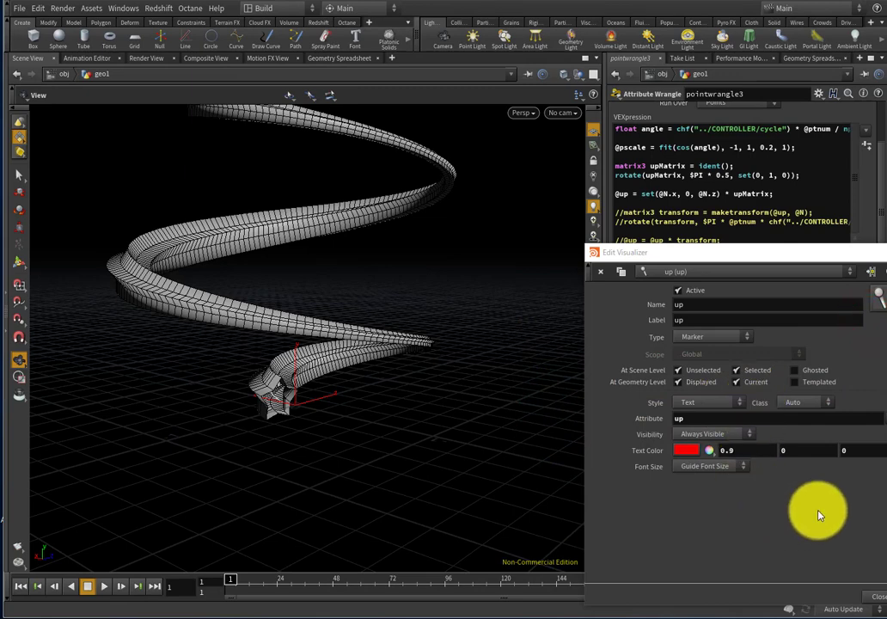
pyautogui.click(880, 597)
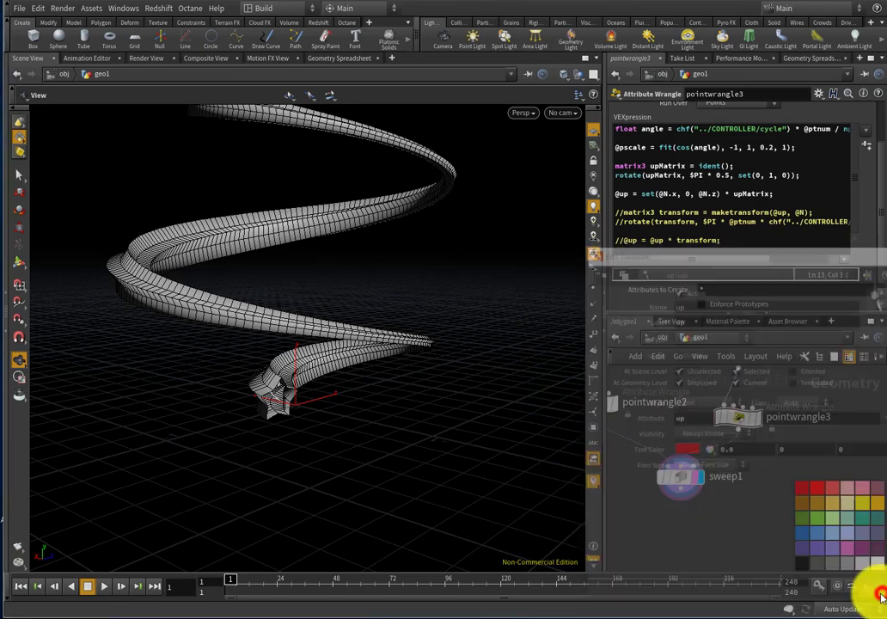
pyautogui.click(591, 485)
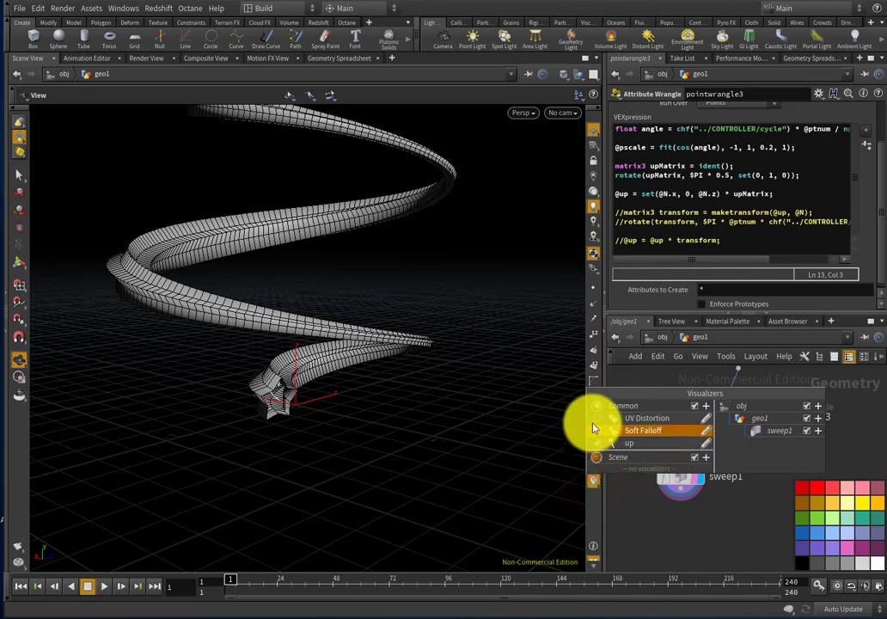
pyautogui.click(626, 533)
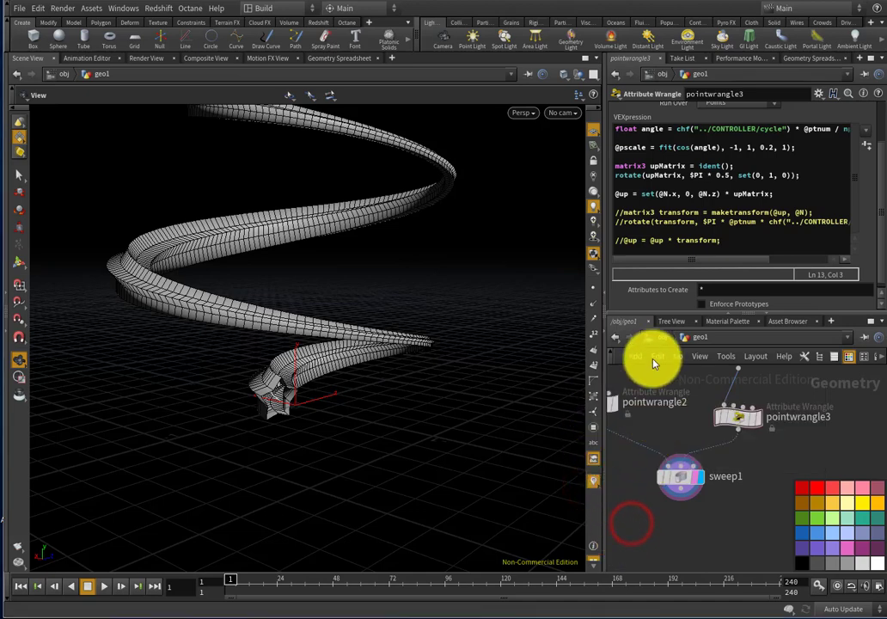
pyautogui.moveTo(508, 346); pyautogui.dragTo(497, 384)
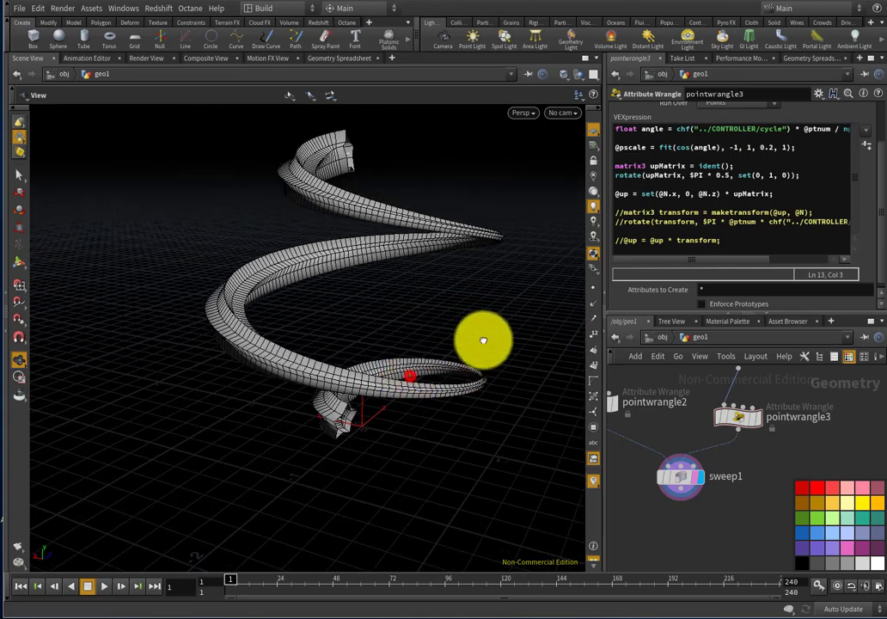
pyautogui.moveTo(483, 341); pyautogui.dragTo(568, 437)
pyautogui.click(683, 478)
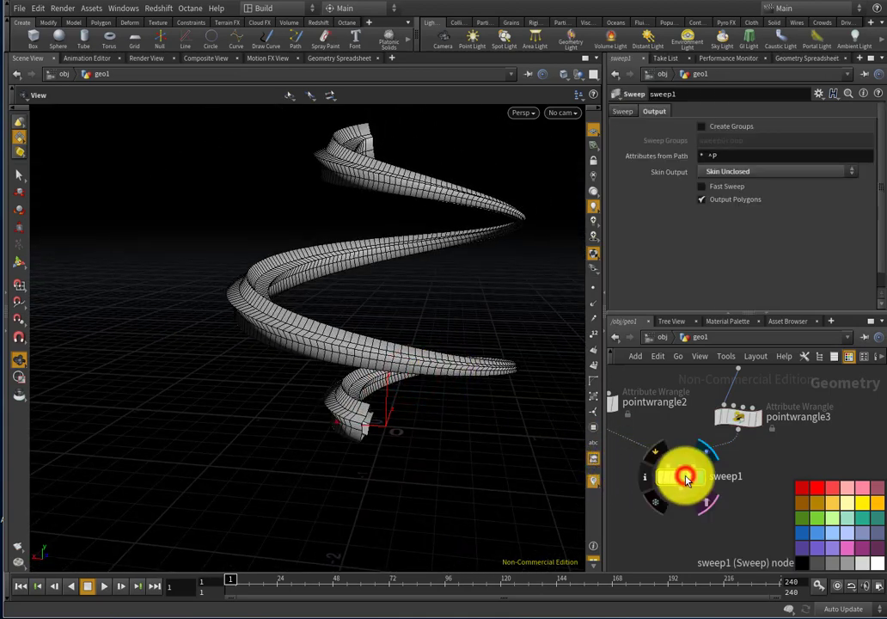
# Change the up visualizer's style to Vector and its marker color to red, RGB 0.9, 0, 0.
pyautogui.click(592, 482)
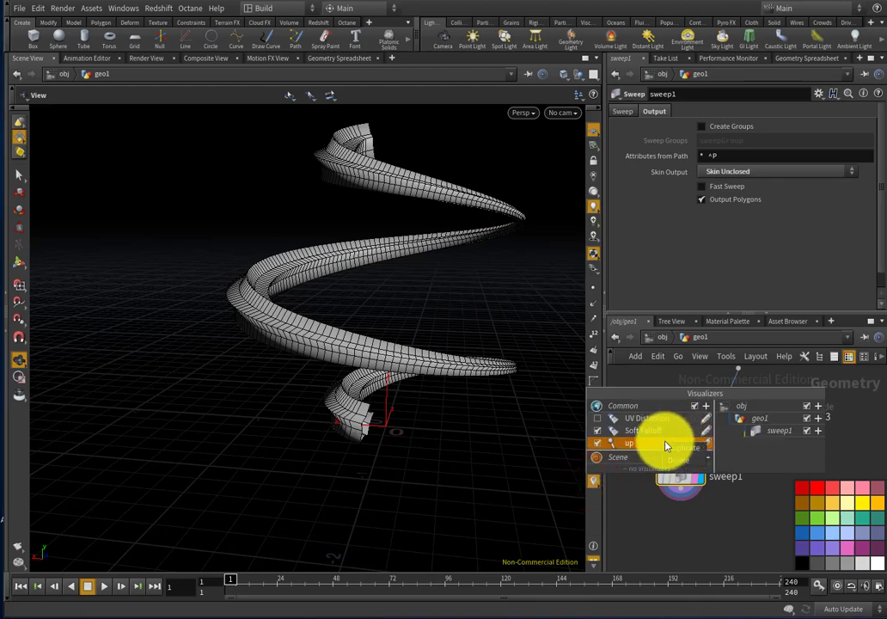
pyautogui.rightClick(666, 444)
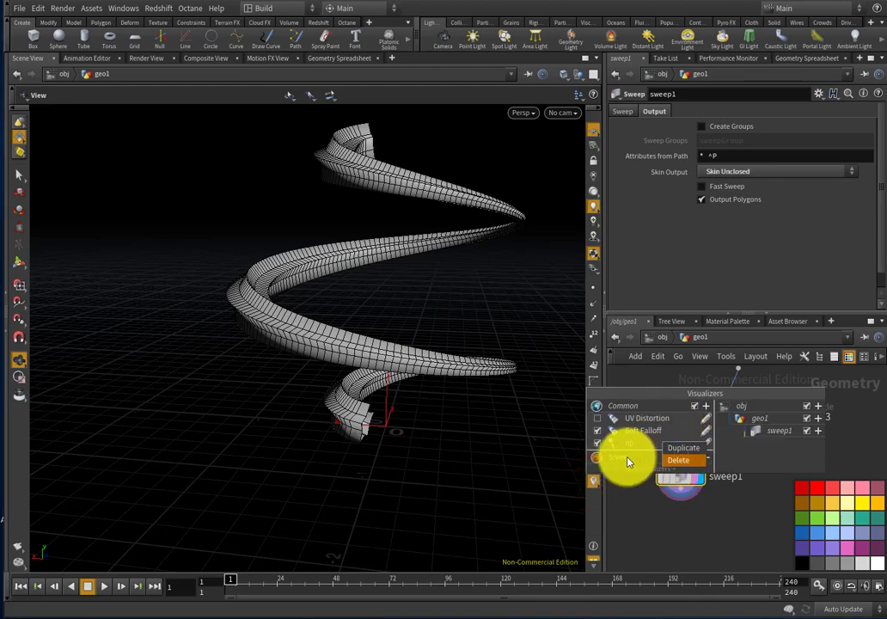
pyautogui.click(647, 399)
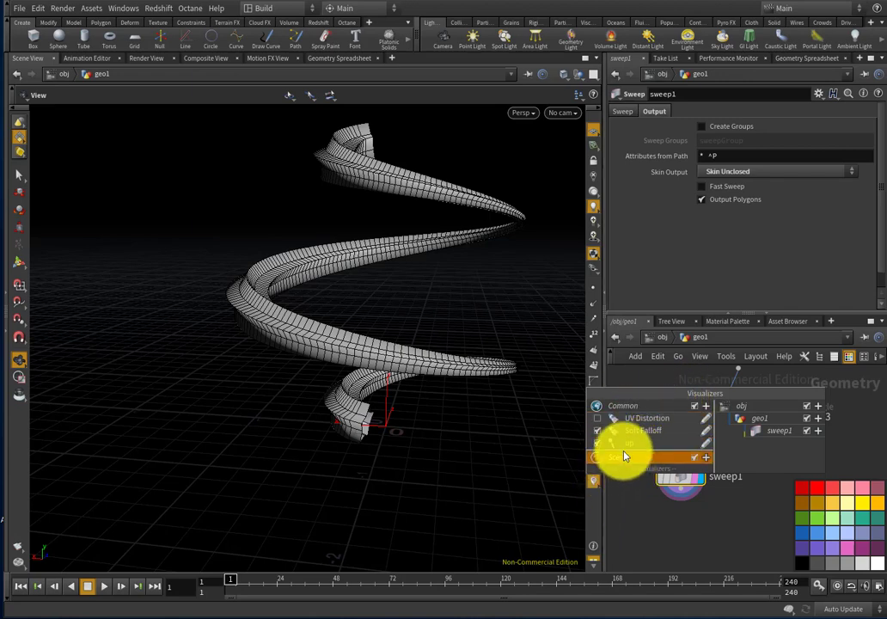
pyautogui.click(706, 442)
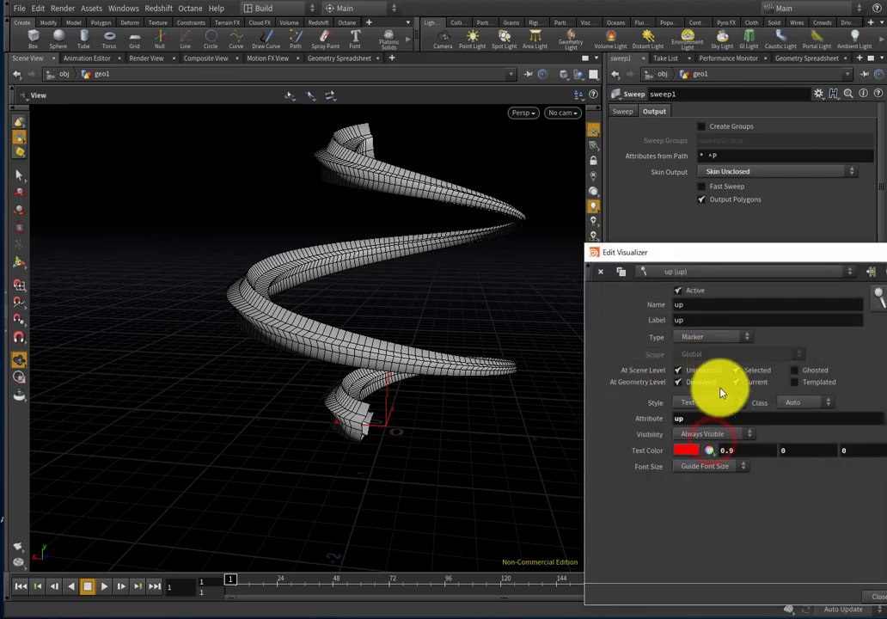
pyautogui.click(693, 404)
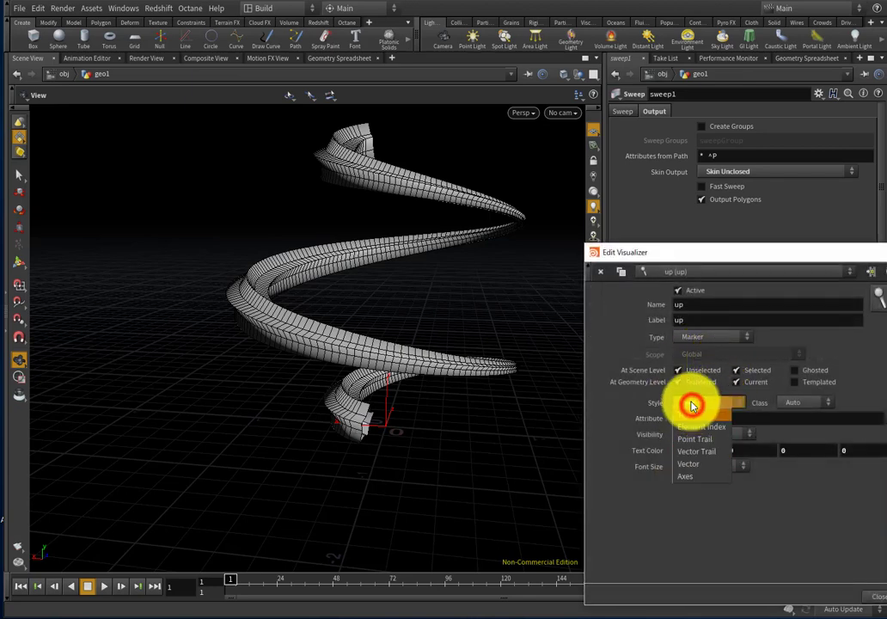
pyautogui.click(699, 465)
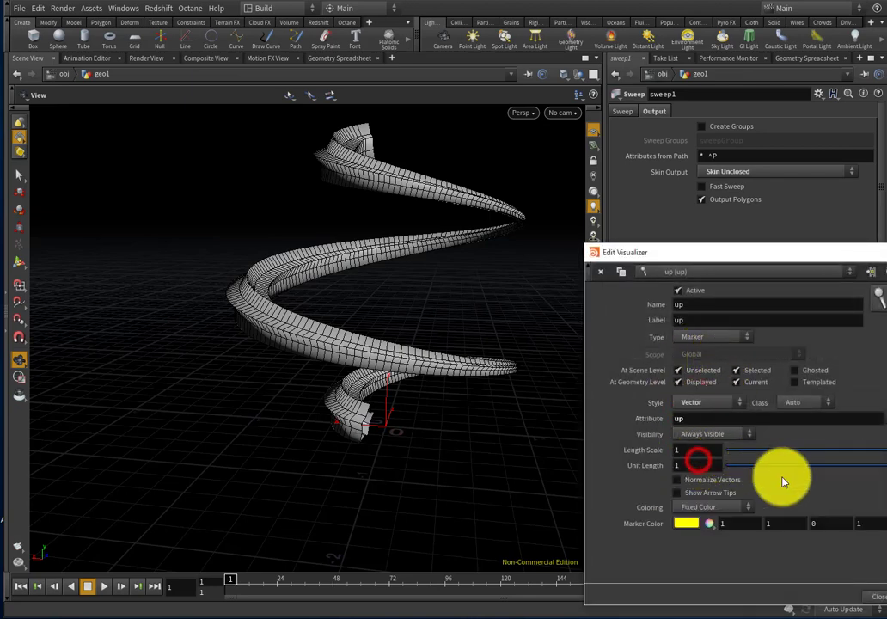
pyautogui.click(686, 526)
pyautogui.click(650, 367)
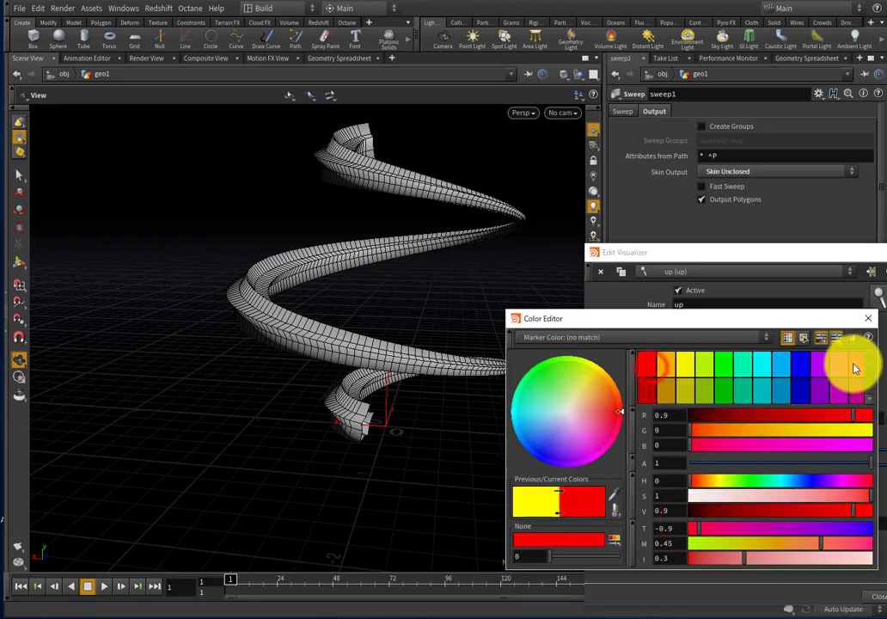
pyautogui.click(870, 326)
pyautogui.click(875, 594)
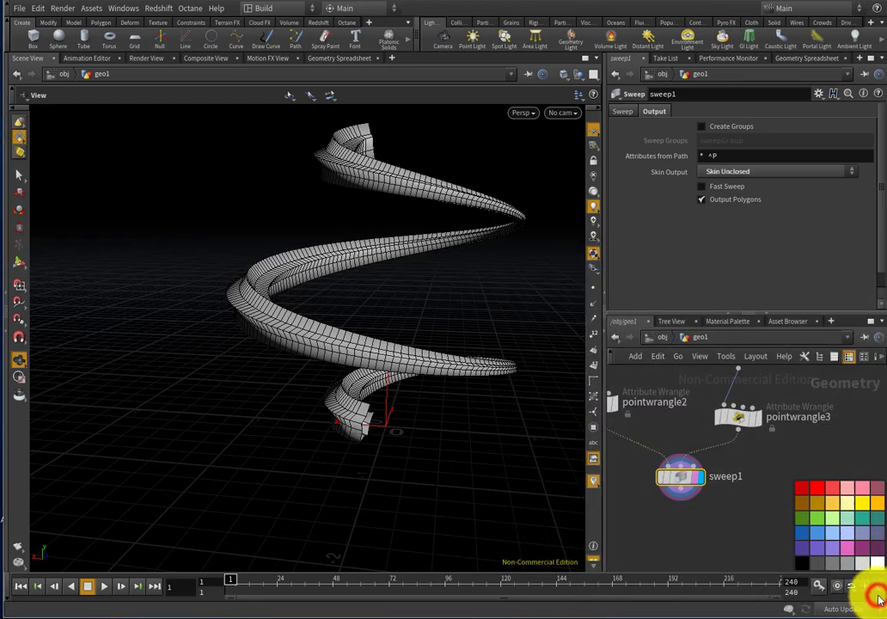
# Display pointwrangle3's output and examine the red up vectors along the spiral curve from several angles.
pyautogui.moveTo(388, 375); pyautogui.dragTo(547, 291)
pyautogui.click(760, 423)
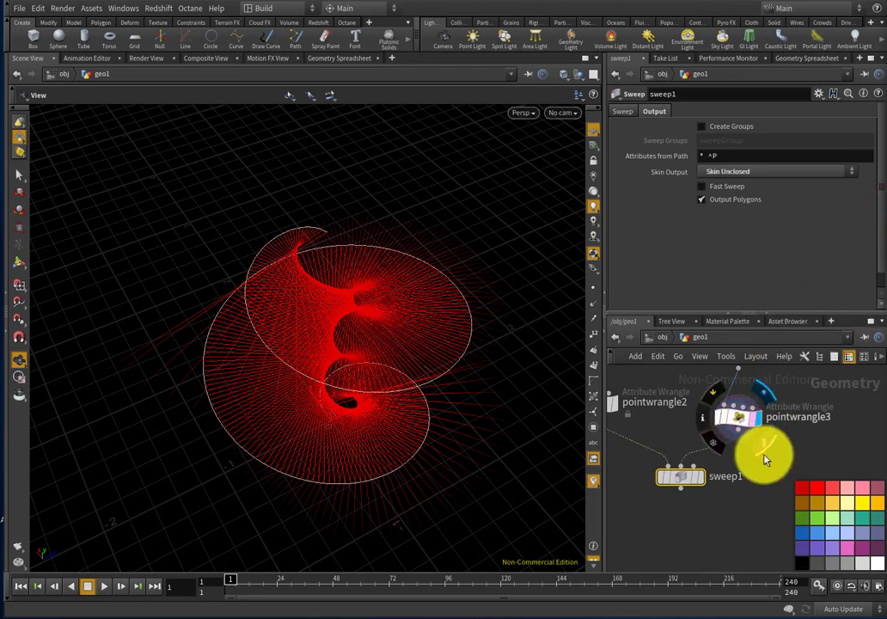
pyautogui.click(741, 417)
pyautogui.click(666, 221)
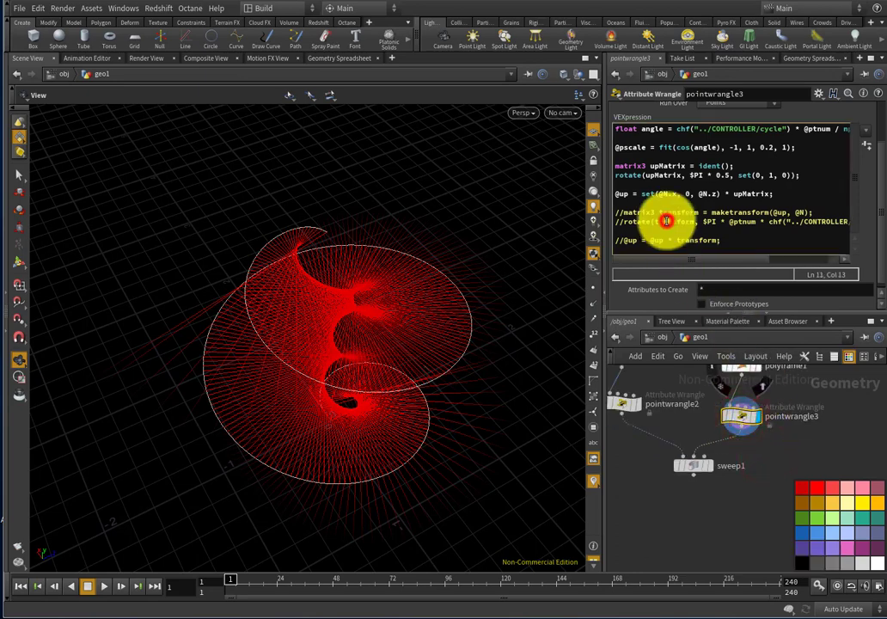
pyautogui.click(620, 195)
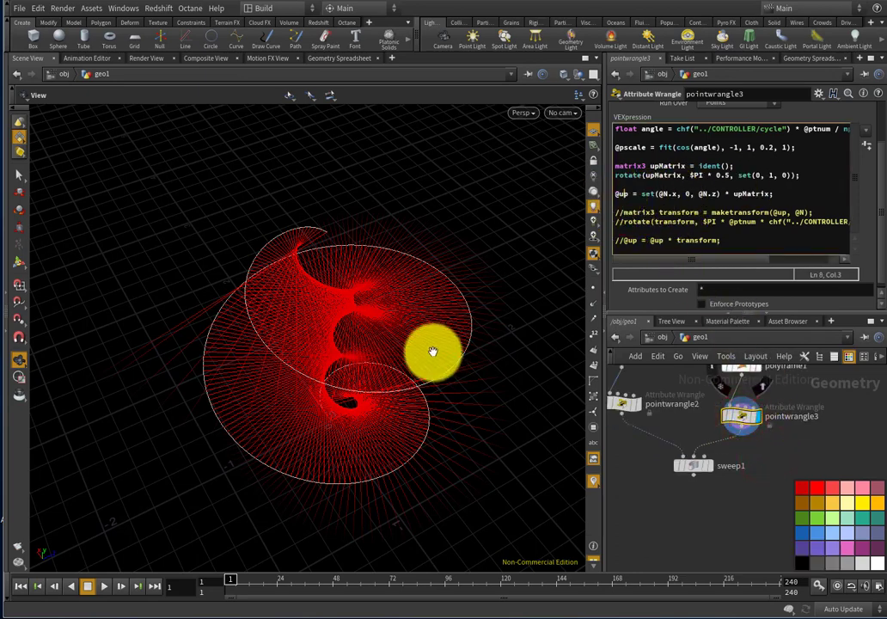
pyautogui.moveTo(433, 353); pyautogui.dragTo(533, 342)
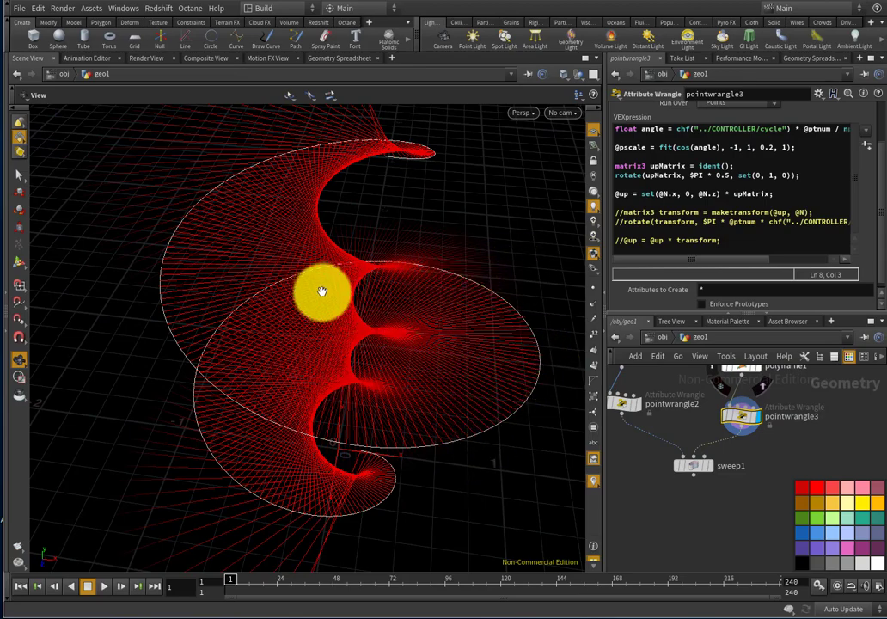
pyautogui.moveTo(321, 290); pyautogui.dragTo(367, 311)
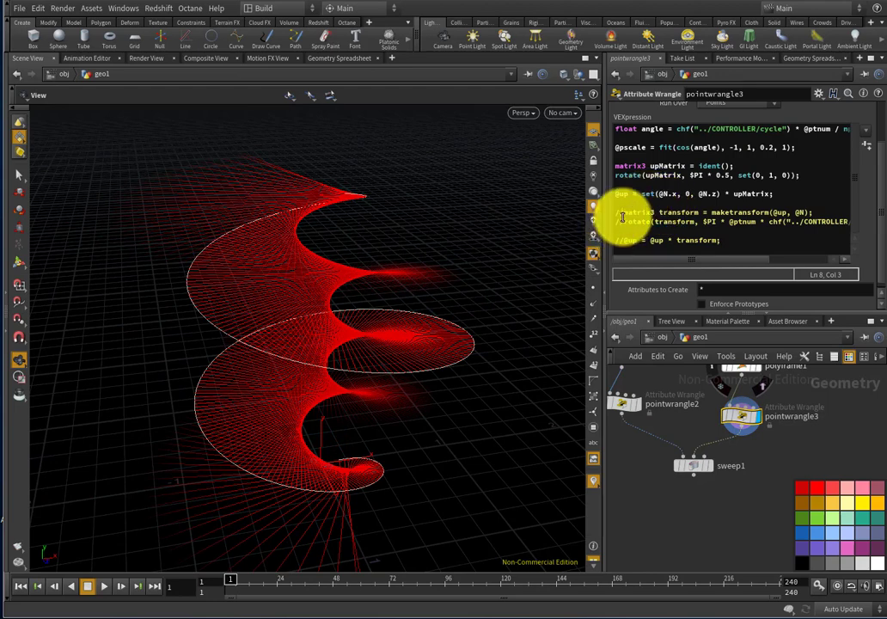
# Uncomment the maketransform line in pointwrangle3 and show point normals to compare them with the up vectors.
pyautogui.click(615, 212)
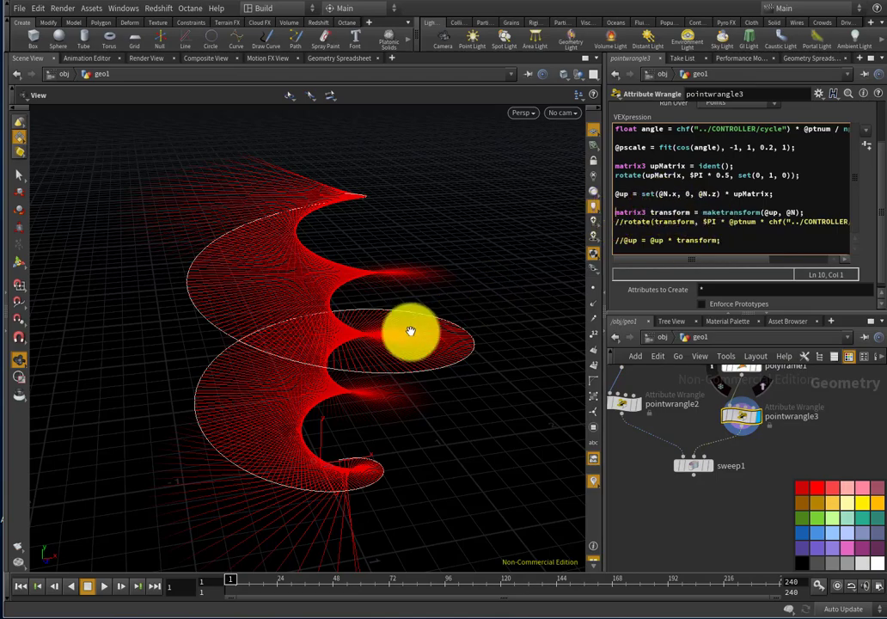
pyautogui.click(592, 305)
pyautogui.moveTo(419, 367); pyautogui.dragTo(484, 383)
pyautogui.moveTo(485, 383); pyautogui.dragTo(408, 403, button='right')
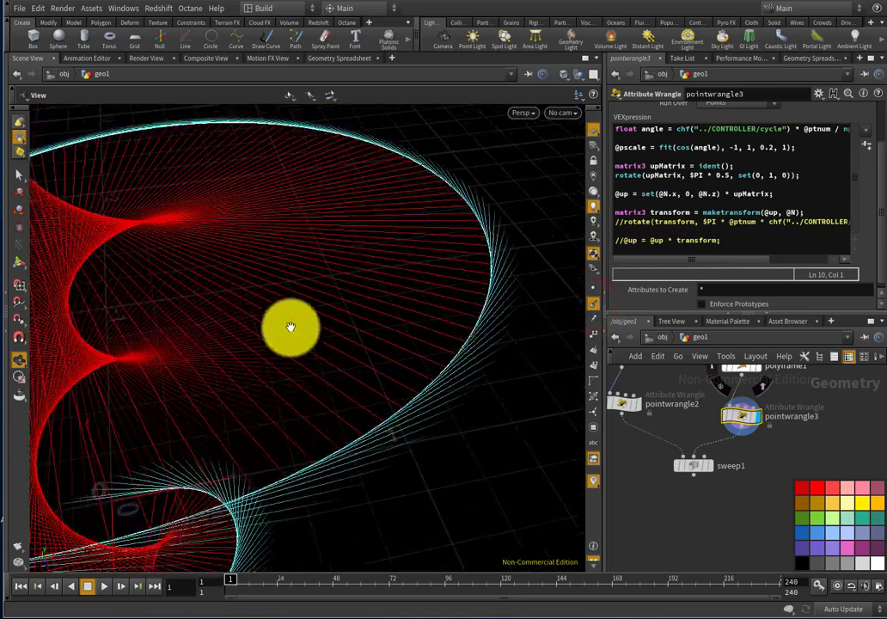
pyautogui.moveTo(444, 370); pyautogui.dragTo(467, 432)
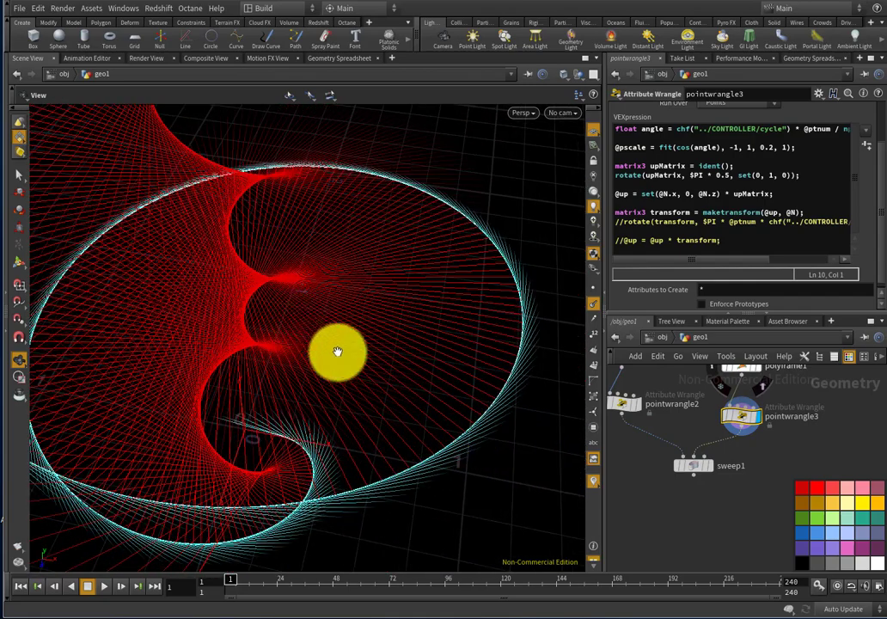
pyautogui.moveTo(476, 477)
pyautogui.mouseDown()
pyautogui.moveTo(455, 459)
pyautogui.moveTo(442, 403)
pyautogui.moveTo(461, 368)
pyautogui.moveTo(470, 417)
pyautogui.mouseUp()
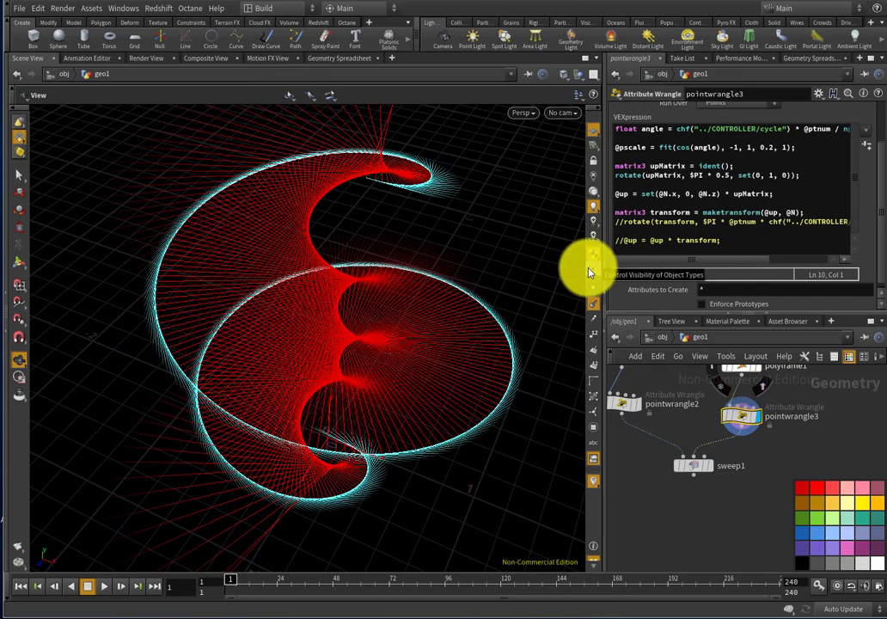
# Uncomment the twist rotate line in pointwrangle3 and review its @N axis argument.
pyautogui.click(623, 223)
pyautogui.press('BackSpace')
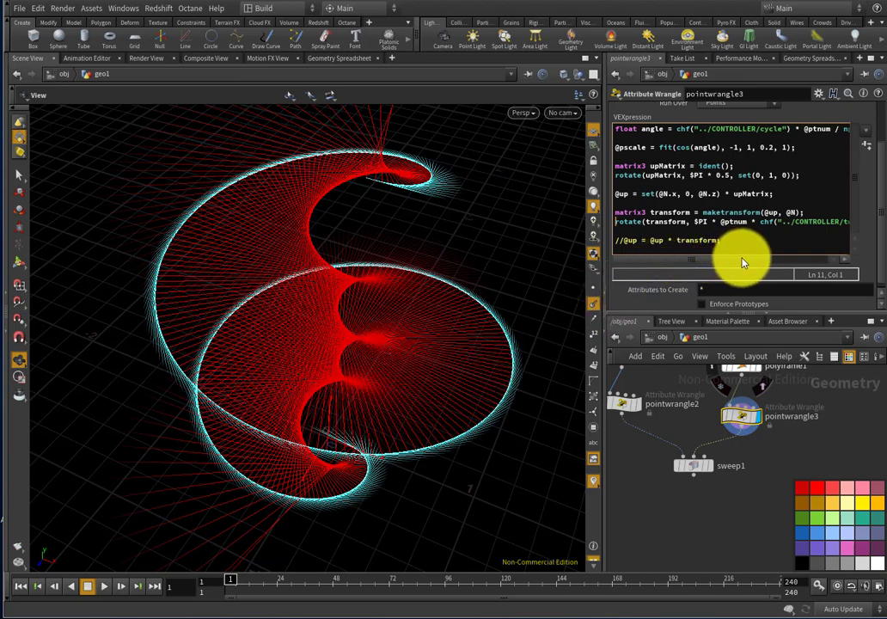
pyautogui.moveTo(744, 261); pyautogui.dragTo(788, 252)
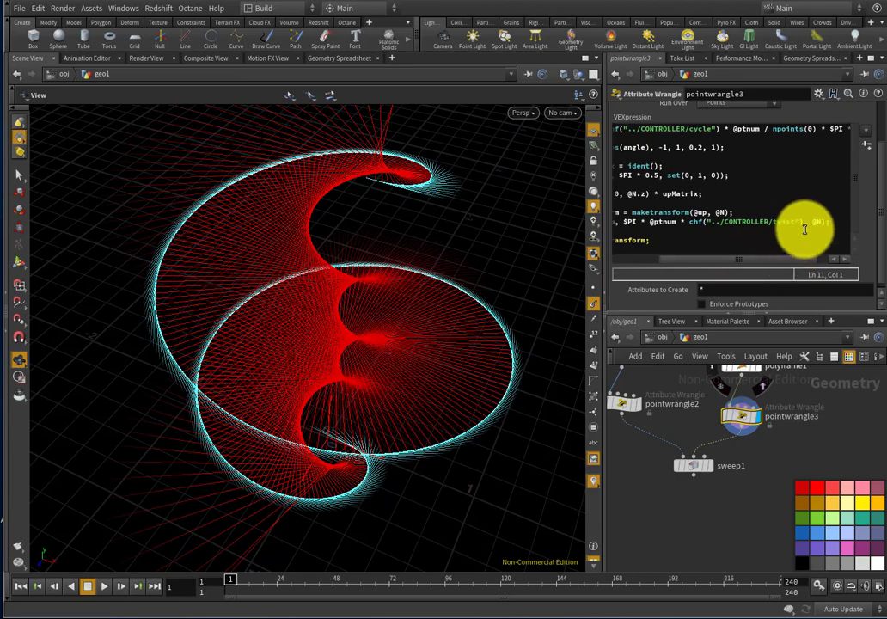
pyautogui.click(817, 222)
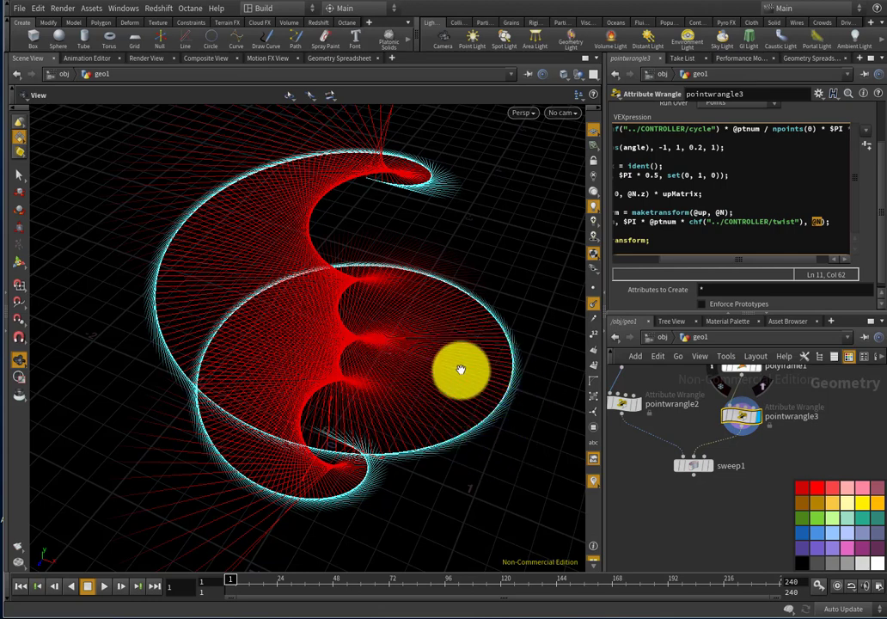
pyautogui.moveTo(679, 260); pyautogui.dragTo(620, 267)
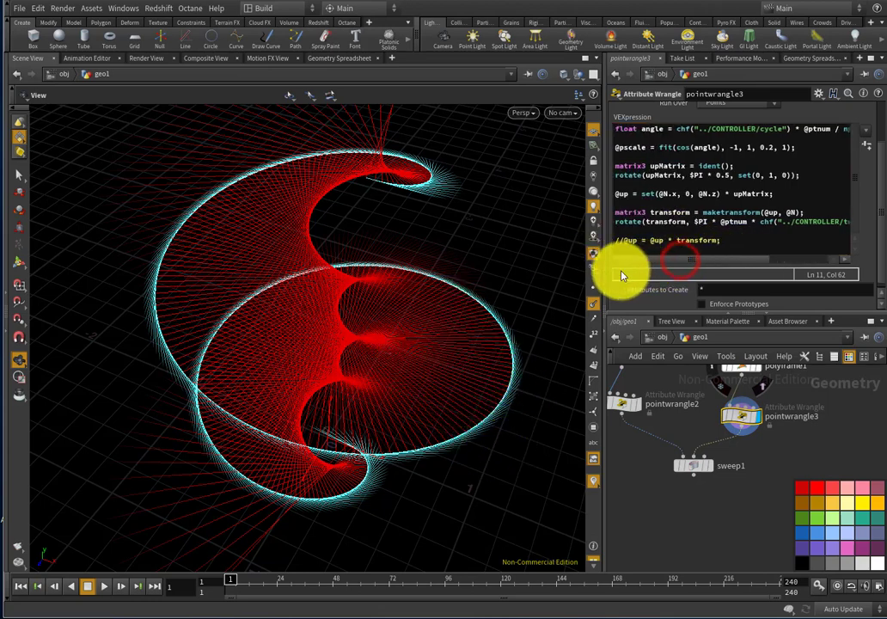
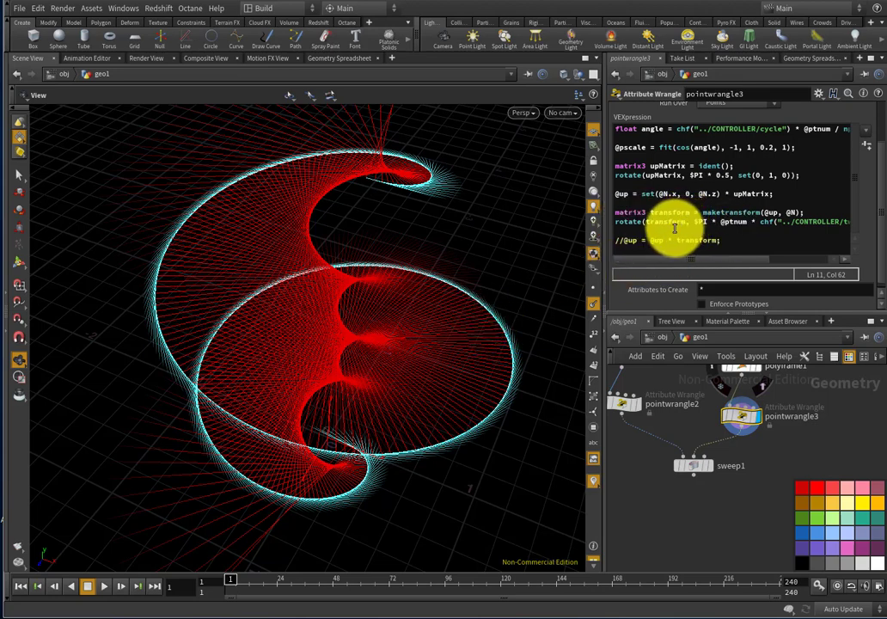
pyautogui.click(723, 260)
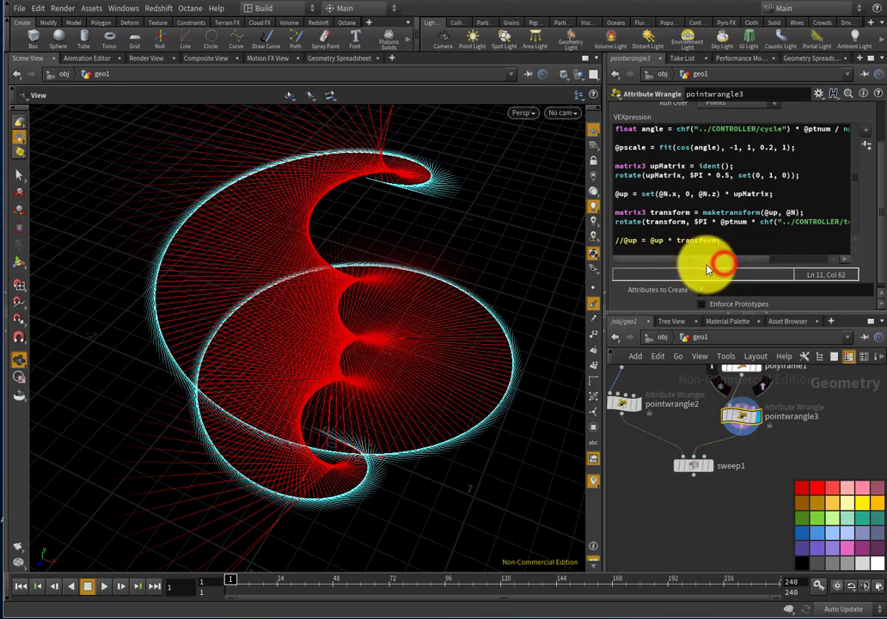
pyautogui.click(620, 240)
pyautogui.click(621, 241)
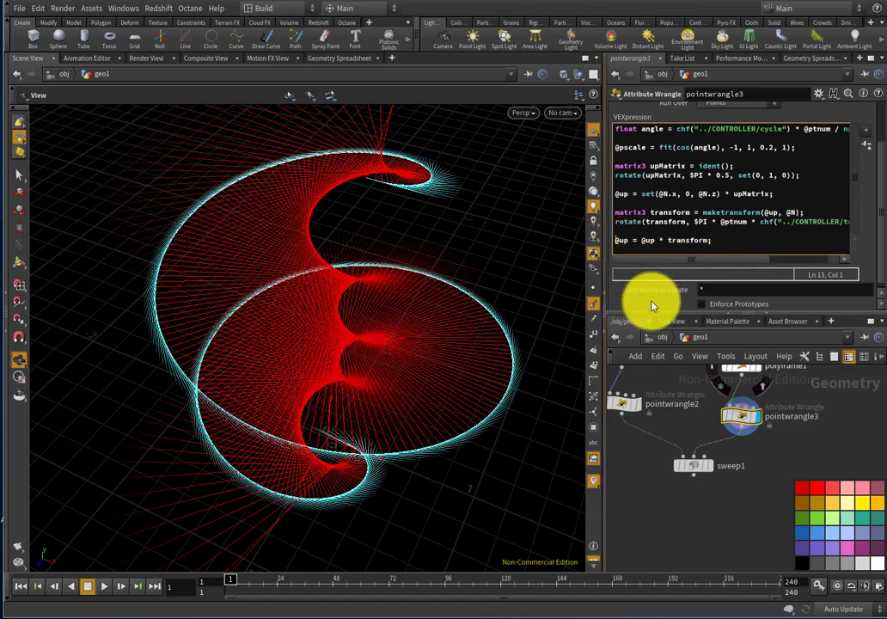
pyautogui.click(633, 460)
pyautogui.moveTo(519, 406); pyautogui.dragTo(554, 321)
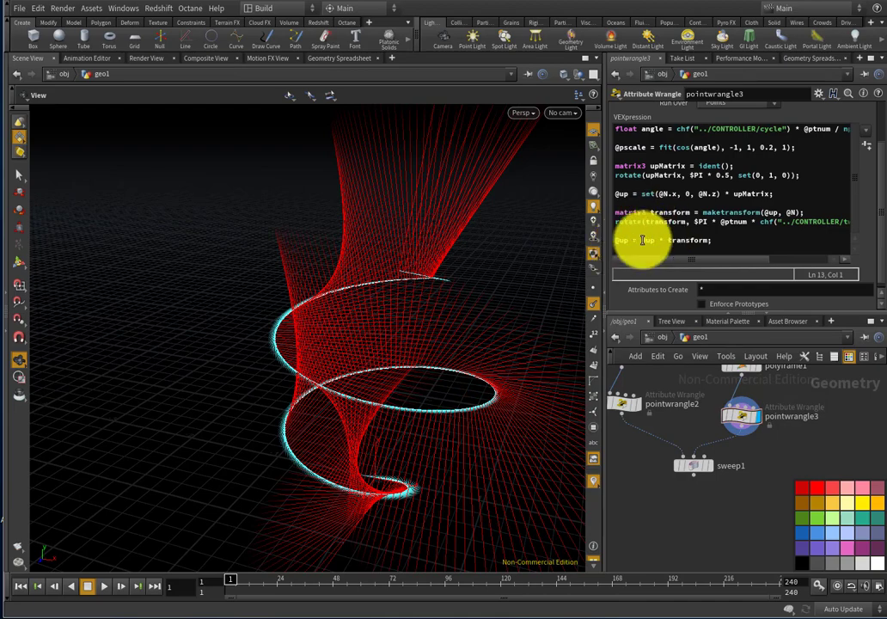
# Display sweep1's output and turn off the point normals and the up vector visualizer.
pyautogui.click(703, 467)
pyautogui.keyDown('alt'); pyautogui.moveTo(456, 383); pyautogui.dragTo(687, 439); pyautogui.keyUp('alt')
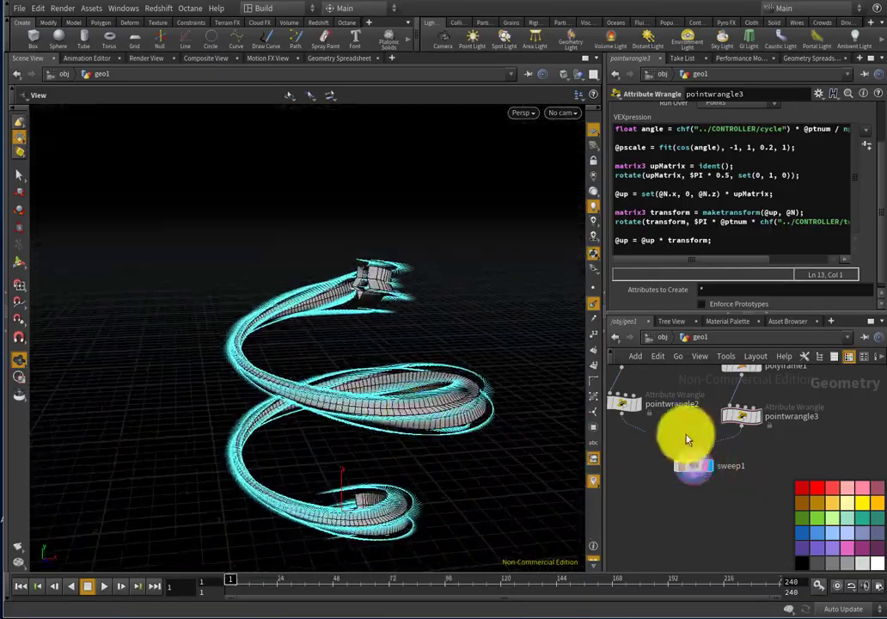
pyautogui.click(590, 307)
pyautogui.click(649, 495)
pyautogui.keyDown('alt'); pyautogui.moveTo(447, 361); pyautogui.dragTo(404, 389); pyautogui.keyUp('alt')
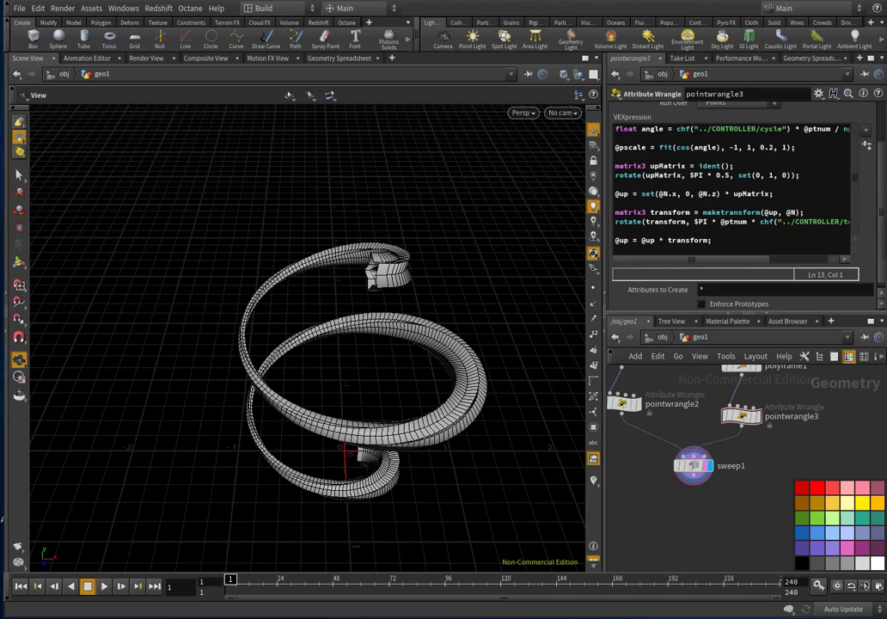
# Add a Cap node below sweep1, display its output, and examine the star-shaped end of the spiral up close.
pyautogui.scroll(3, 703, 489)
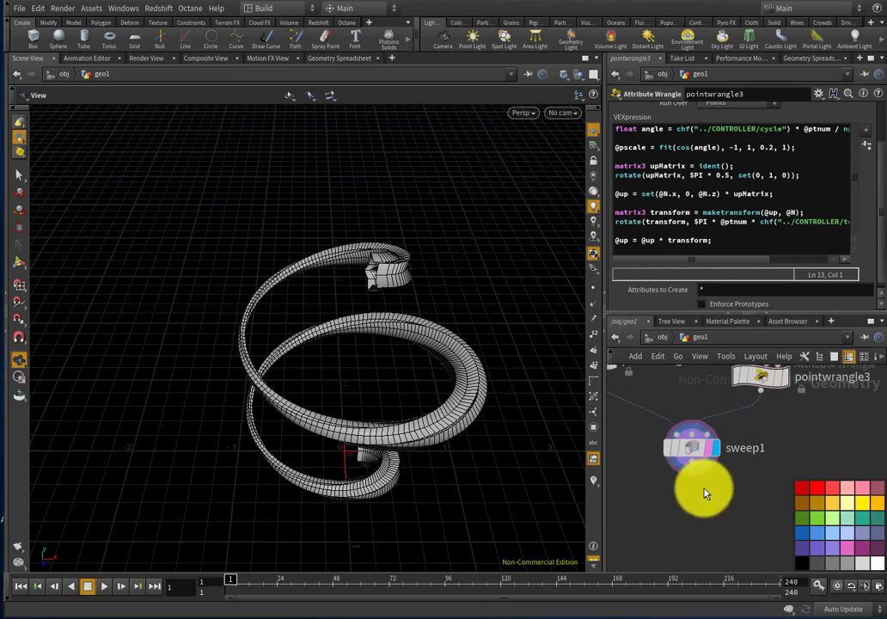
pyautogui.click(690, 432)
pyautogui.press('Tab')
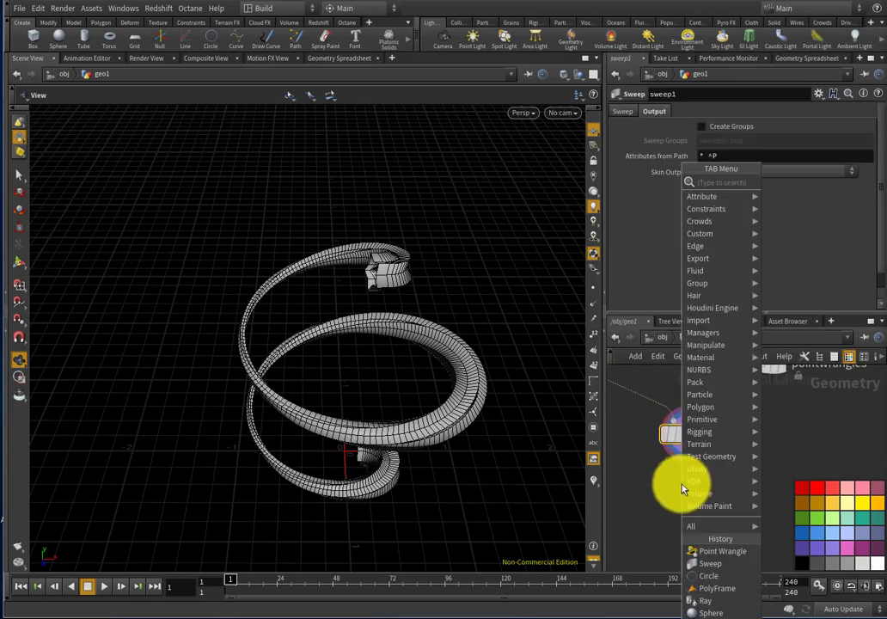
pyautogui.write('cap')
pyautogui.press('Return')
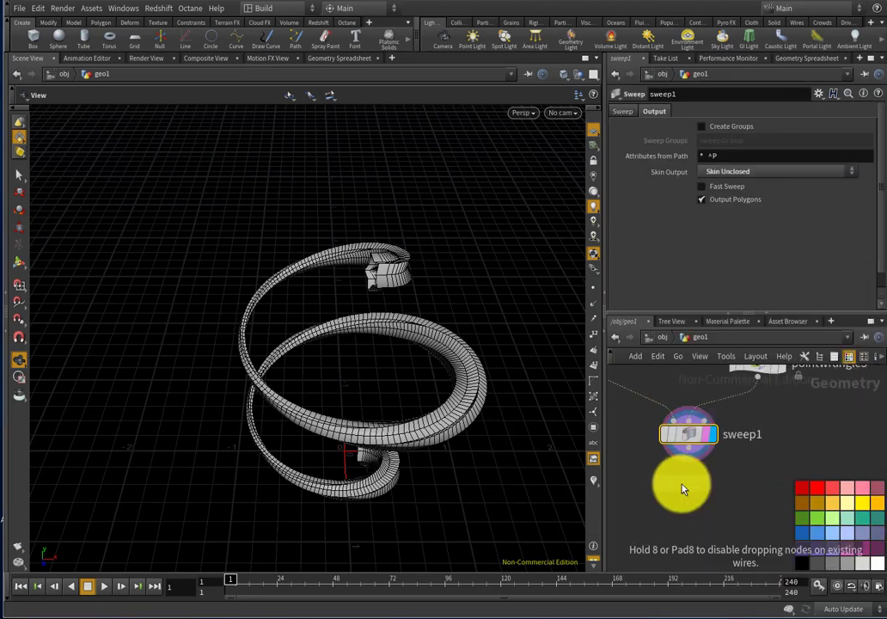
pyautogui.click(686, 486)
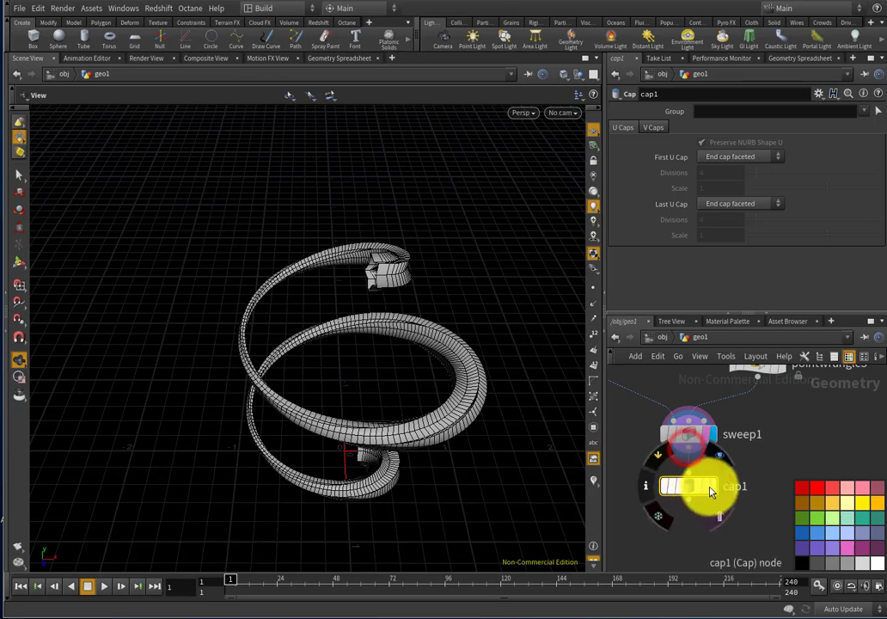
pyautogui.click(703, 487)
pyautogui.moveTo(486, 412); pyautogui.dragTo(574, 387)
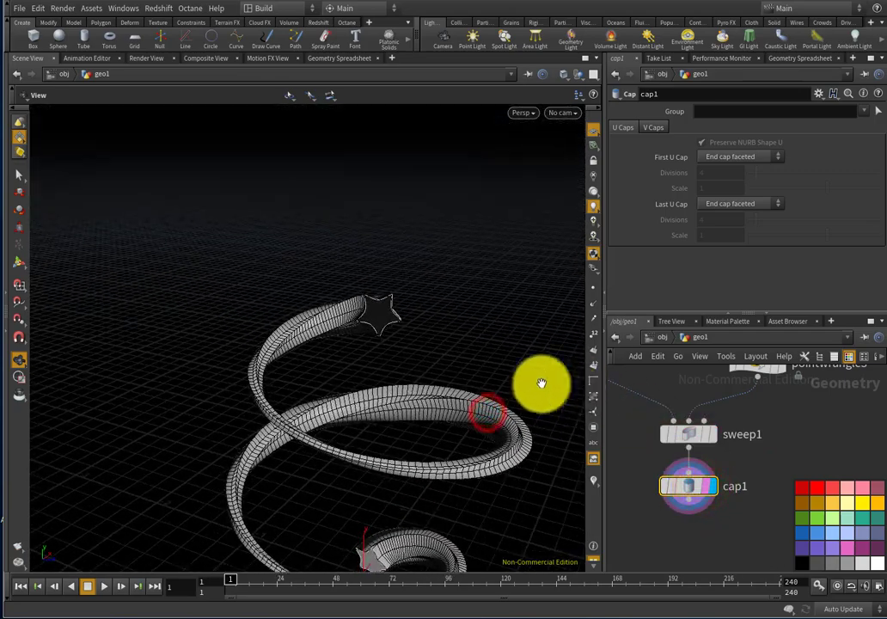
pyautogui.scroll(10, 412, 317)
pyautogui.moveTo(389, 320); pyautogui.dragTo(351, 309)
pyautogui.scroll(-6, 290, 347)
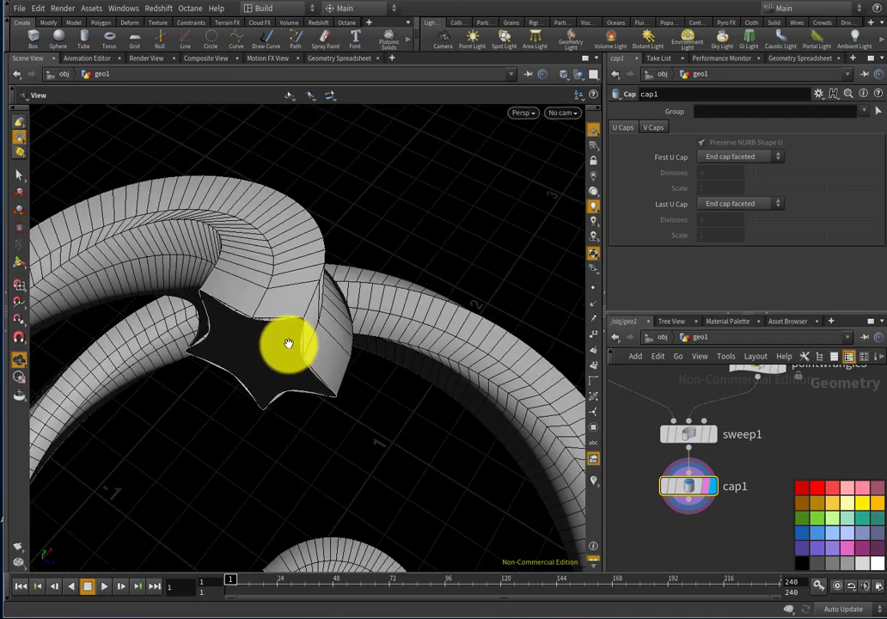
pyautogui.moveTo(271, 377); pyautogui.dragTo(243, 341)
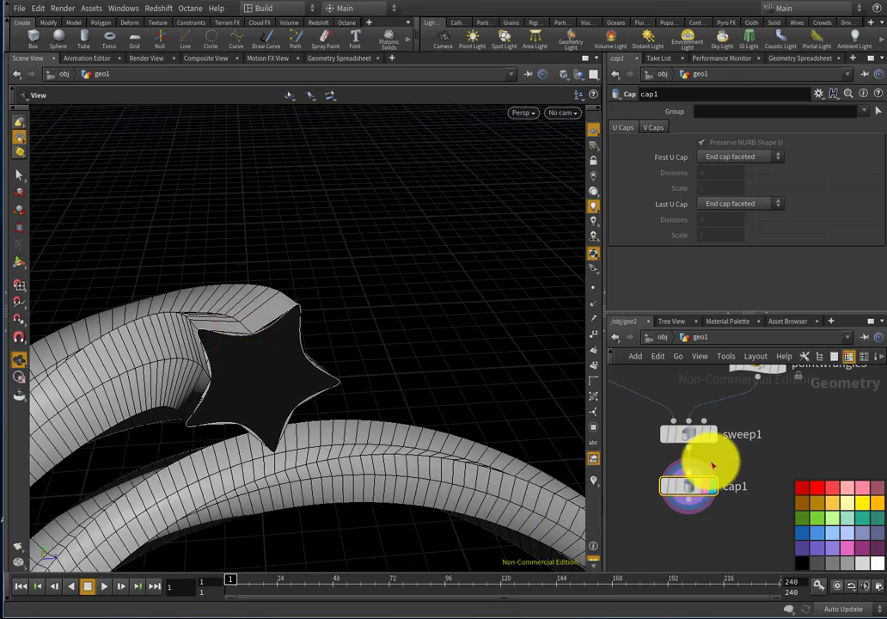
# Remove cap1 from the network and inspect the open end of the swept surface.
pyautogui.click(731, 512)
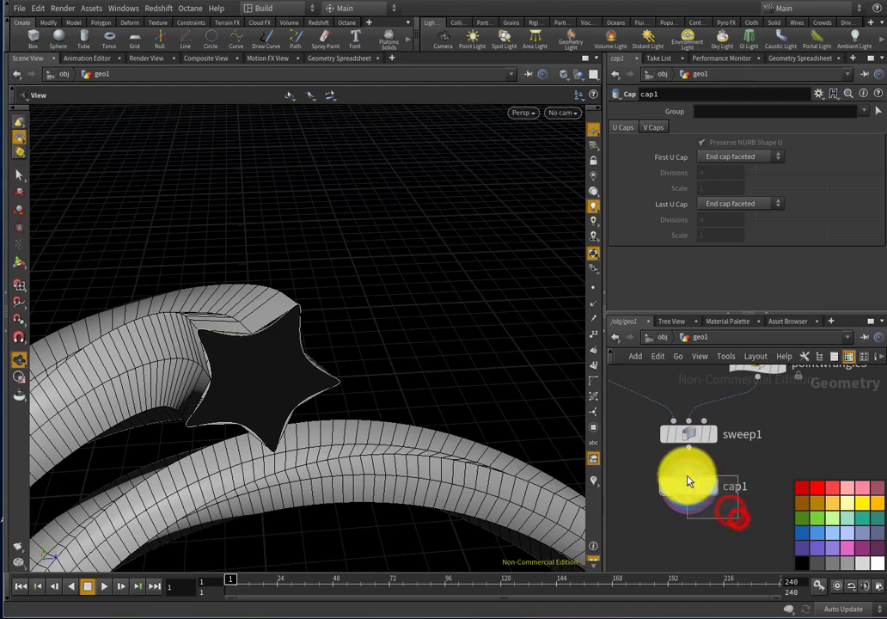
pyautogui.click(707, 486)
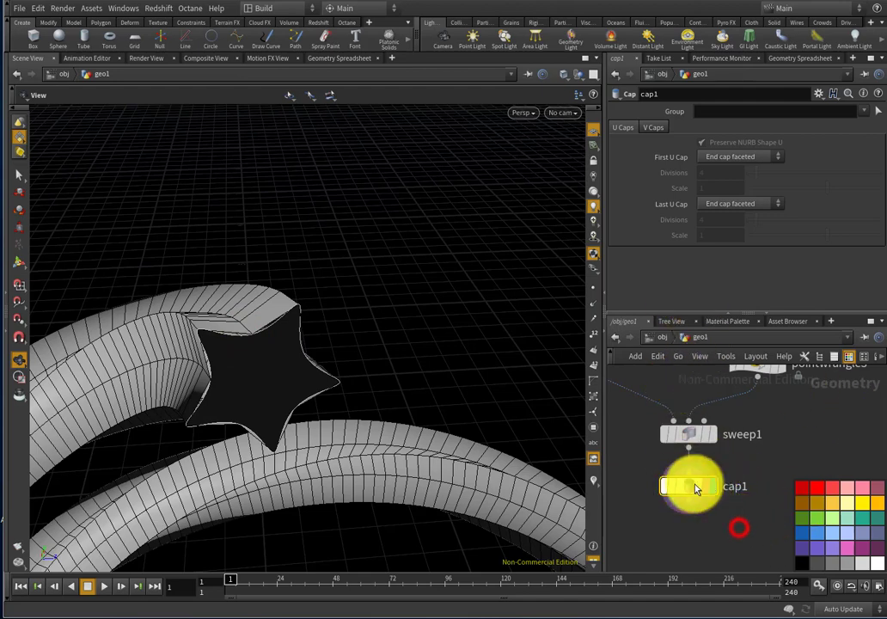
pyautogui.hotkey('ctrl', 'x')
pyautogui.moveTo(468, 430); pyautogui.dragTo(397, 437)
pyautogui.moveTo(342, 398); pyautogui.dragTo(404, 453)
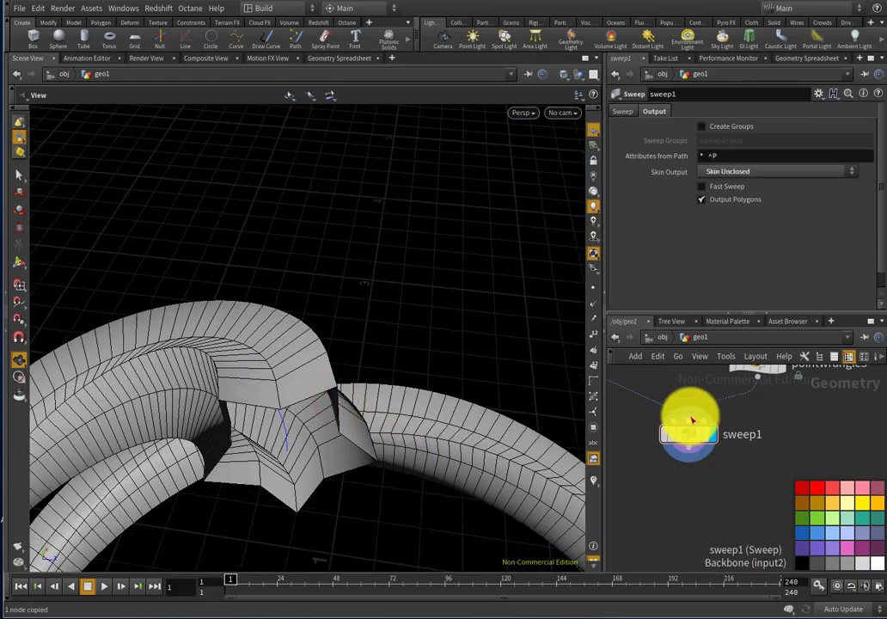
pyautogui.click(725, 391)
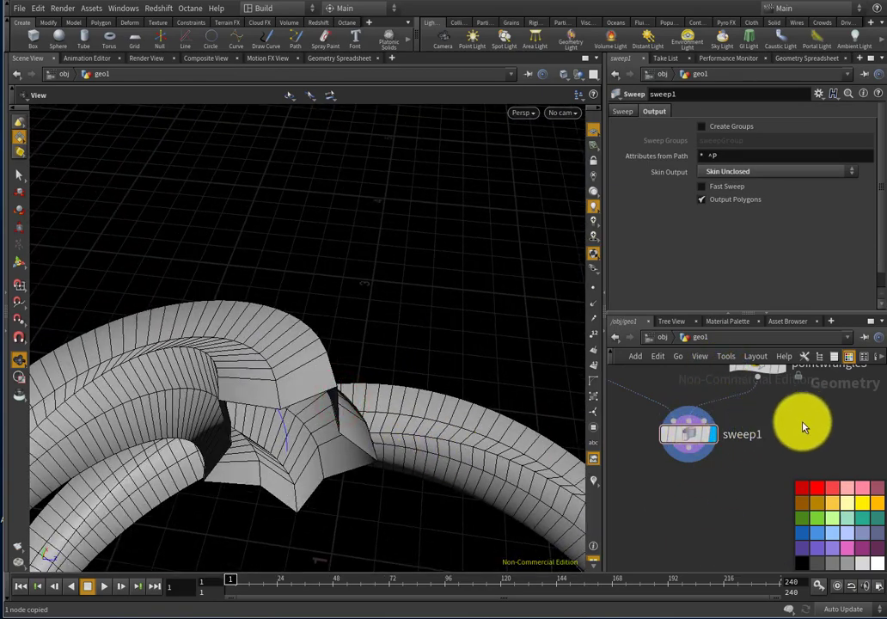
pyautogui.moveTo(789, 381)
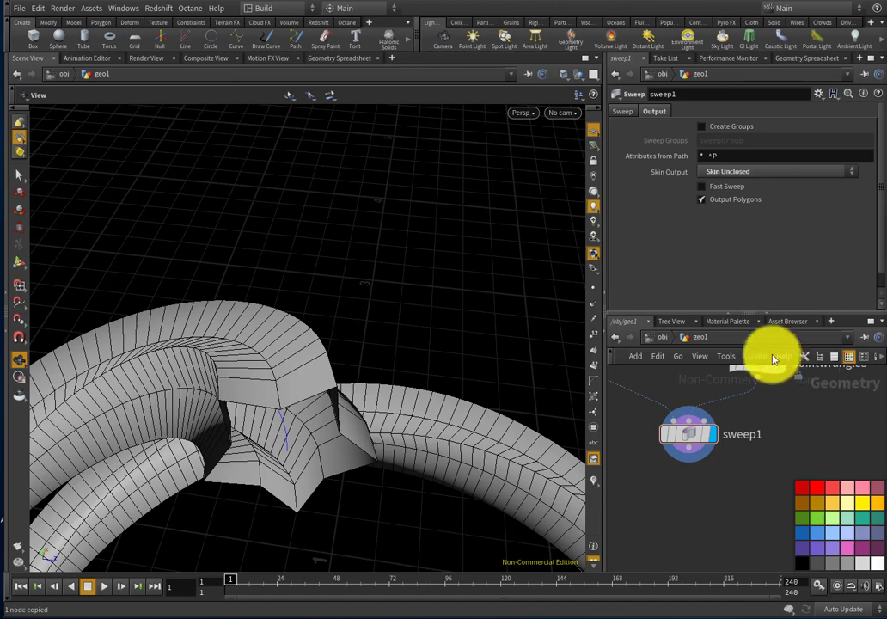
# Add a Convert node below sweep1, display its output, and choose Polygon as the Convert To type.
pyautogui.scroll(-3, 734, 428)
pyautogui.scroll(2, 737, 447)
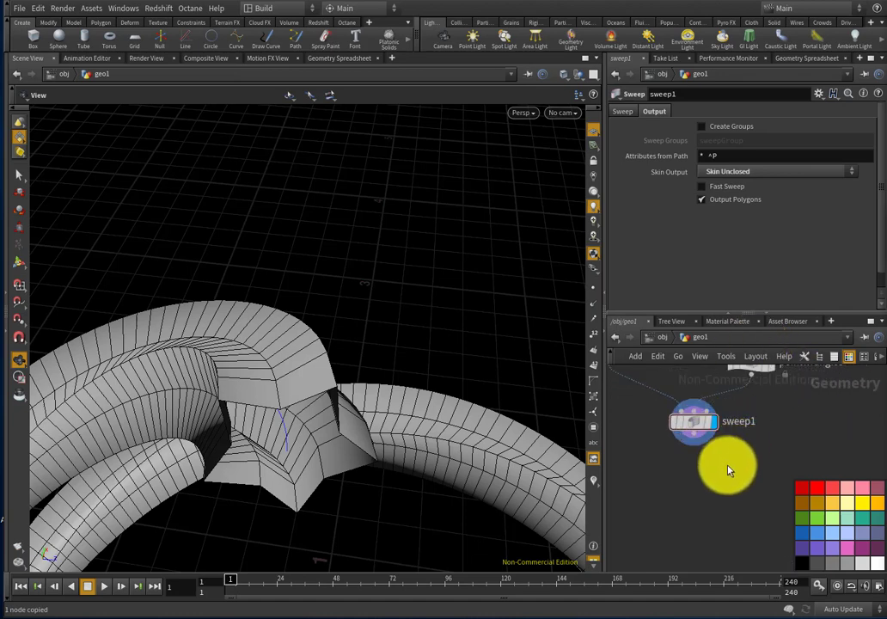
pyautogui.press('Tab')
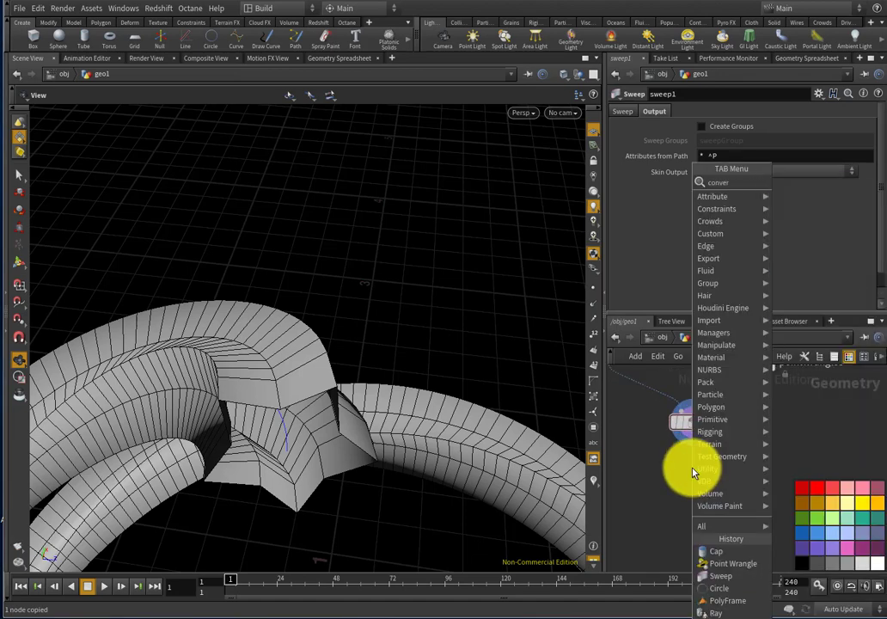
pyautogui.press('Escape')
pyautogui.click(695, 472)
pyautogui.scroll(3, 690, 464)
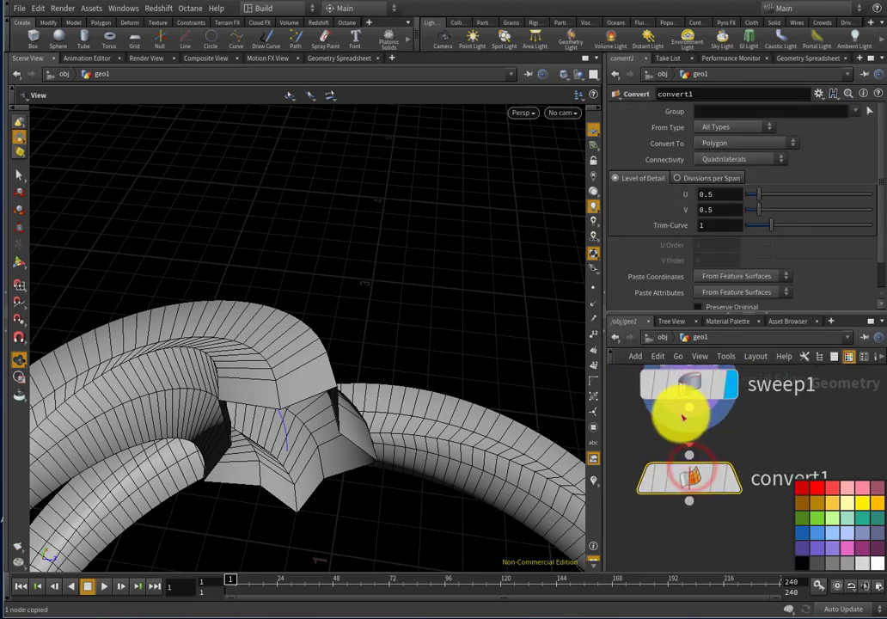
pyautogui.click(729, 479)
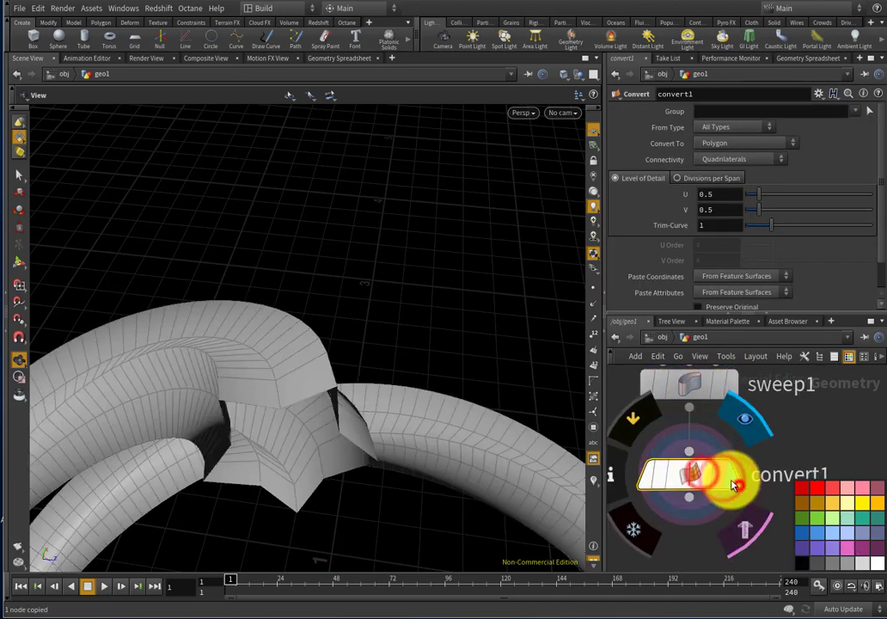
pyautogui.click(680, 477)
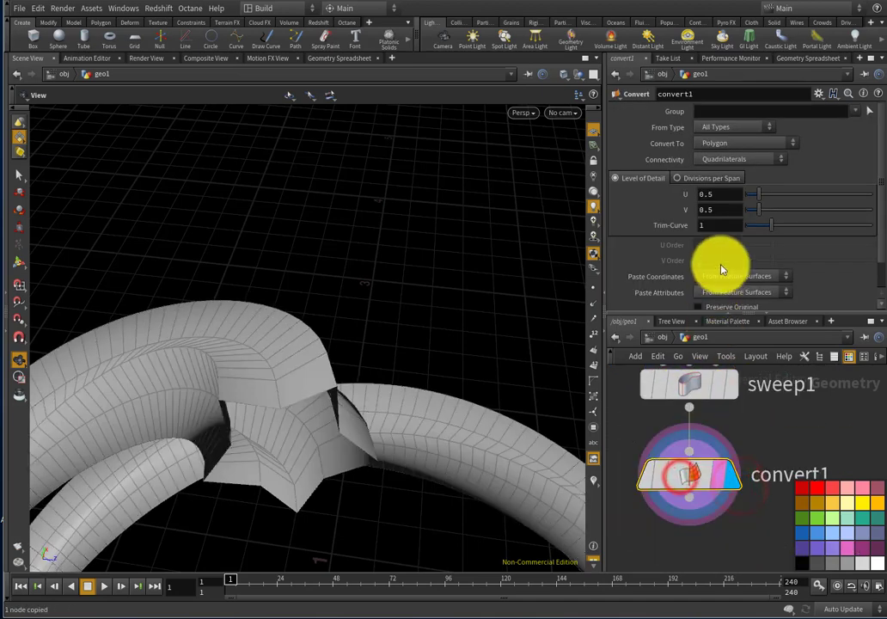
pyautogui.click(716, 144)
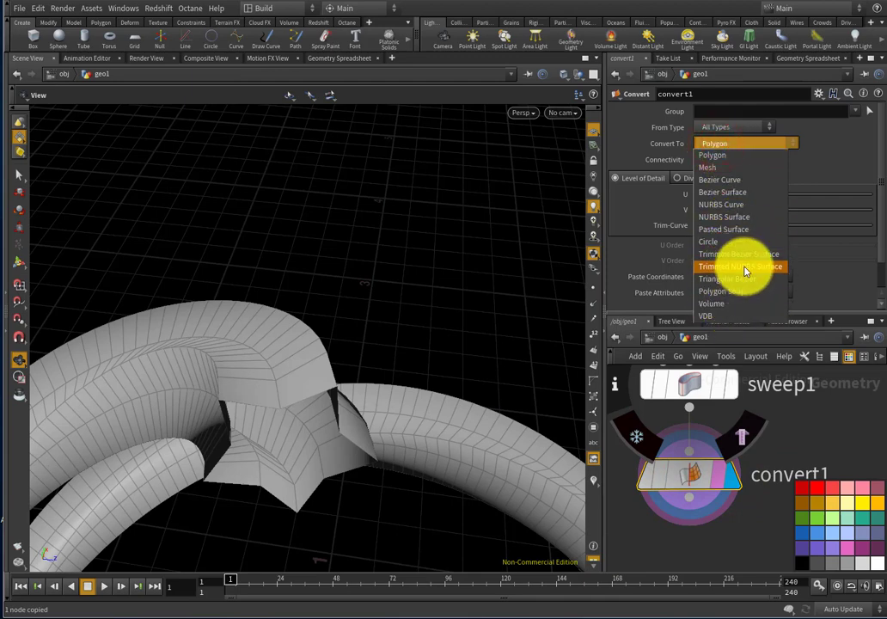
pyautogui.click(745, 156)
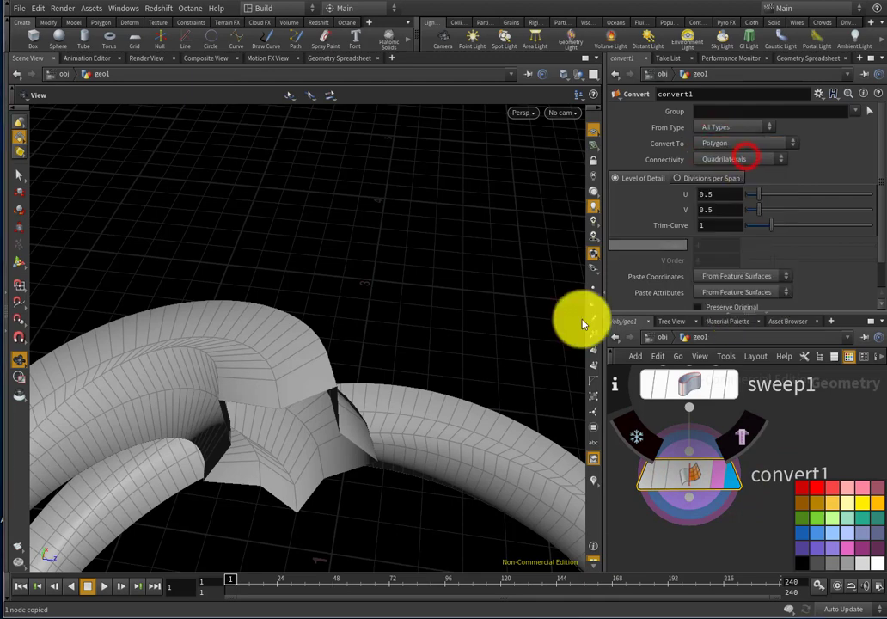
# Insert a Cap node between sweep1 and convert1 and inspect the edges of the star-shaped end cap.
pyautogui.moveTo(688, 478); pyautogui.dragTo(687, 510)
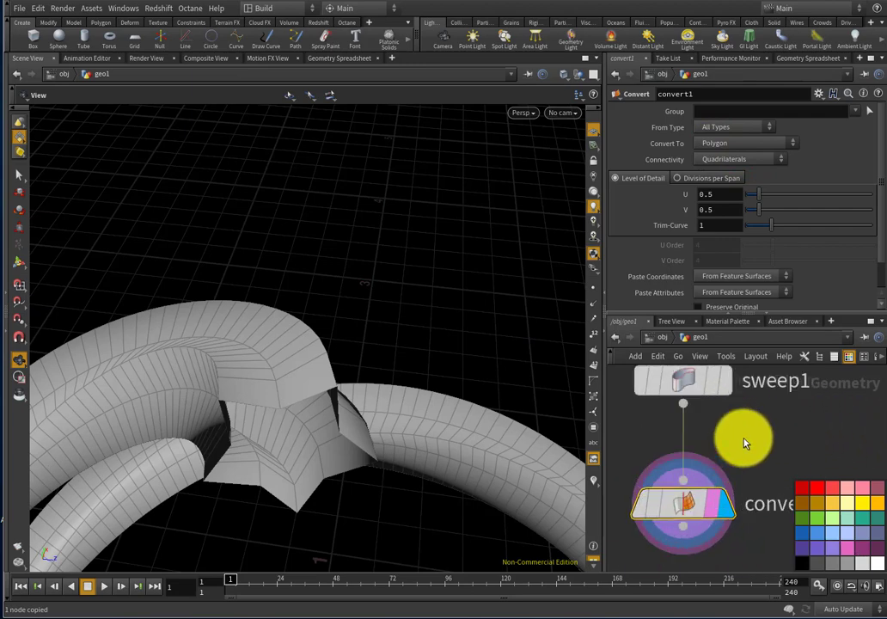
pyautogui.press('Tab')
pyautogui.moveTo(752, 434)
pyautogui.press('Return')
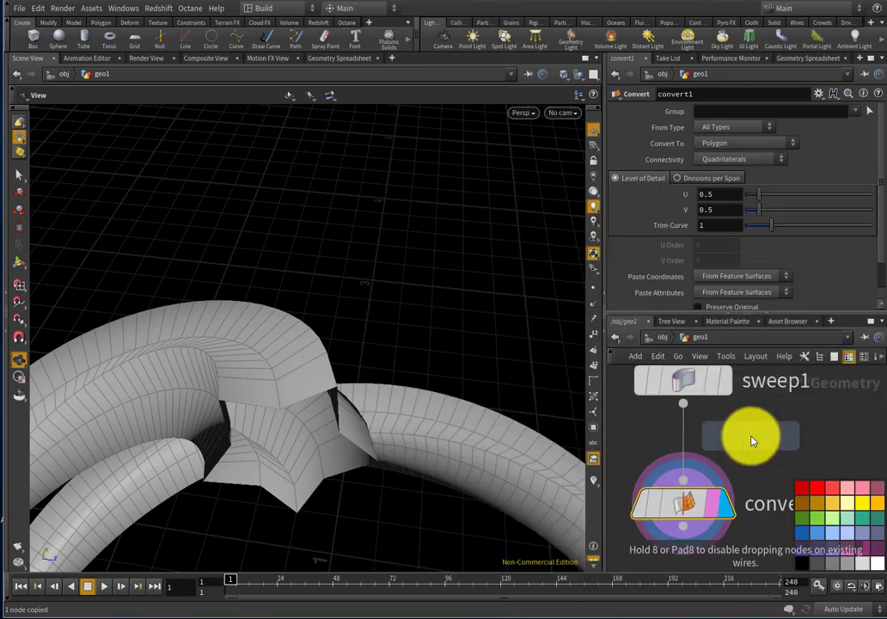
pyautogui.click(684, 447)
pyautogui.moveTo(429, 434); pyautogui.dragTo(247, 257)
pyautogui.scroll(-1, 693, 449)
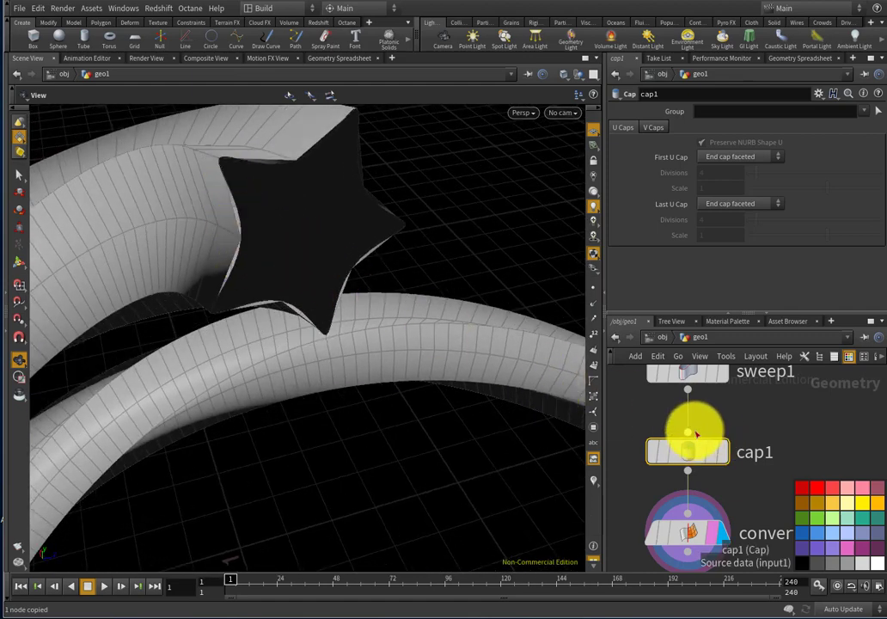
# Switch circle1's primitive type to Polygon to compare the capped end, and set it back to NURBS Curve.
pyautogui.scroll(-5, 722, 421)
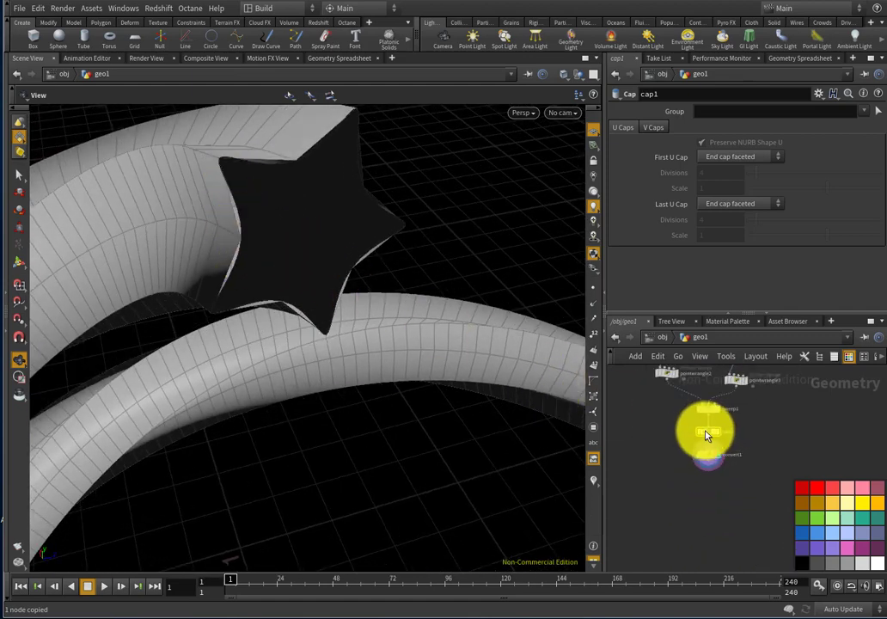
pyautogui.scroll(3, 661, 491)
pyautogui.click(707, 399)
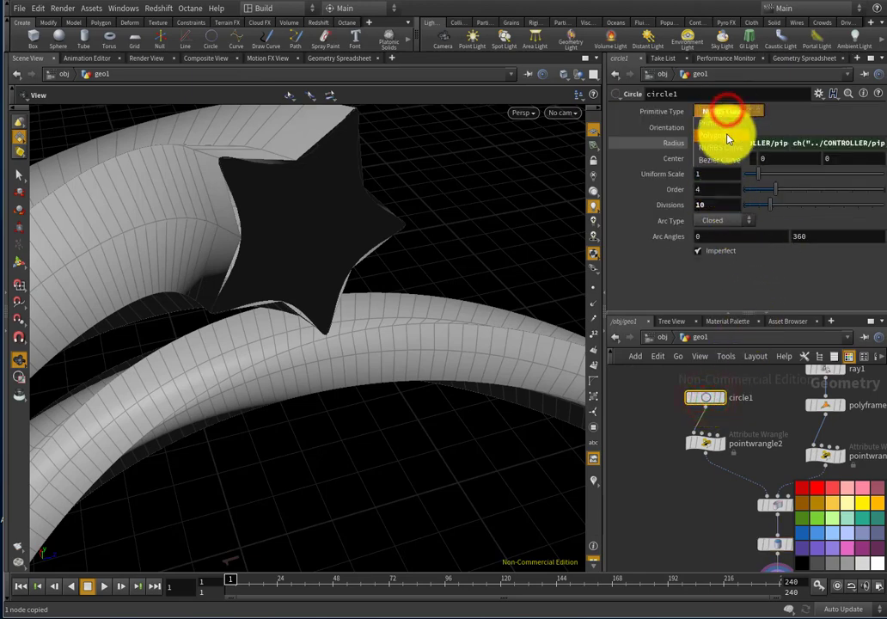
pyautogui.click(727, 139)
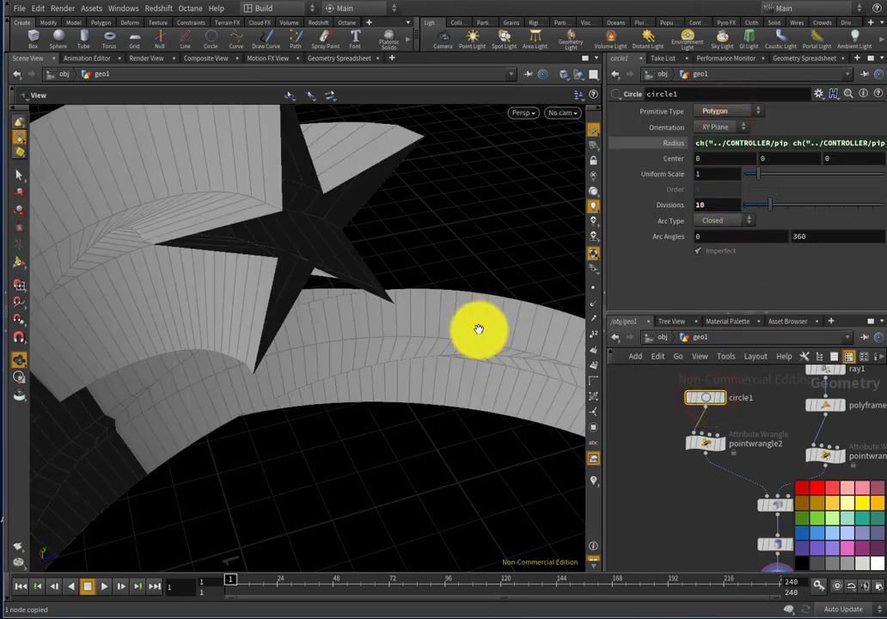
pyautogui.moveTo(479, 329); pyautogui.dragTo(501, 239)
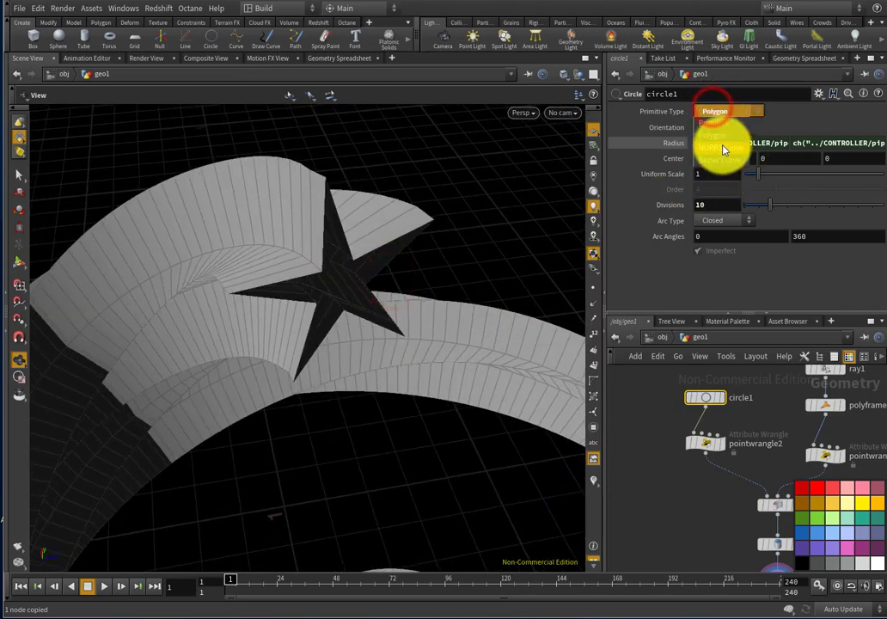
pyautogui.click(724, 151)
# Remove cap1 from between sweep1 and convert1 and move convert1 up closer to sweep1.
pyautogui.scroll(-4, 698, 416)
pyautogui.scroll(4, 729, 471)
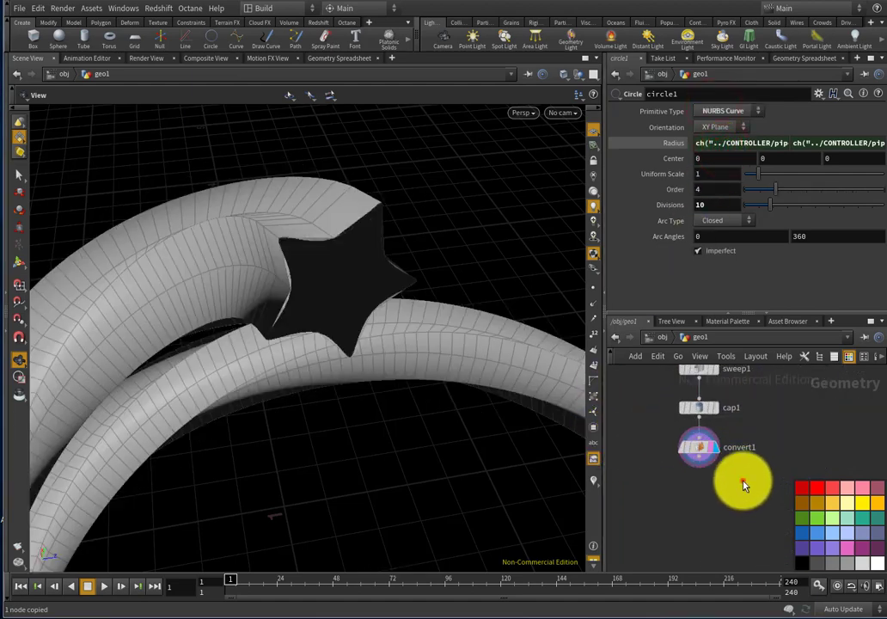
pyautogui.click(697, 406)
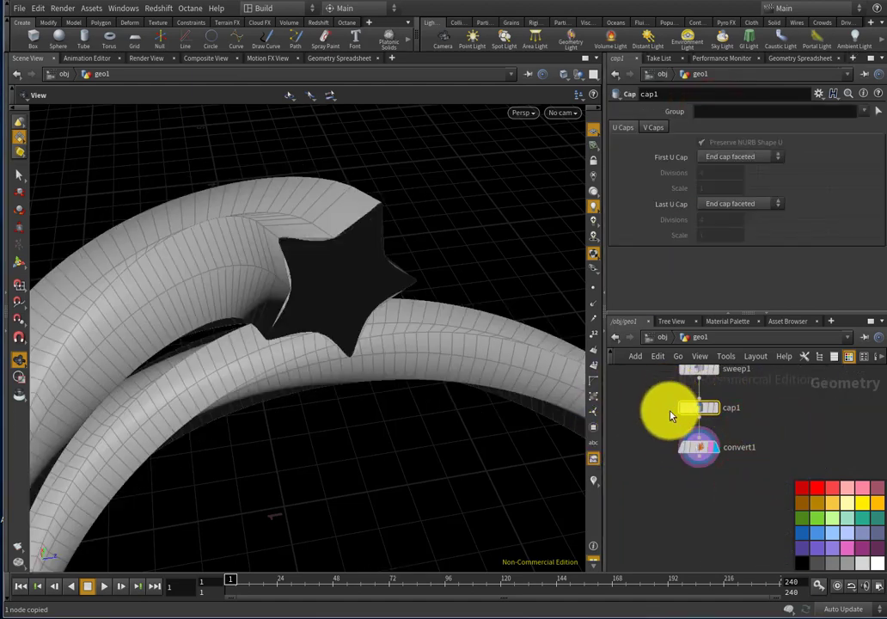
pyautogui.hotkey('ctrl', 'x')
pyautogui.click(695, 443)
pyautogui.moveTo(701, 434); pyautogui.dragTo(698, 408)
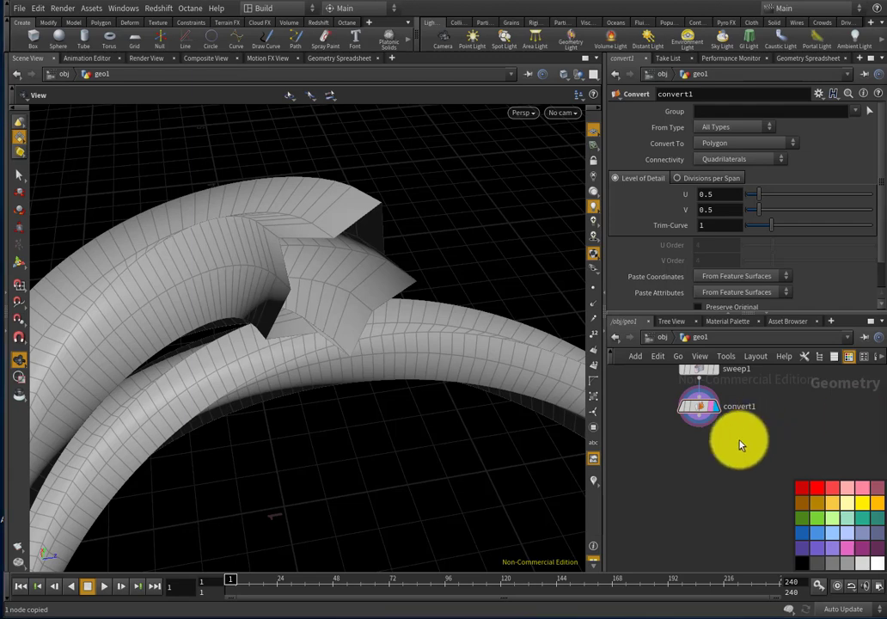
# Add a Normal node below convert1, wire it to convert1's output, and display it.
pyautogui.press('Tab')
pyautogui.write('norma')
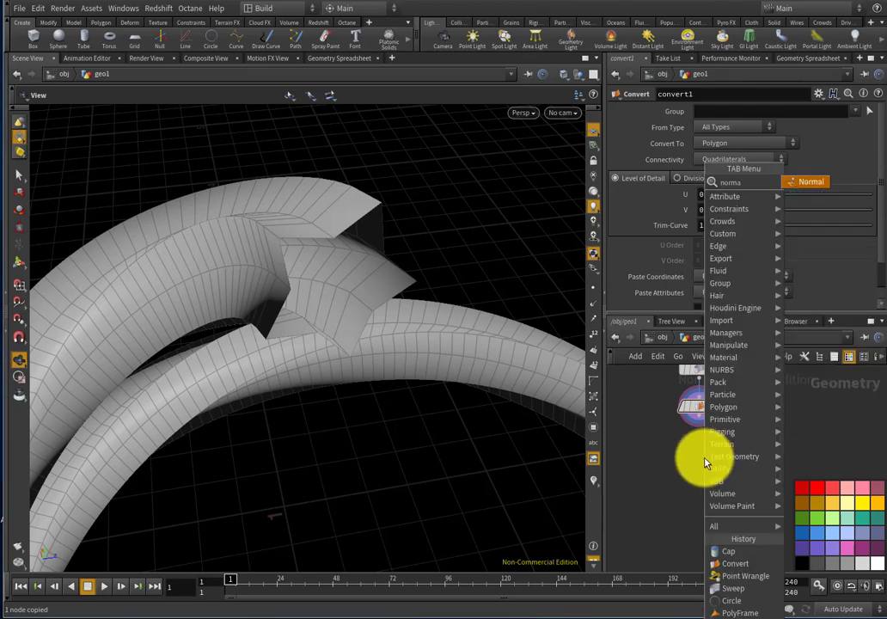
pyautogui.press('Return')
pyautogui.click(698, 444)
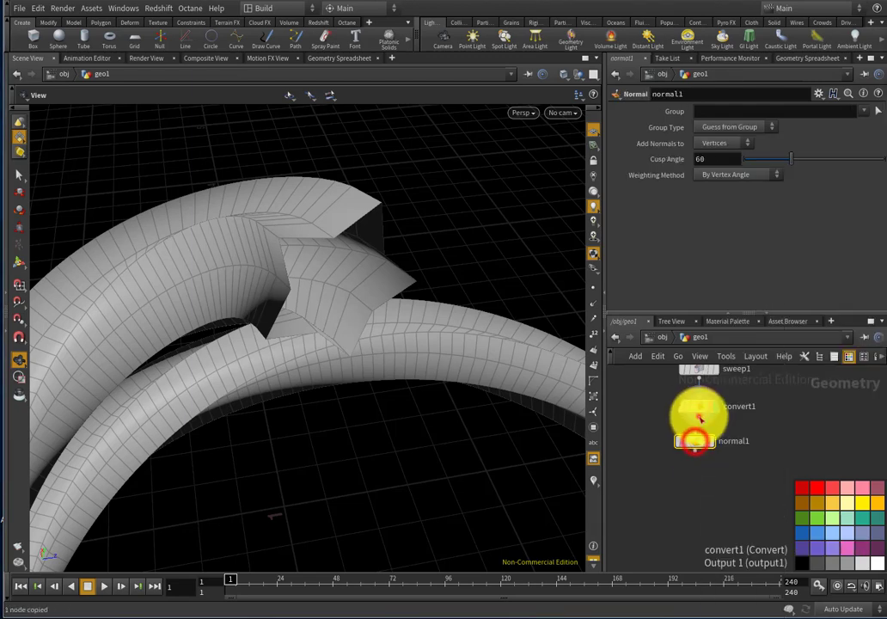
pyautogui.click(713, 441)
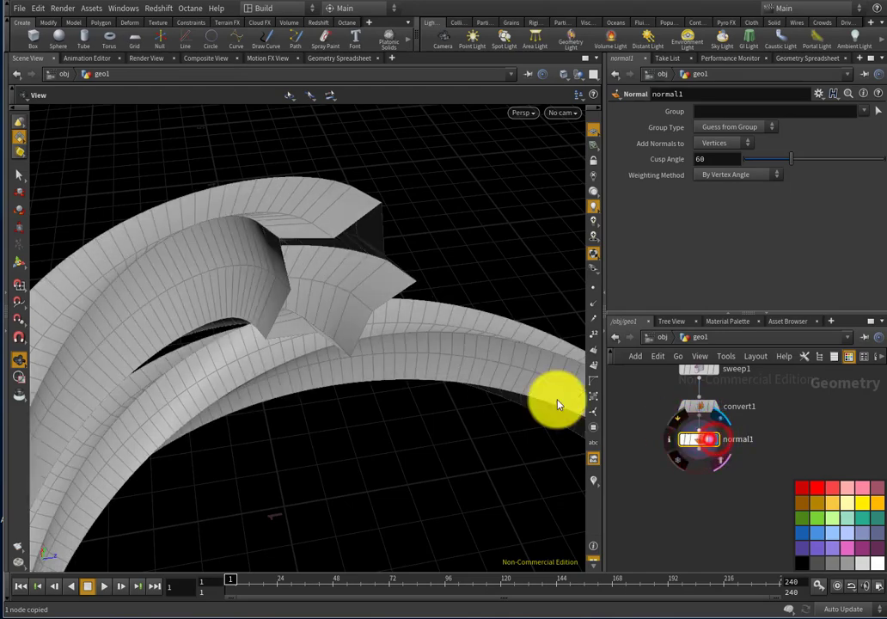
# Switch the viewport shading to Smooth Shaded and view the whole spiral without its wireframe.
pyautogui.moveTo(378, 368); pyautogui.dragTo(252, 341)
pyautogui.scroll(-4, 284, 334)
pyautogui.moveTo(267, 380); pyautogui.dragTo(250, 391)
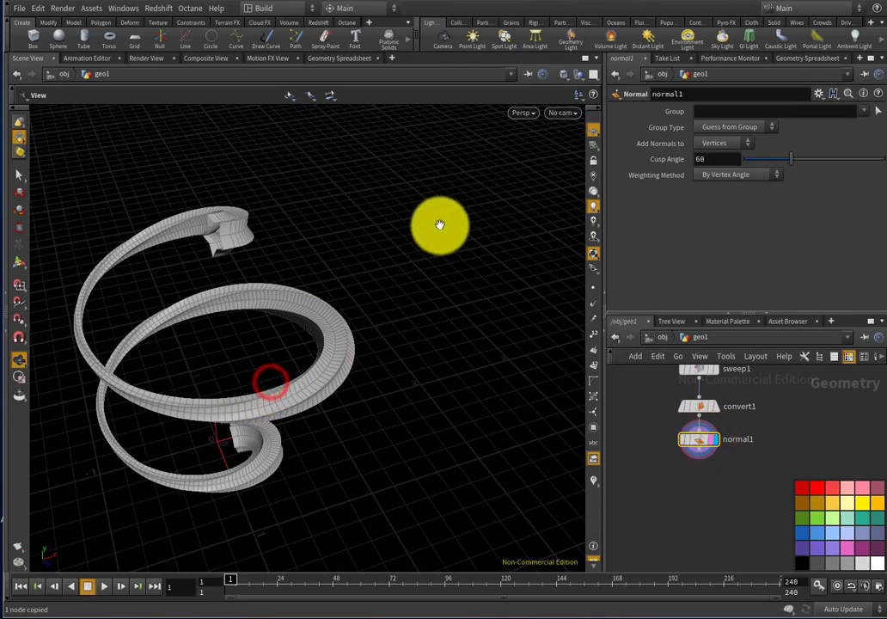
pyautogui.click(524, 117)
pyautogui.moveTo(548, 164)
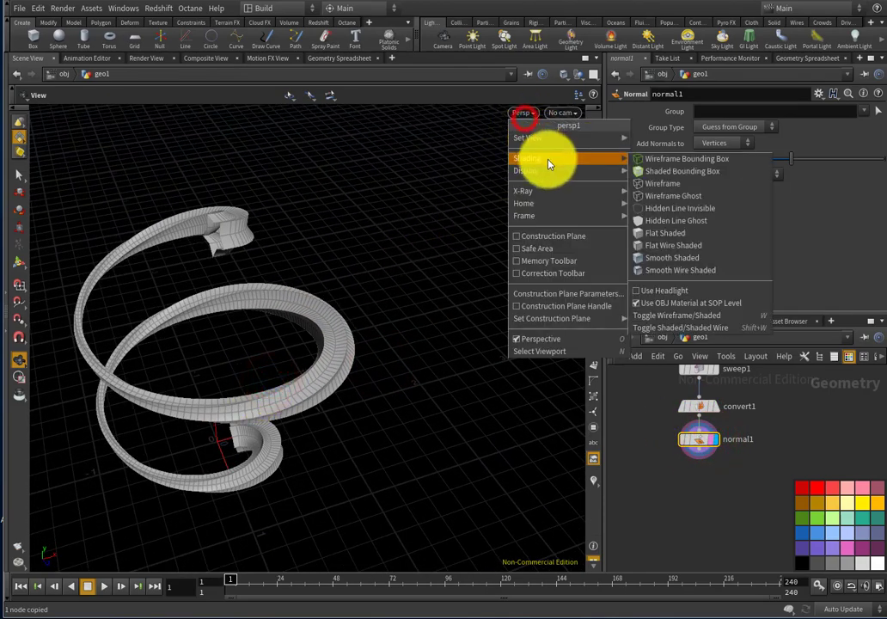
pyautogui.click(711, 260)
pyautogui.moveTo(334, 319)
pyautogui.mouseDown()
pyautogui.moveTo(474, 327)
pyautogui.moveTo(351, 253)
pyautogui.moveTo(223, 295)
pyautogui.moveTo(348, 309)
pyautogui.moveTo(517, 256)
pyautogui.moveTo(408, 291)
pyautogui.moveTo(394, 317)
pyautogui.moveTo(520, 345)
pyautogui.mouseUp()
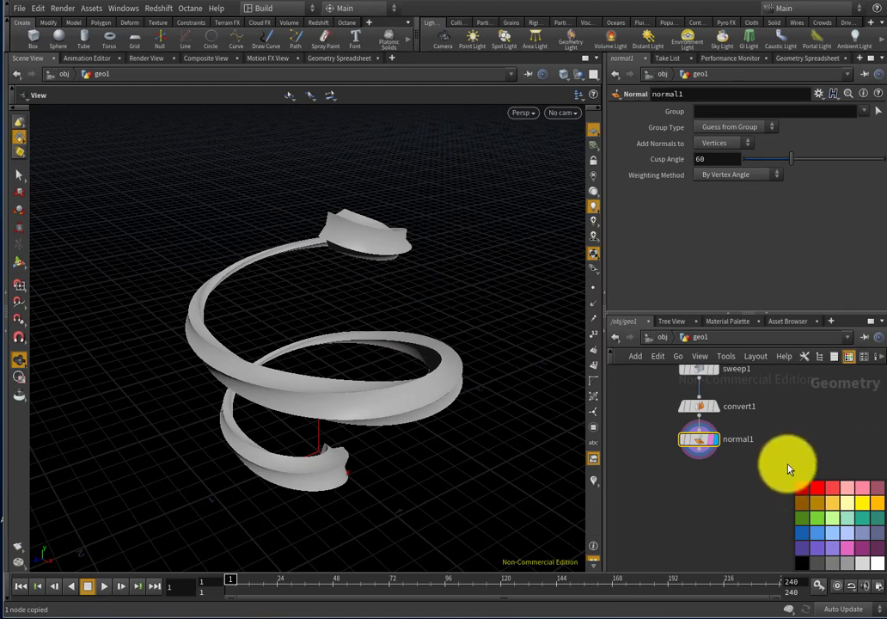
# Add a Pack node below normal1, connect it to normal1's output, and display it.
pyautogui.press('Tab')
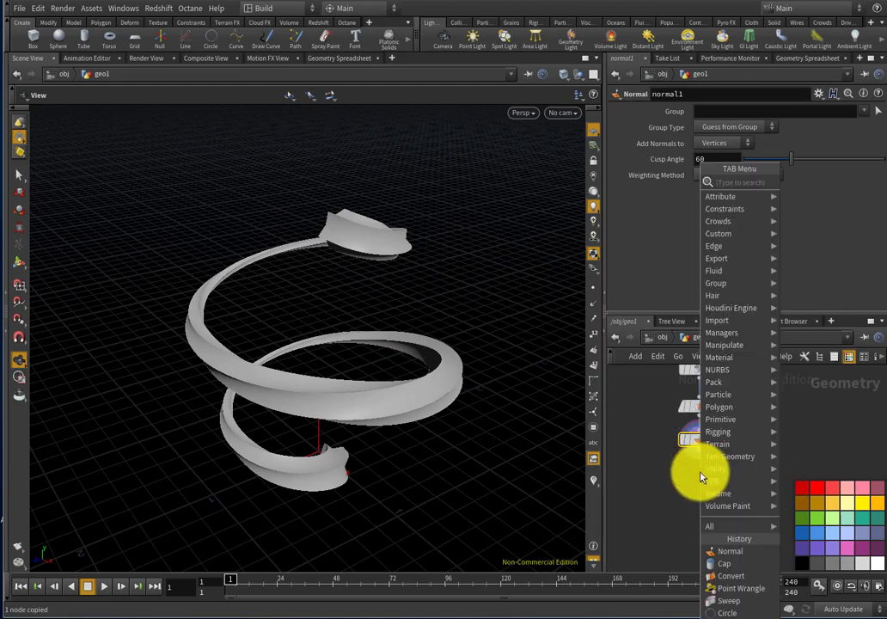
pyautogui.write('pack')
pyautogui.press('Return')
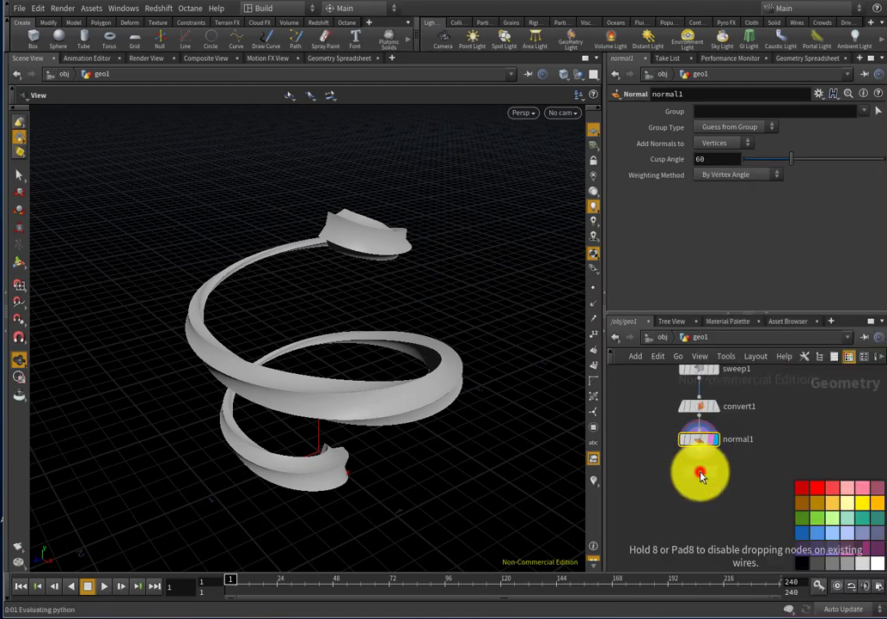
pyautogui.click(697, 476)
pyautogui.click(692, 425)
pyautogui.click(692, 451)
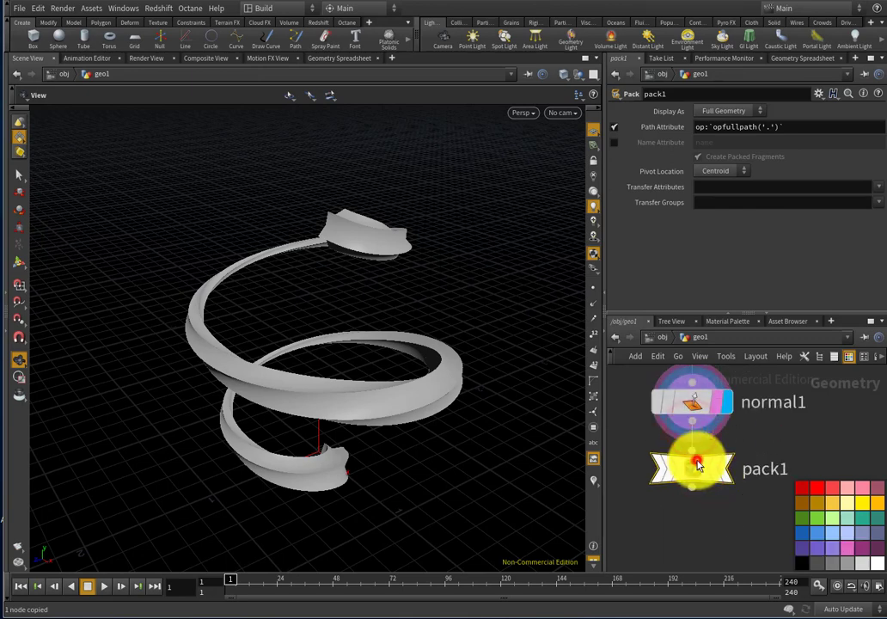
pyautogui.moveTo(697, 465)
pyautogui.mouseDown()
pyautogui.moveTo(687, 490)
pyautogui.moveTo(686, 481)
pyautogui.mouseUp()
pyautogui.click(727, 485)
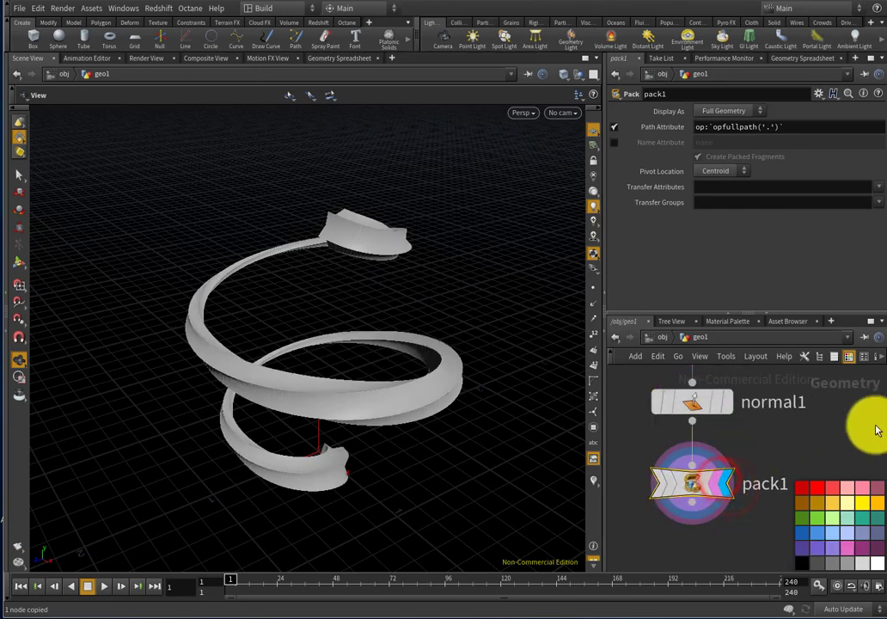
pyautogui.scroll(-3, 873, 438)
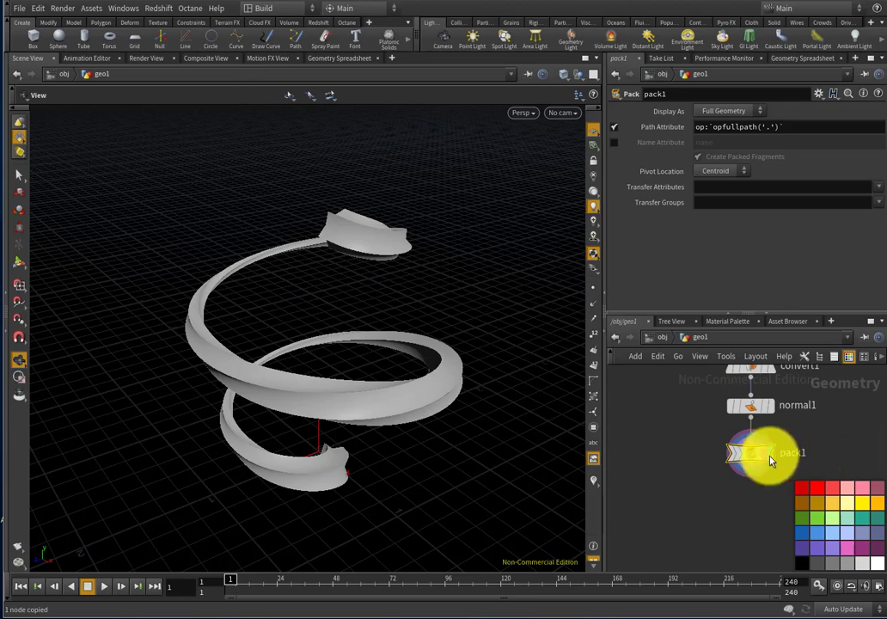
pyautogui.scroll(3, 771, 461)
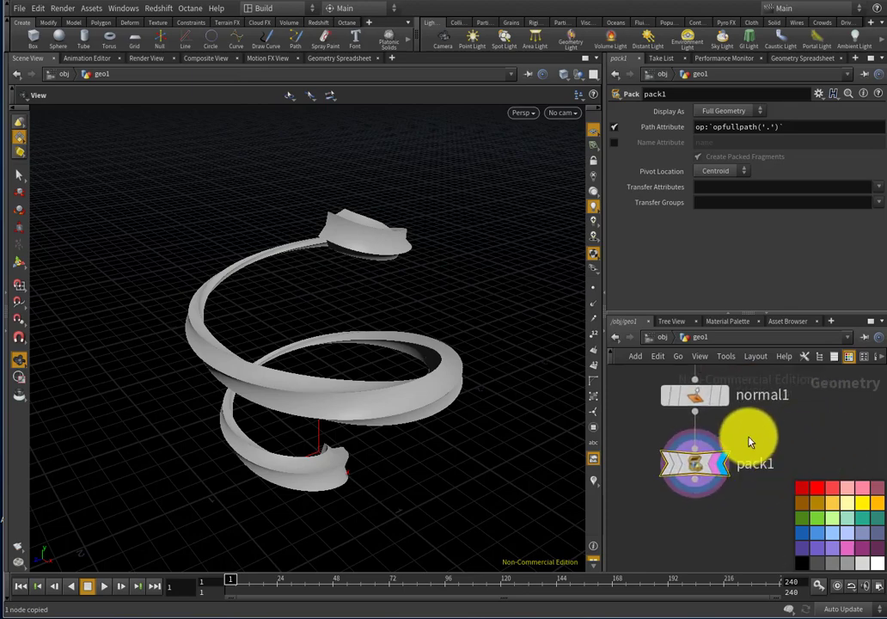
# Add a For-Loop with Feedback block below pack1 and connect pack1's output to repeat_begin1.
pyautogui.moveTo(350, 301); pyautogui.dragTo(375, 395)
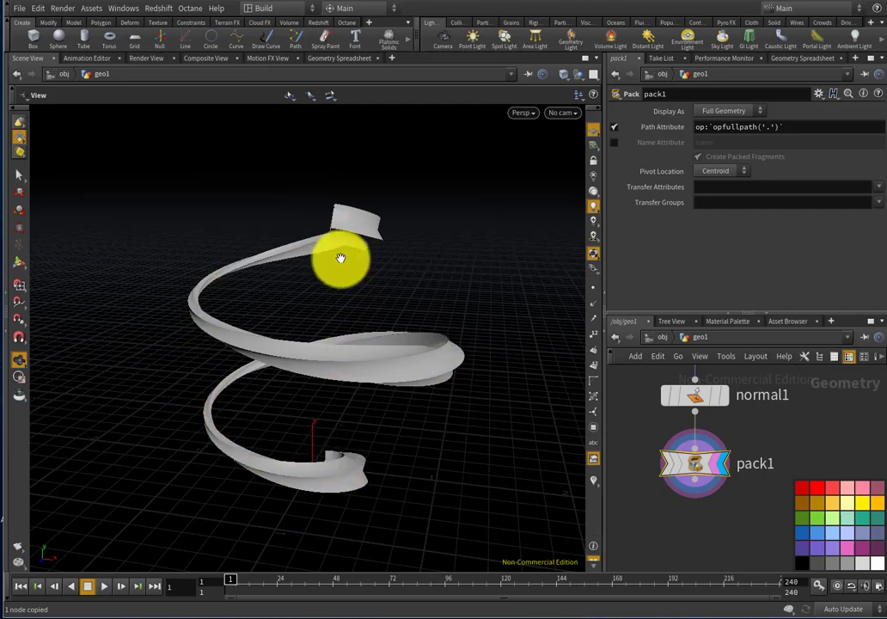
pyautogui.moveTo(340, 258); pyautogui.dragTo(432, 282)
pyautogui.scroll(-2, 709, 471)
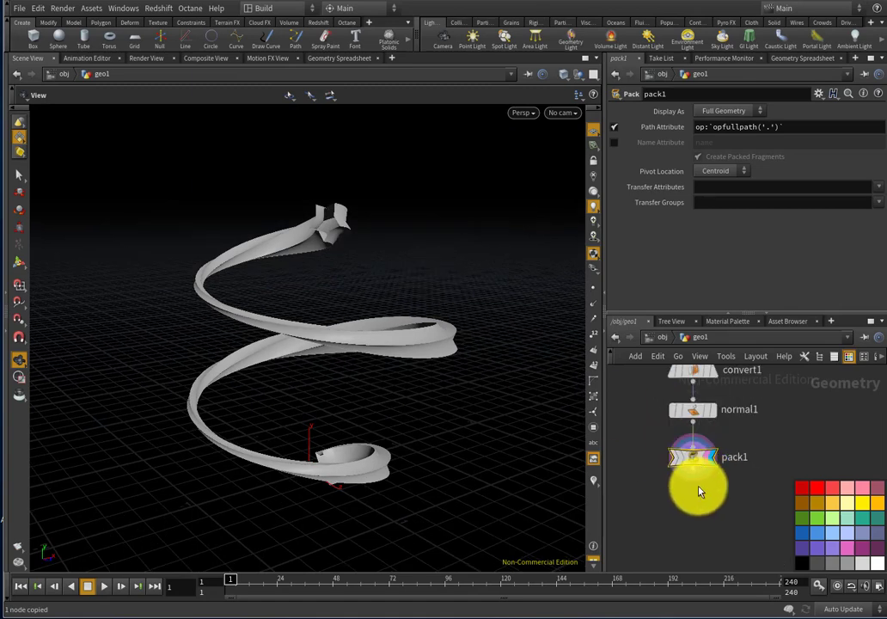
pyautogui.press('Tab')
pyautogui.write('for lo')
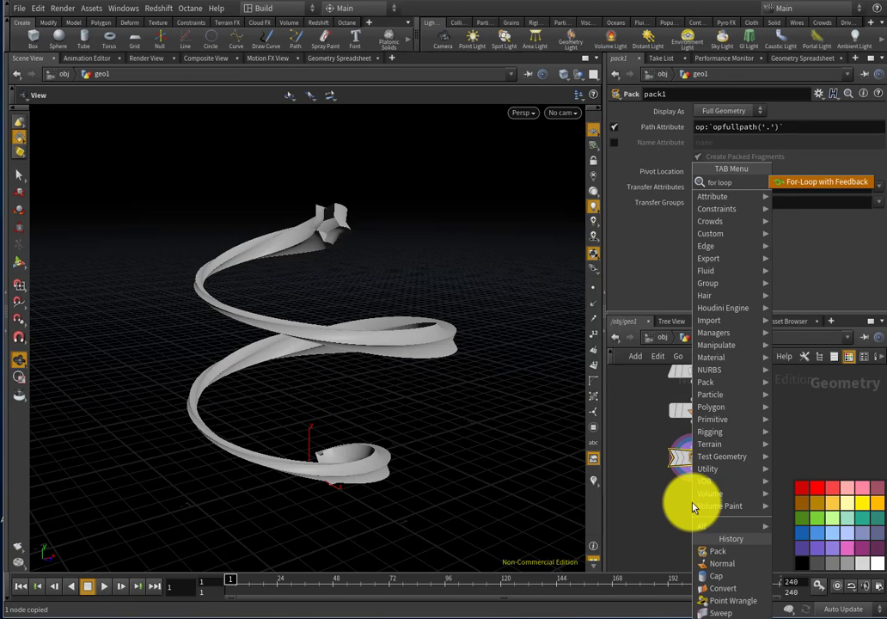
pyautogui.write('op')
pyautogui.press('Return')
pyautogui.click(693, 506)
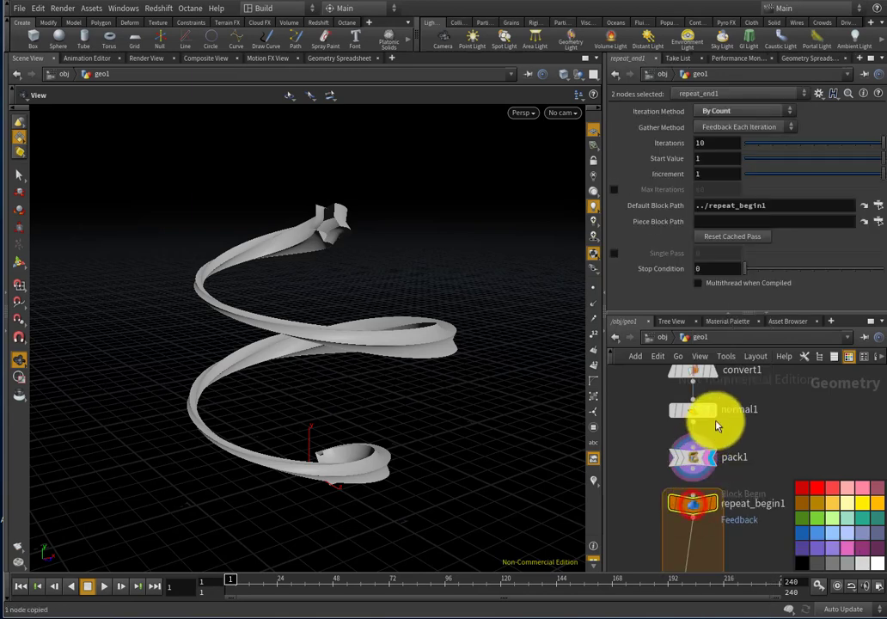
pyautogui.scroll(-3, 716, 426)
pyautogui.scroll(3, 711, 488)
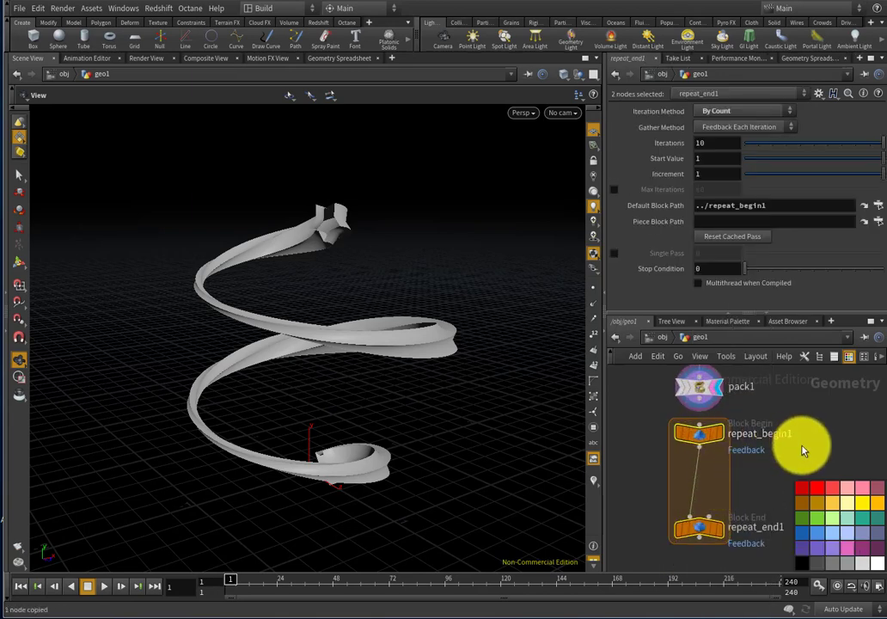
pyautogui.click(765, 460)
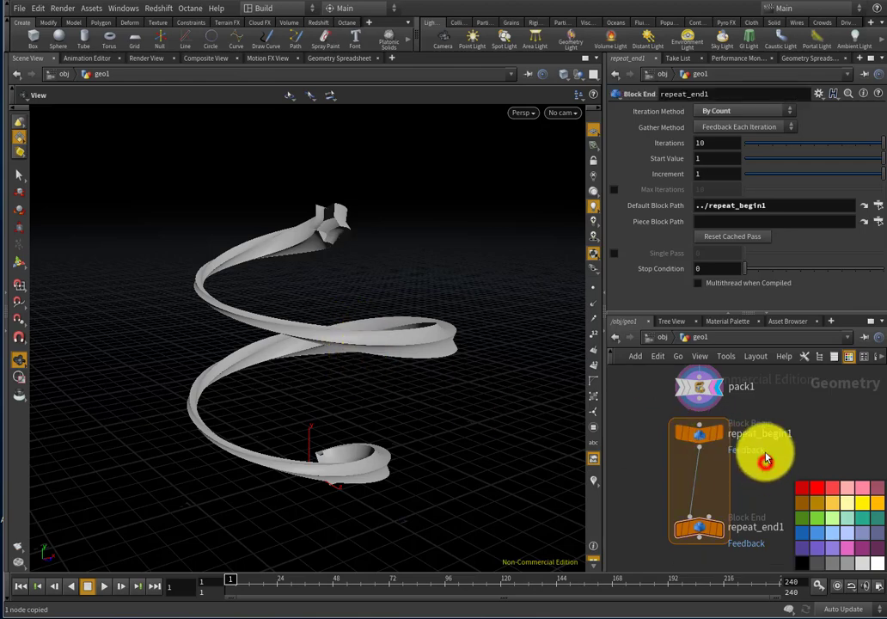
pyautogui.scroll(1, 723, 376)
pyautogui.click(699, 403)
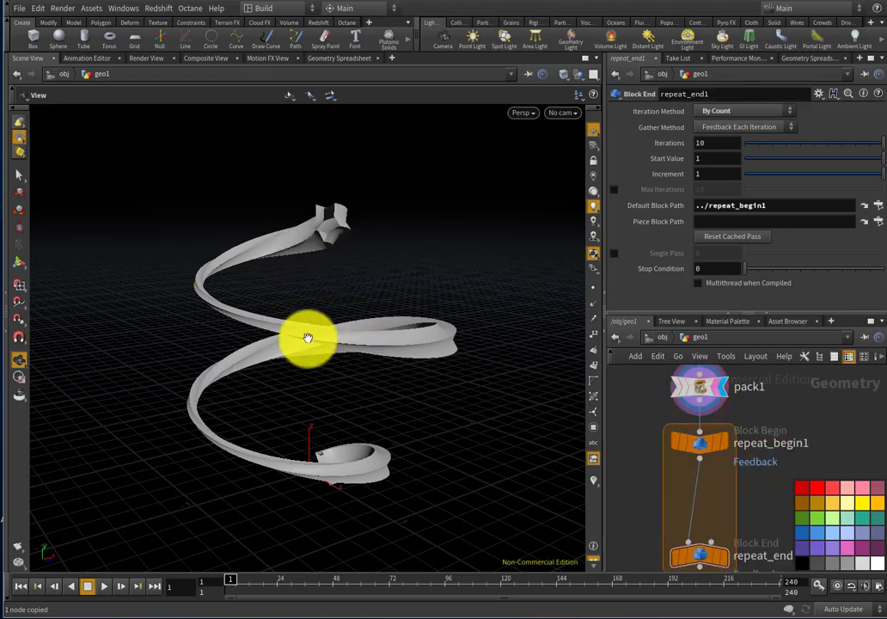
# Copy the num spiral parameter from the CONTROLLER null.
pyautogui.moveTo(454, 389); pyautogui.dragTo(307, 252)
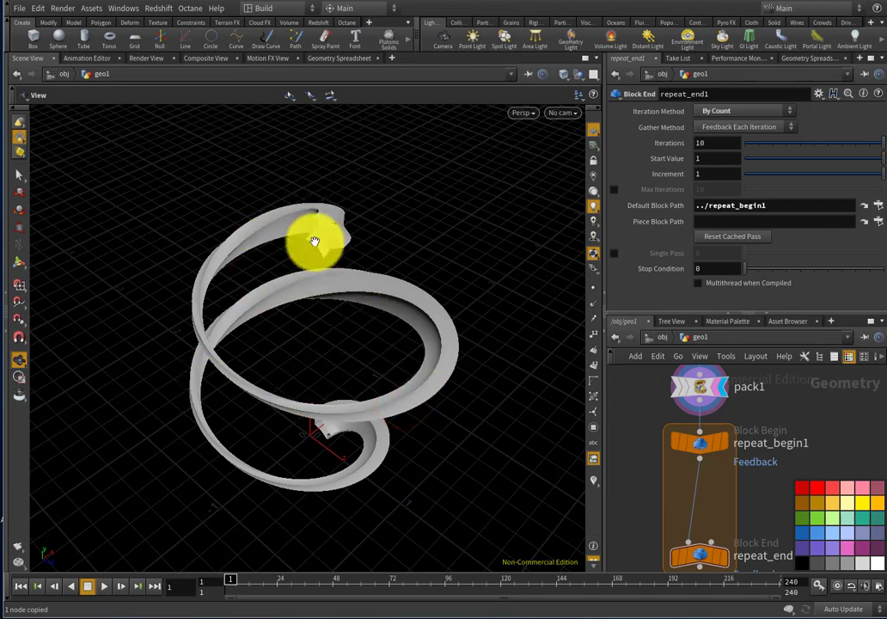
pyautogui.scroll(-2, 722, 436)
pyautogui.scroll(-1, 724, 435)
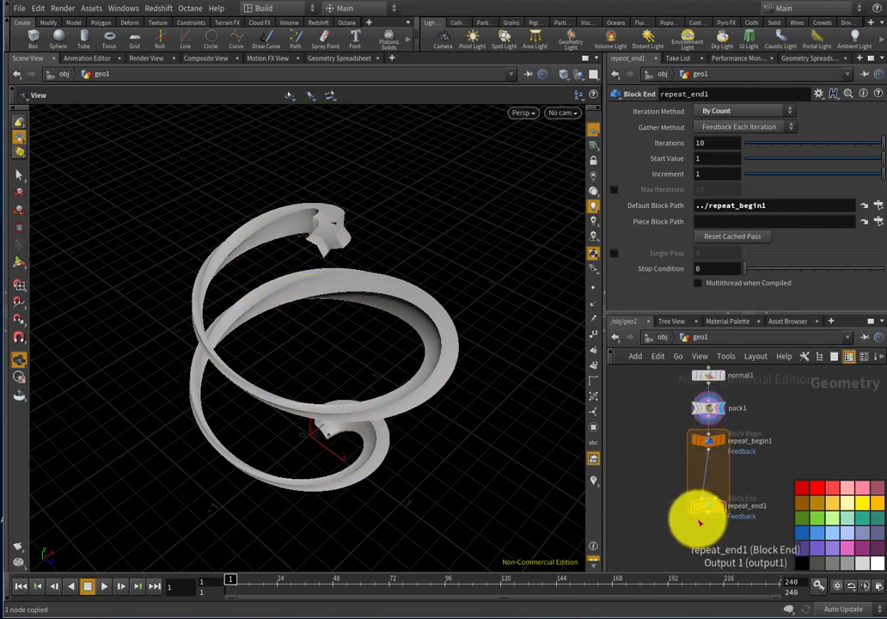
pyautogui.scroll(1, 708, 507)
pyautogui.scroll(-4, 713, 455)
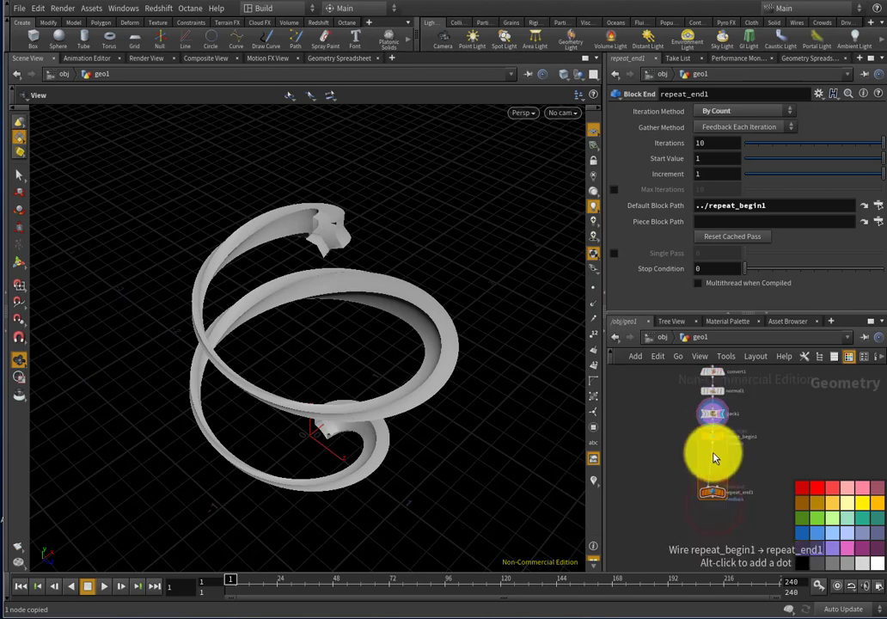
pyautogui.scroll(4, 683, 406)
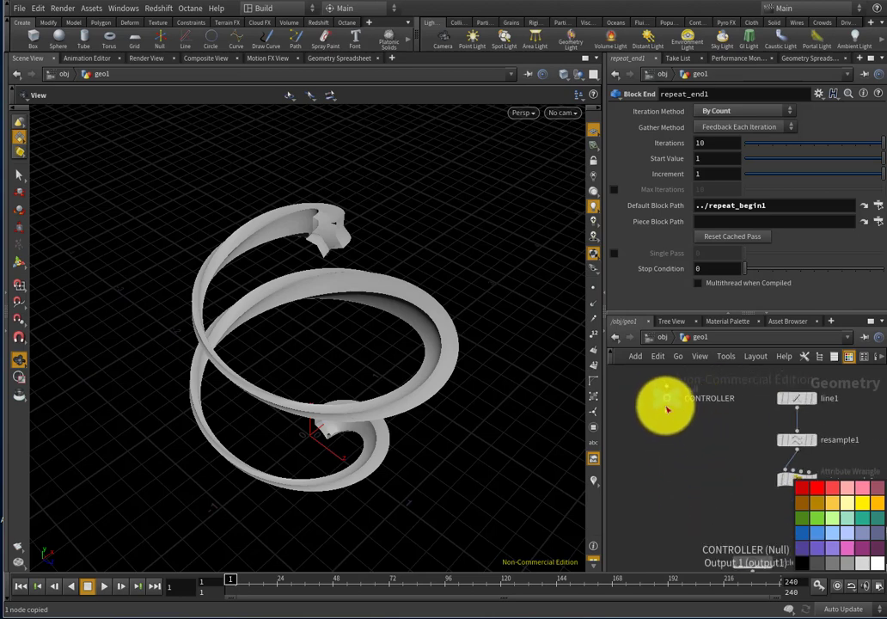
pyautogui.click(667, 398)
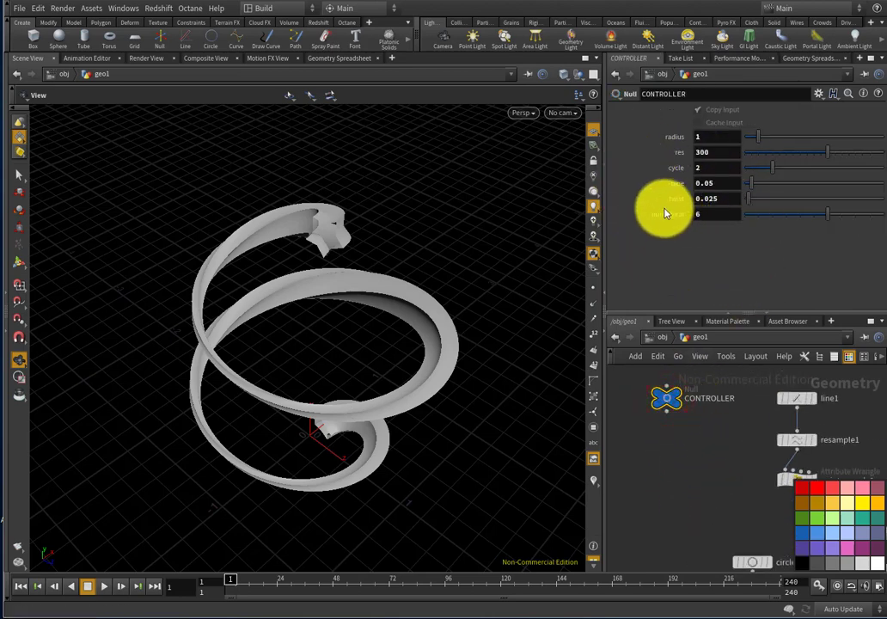
pyautogui.rightClick(708, 217)
pyautogui.click(730, 287)
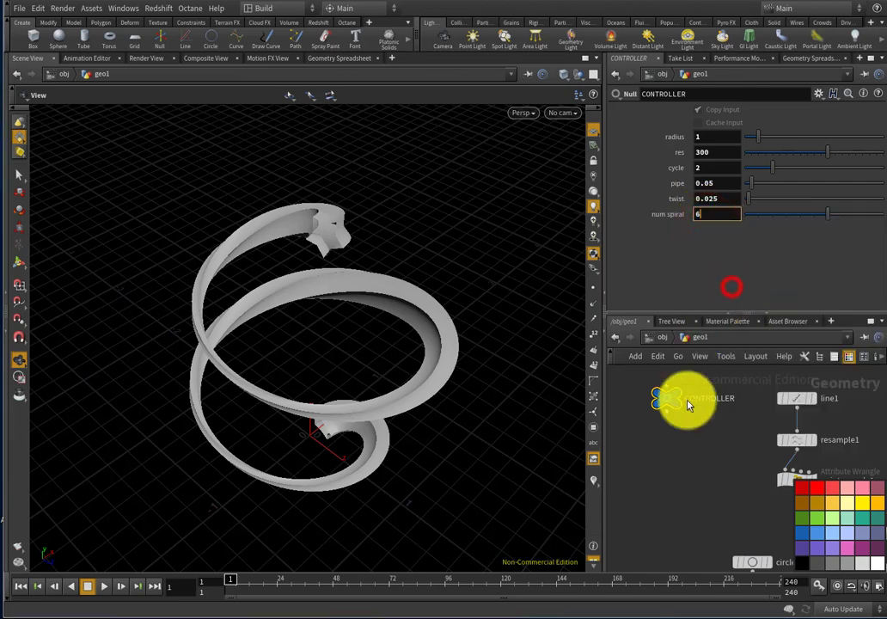
# Insert a Transform node between repeat_begin1 and repeat_end1 inside the loop and display it.
pyautogui.scroll(-3, 696, 396)
pyautogui.scroll(-2, 696, 395)
pyautogui.scroll(1, 870, 459)
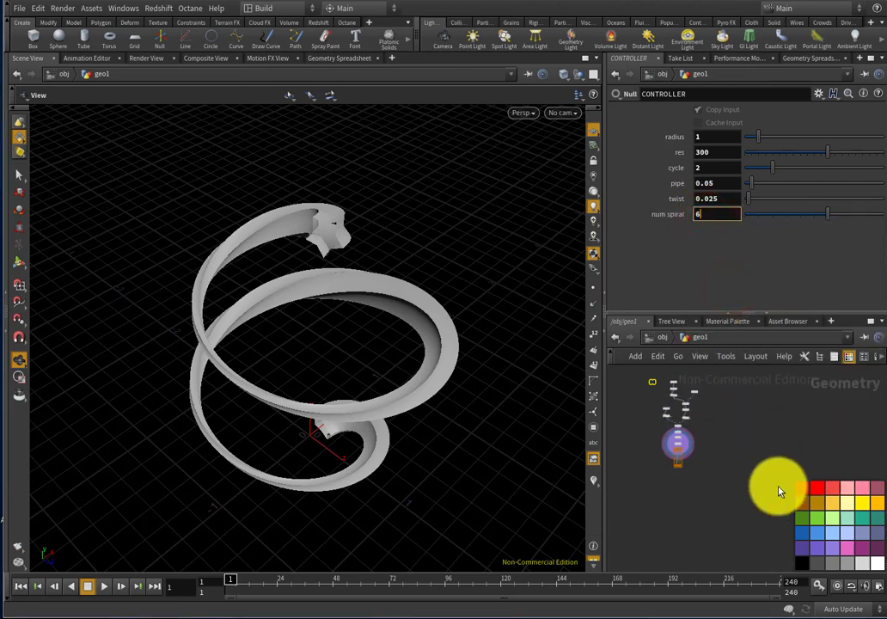
pyautogui.scroll(2, 701, 439)
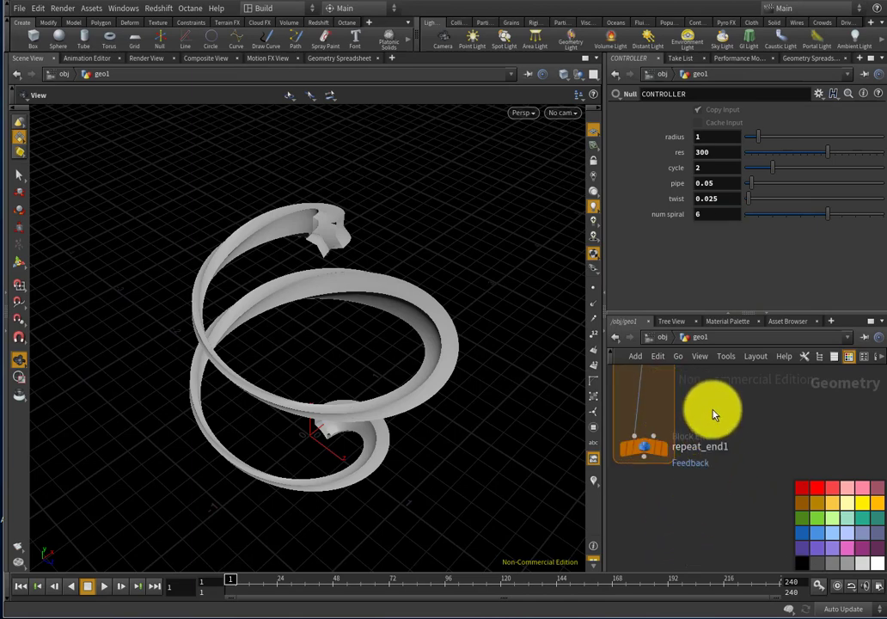
pyautogui.moveTo(713, 416); pyautogui.dragTo(756, 465, button='middle')
pyautogui.press('Tab')
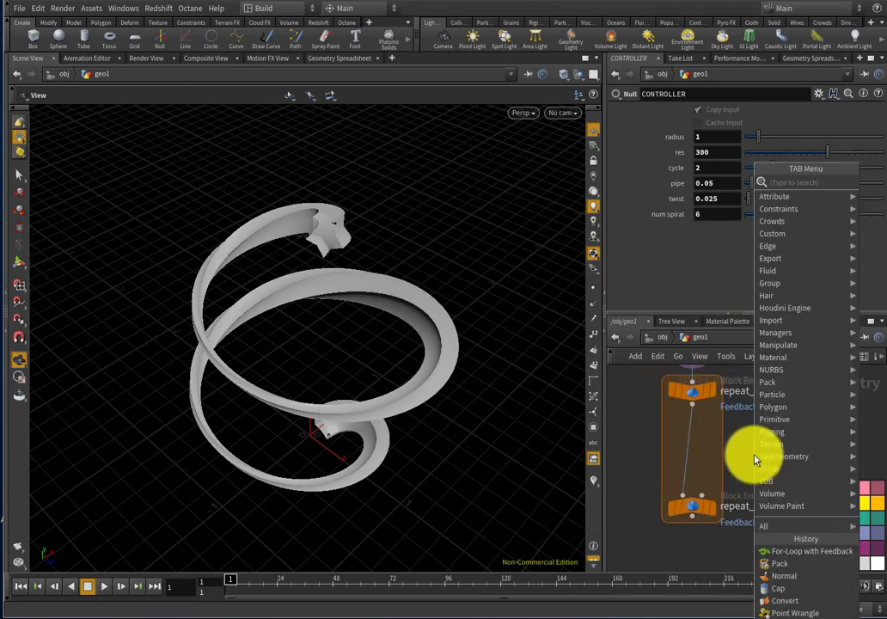
pyautogui.write('trans')
pyautogui.press('Return')
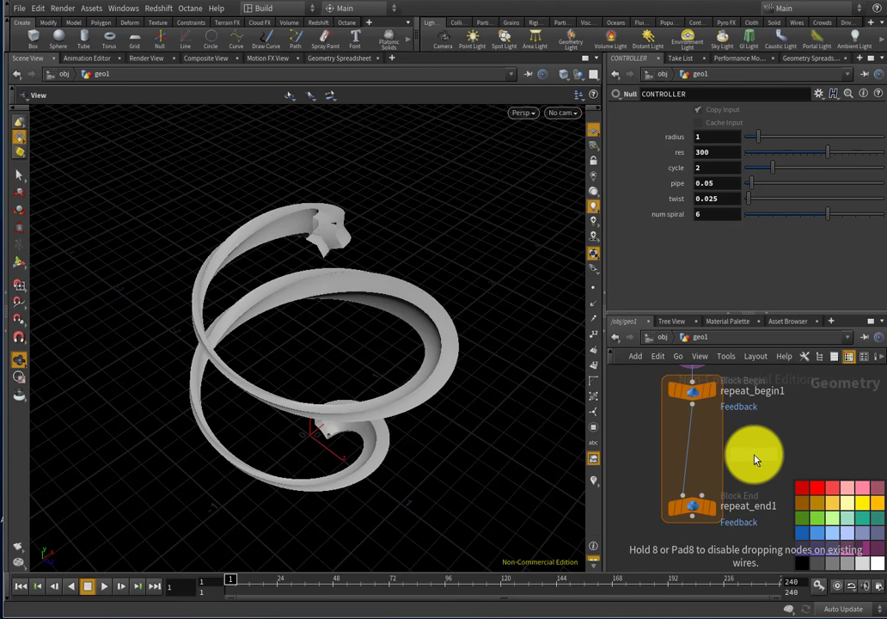
pyautogui.click(692, 439)
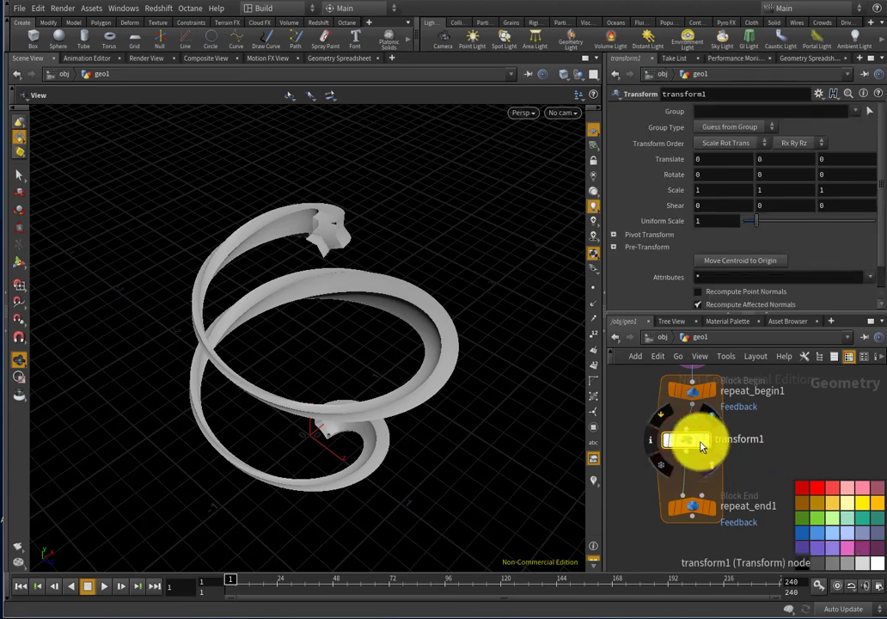
pyautogui.click(680, 442)
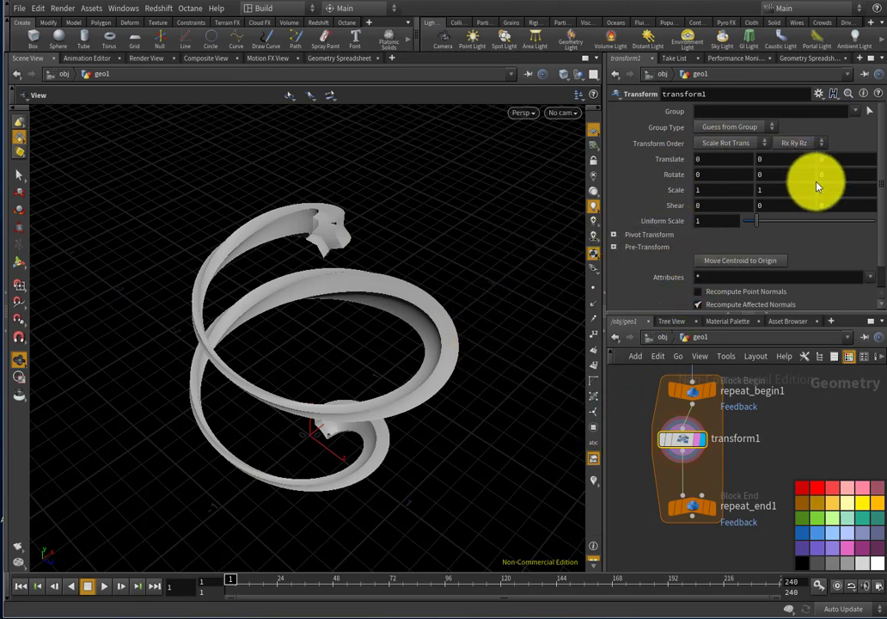
# Enter 360 / ch("../CONTROLLER/num_spiral") as transform1's Y rotation, pasting the copied parameter as a relative reference.
pyautogui.moveTo(818, 173)
pyautogui.mouseDown(button='middle')
pyautogui.moveTo(832, 173)
pyautogui.moveTo(705, 147)
pyautogui.moveTo(602, 146)
pyautogui.moveTo(446, 206)
pyautogui.moveTo(810, 178)
pyautogui.moveTo(872, 148)
pyautogui.moveTo(15, 158)
pyautogui.moveTo(232, 146)
pyautogui.moveTo(831, 175)
pyautogui.mouseUp(button='middle')
pyautogui.hotkey('ctrl', 'z')
pyautogui.click(788, 174)
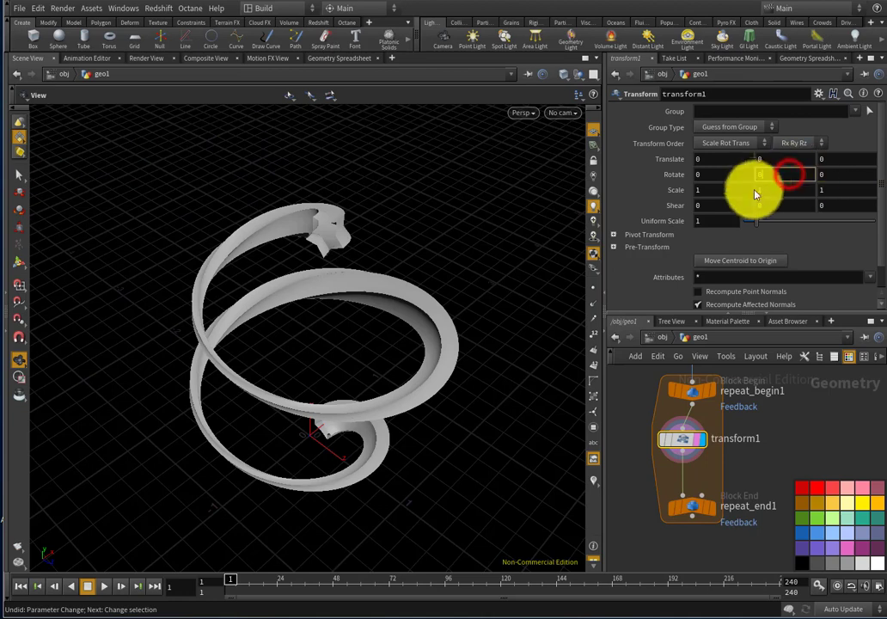
pyautogui.moveTo(775, 177); pyautogui.dragTo(727, 188)
pyautogui.click(772, 175)
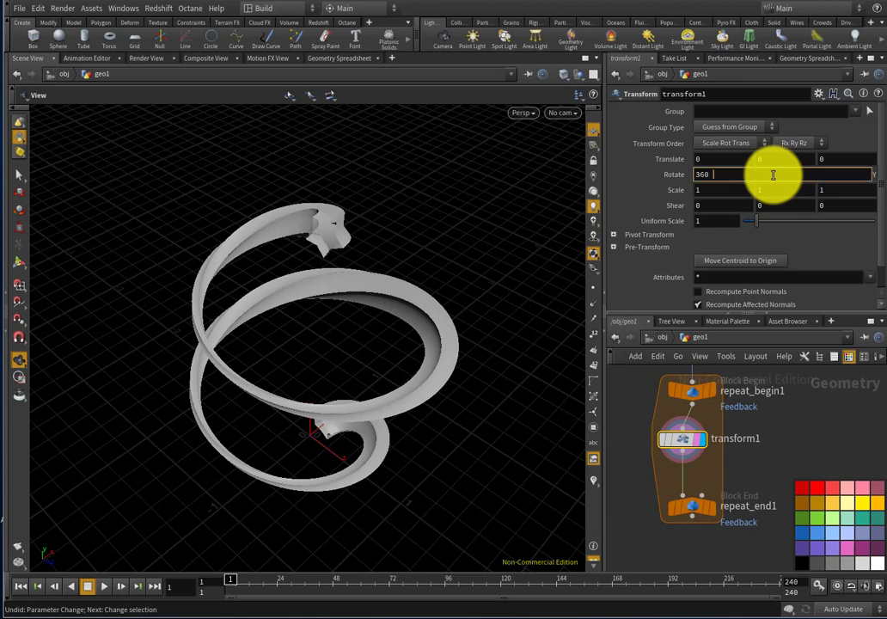
pyautogui.write('360 /')
pyautogui.rightClick(773, 174)
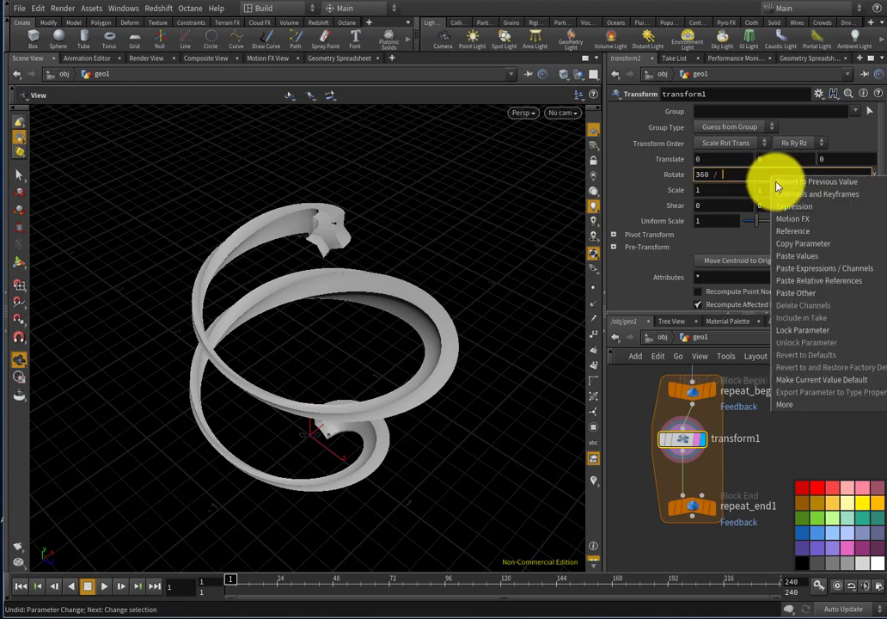
pyautogui.click(791, 277)
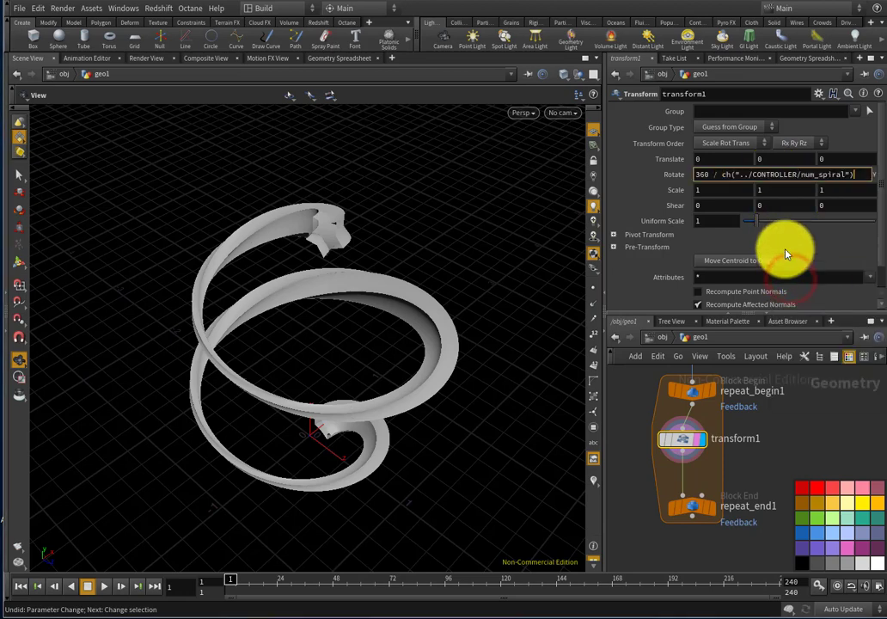
# Commit transform1's Y rotation expression, display repeat_end1 and set its gather method to Merge Each Iteration.
pyautogui.press('Return')
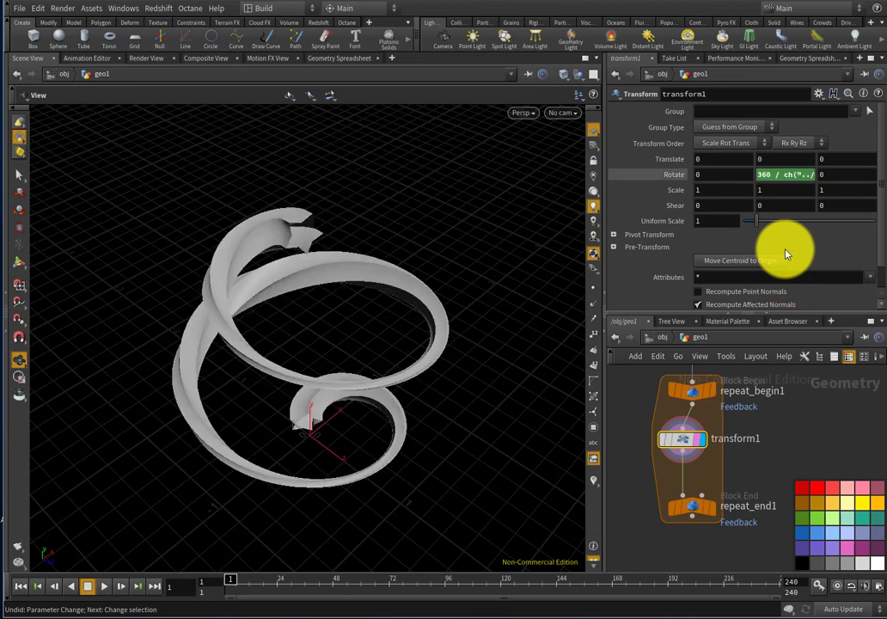
pyautogui.click(707, 509)
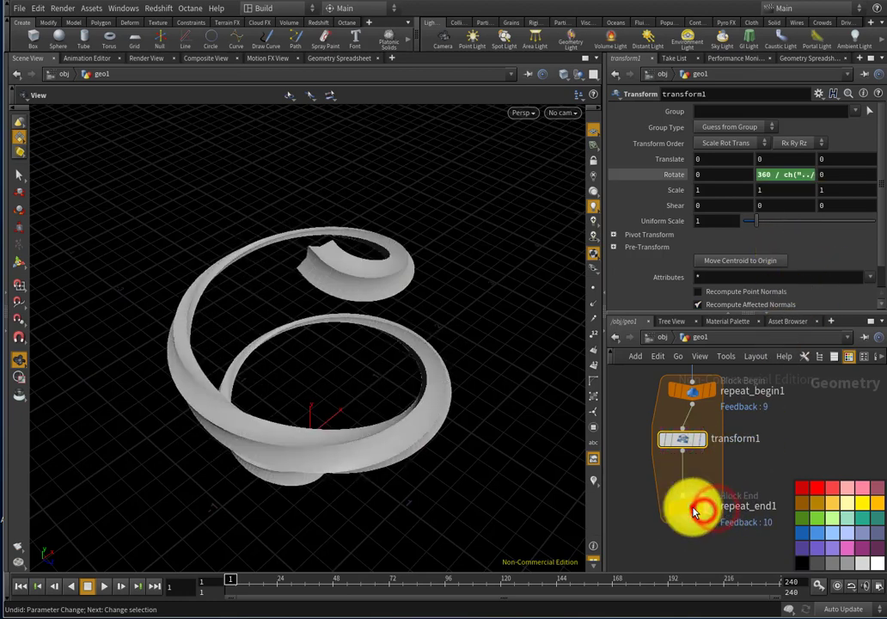
pyautogui.click(701, 509)
pyautogui.click(743, 128)
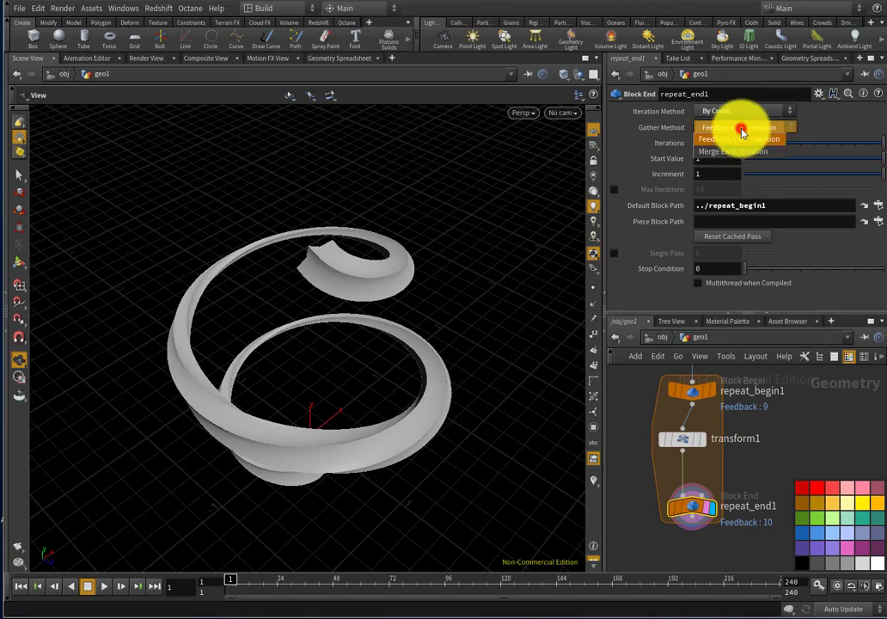
pyautogui.click(729, 151)
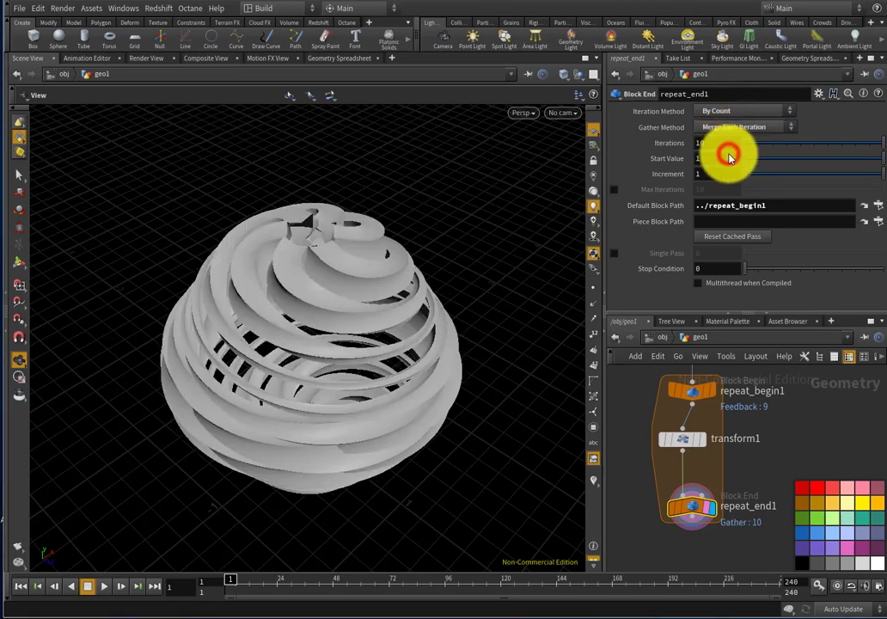
# Link repeat_end1's Iterations to the CONTROLLER's copied num spiral parameter as a relative reference.
pyautogui.moveTo(374, 415); pyautogui.dragTo(357, 360)
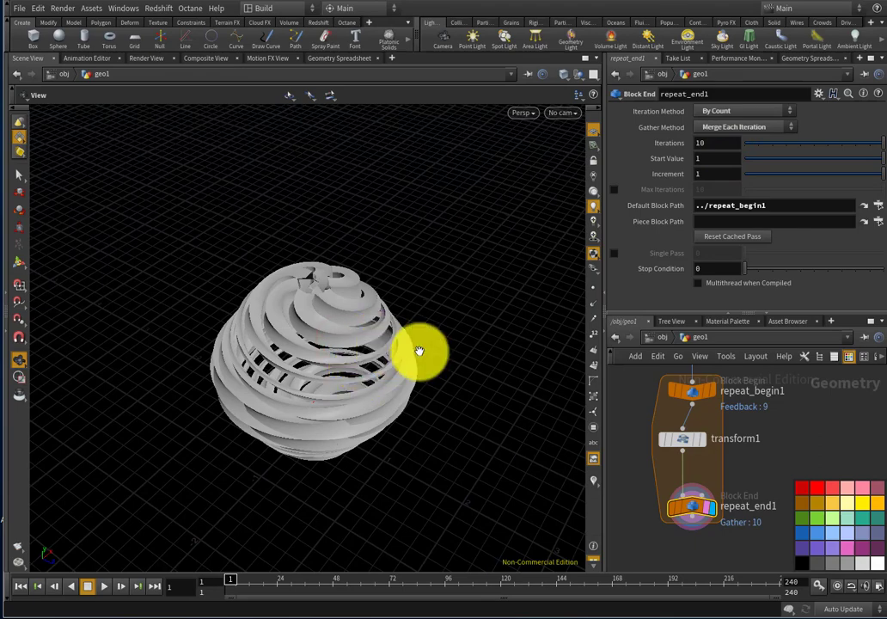
pyautogui.moveTo(392, 349); pyautogui.dragTo(447, 344)
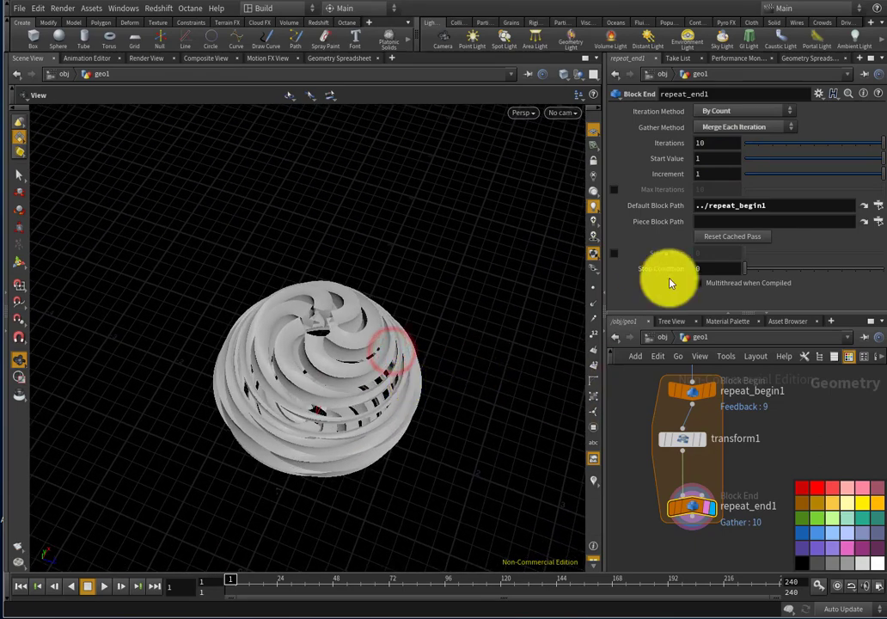
pyautogui.scroll(-4, 760, 437)
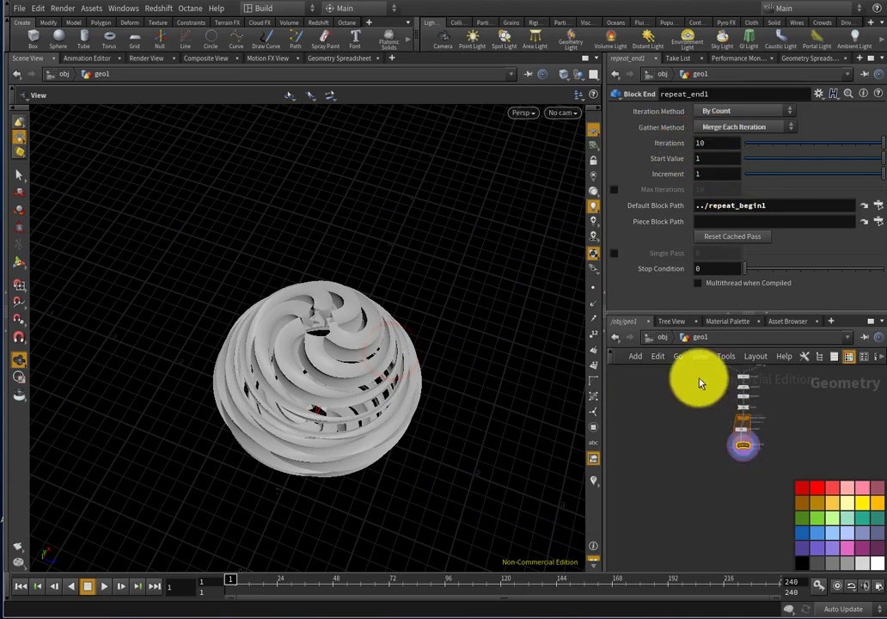
pyautogui.scroll(-3, 688, 422)
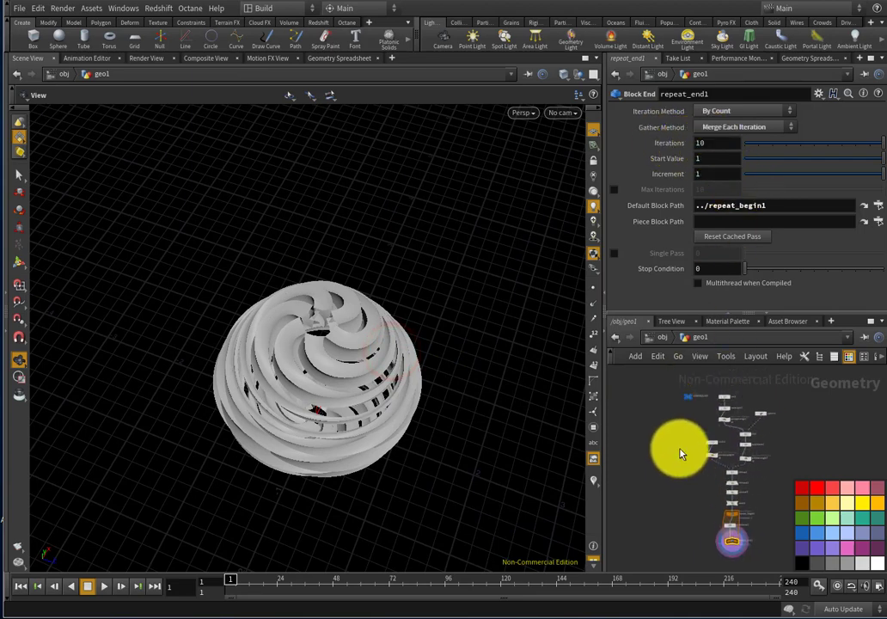
pyautogui.rightClick(713, 143)
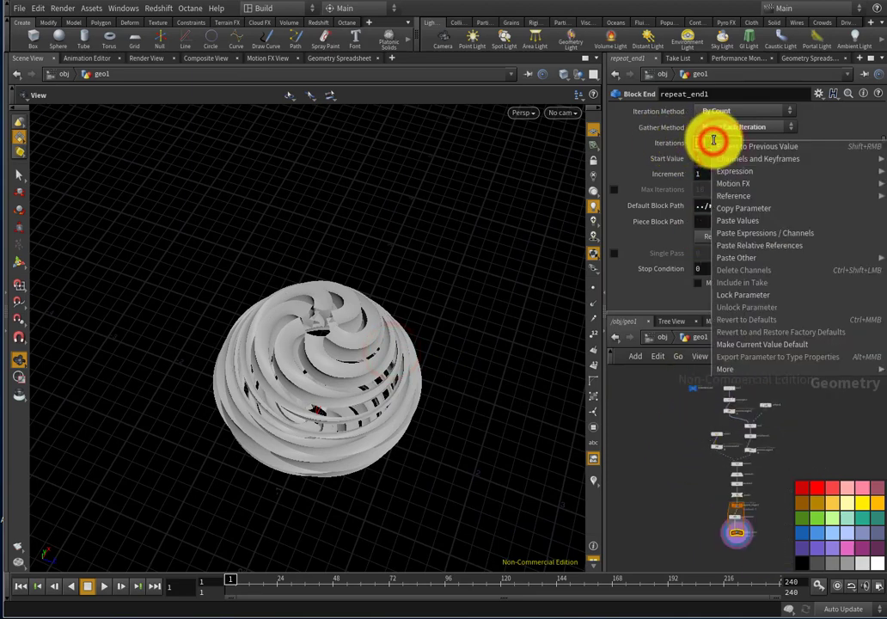
pyautogui.click(760, 245)
pyautogui.press('Return')
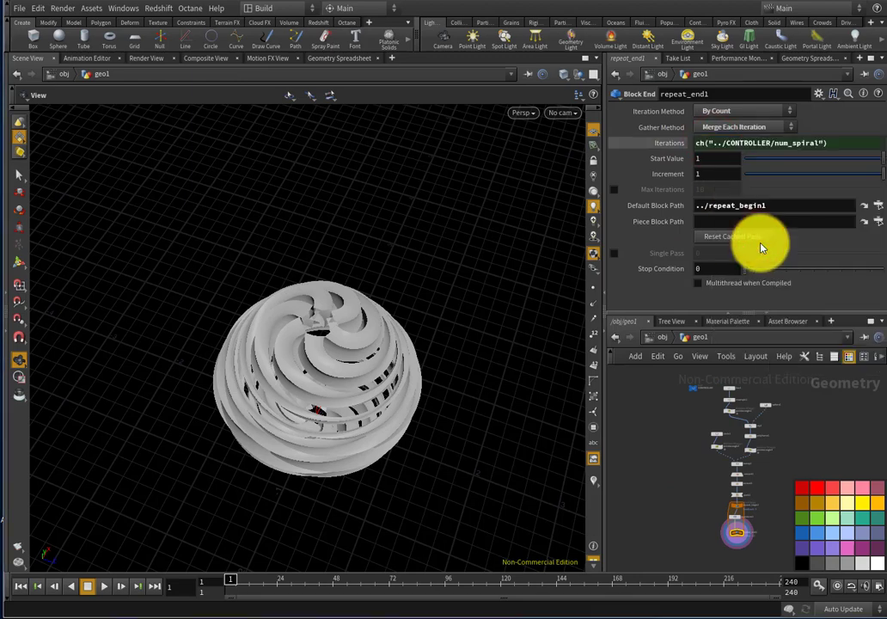
# Select the CONTROLLER null, try its num spiral slider and examine the repeated spiral form from several angles.
pyautogui.click(662, 460)
pyautogui.scroll(3, 698, 518)
pyautogui.moveTo(717, 507); pyautogui.dragTo(624, 417, button='middle')
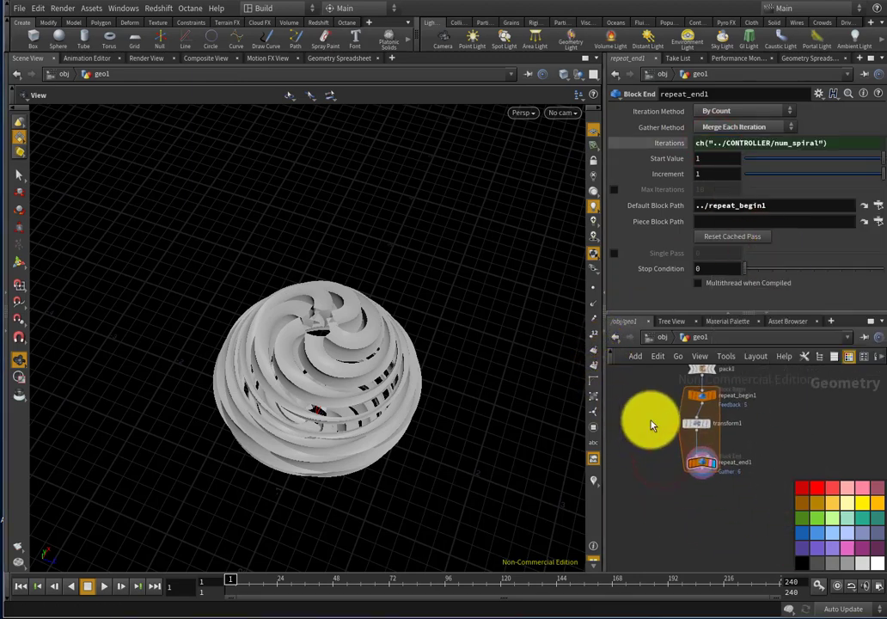
pyautogui.scroll(3, 708, 452)
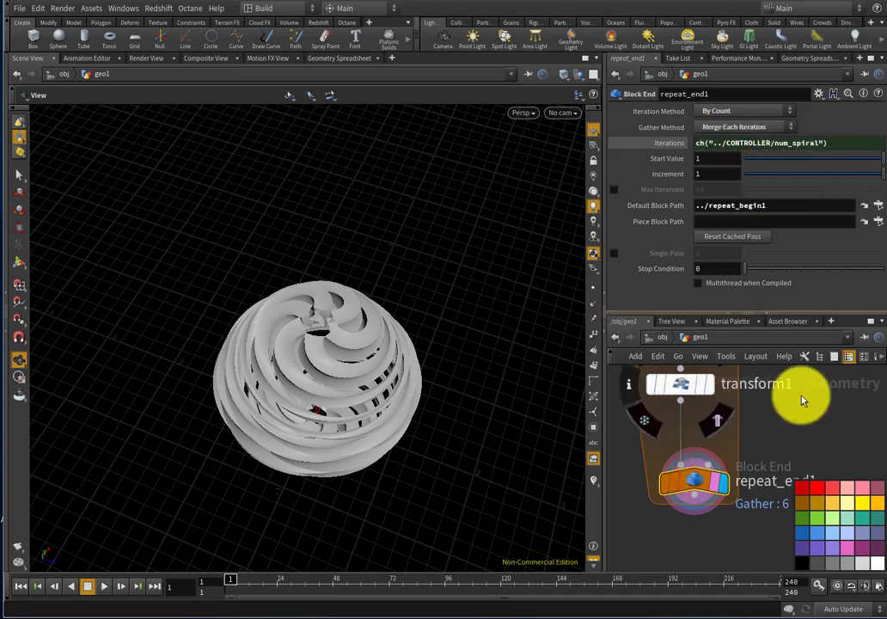
pyautogui.scroll(-5, 795, 413)
pyautogui.moveTo(347, 367); pyautogui.dragTo(380, 404)
pyautogui.moveTo(670, 387); pyautogui.dragTo(737, 476, button='middle')
pyautogui.scroll(-3, 734, 468)
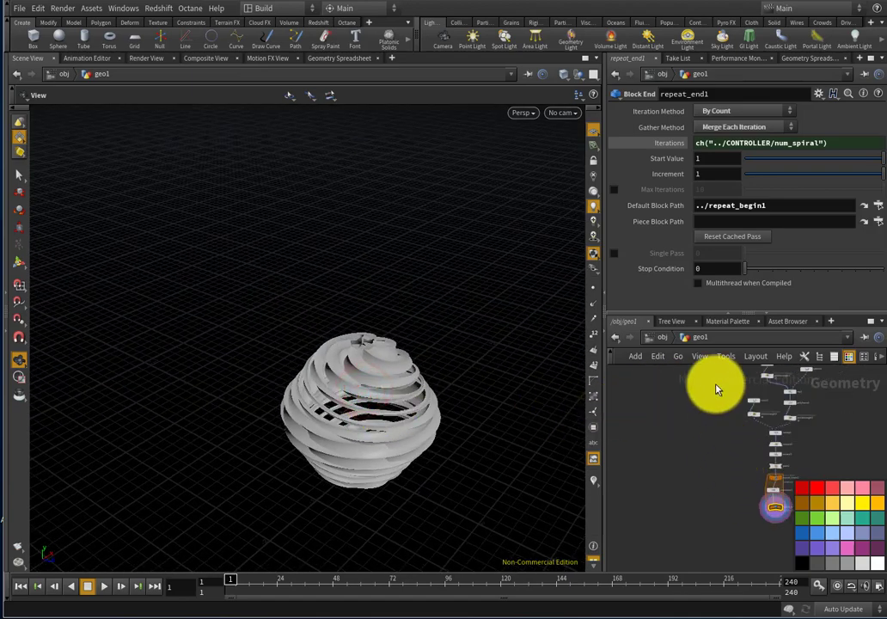
pyautogui.moveTo(715, 385); pyautogui.dragTo(708, 469, button='middle')
pyautogui.scroll(5, 722, 427)
pyautogui.click(697, 447)
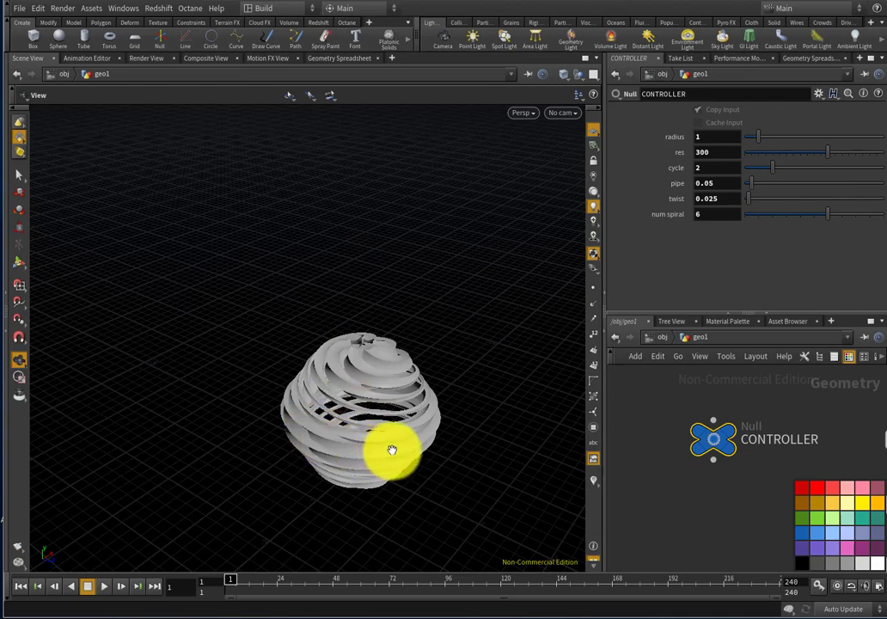
pyautogui.moveTo(412, 473); pyautogui.dragTo(477, 314)
pyautogui.moveTo(831, 215)
pyautogui.mouseDown()
pyautogui.moveTo(764, 222)
pyautogui.moveTo(822, 217)
pyautogui.moveTo(796, 222)
pyautogui.moveTo(804, 223)
pyautogui.moveTo(818, 213)
pyautogui.mouseUp()
pyautogui.moveTo(348, 311); pyautogui.dragTo(383, 365)
pyautogui.scroll(3, 383, 381)
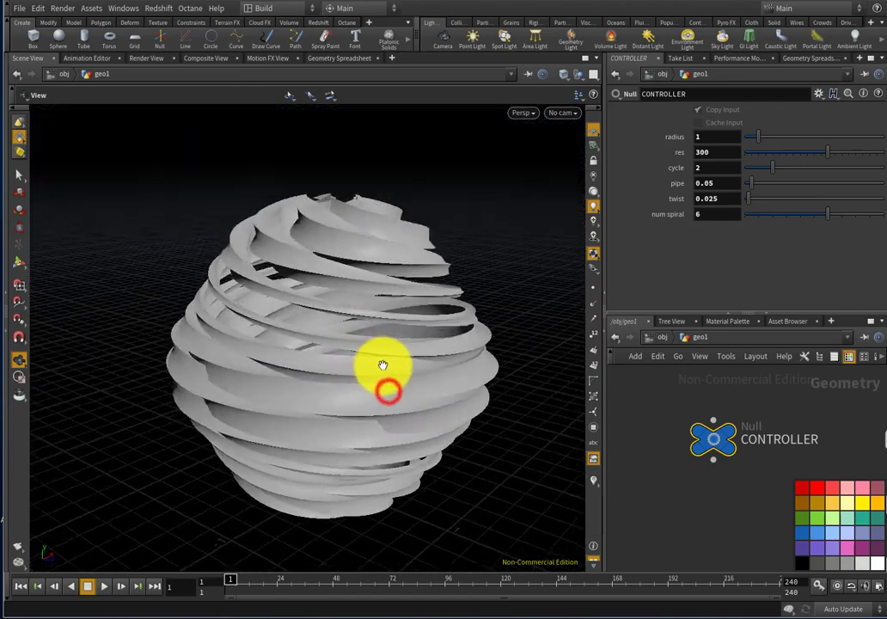
# Add a Null node below repeat_end1, connect repeat_end1's output to it and display it.
pyautogui.scroll(-5, 726, 406)
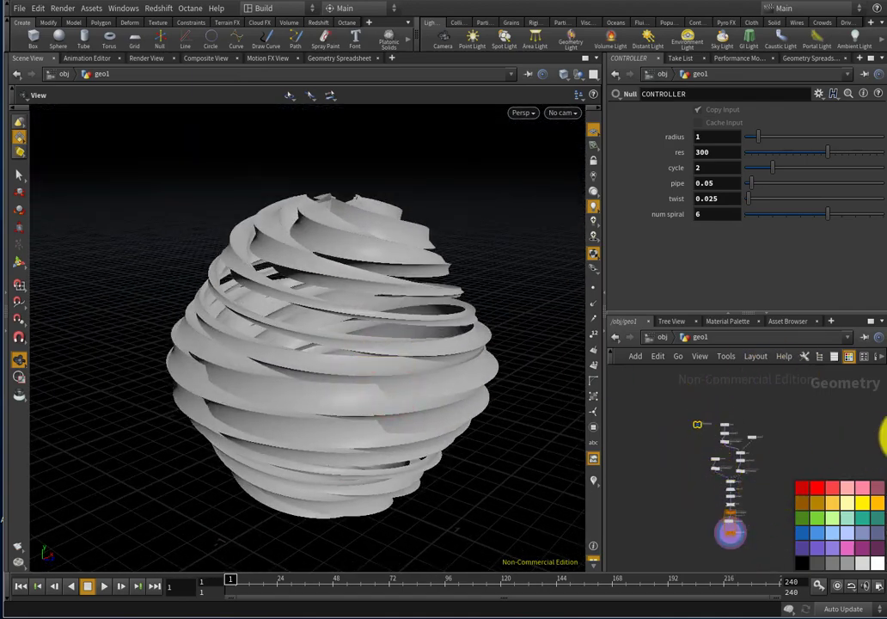
pyautogui.scroll(5, 731, 533)
pyautogui.press('Tab')
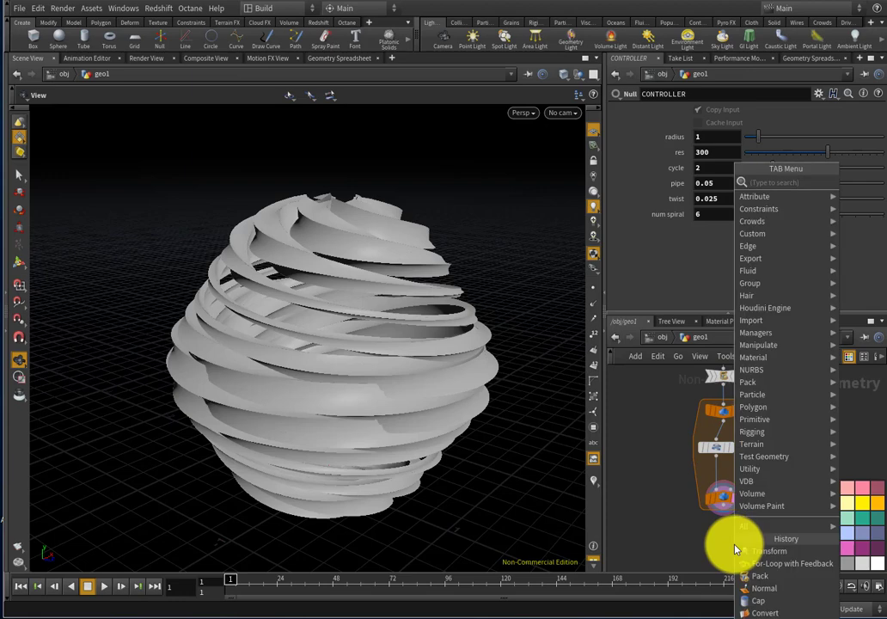
pyautogui.write('nu')
pyautogui.press('Return')
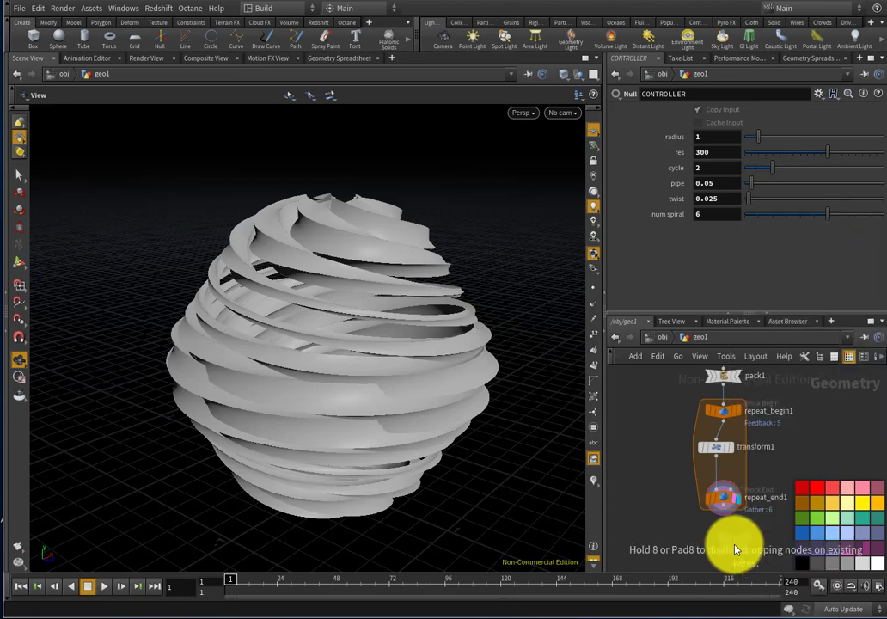
pyautogui.click(717, 539)
pyautogui.scroll(2, 729, 516)
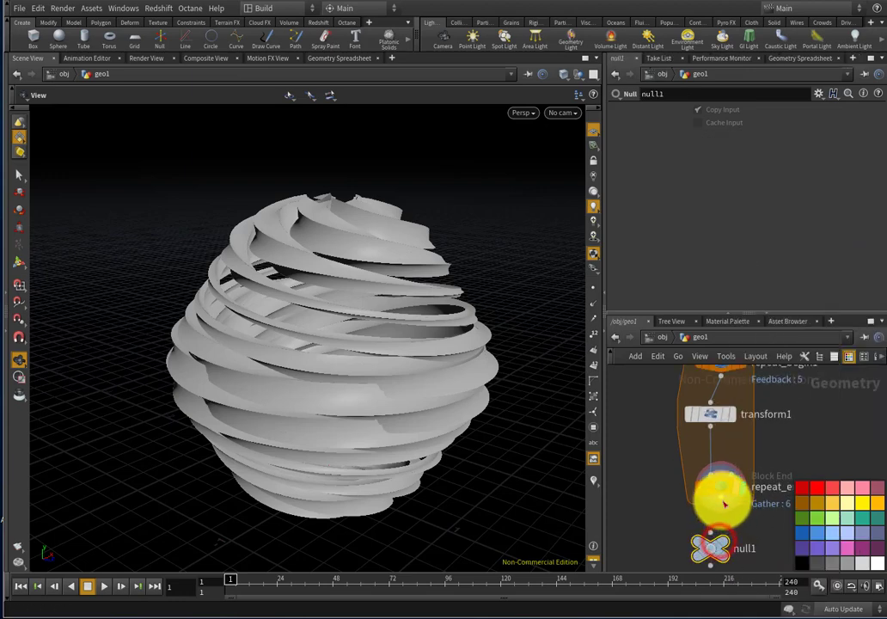
pyautogui.click(721, 499)
pyautogui.click(712, 539)
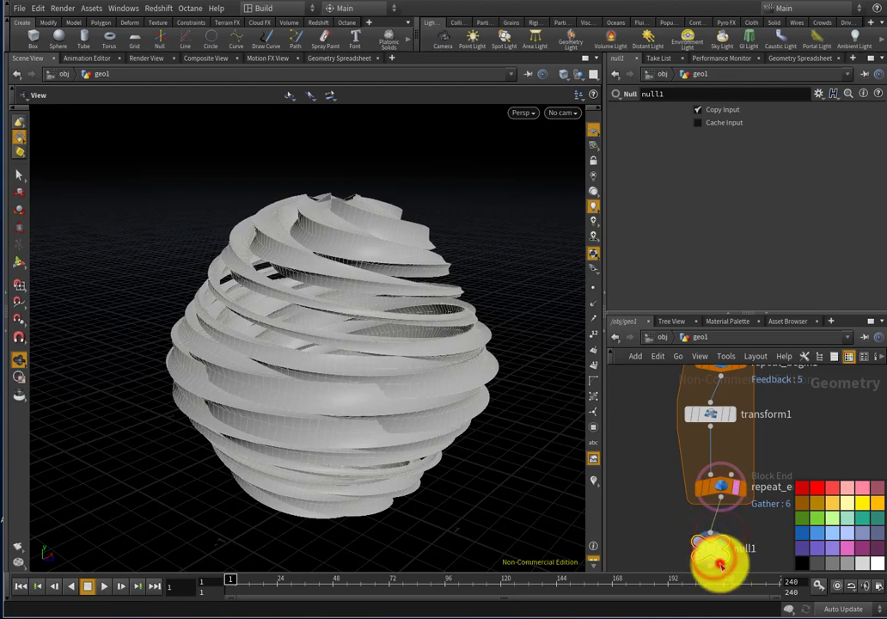
# Rename the new null below repeat_end1 as FINAL.
pyautogui.scroll(2, 739, 552)
pyautogui.doubleClick(763, 539)
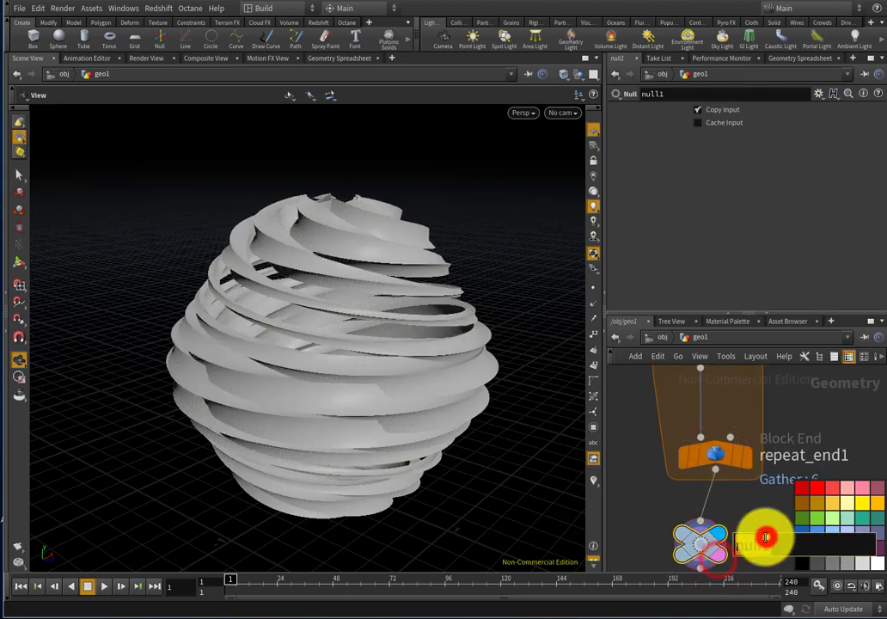
pyautogui.write('FINAL')
pyautogui.press('Return')
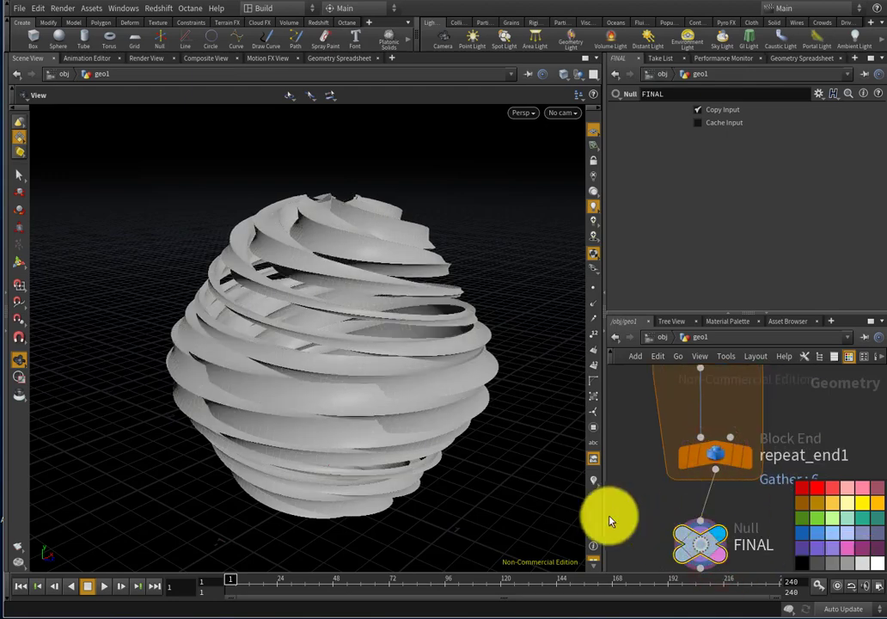
pyautogui.moveTo(522, 344); pyautogui.dragTo(430, 376)
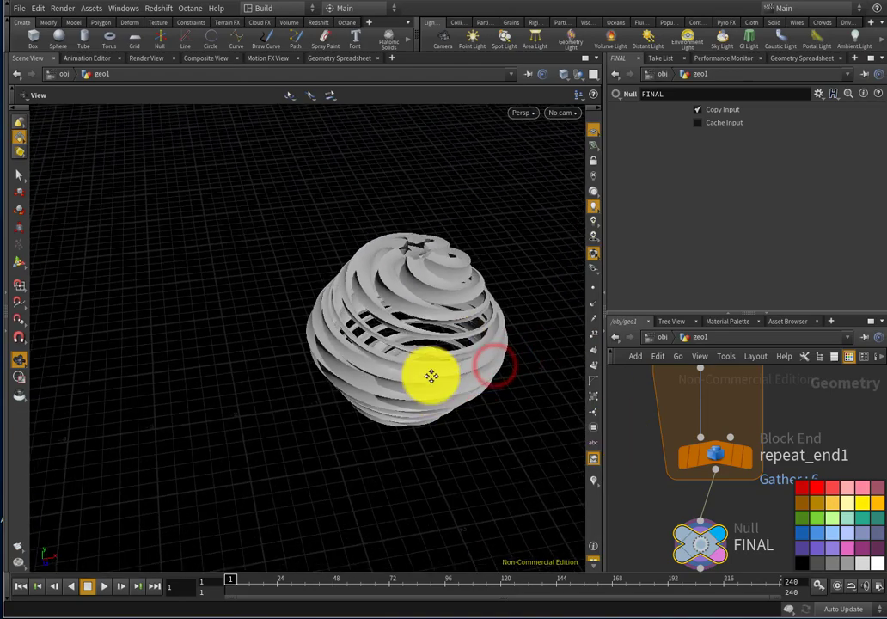
pyautogui.moveTo(430, 377); pyautogui.dragTo(447, 472, button='right')
pyautogui.moveTo(447, 472); pyautogui.dragTo(358, 445)
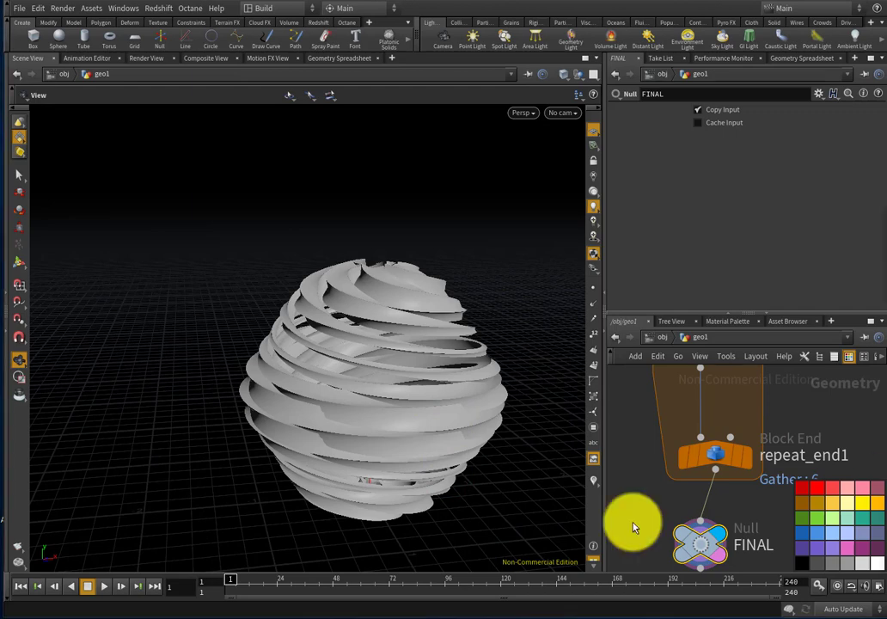
pyautogui.moveTo(397, 532); pyautogui.dragTo(411, 475)
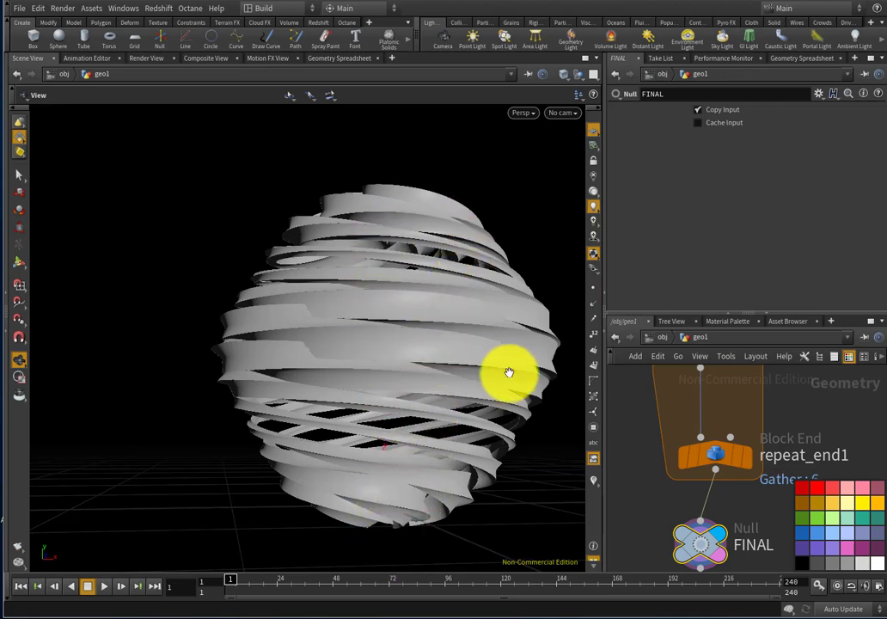
pyautogui.moveTo(510, 372); pyautogui.dragTo(352, 350)
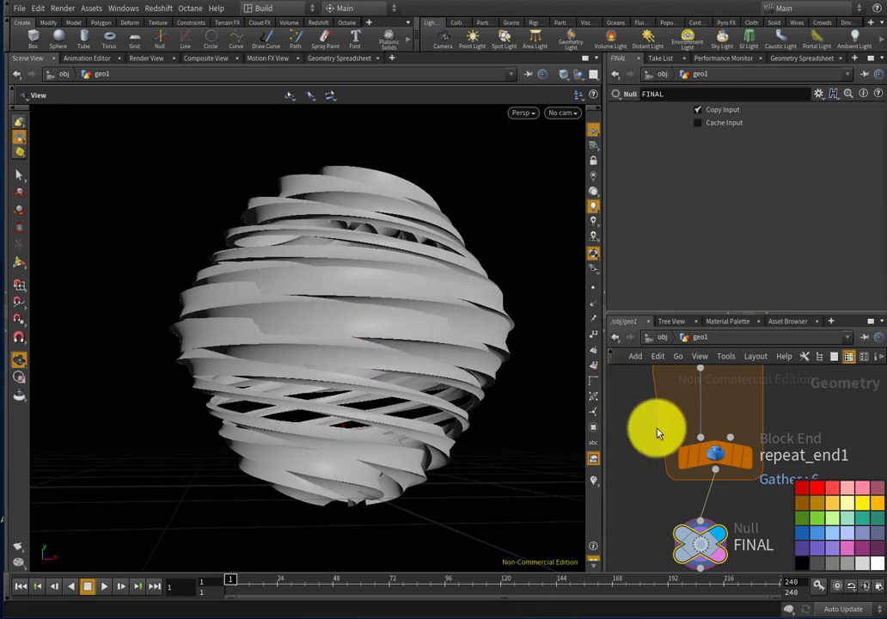
pyautogui.scroll(-6, 657, 433)
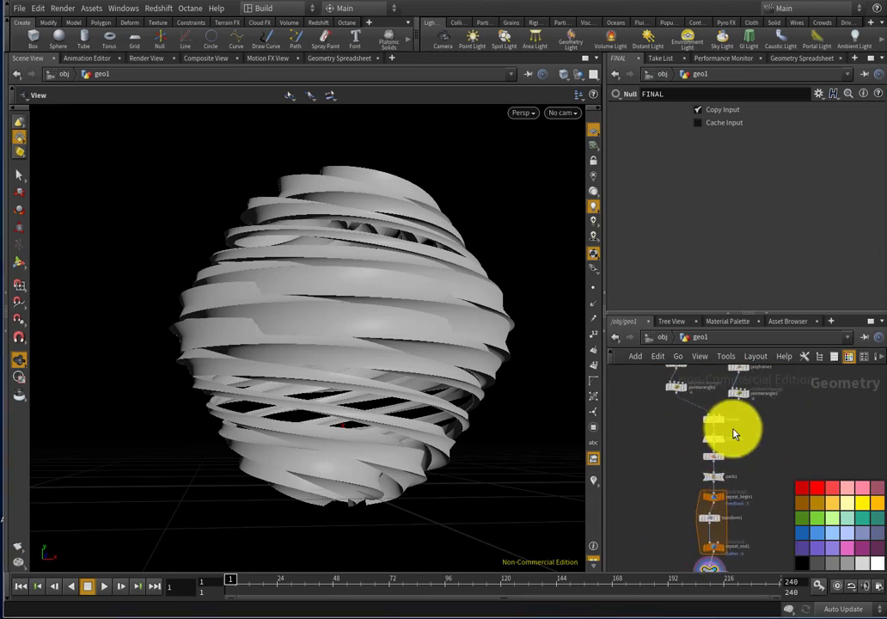
pyautogui.scroll(5, 734, 434)
pyautogui.click(738, 483)
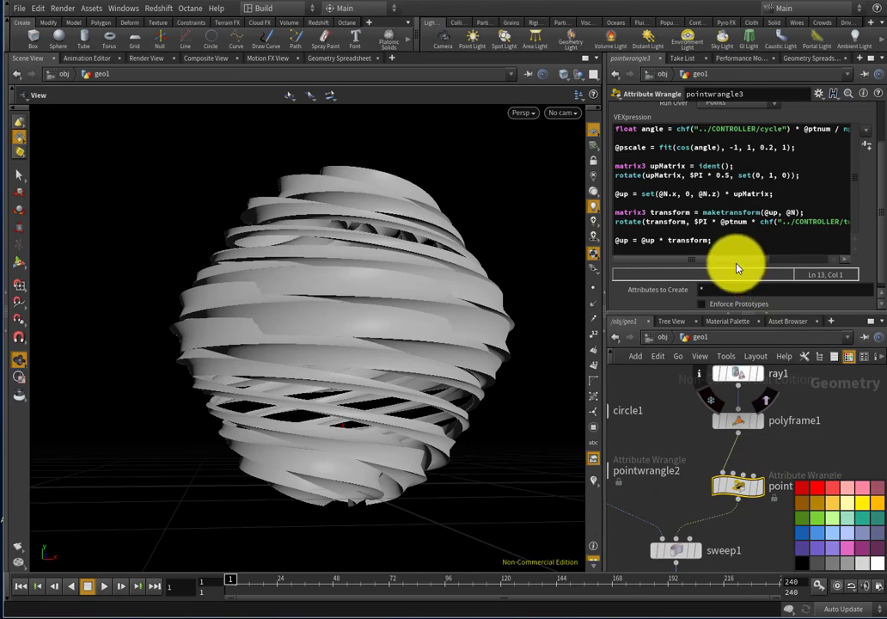
pyautogui.moveTo(736, 259)
pyautogui.mouseDown()
pyautogui.moveTo(783, 257)
pyautogui.moveTo(723, 258)
pyautogui.mouseUp()
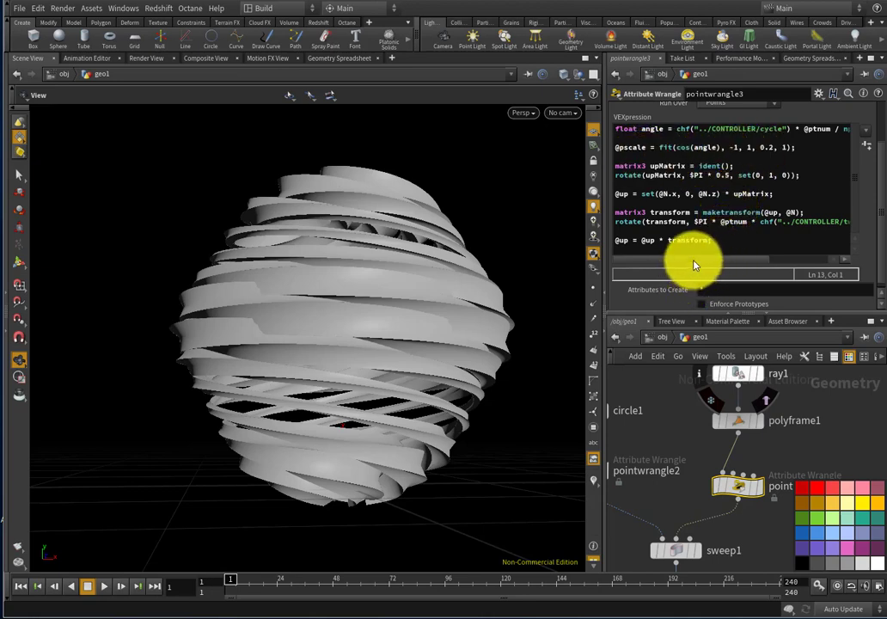
pyautogui.moveTo(729, 258); pyautogui.dragTo(702, 260)
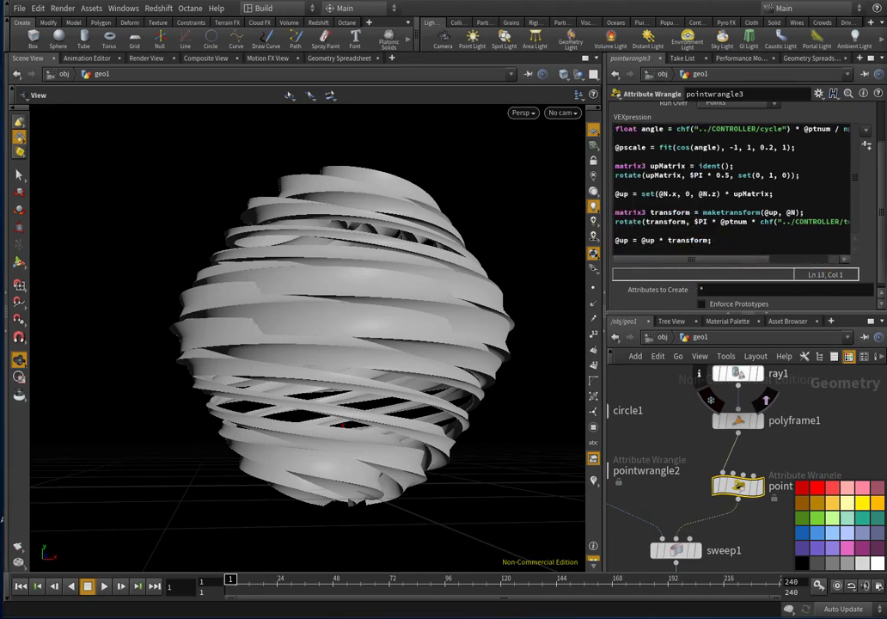
pyautogui.moveTo(763, 258); pyautogui.dragTo(845, 247)
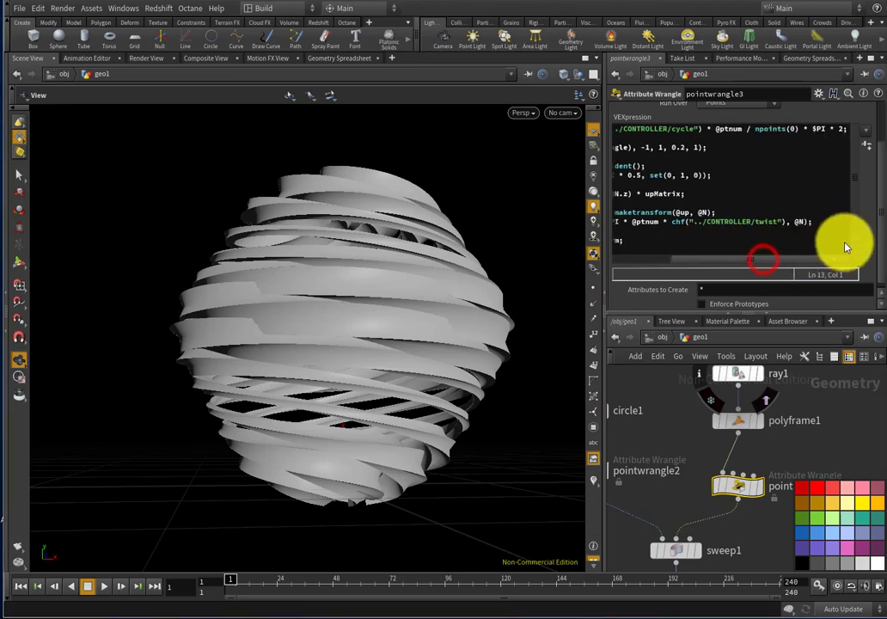
pyautogui.click(844, 130)
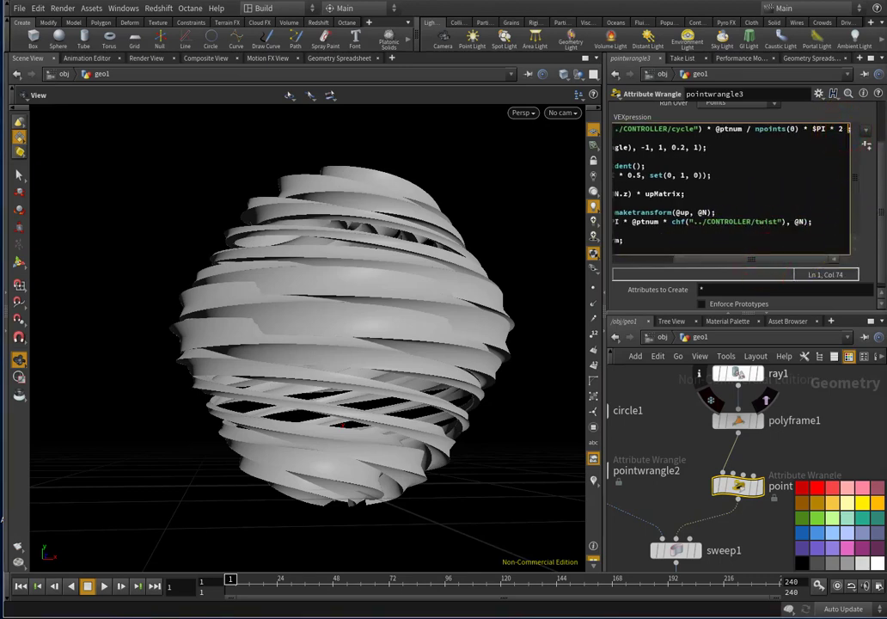
pyautogui.write('-')
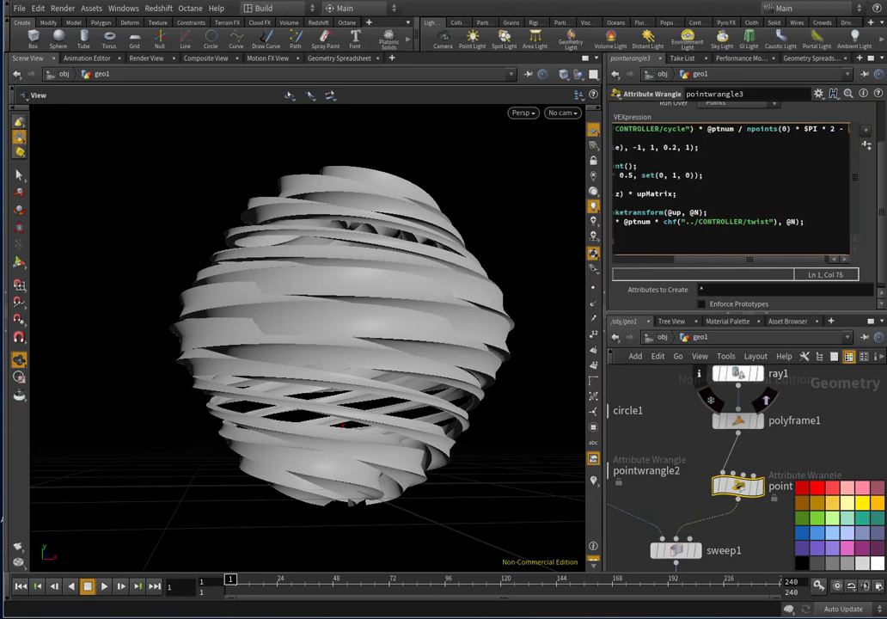
pyautogui.write(' @Fram')
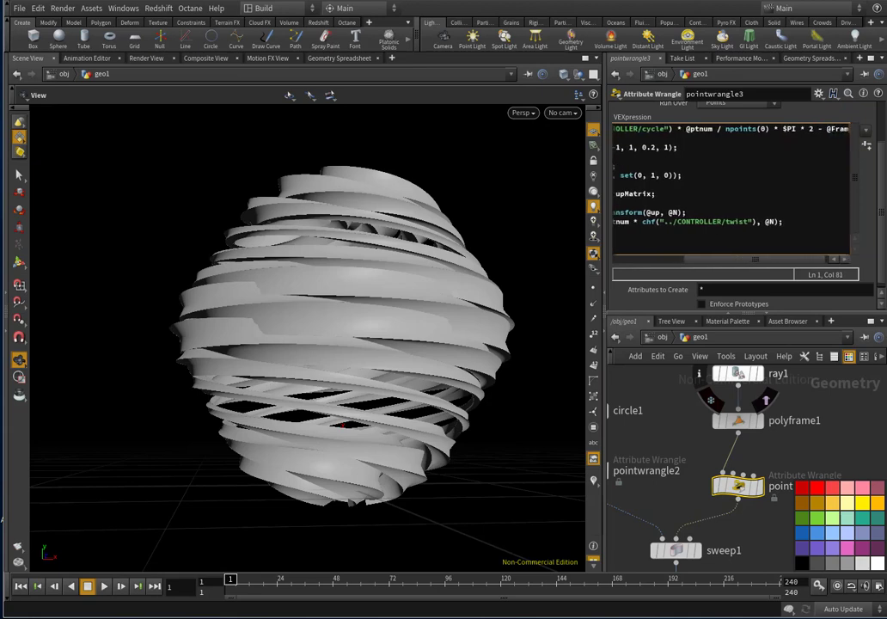
pyautogui.write('e *')
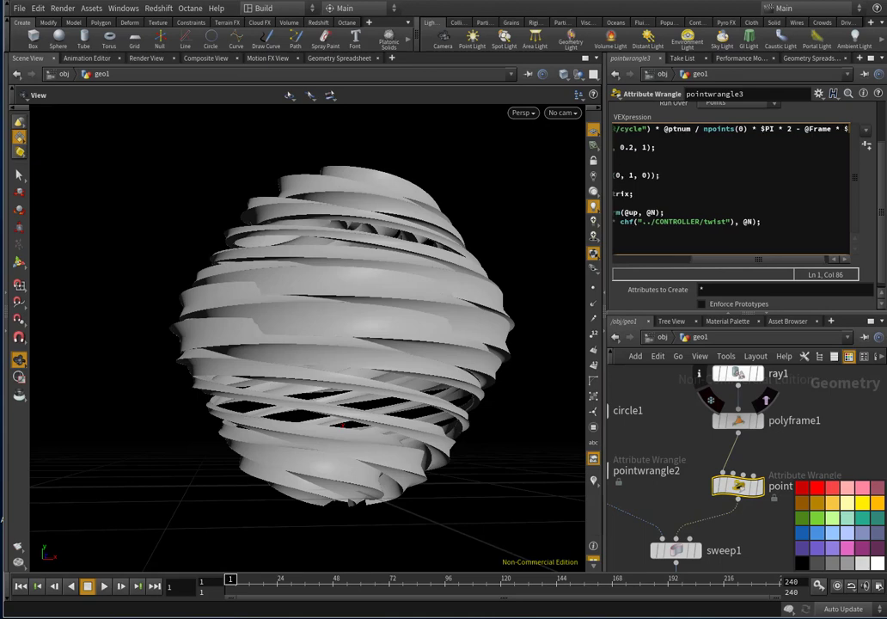
pyautogui.write(' $PI * 0.04')
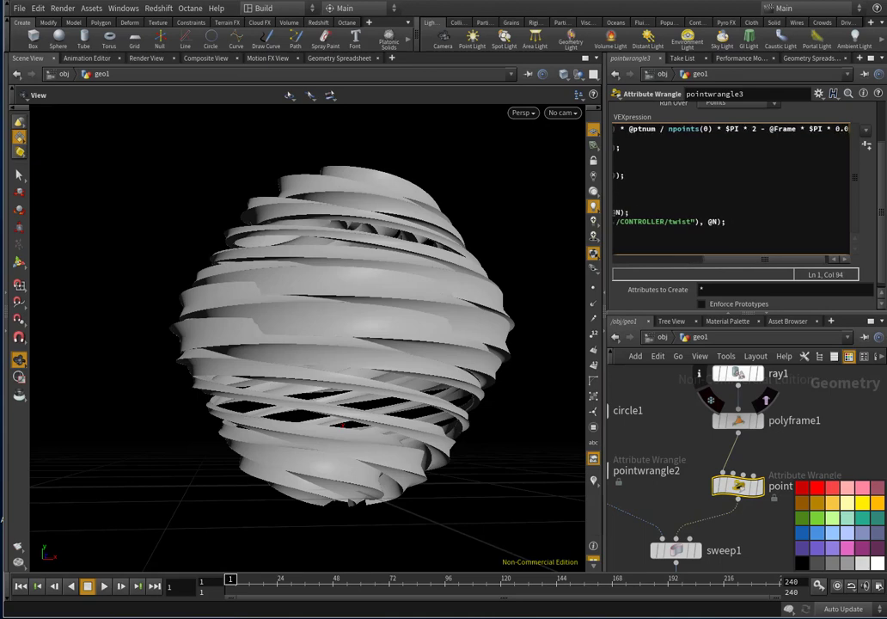
pyautogui.click(855, 434)
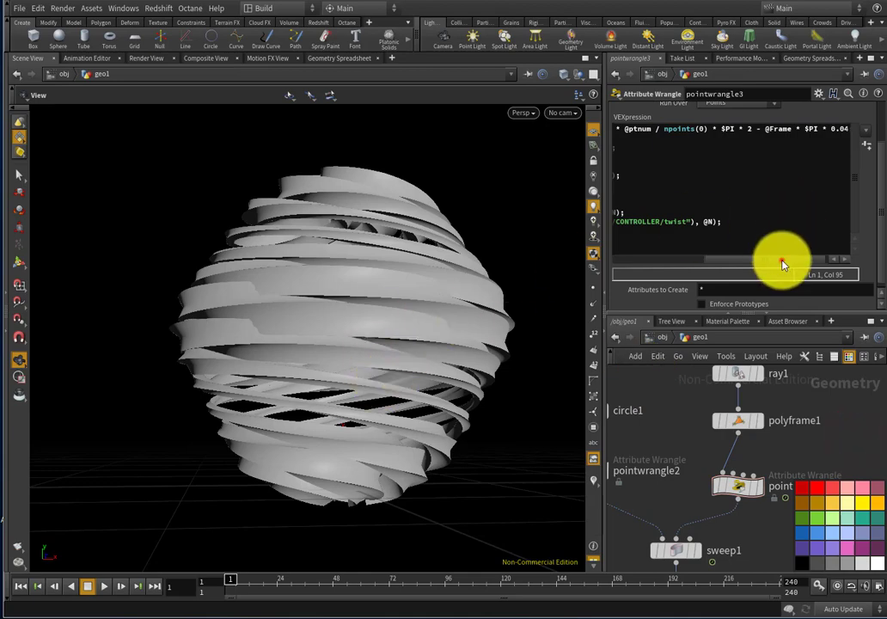
pyautogui.moveTo(782, 259); pyautogui.dragTo(346, 188)
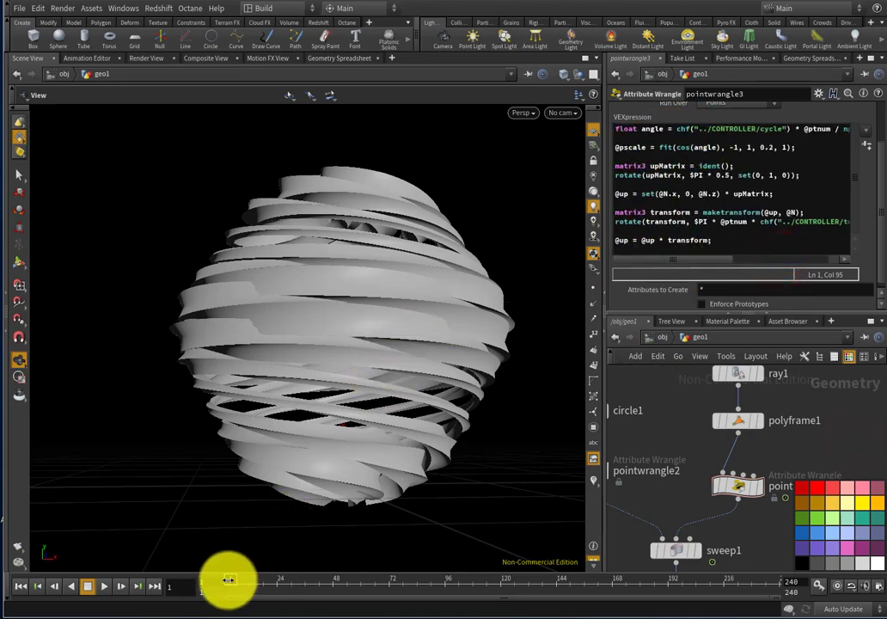
pyautogui.moveTo(228, 580); pyautogui.dragTo(208, 594)
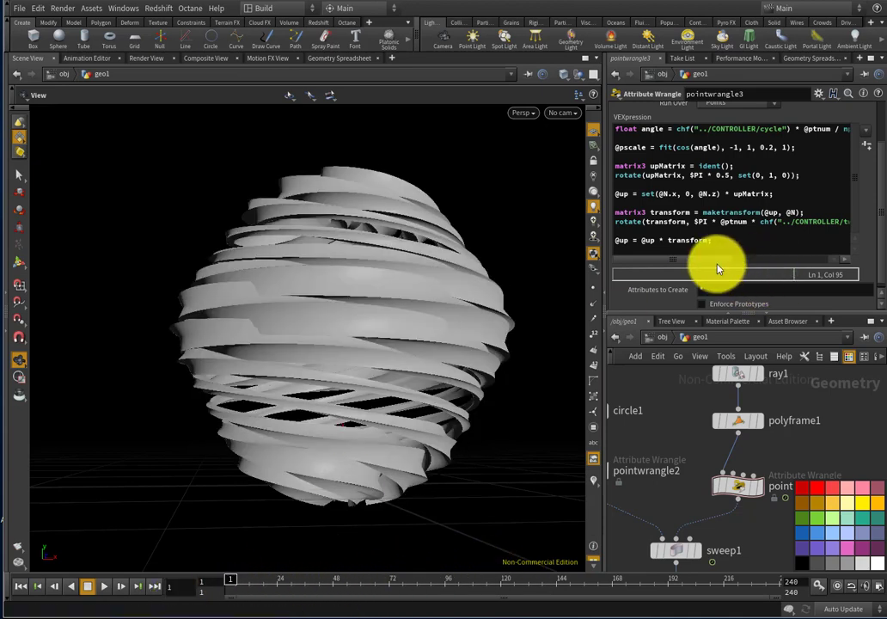
pyautogui.moveTo(714, 259)
pyautogui.mouseDown()
pyautogui.moveTo(789, 257)
pyautogui.moveTo(699, 264)
pyautogui.mouseUp()
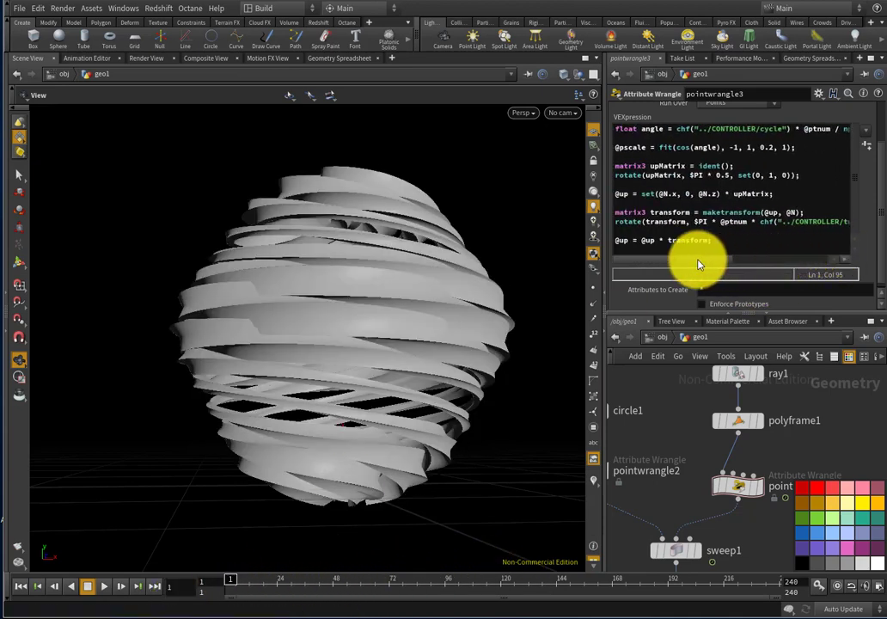
pyautogui.moveTo(714, 261); pyautogui.dragTo(778, 264)
pyautogui.click(780, 222)
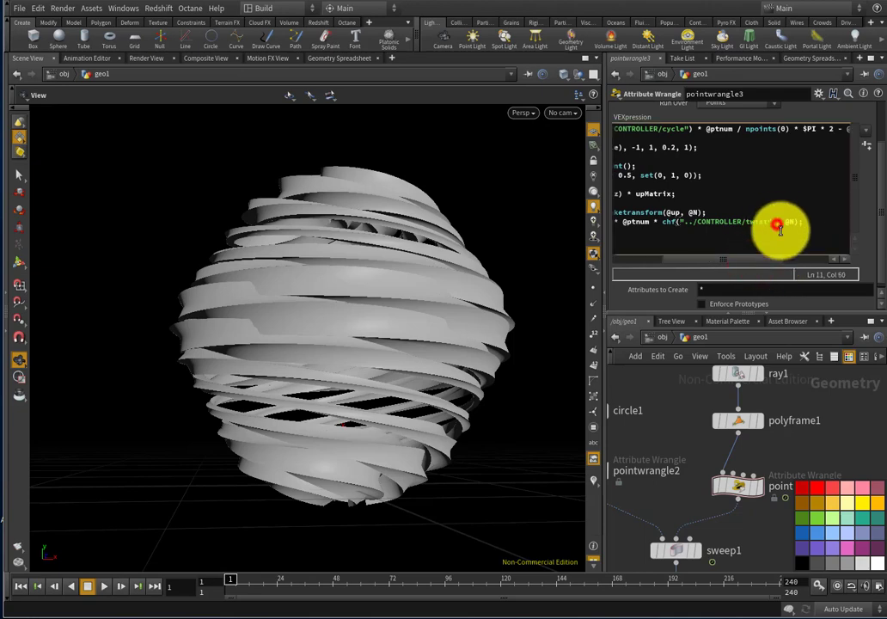
pyautogui.write('- ')
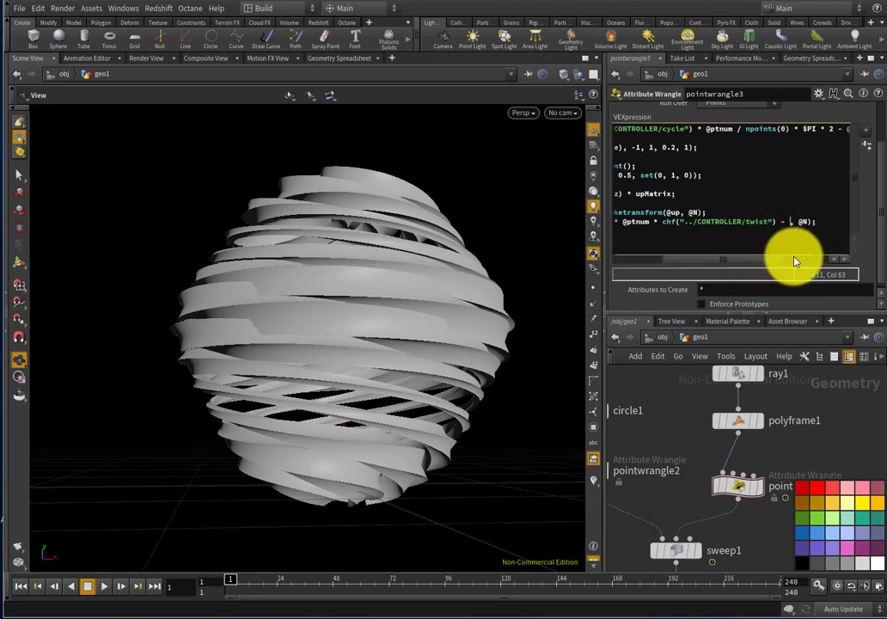
pyautogui.write('@')
pyautogui.write('Frame ')
pyautogui.write('* ')
pyautogui.write('$PI * ')
pyautogui.write('0.04')
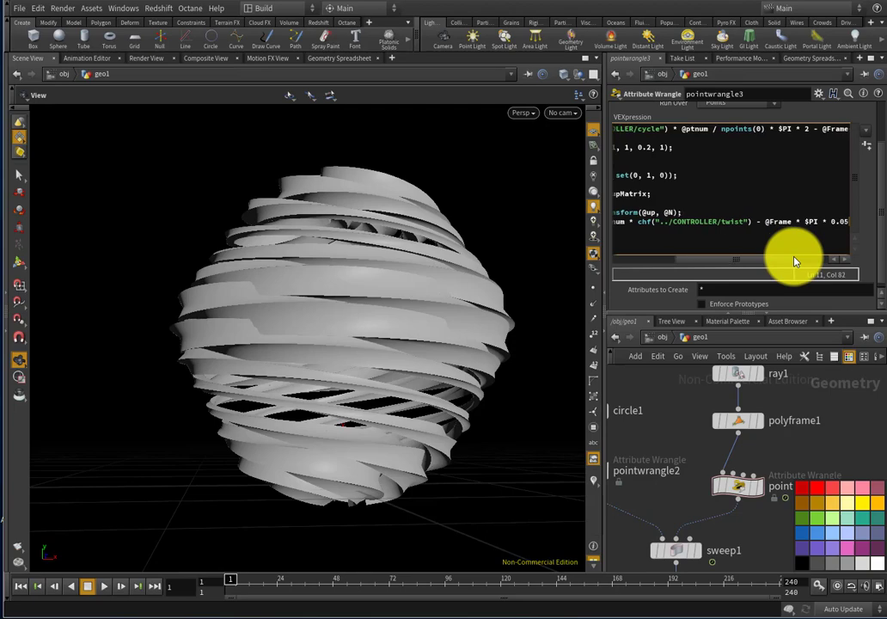
pyautogui.click(835, 443)
pyautogui.moveTo(231, 582); pyautogui.dragTo(219, 601)
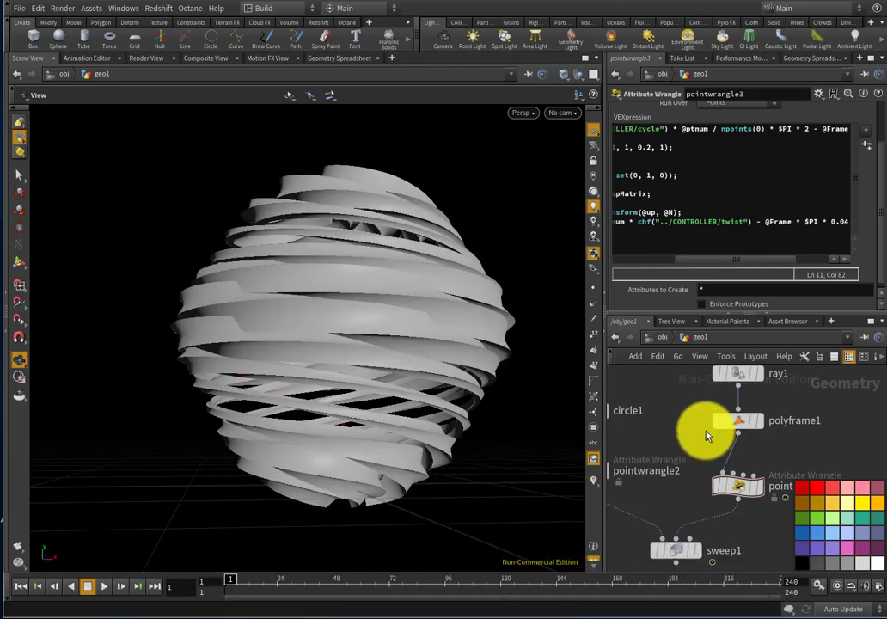
# Add a Color node below FINAL, connect FINAL's output to it and display it.
pyautogui.scroll(-5, 713, 516)
pyautogui.scroll(8, 715, 495)
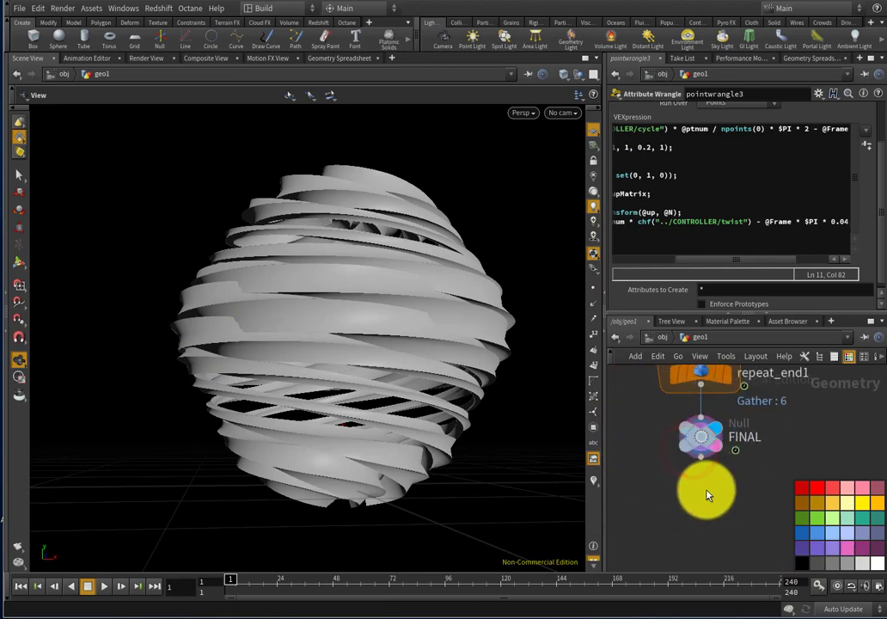
pyautogui.press('Tab')
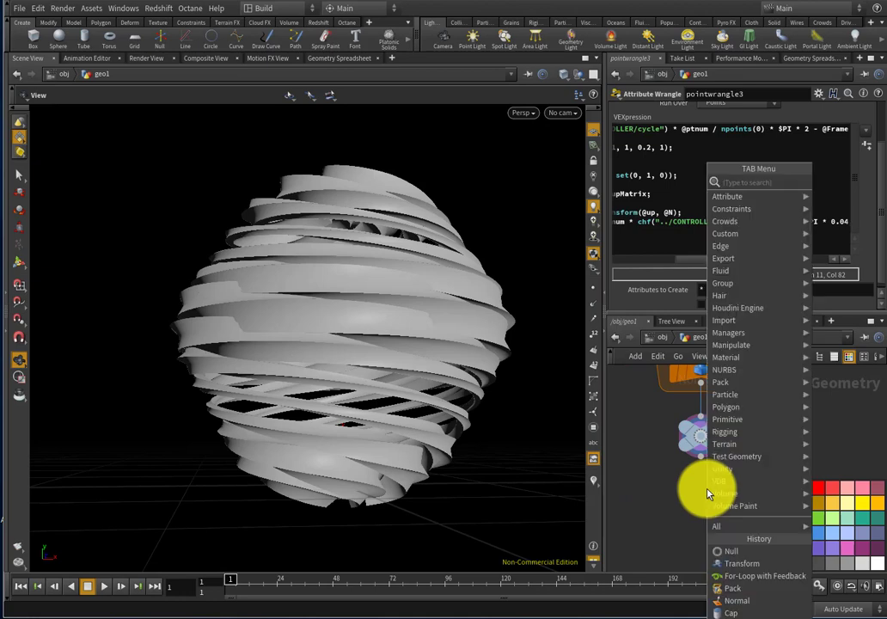
pyautogui.write('cac')
pyautogui.press('Return')
pyautogui.click(707, 489)
pyautogui.click(699, 461)
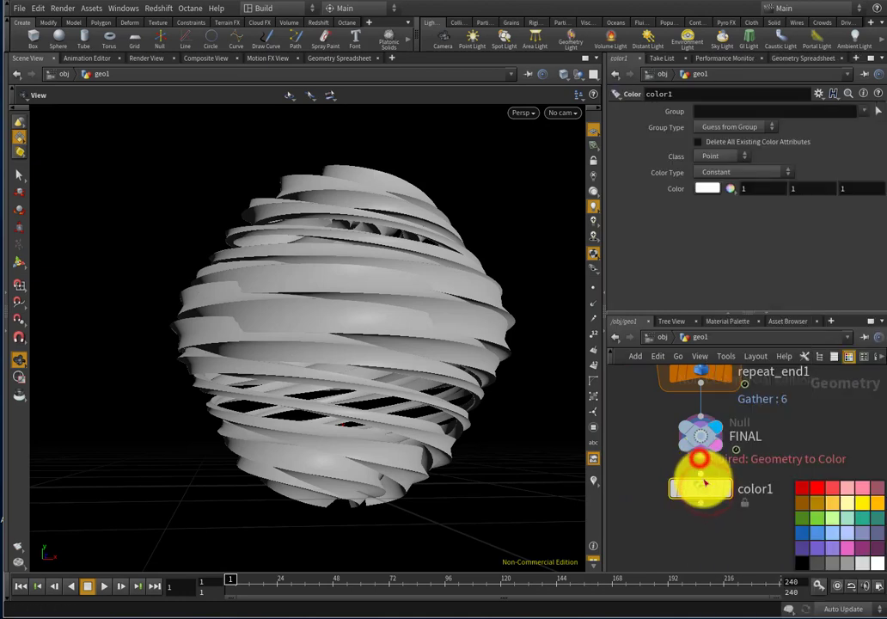
pyautogui.click(698, 461)
pyautogui.moveTo(702, 490); pyautogui.dragTo(702, 501)
pyautogui.click(723, 502)
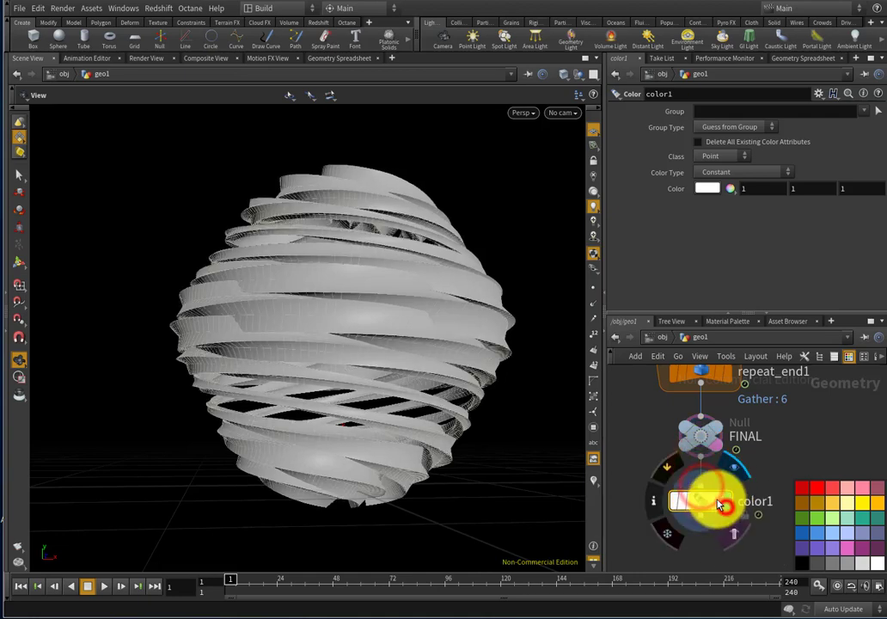
# Give the color1 node an orange node colour in the network.
pyautogui.click(701, 500)
pyautogui.click(875, 503)
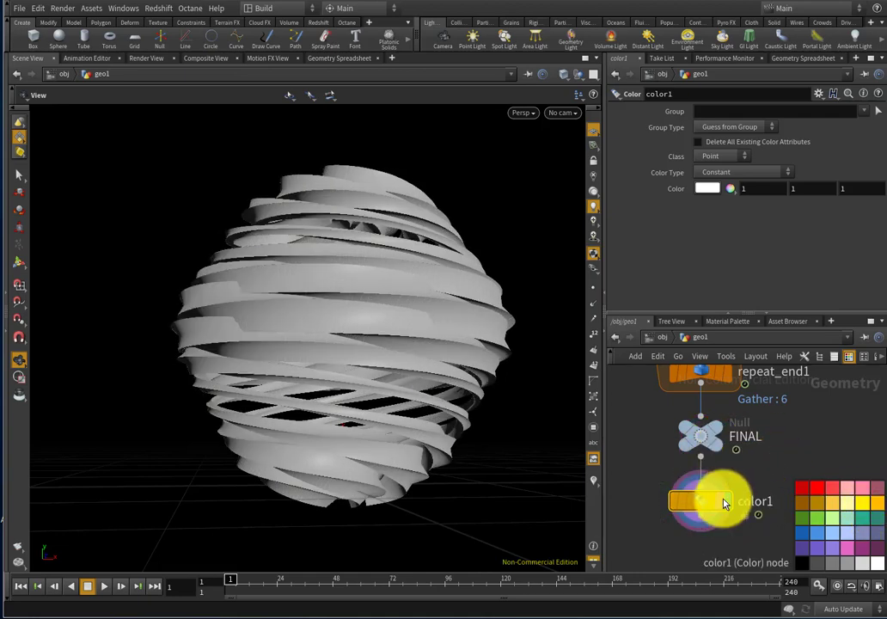
pyautogui.click(759, 544)
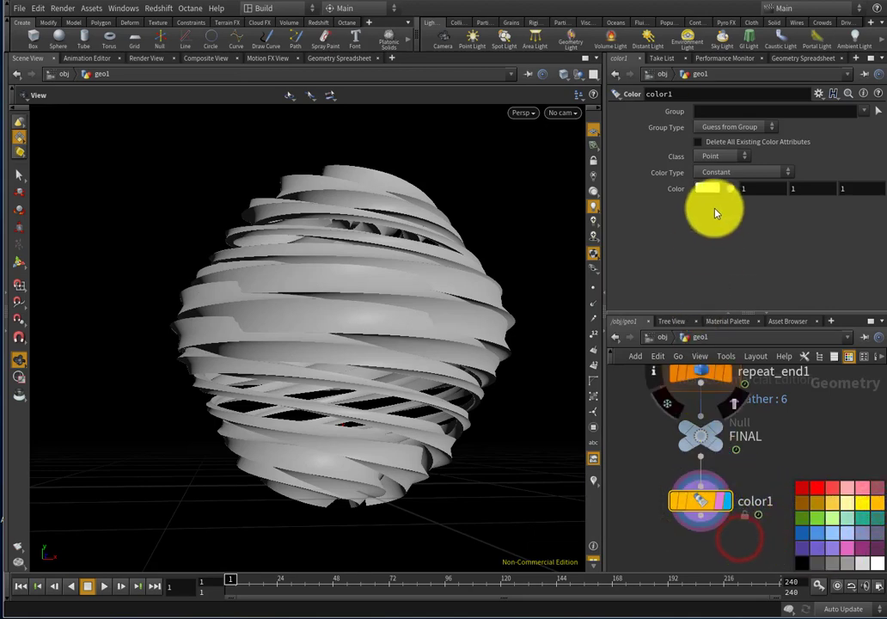
# Set color1's constant colour to an orange of 0.9, 0.372, 0.
pyautogui.click(708, 188)
pyautogui.click(669, 370)
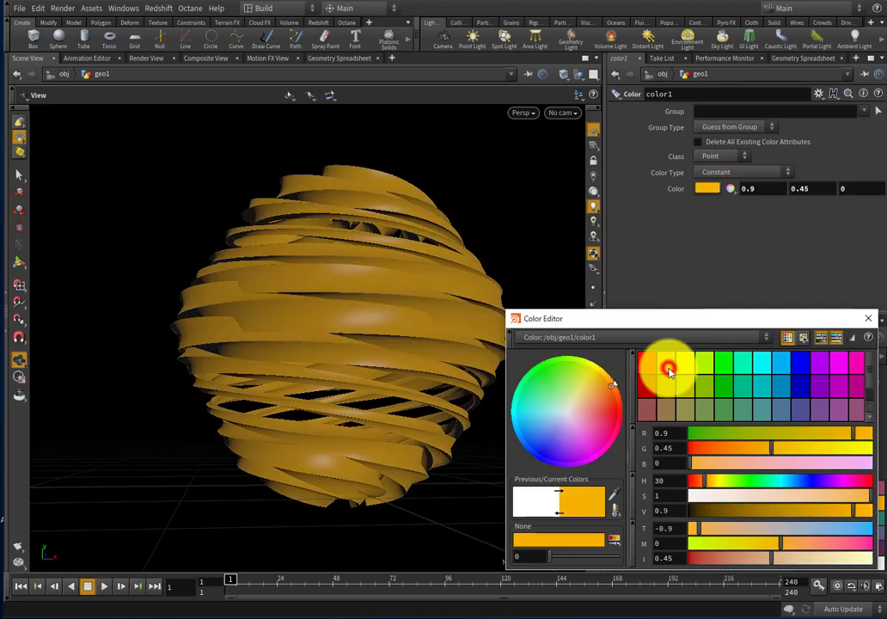
pyautogui.moveTo(789, 448); pyautogui.dragTo(763, 451)
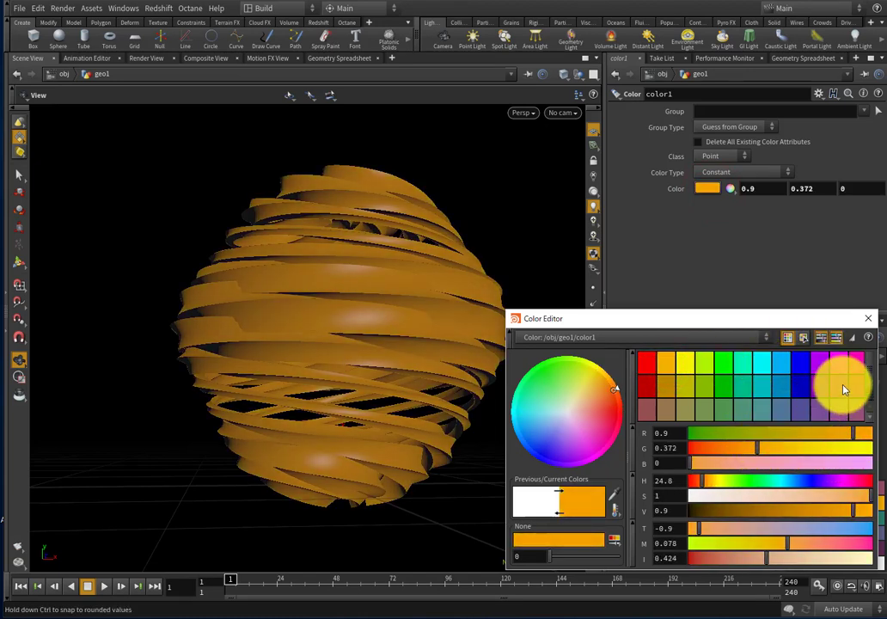
pyautogui.click(865, 324)
# Set the timeline's end frame to 200.
pyautogui.press('c')
pyautogui.moveTo(292, 260); pyautogui.dragTo(428, 389)
pyautogui.click(789, 592)
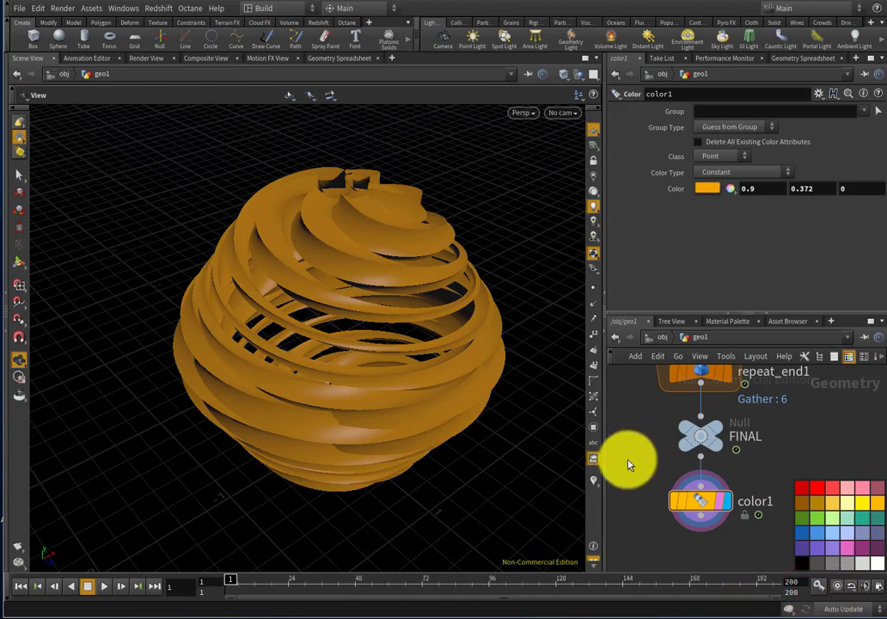
# Enable real-time playback and play the animation of the orange spiral sphere from a raised viewpoint.
pyautogui.moveTo(366, 366)
pyautogui.mouseDown()
pyautogui.moveTo(341, 370)
pyautogui.moveTo(393, 371)
pyautogui.moveTo(368, 373)
pyautogui.mouseUp()
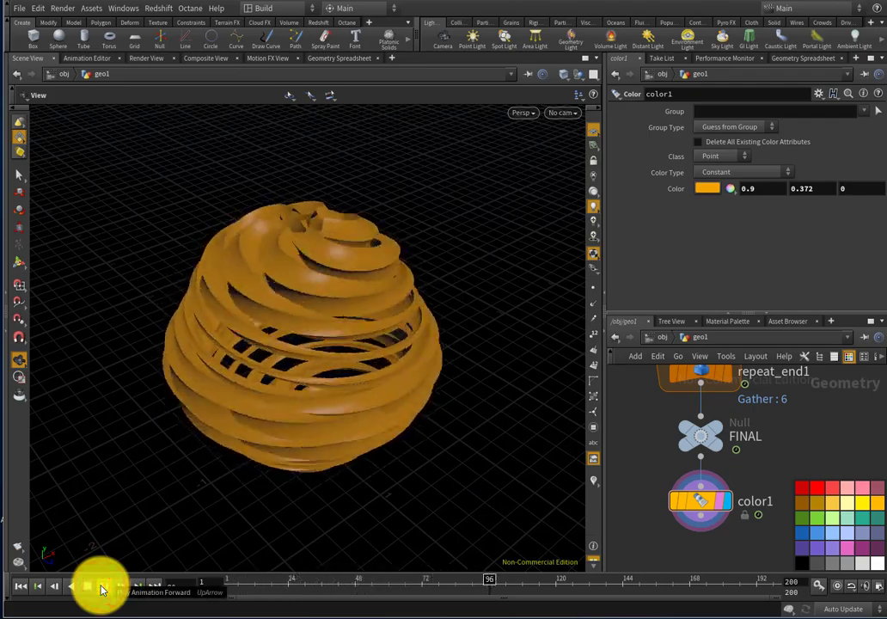
pyautogui.click(836, 589)
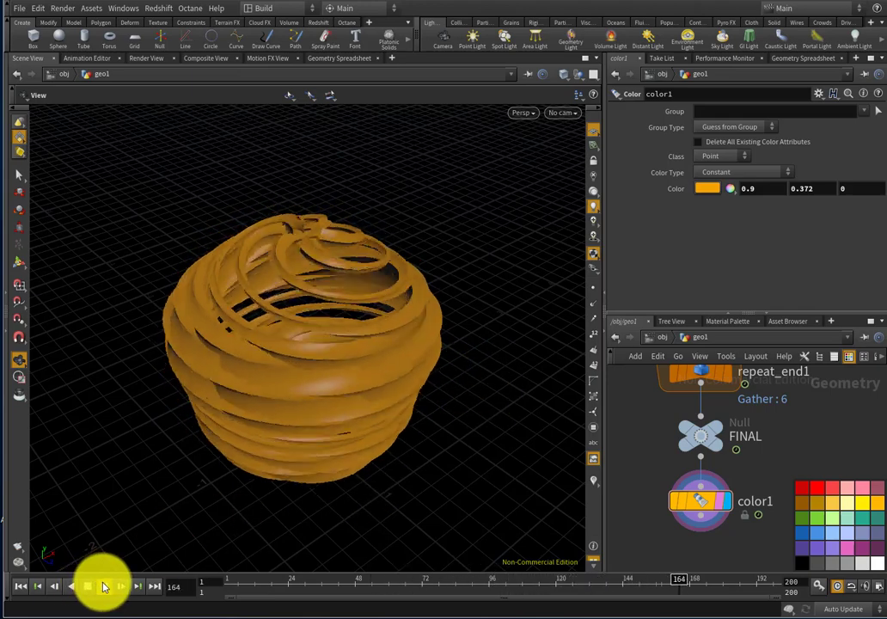
pyautogui.click(103, 585)
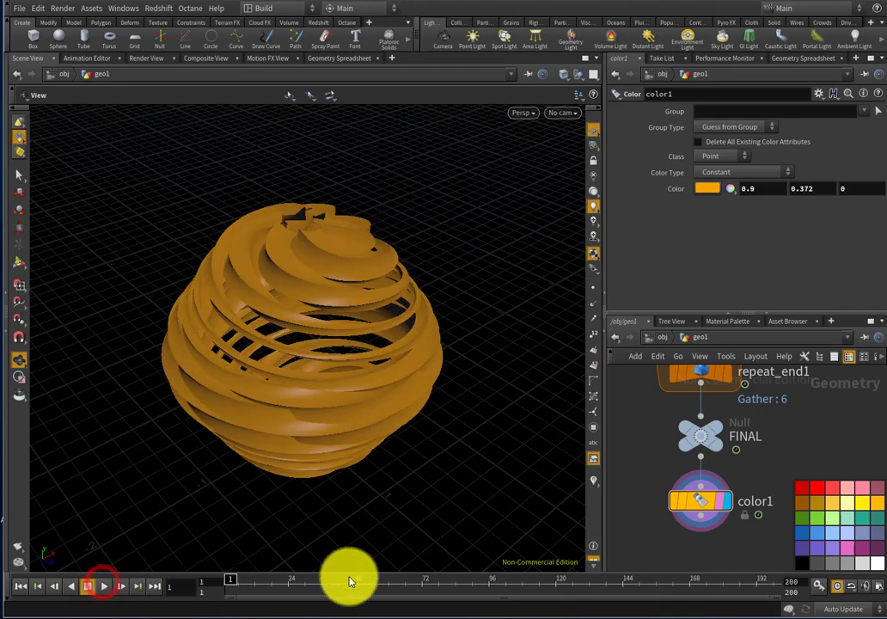